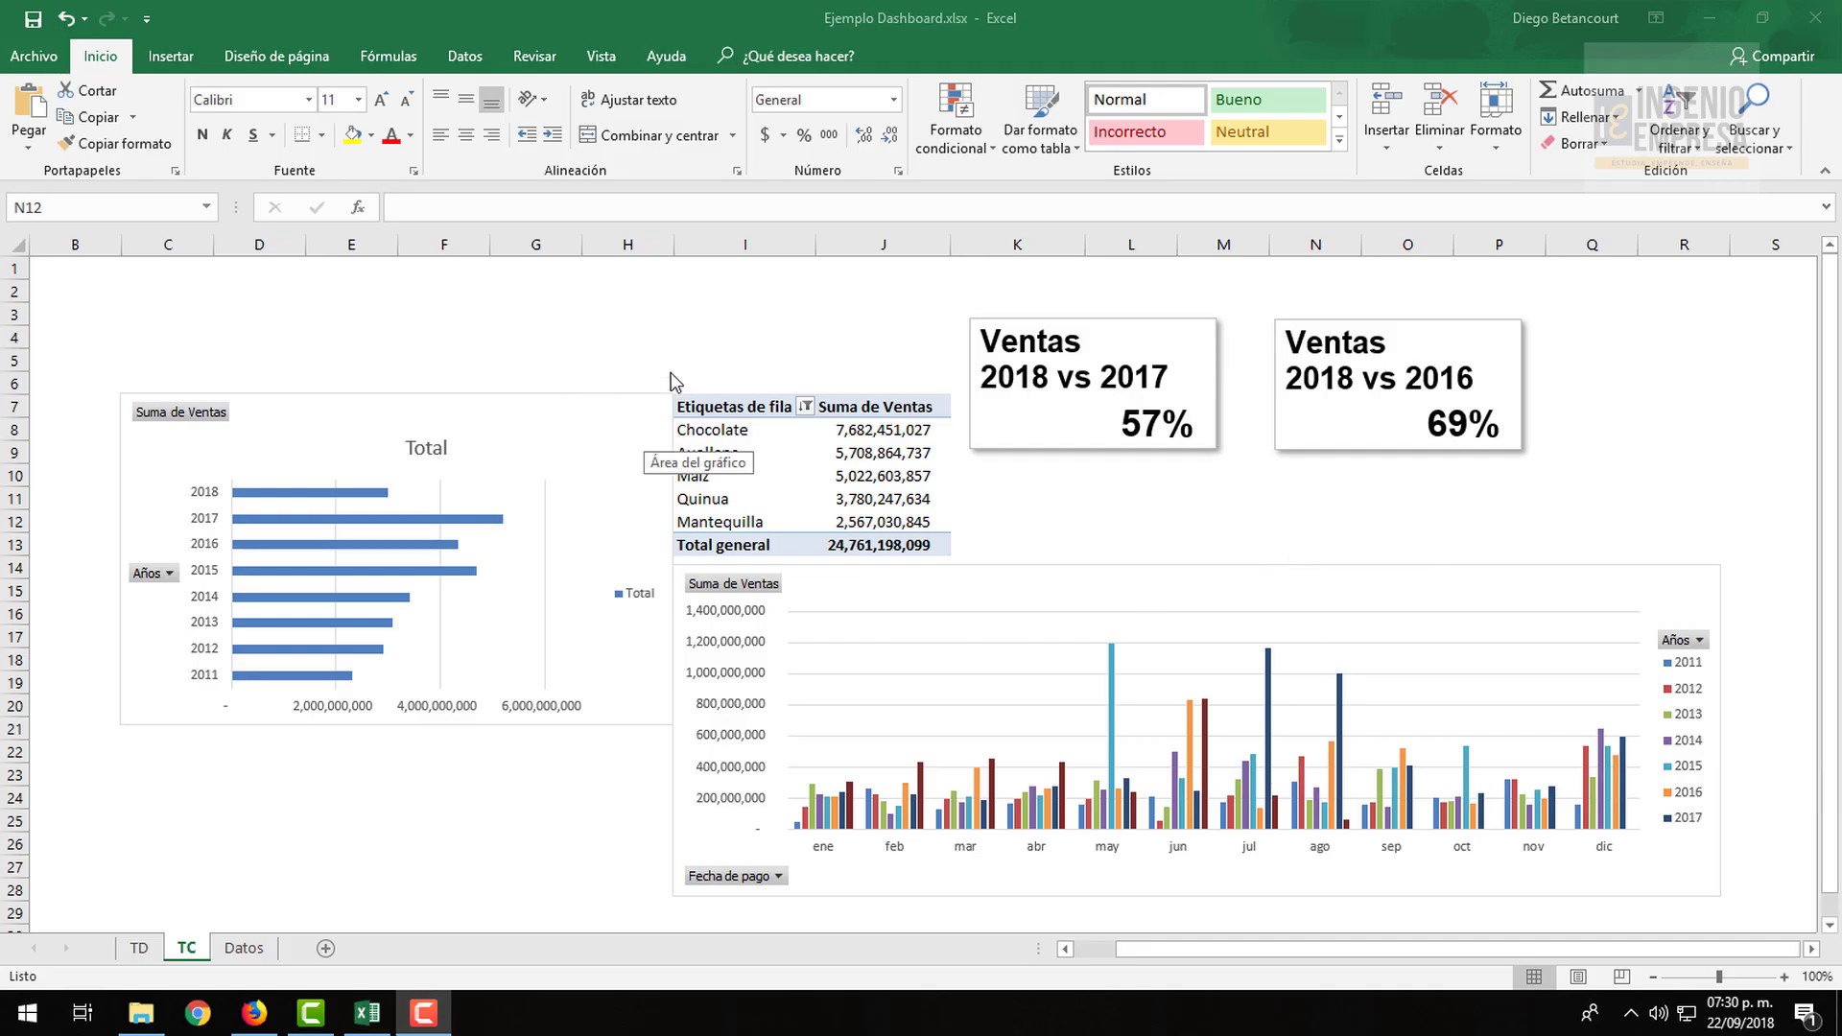
Select the yearly sales bar pivot chart, hide the Campos de gráfico pane and show its Analizar options
click(621, 427)
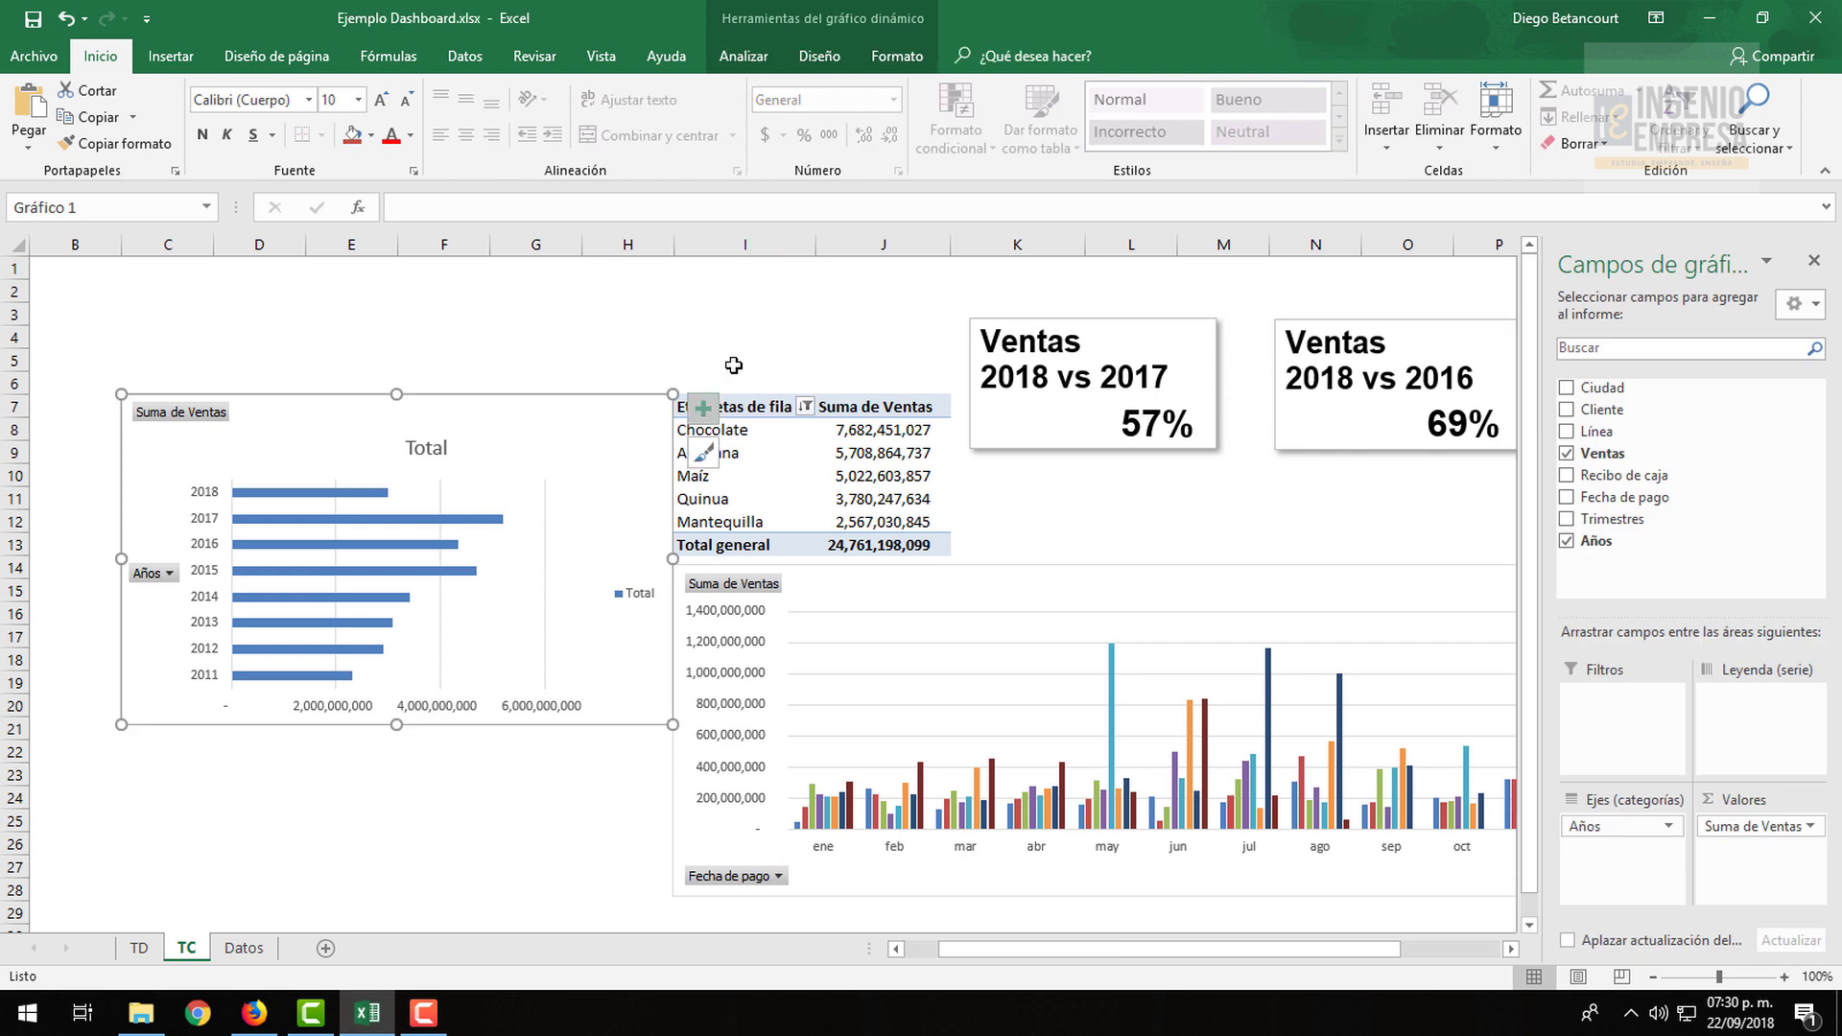
click(1814, 260)
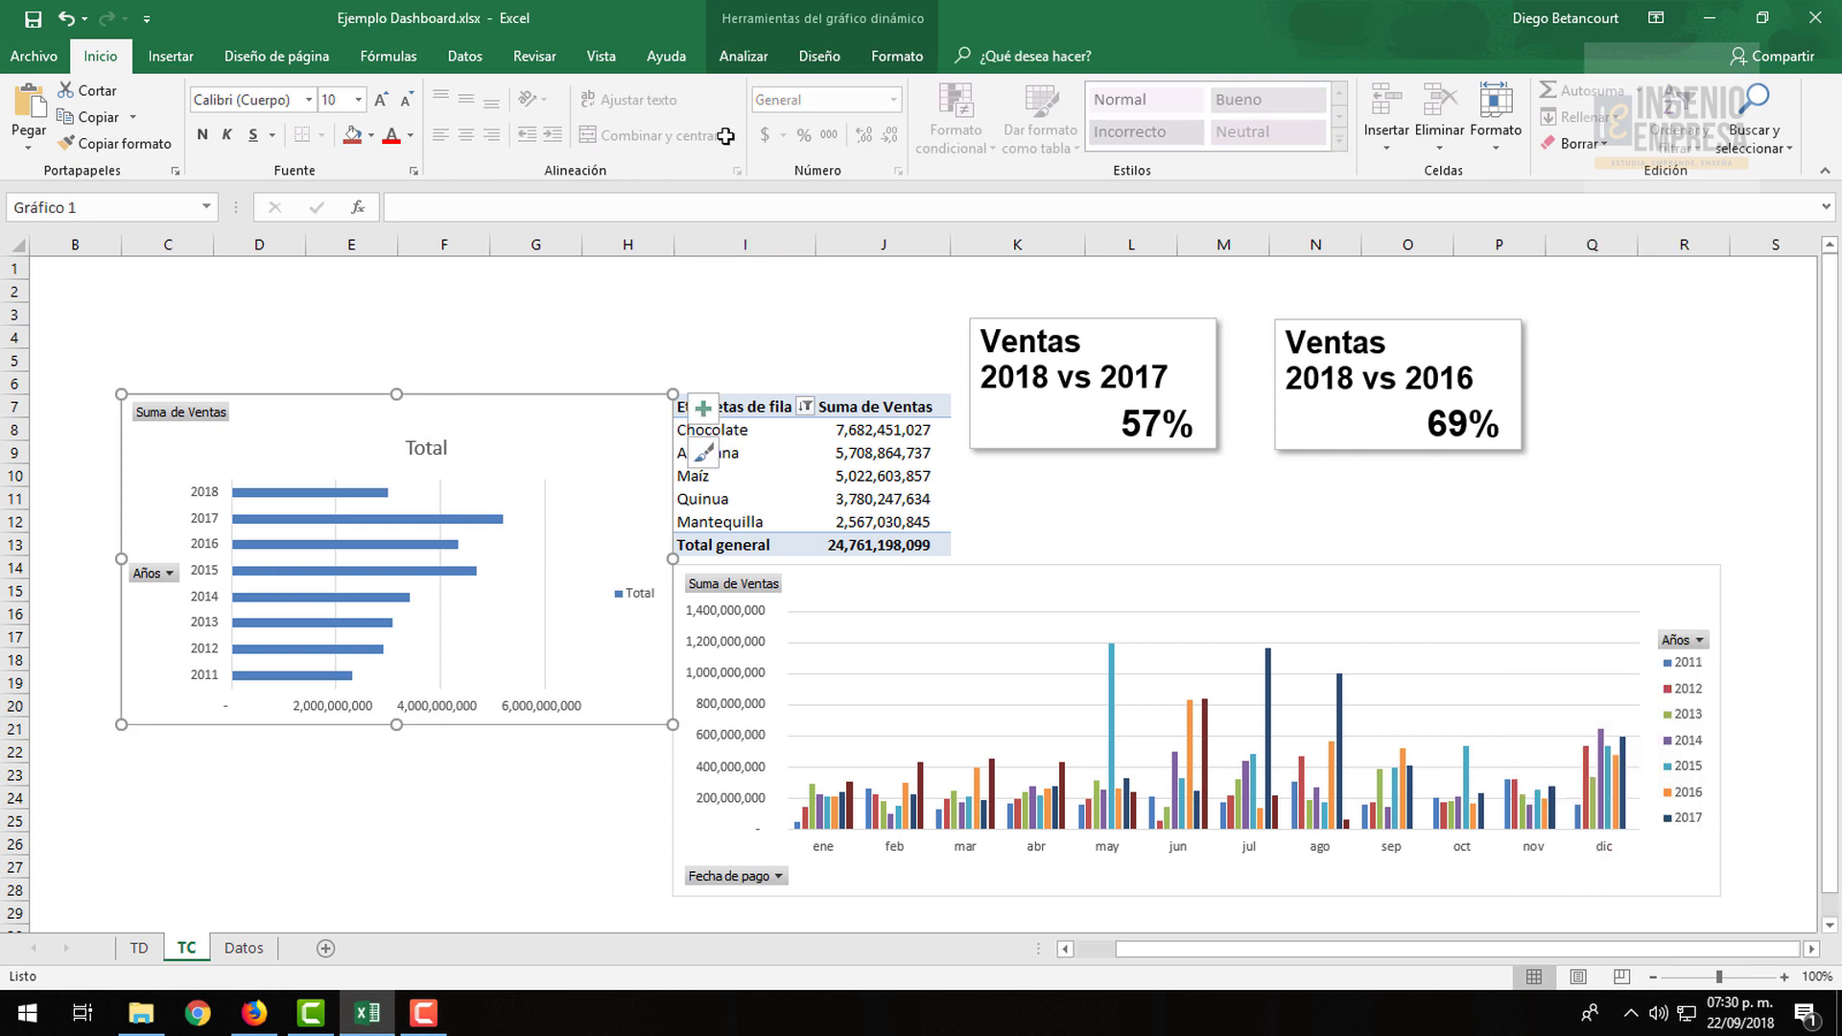
click(745, 56)
click(759, 147)
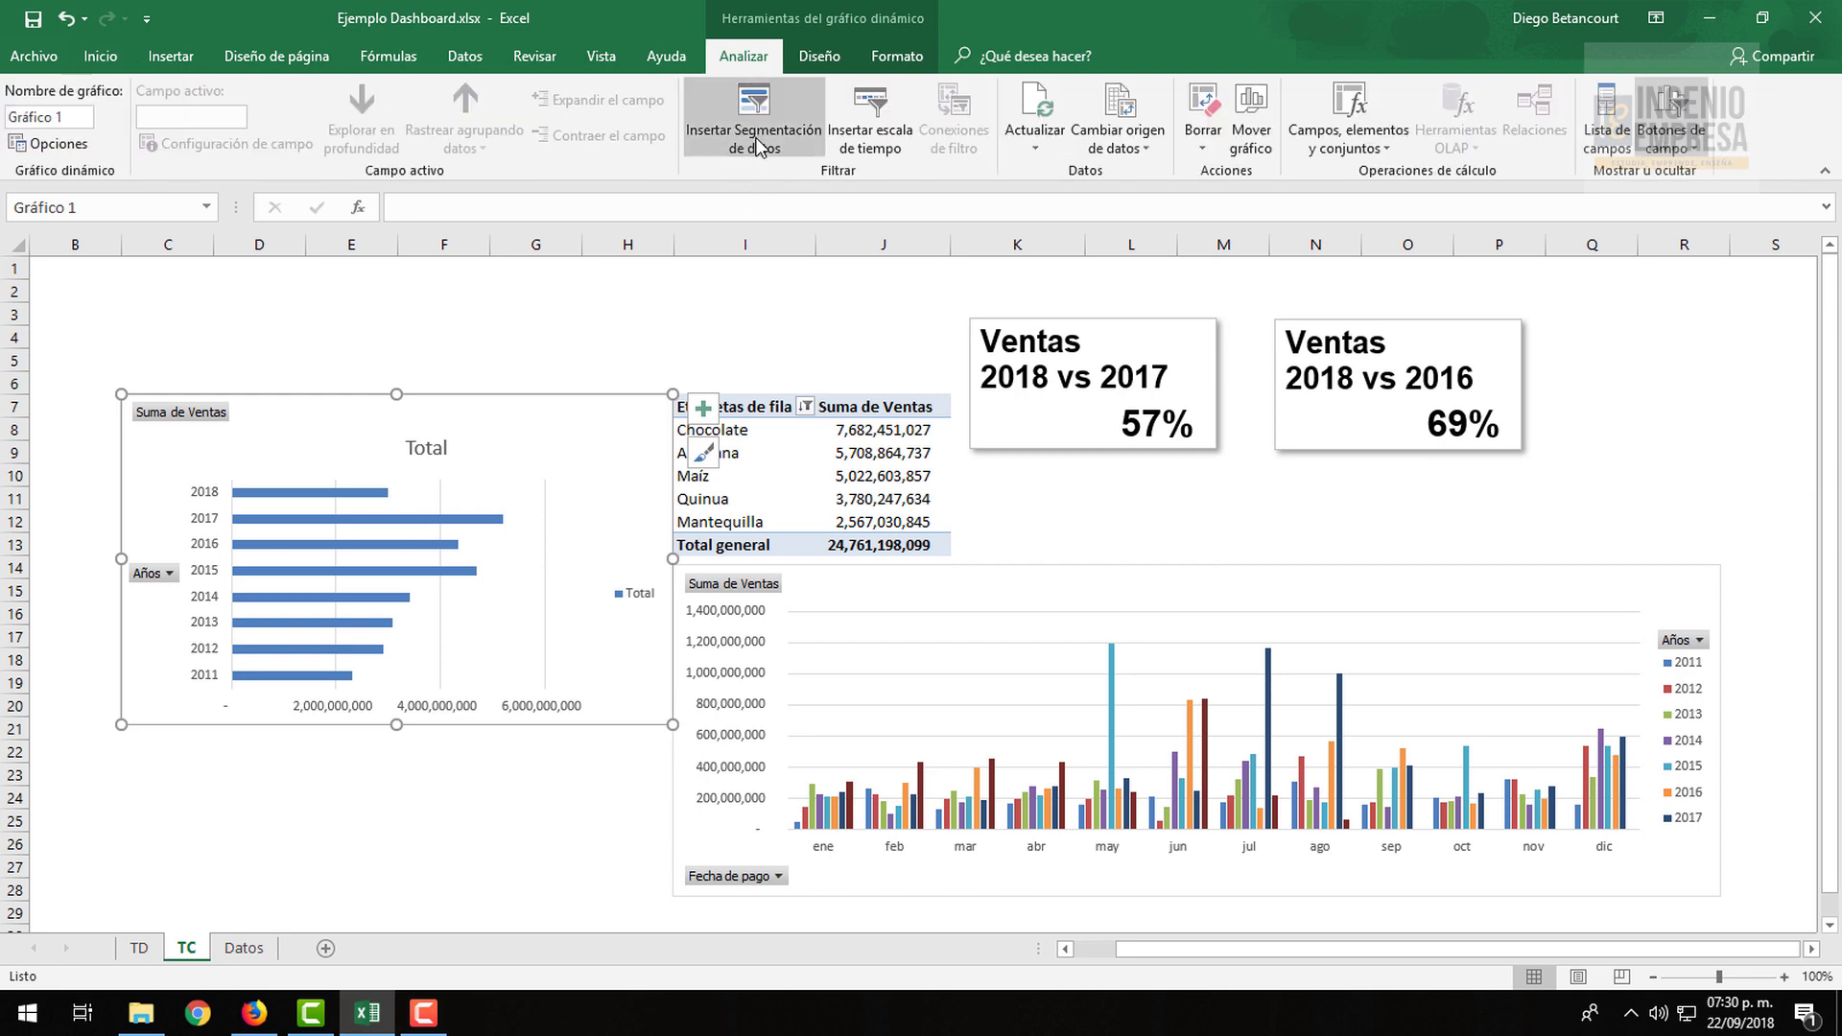
click(765, 154)
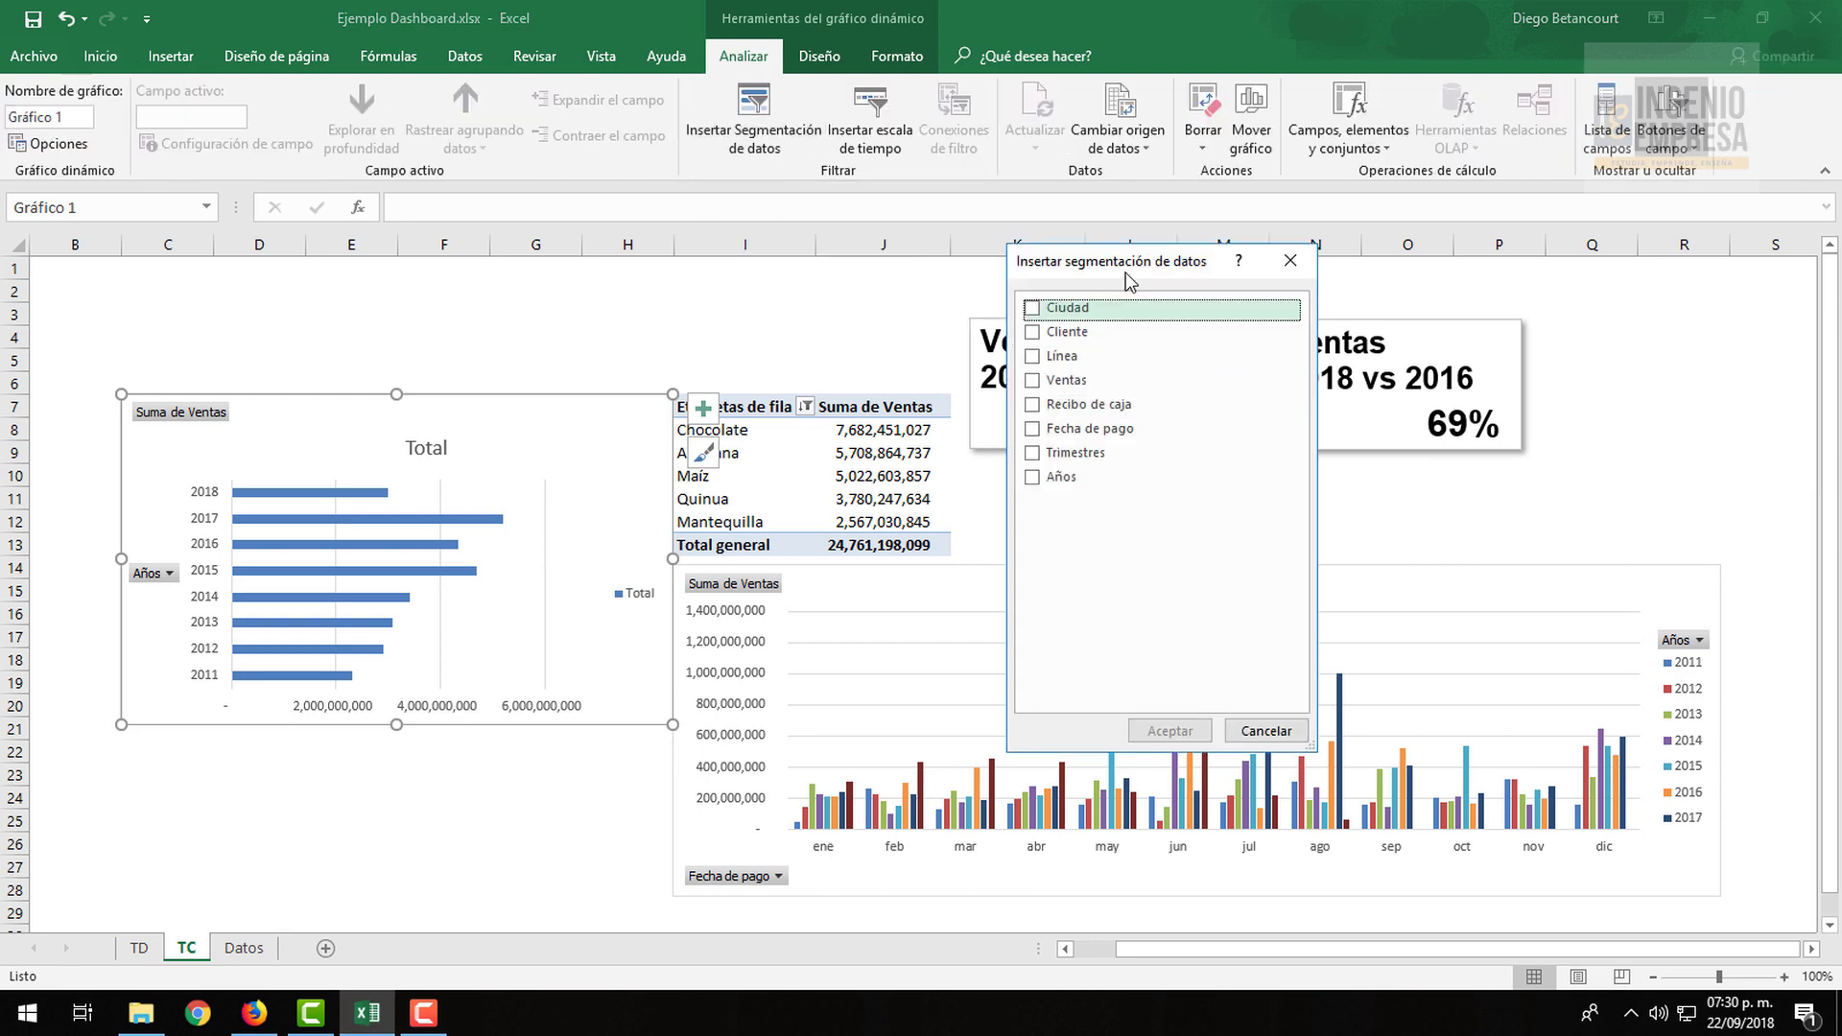
mouse_move(1140, 275)
mouse_down()
mouse_move(1097, 419)
mouse_move(816, 394)
mouse_up()
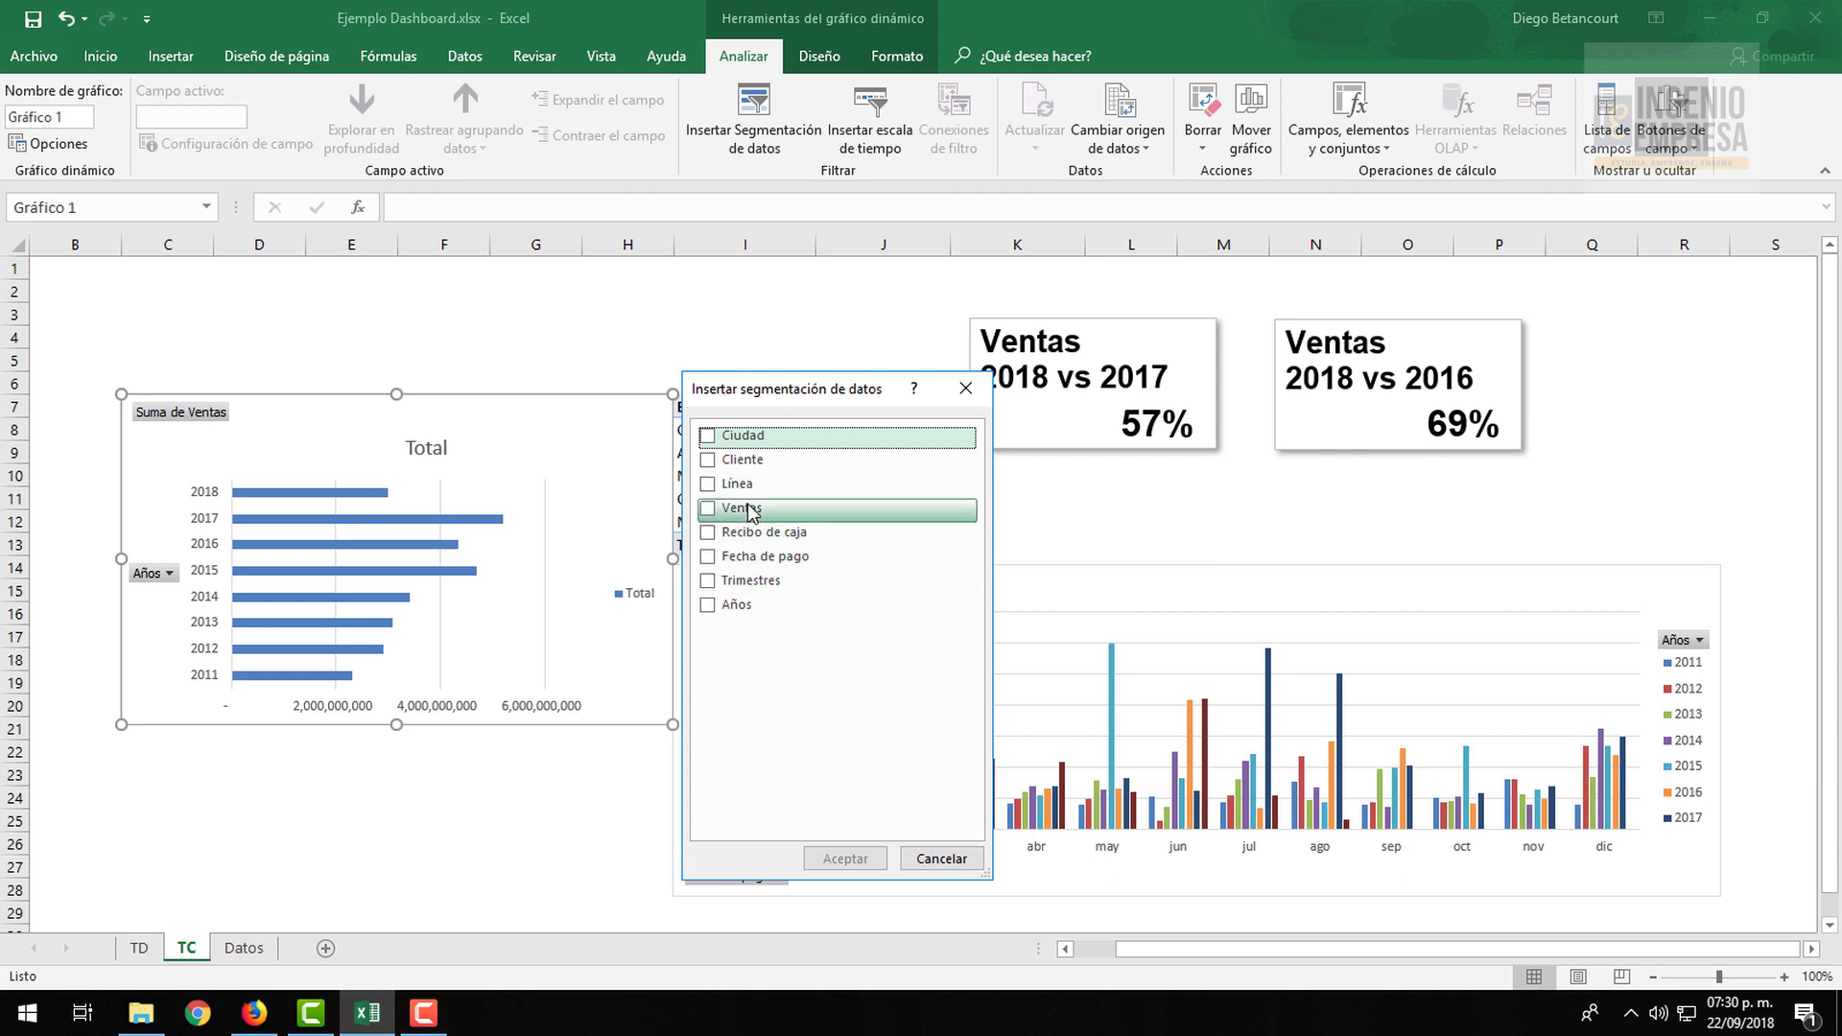
click(710, 438)
click(708, 460)
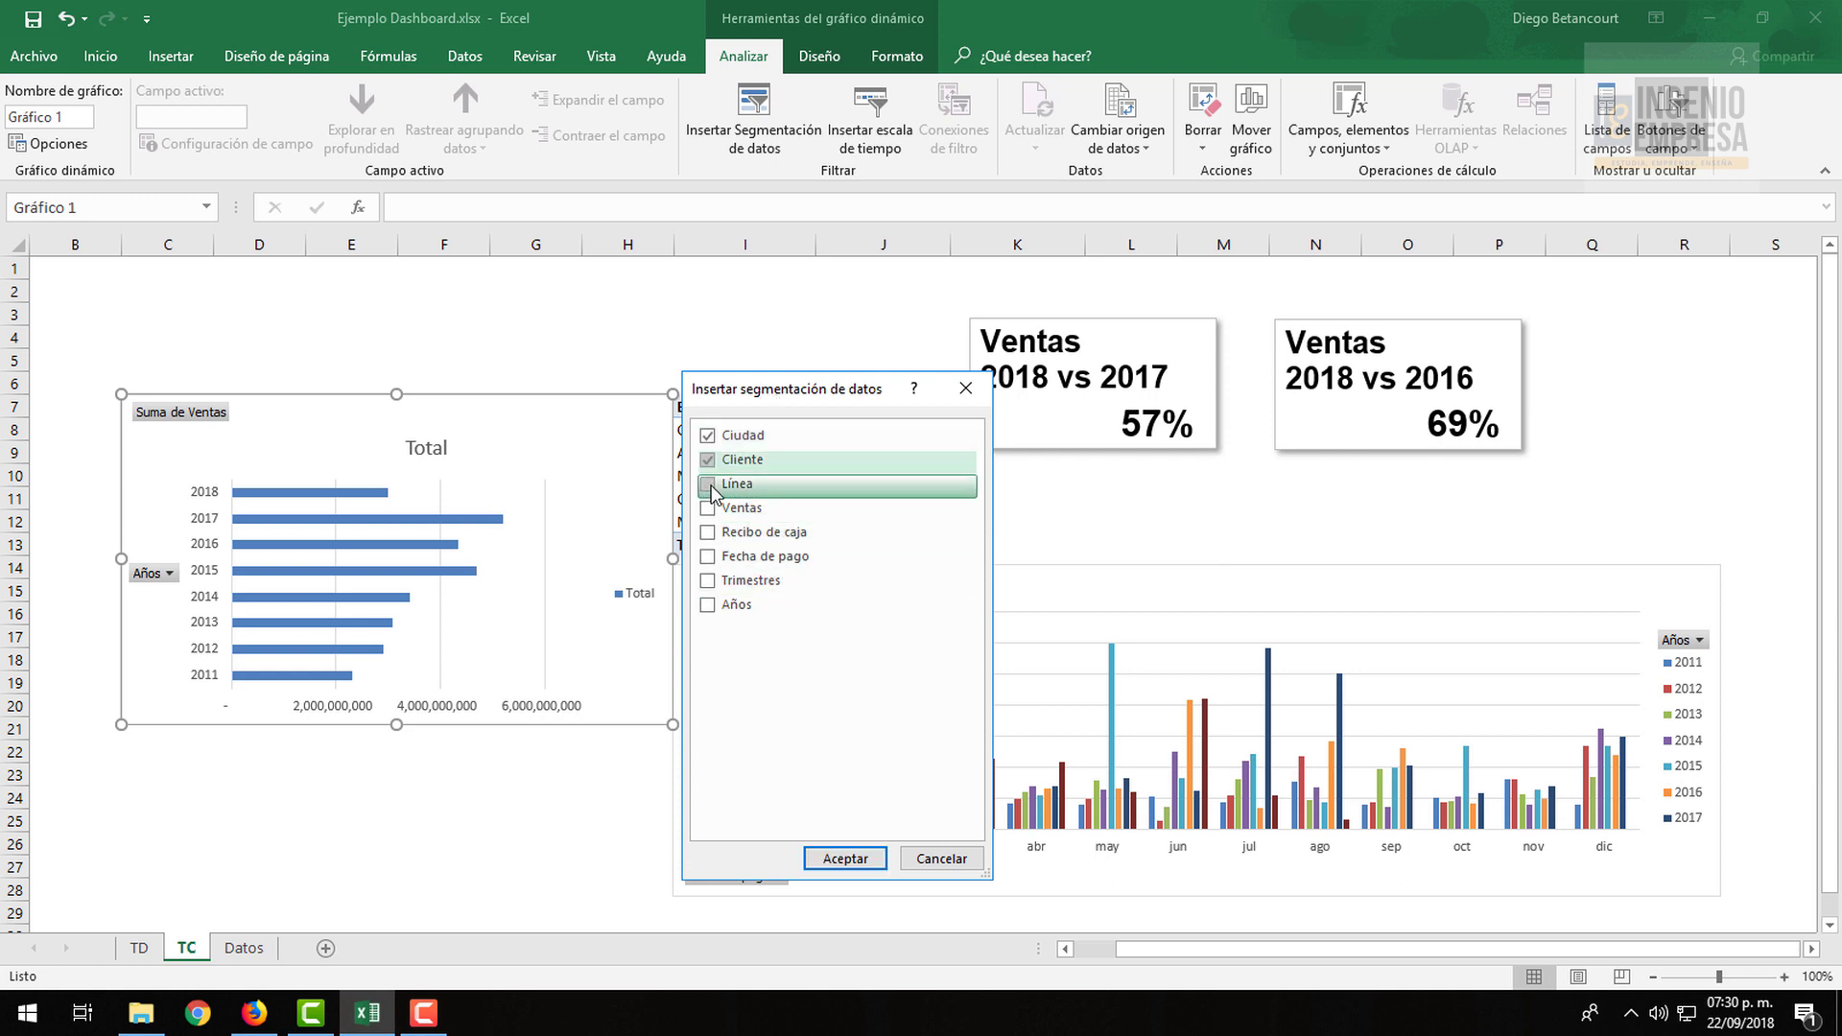
click(708, 484)
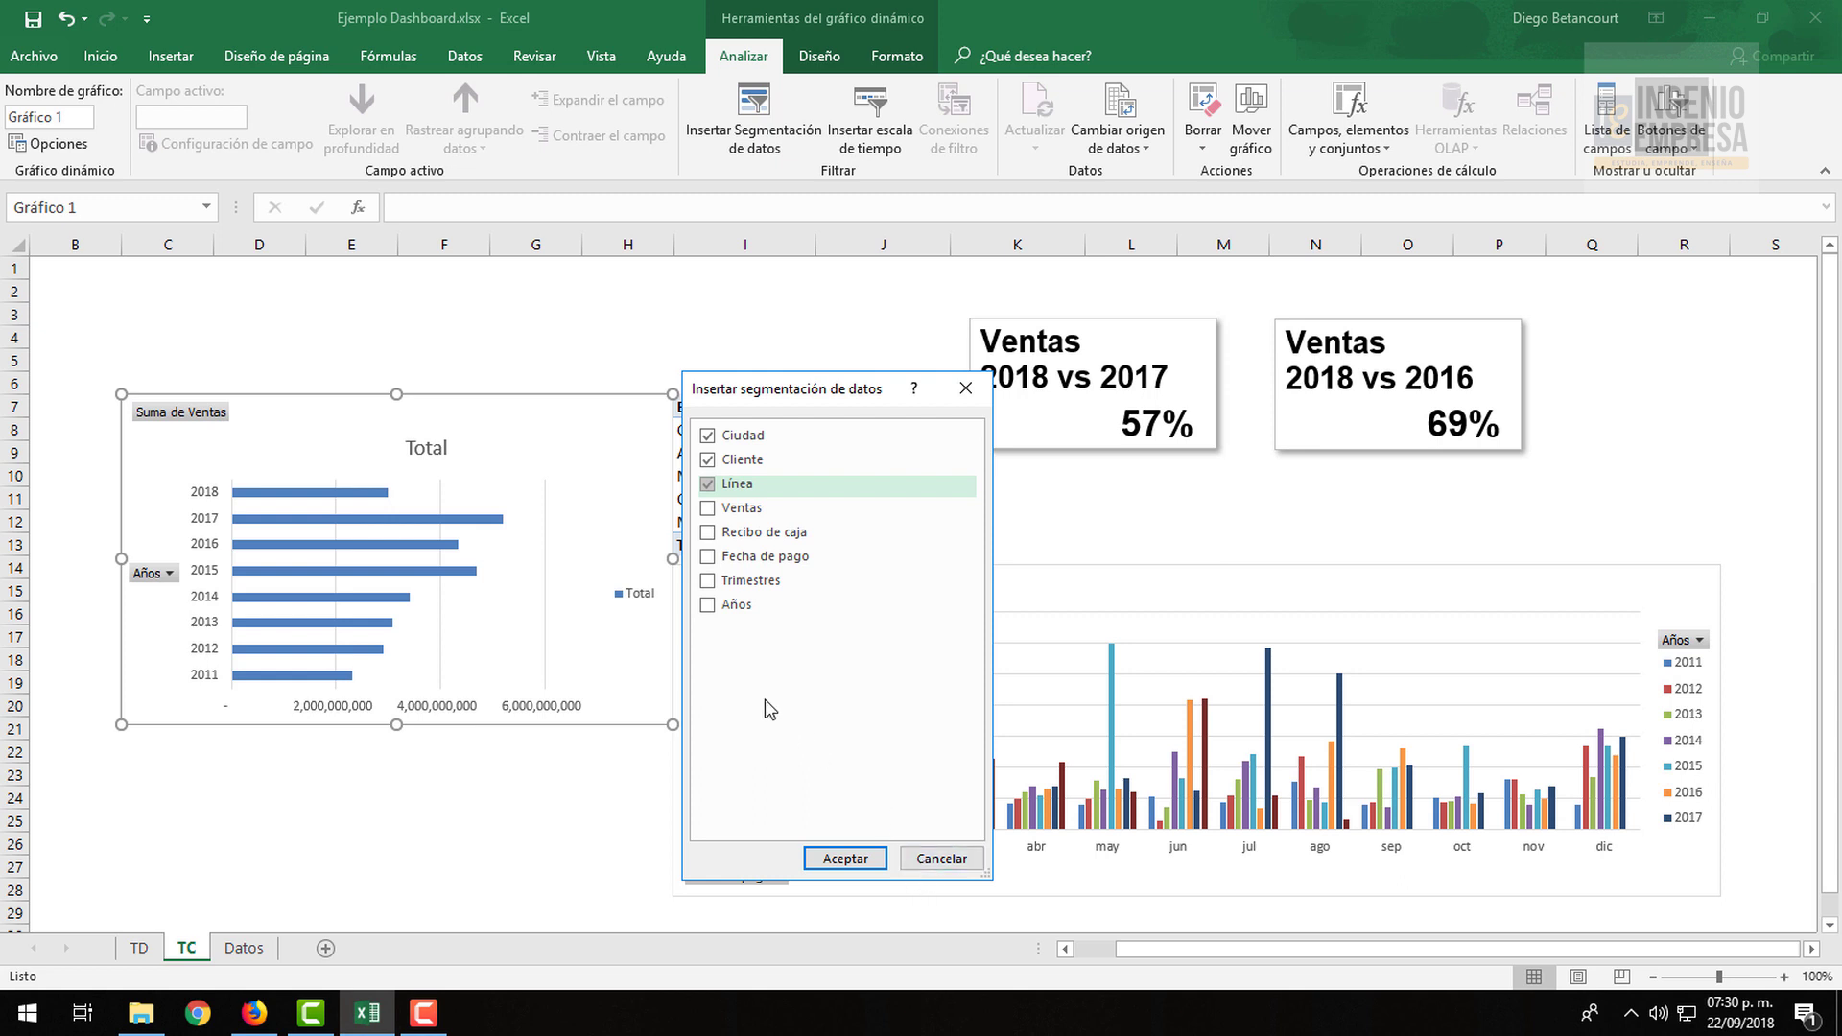
drag(795, 402, 942, 376)
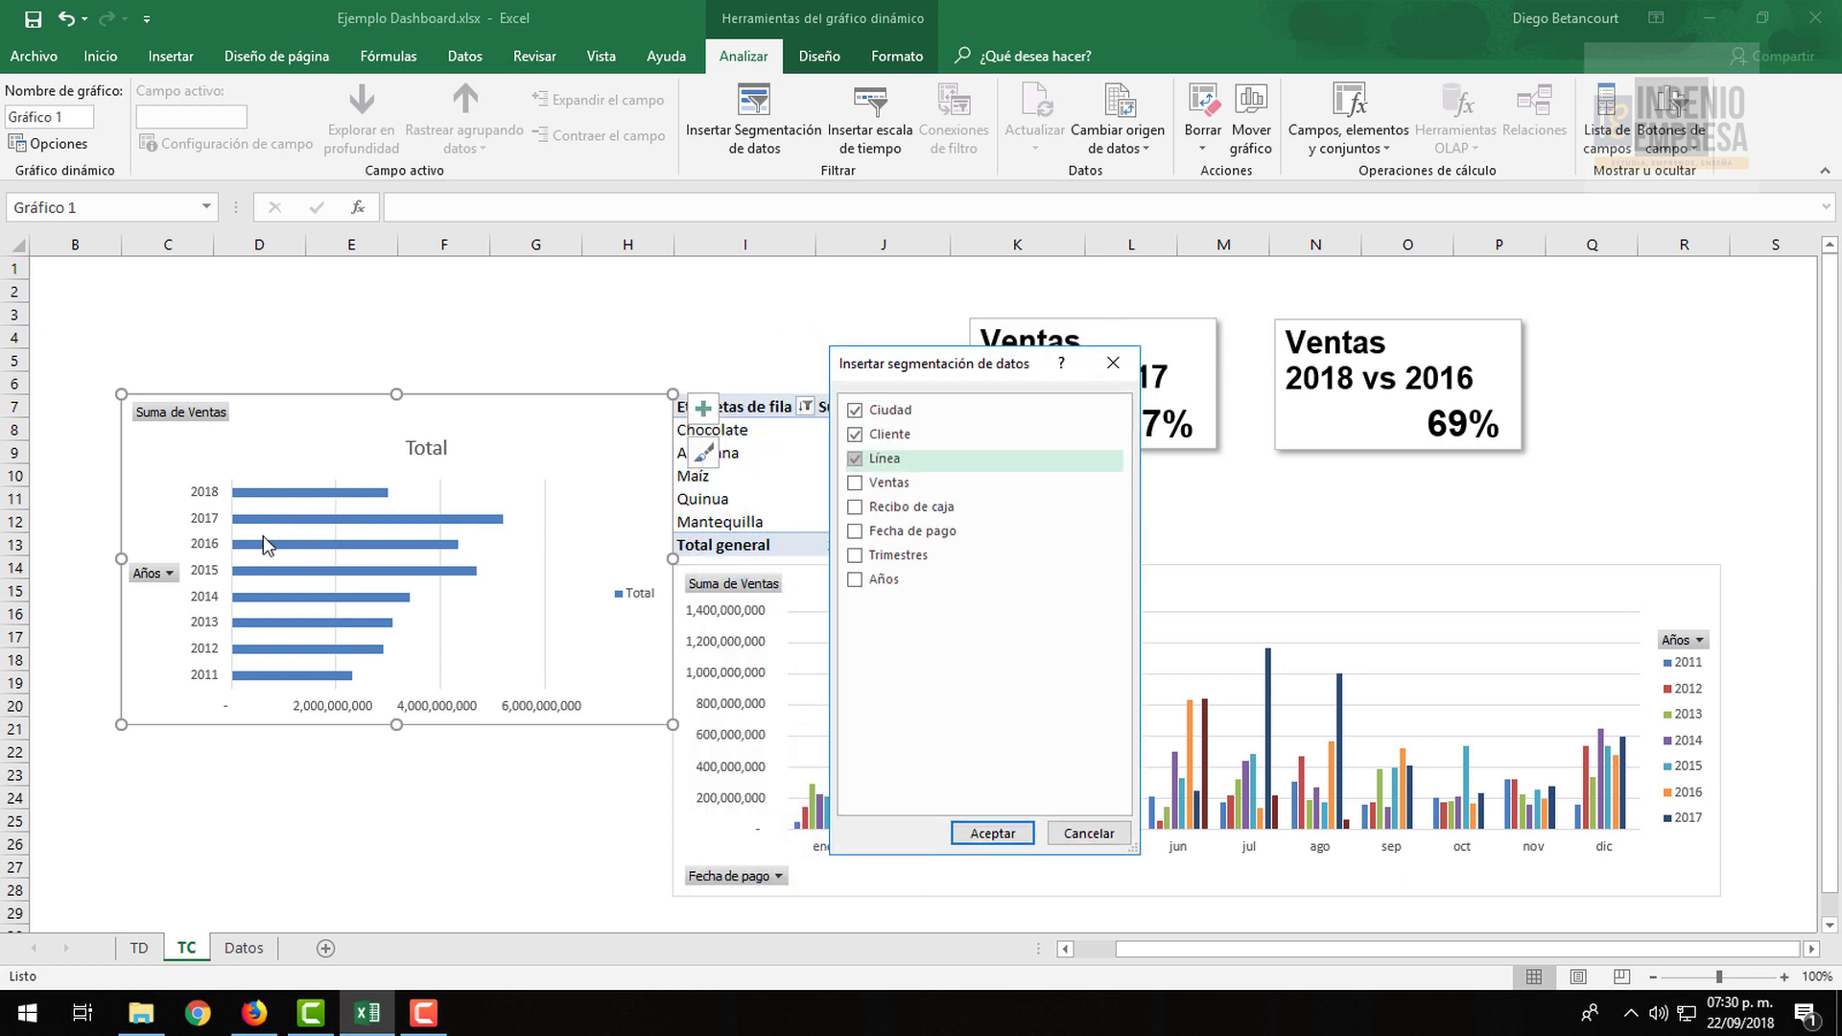
click(1087, 835)
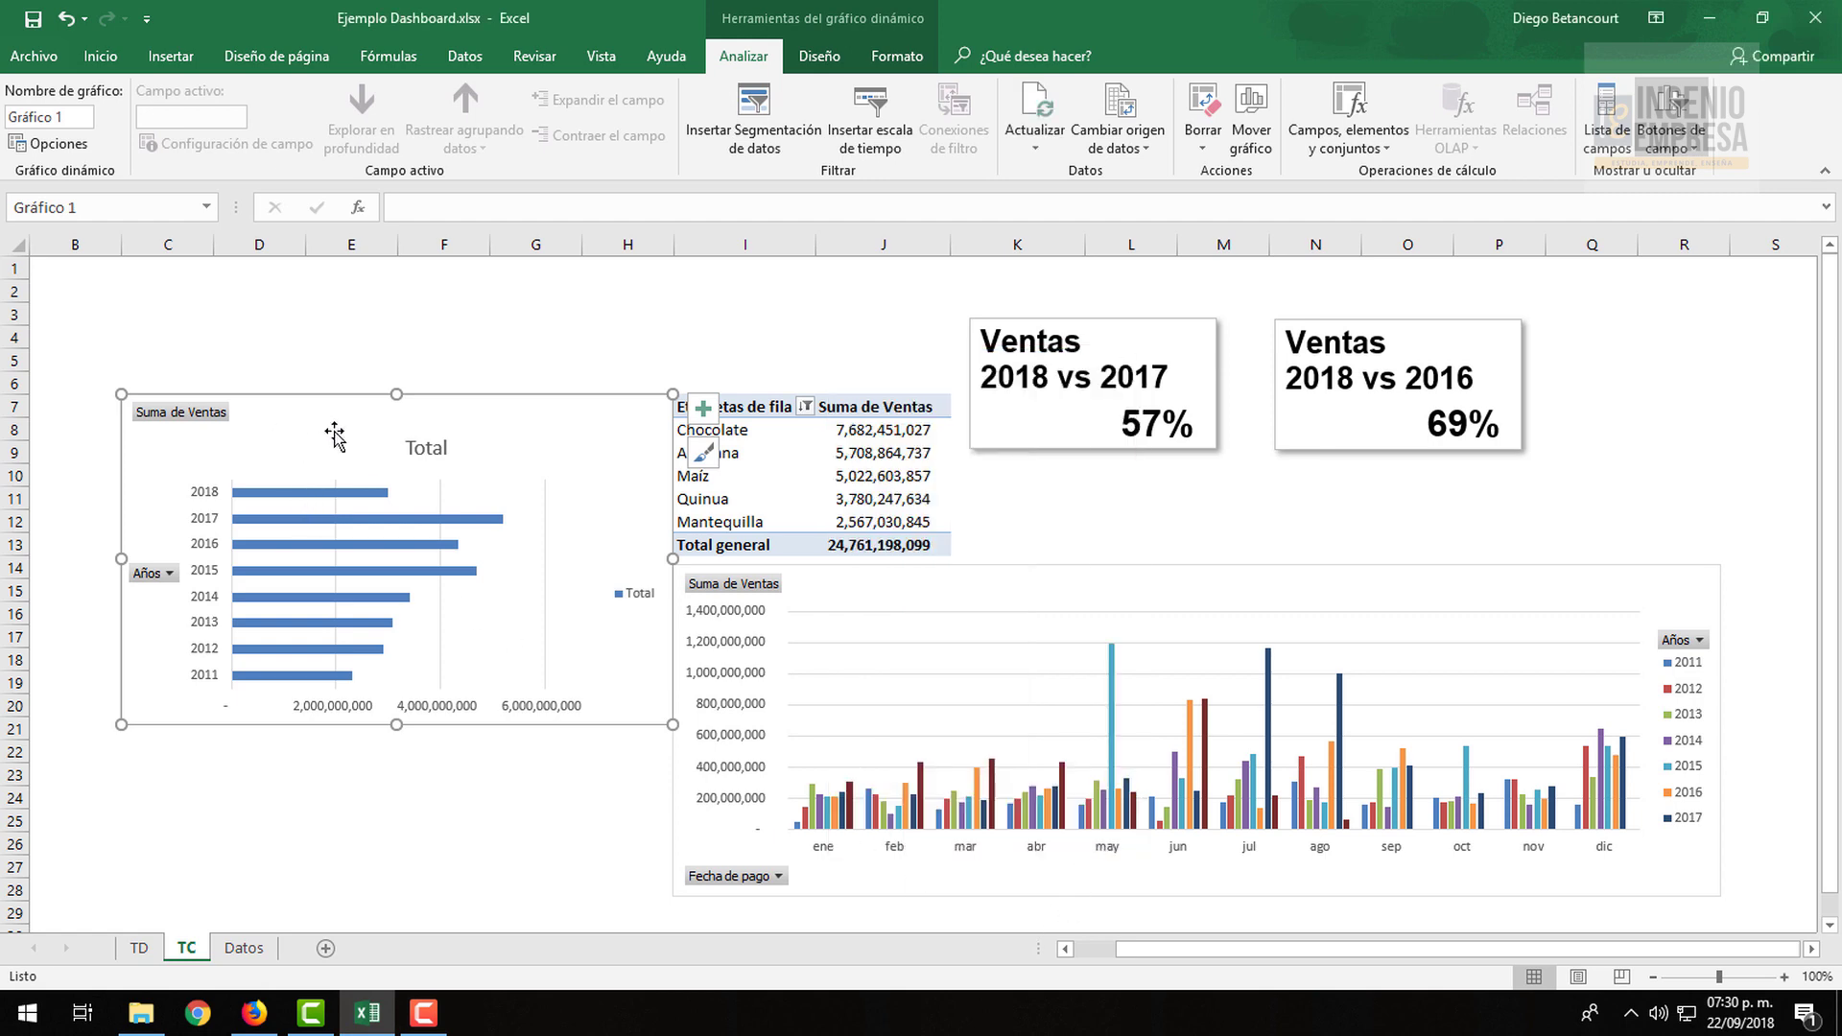
click(140, 948)
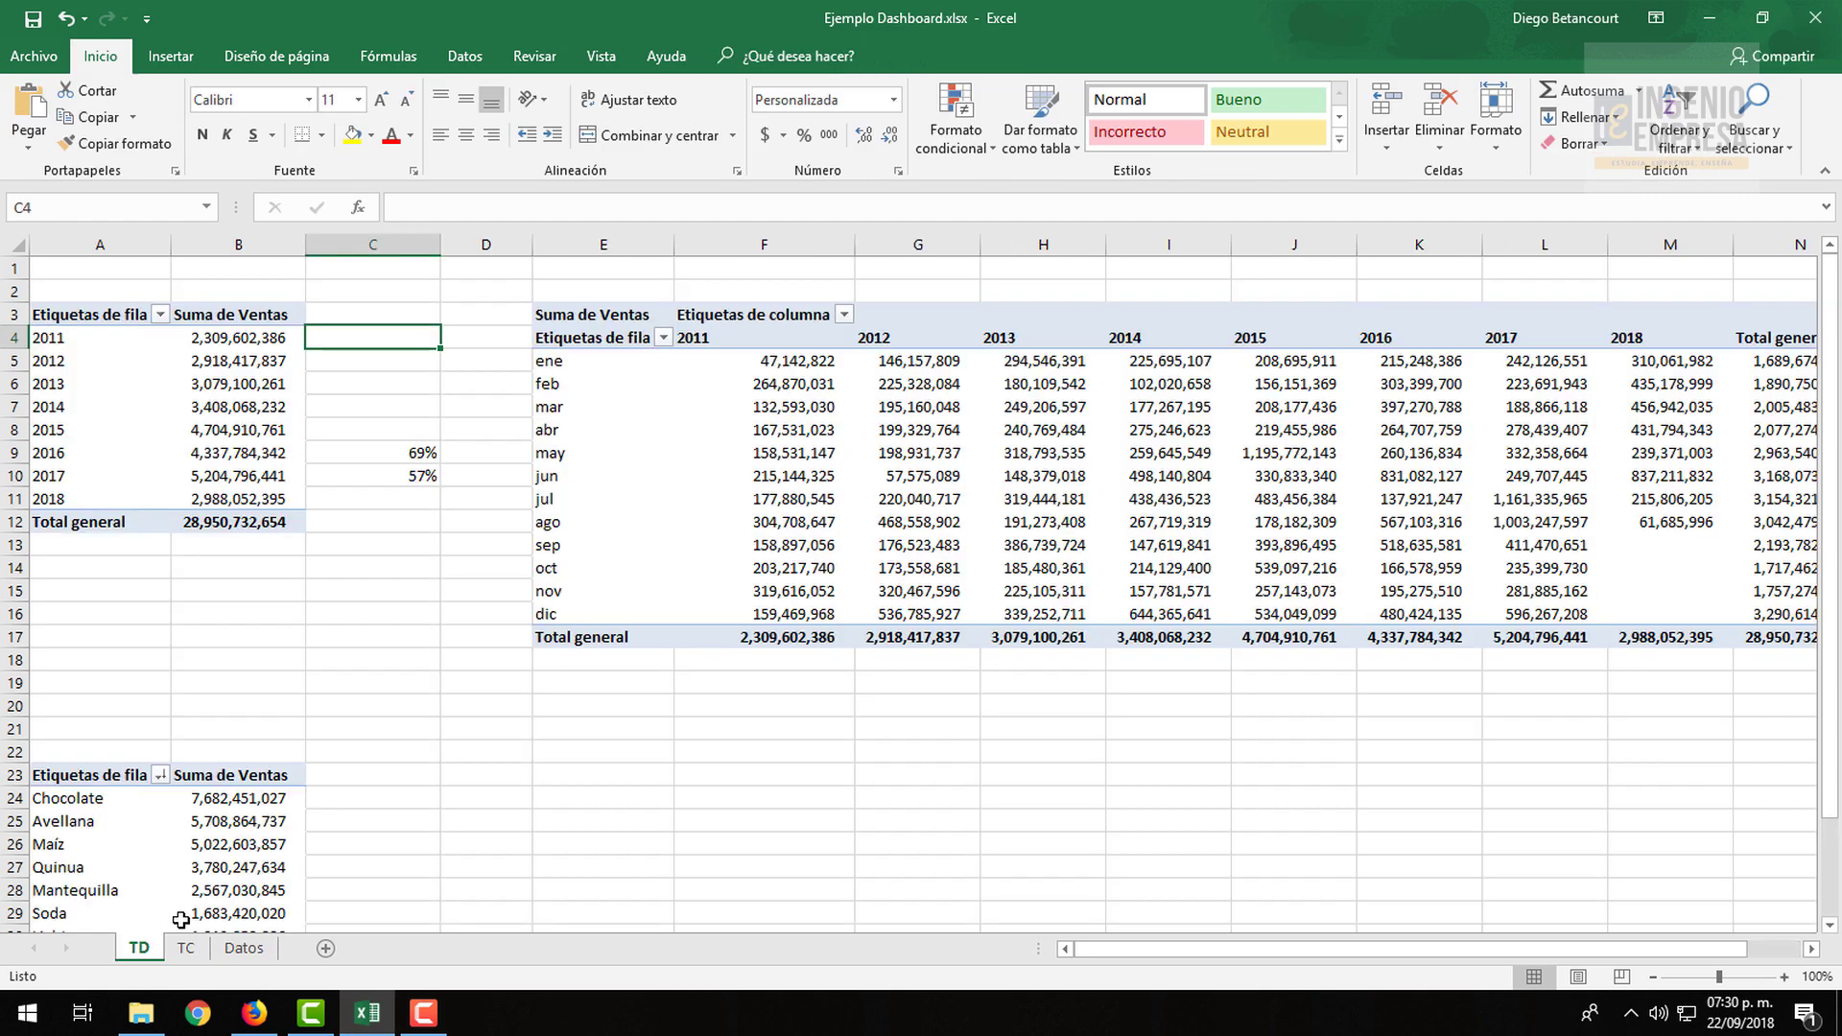
click(245, 429)
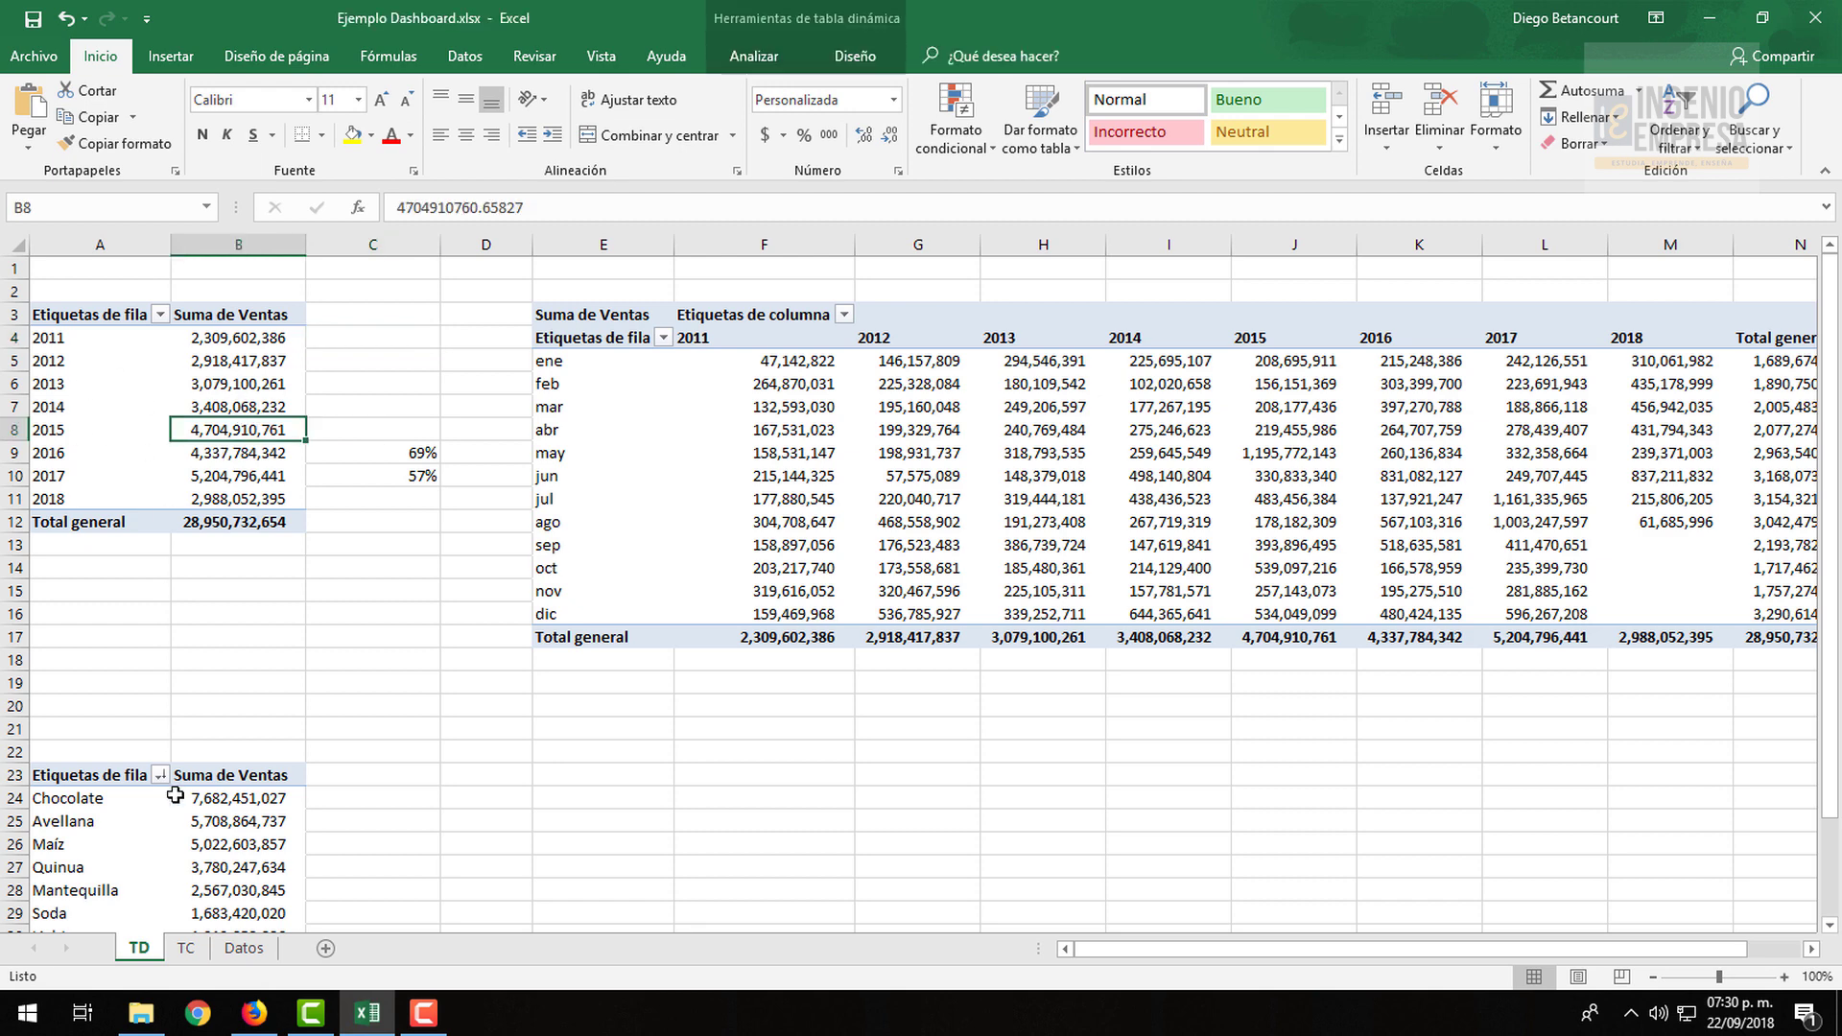
click(187, 947)
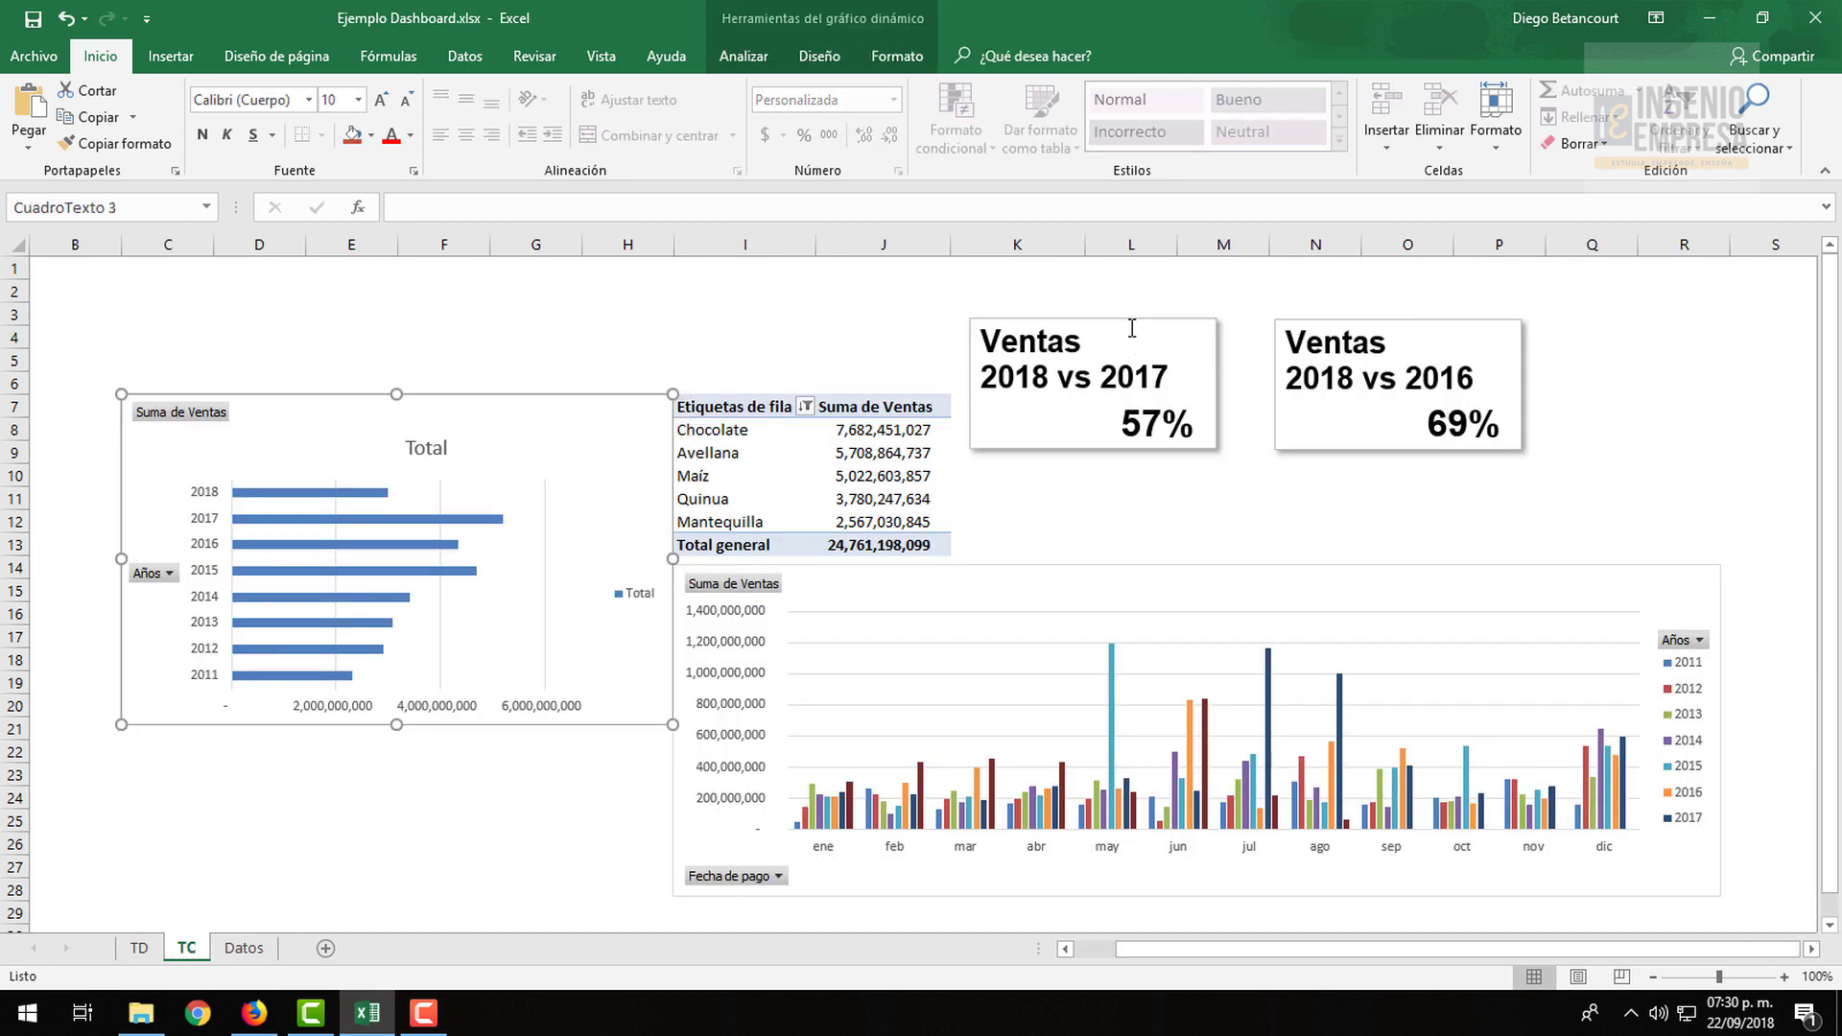
click(1399, 331)
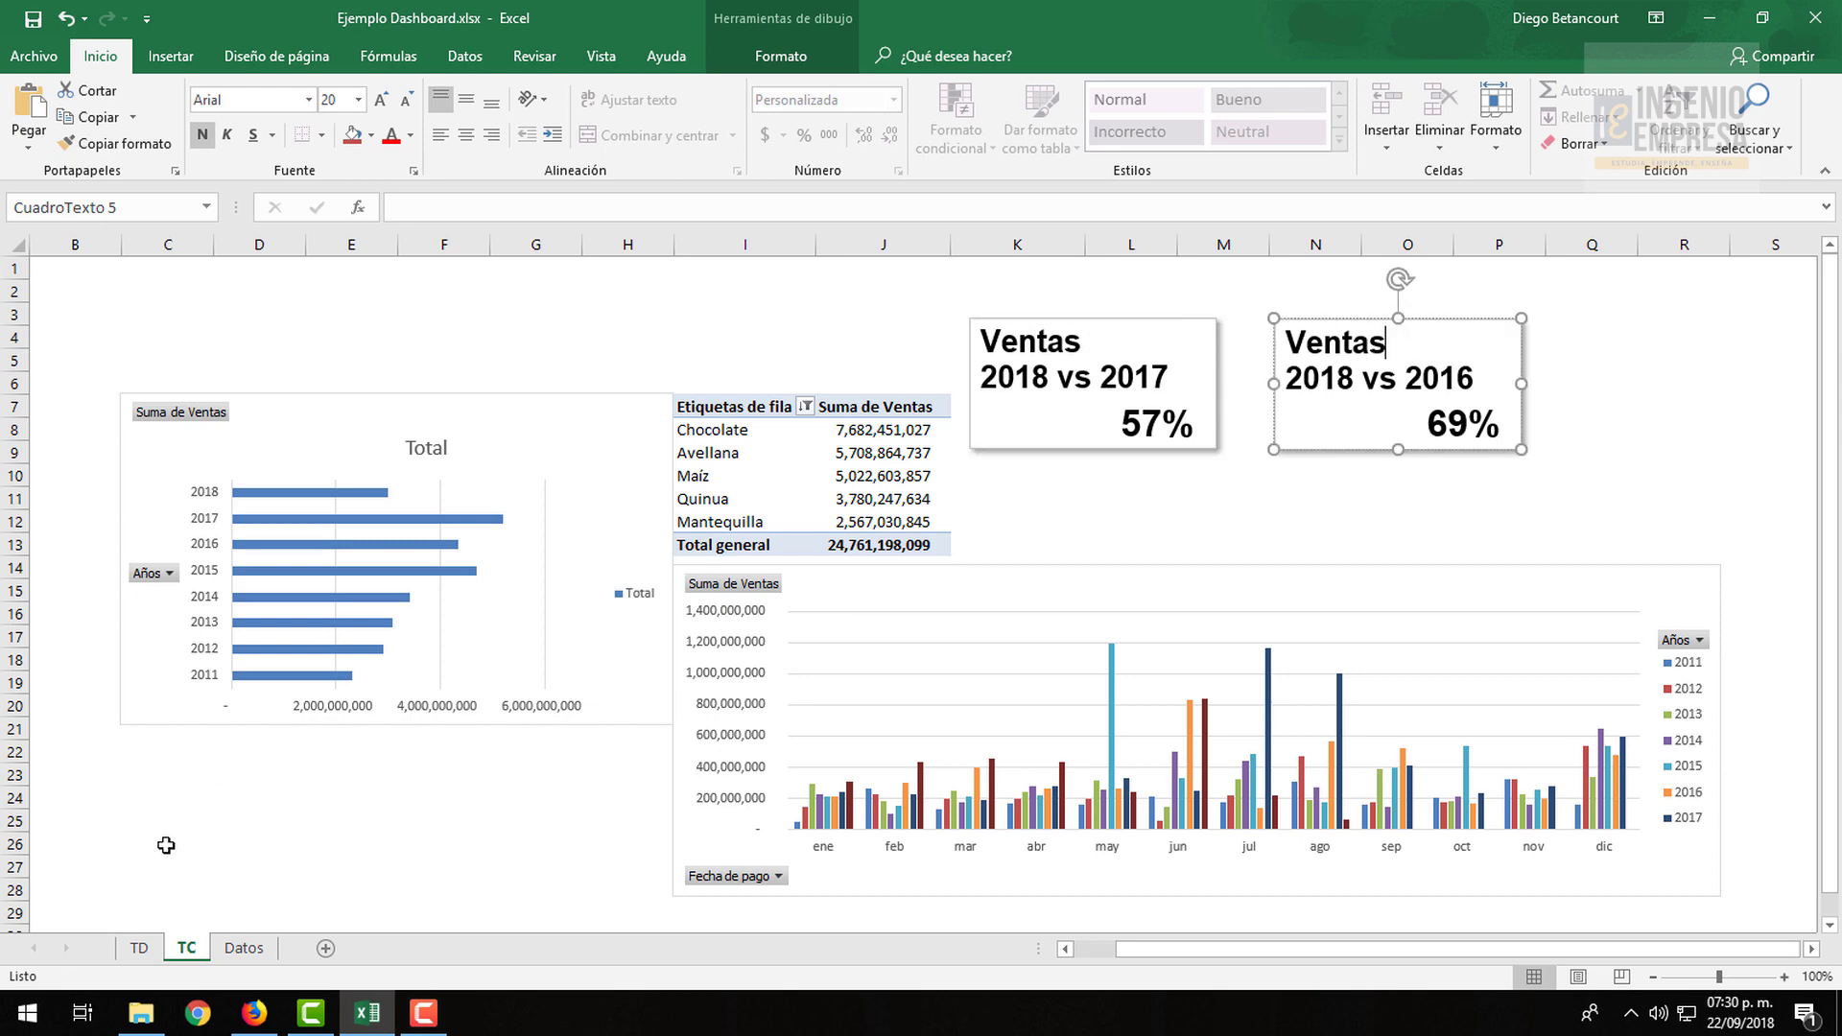
click(139, 948)
click(228, 453)
click(234, 422)
click(236, 383)
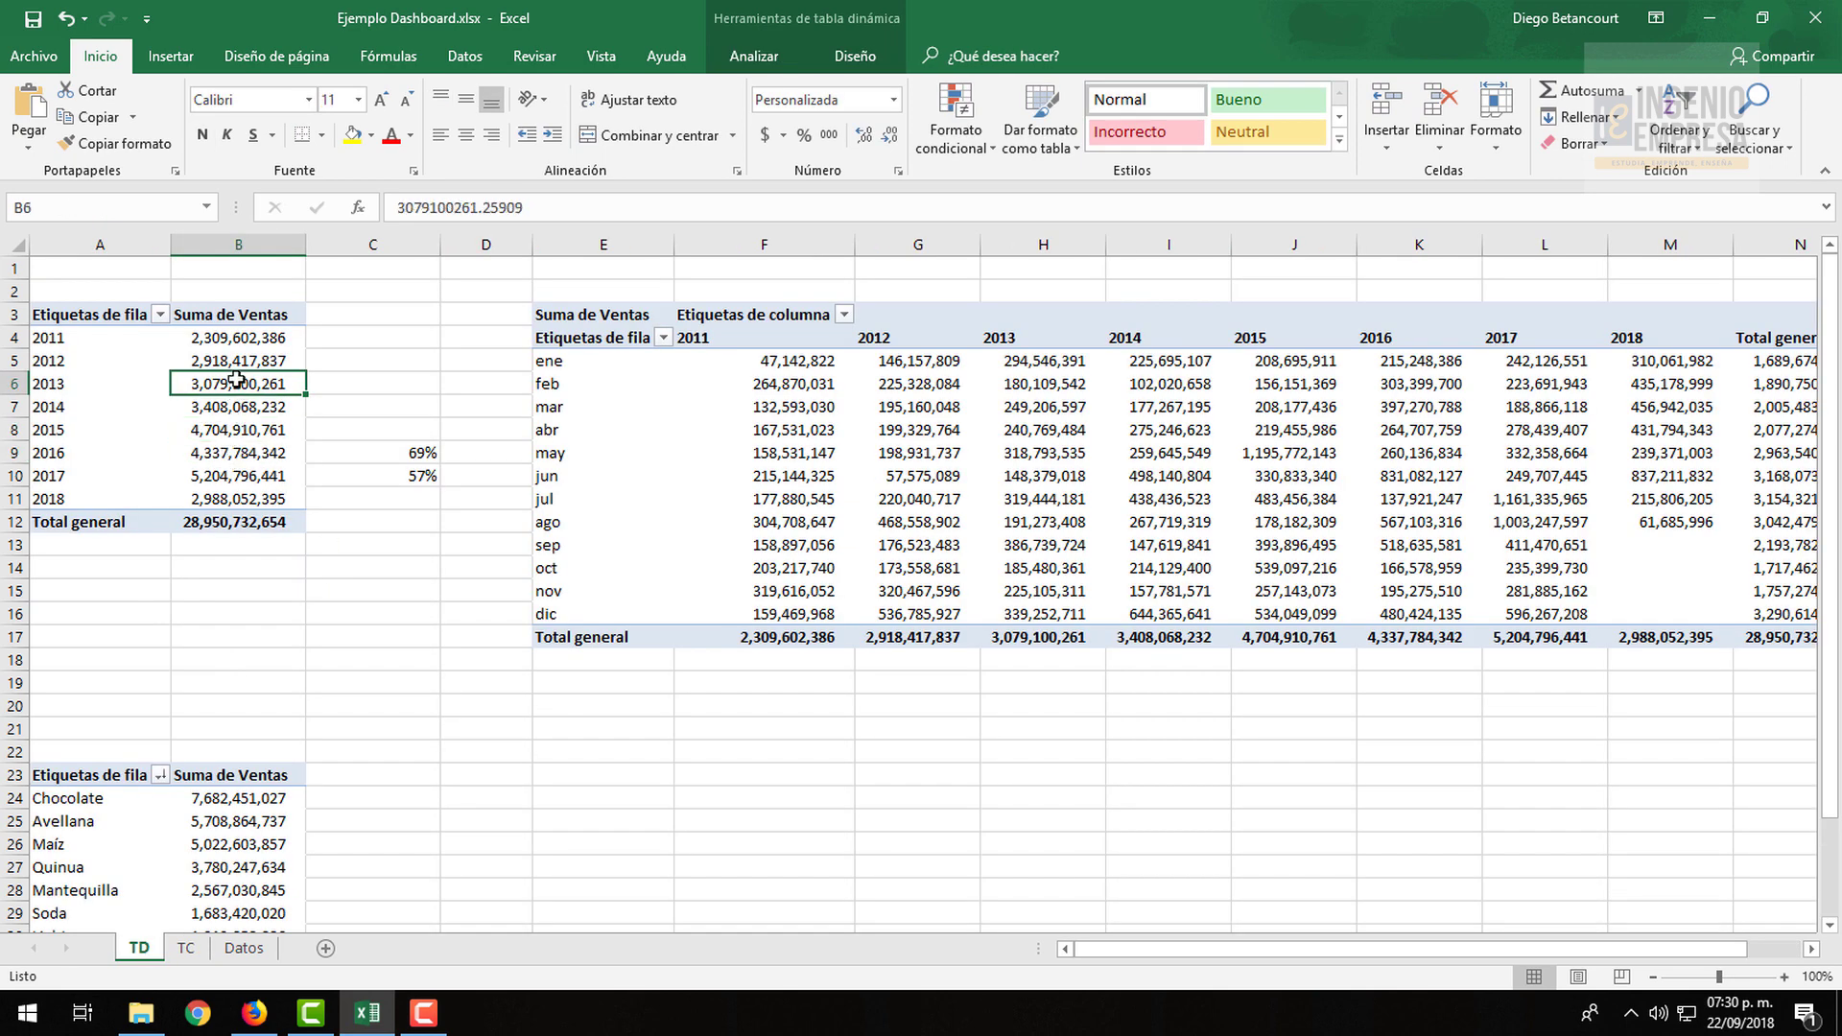
click(236, 430)
click(236, 498)
click(240, 451)
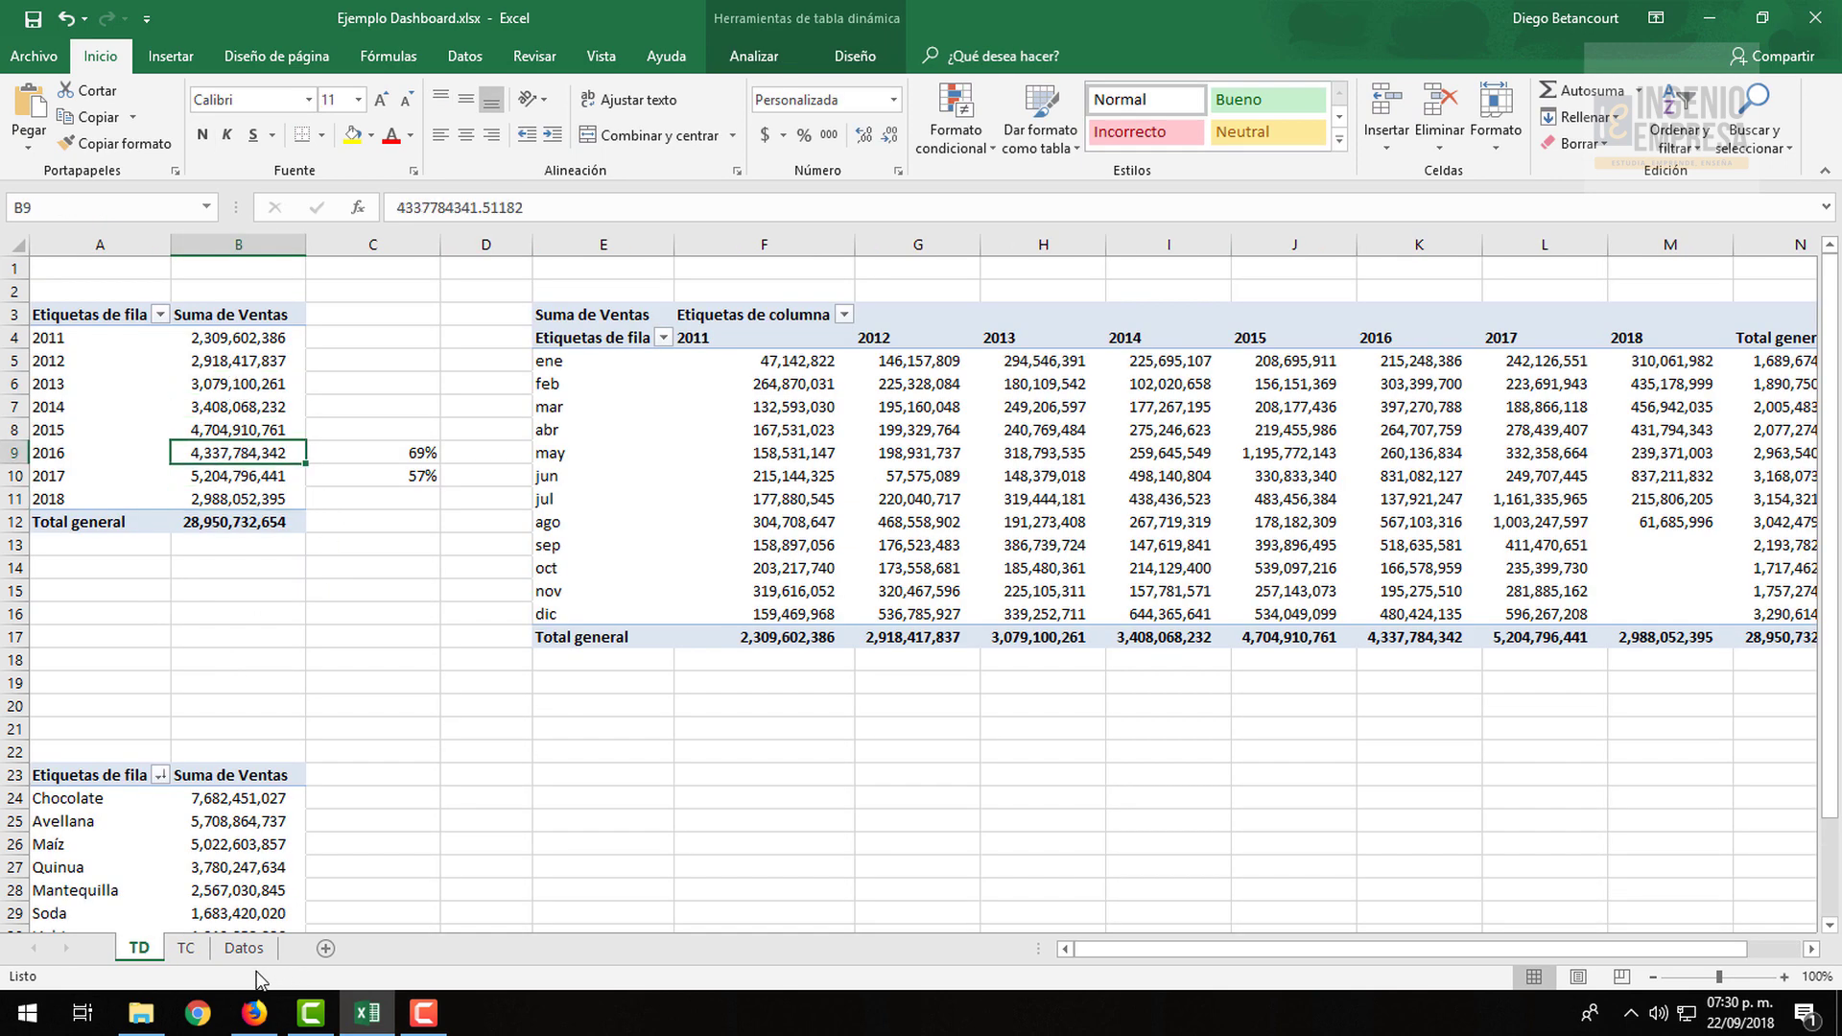
click(186, 948)
click(144, 950)
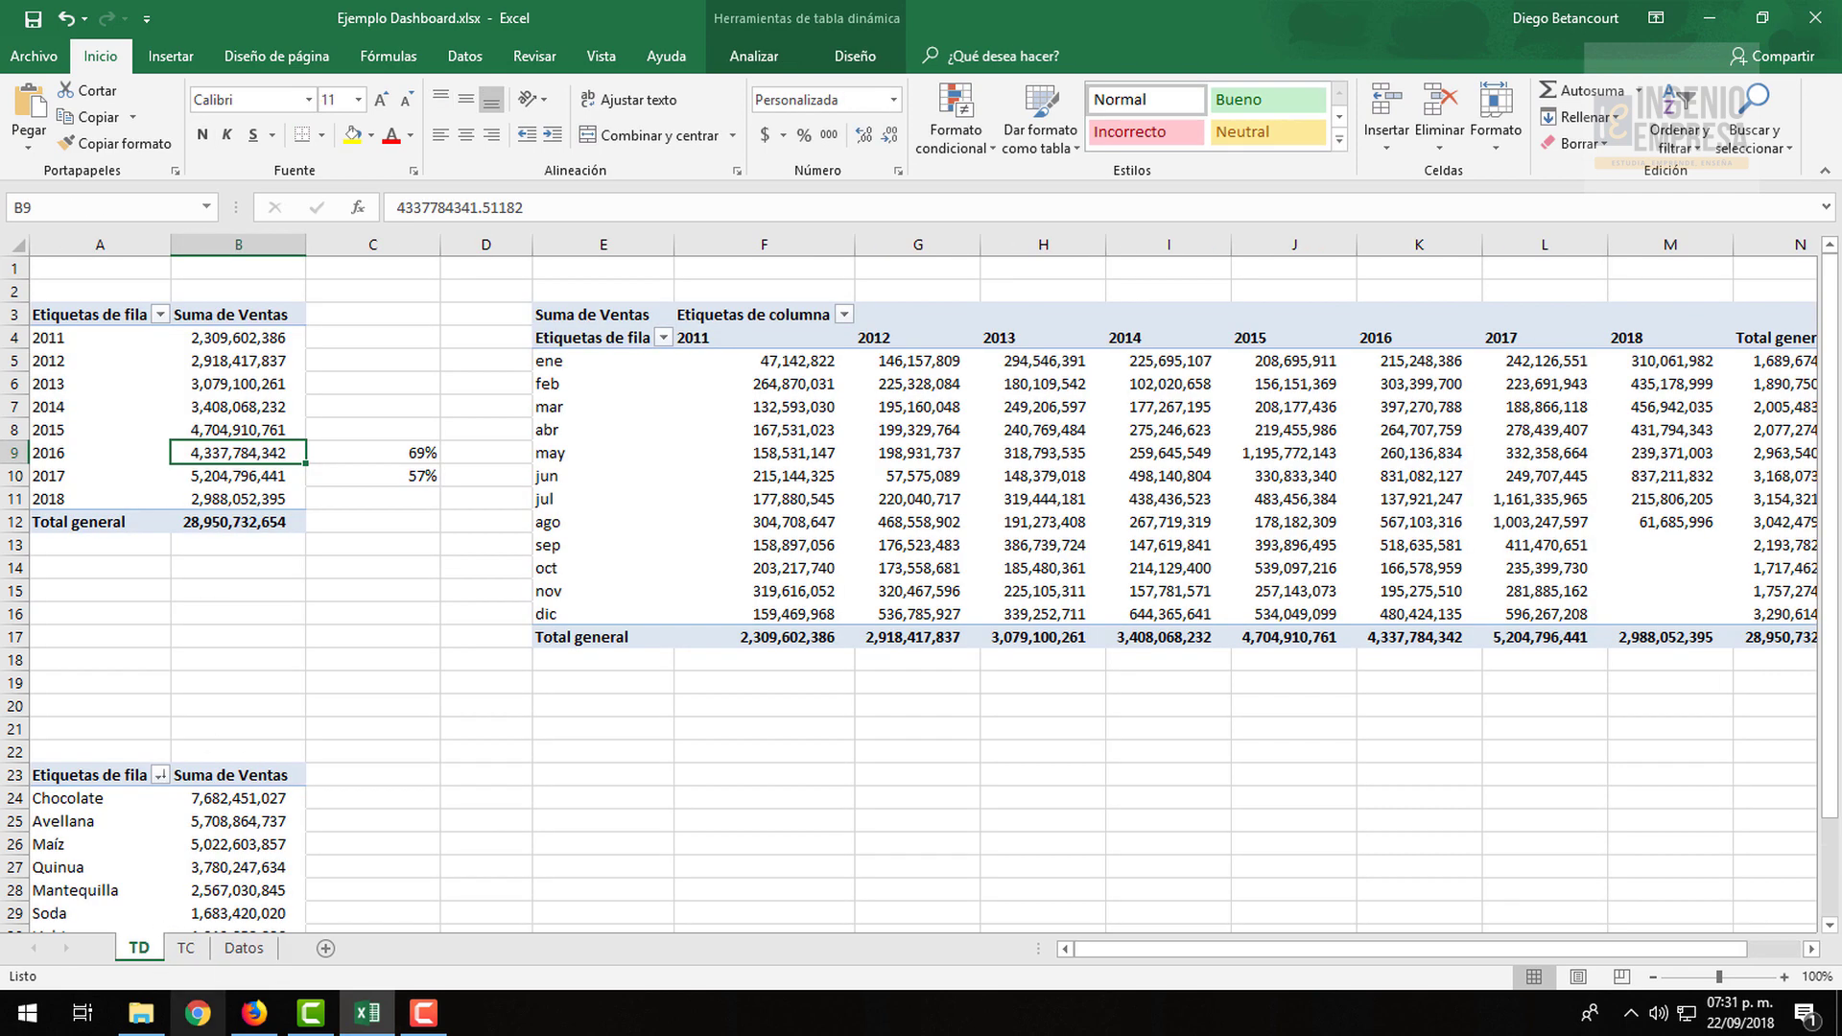
click(185, 948)
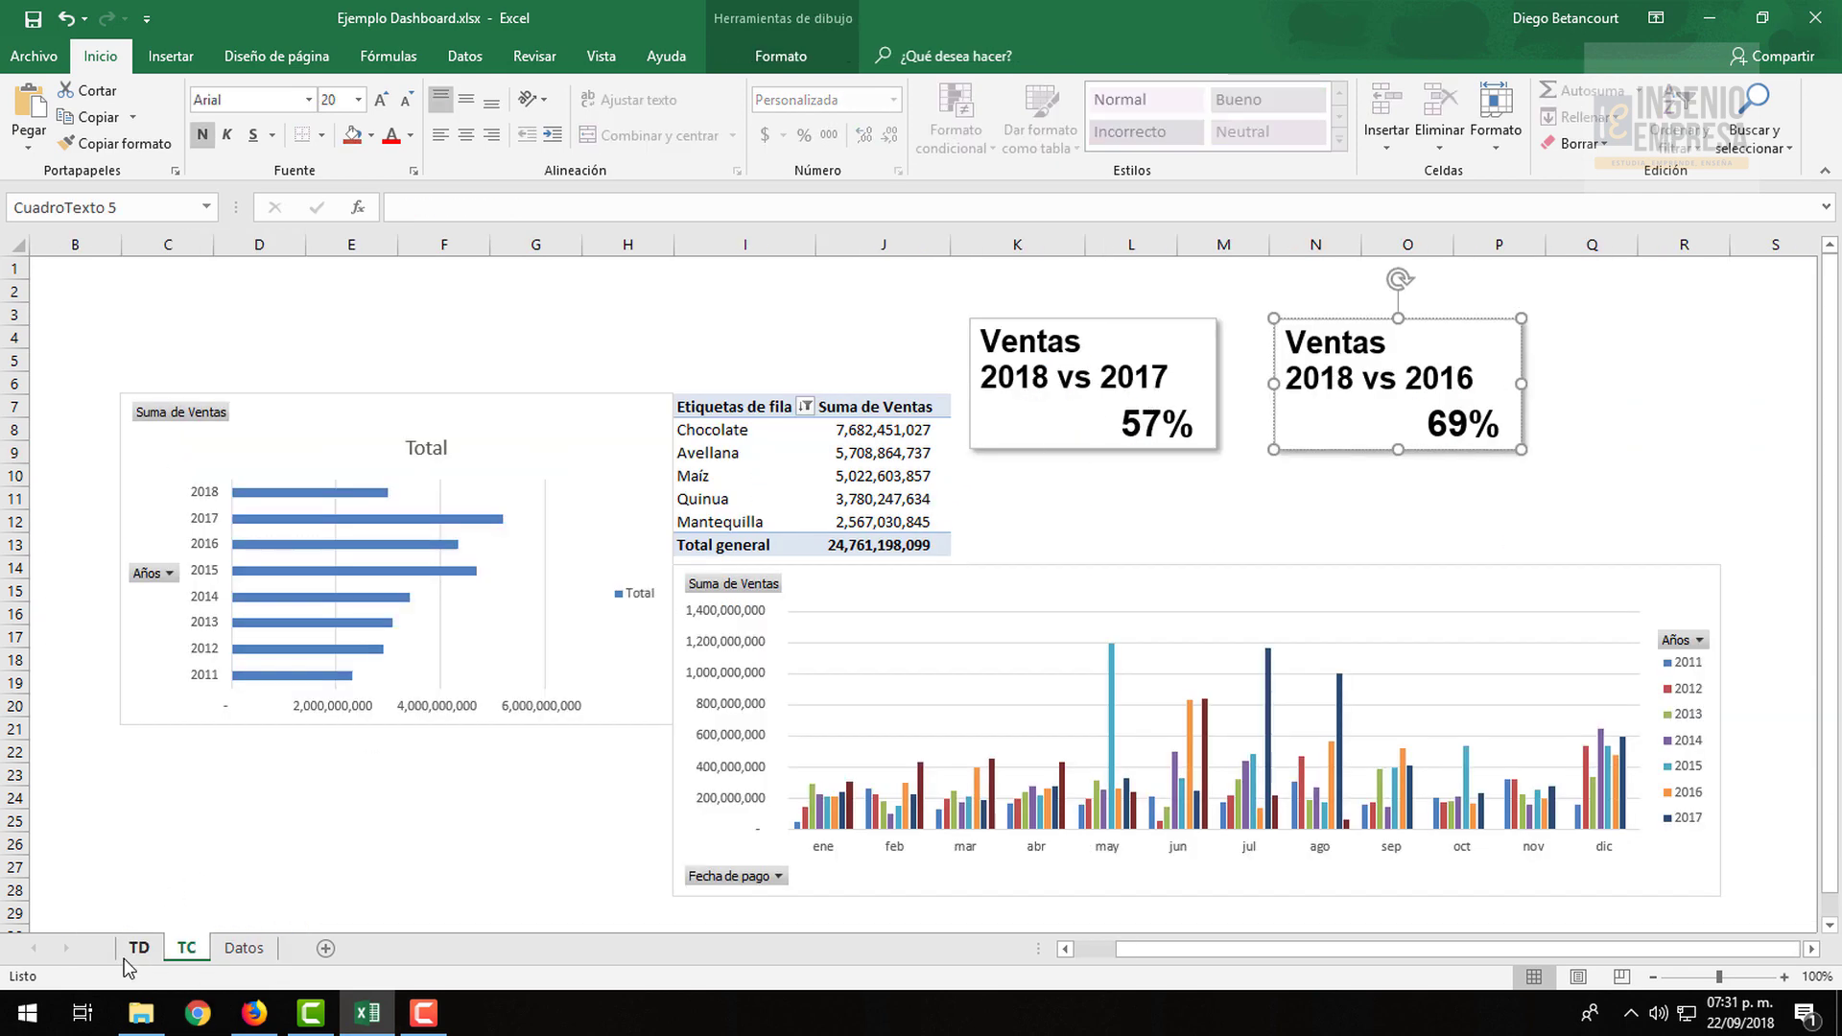
click(144, 950)
click(411, 472)
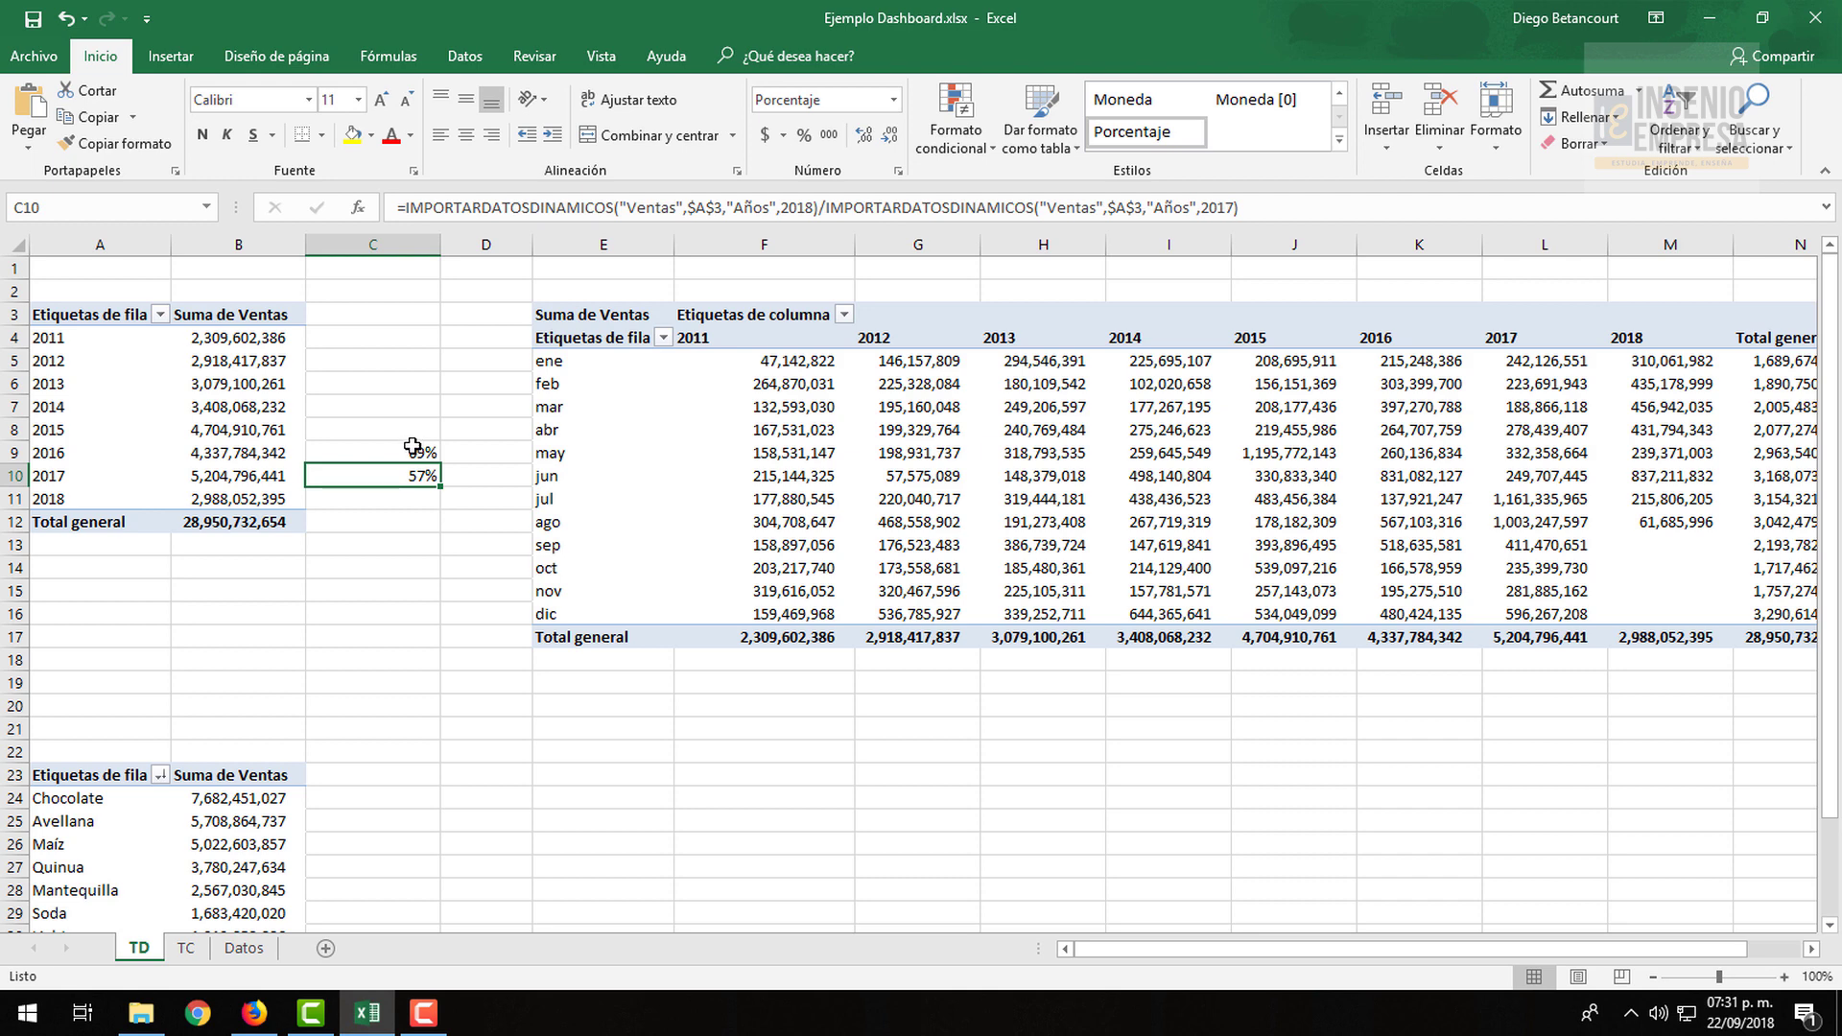
click(185, 948)
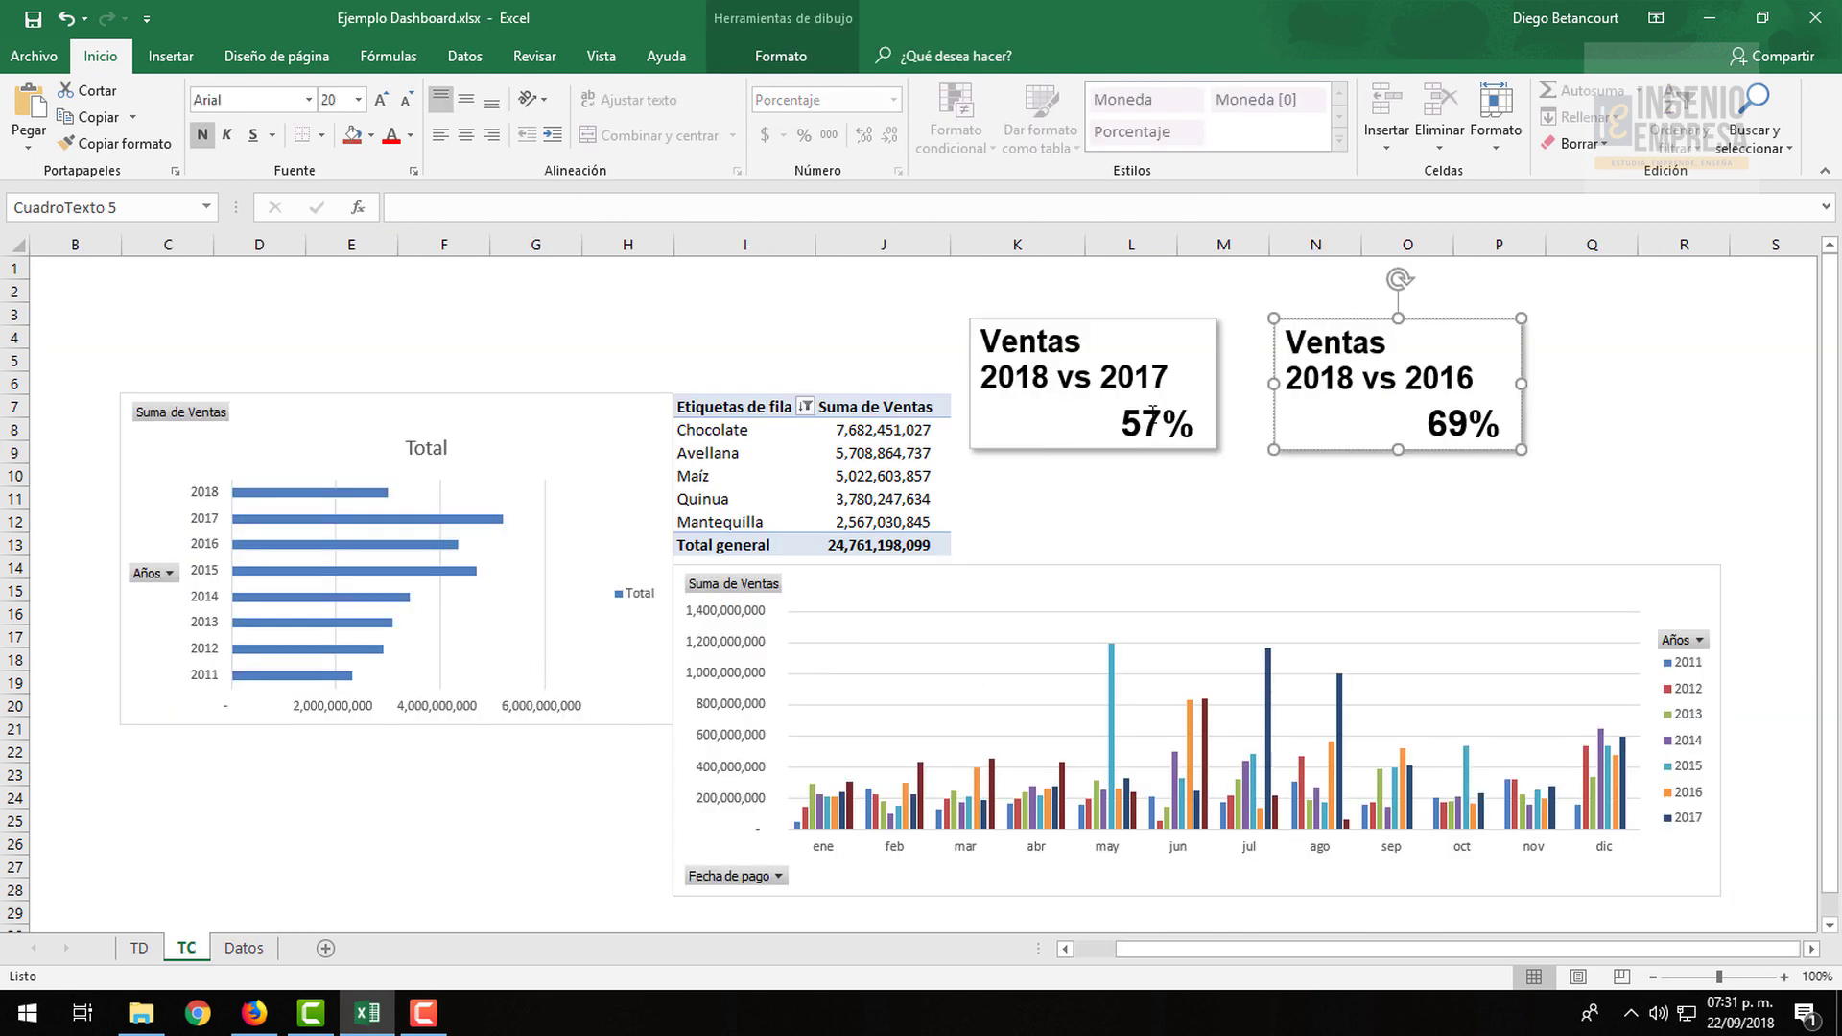
click(1036, 518)
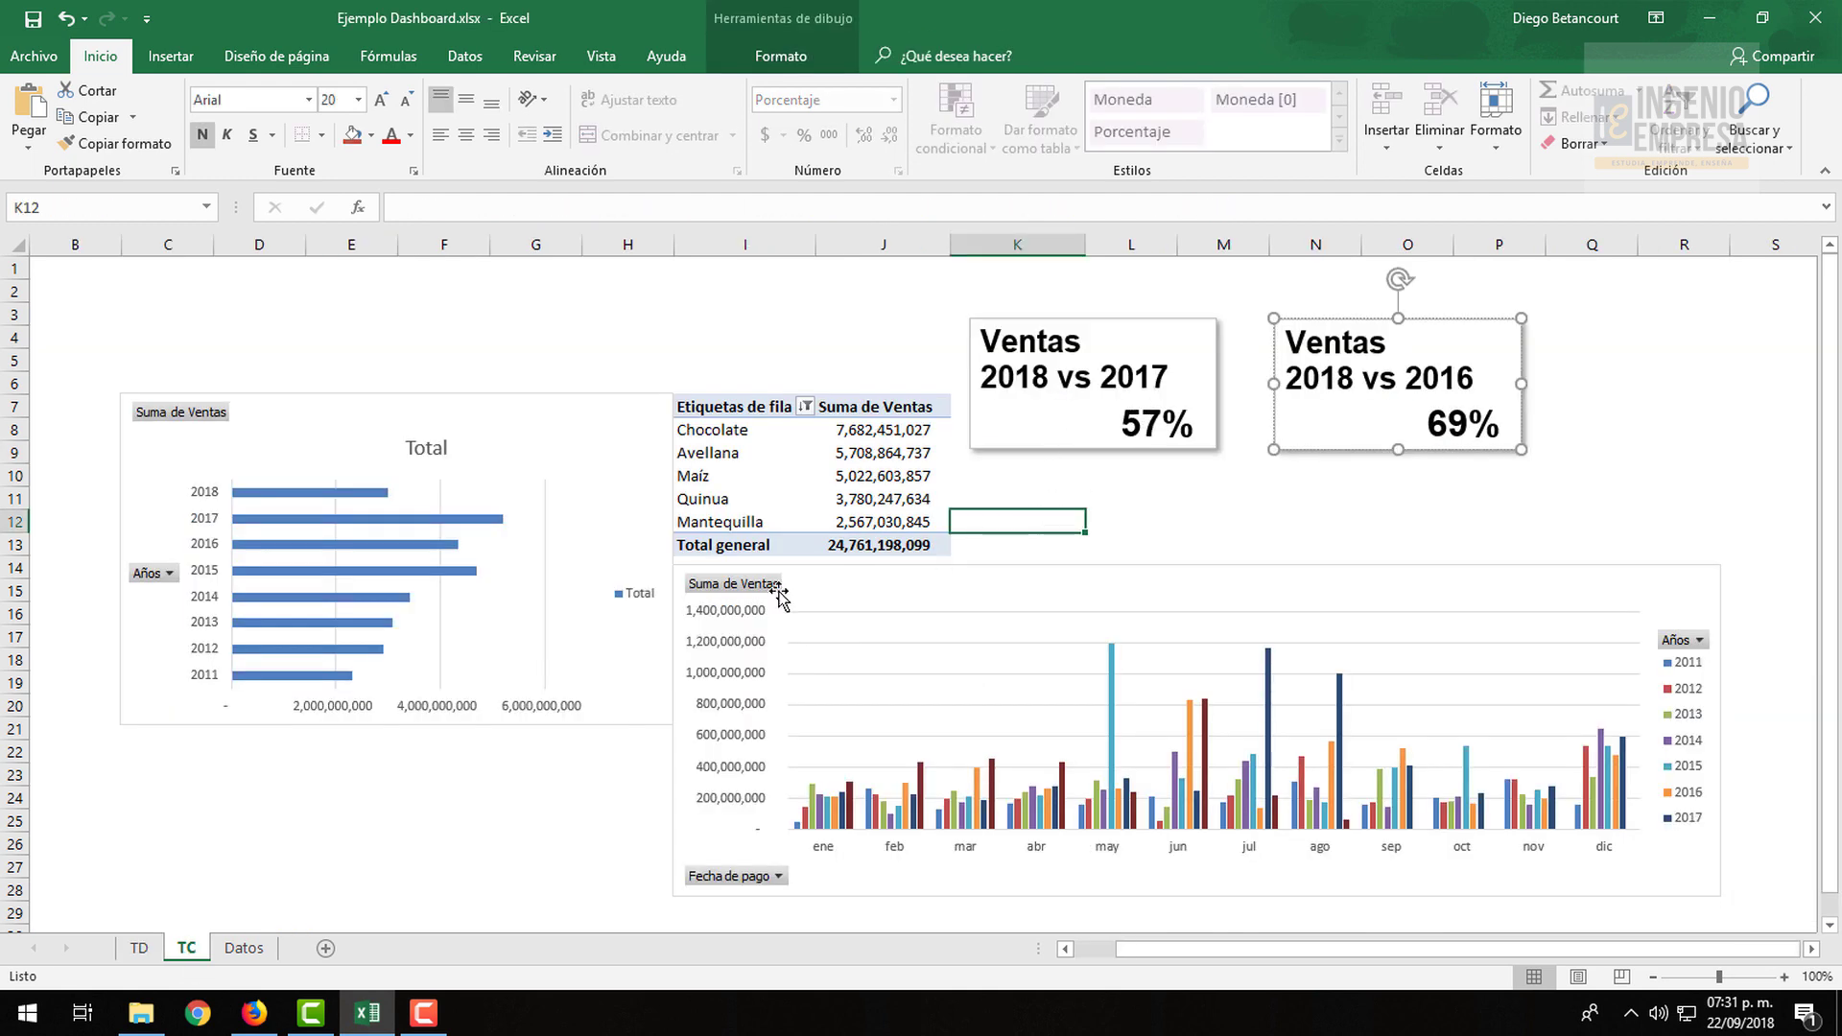
click(1146, 424)
click(538, 207)
key(BackSpace)
key(BackSpace)
key(BackSpace)
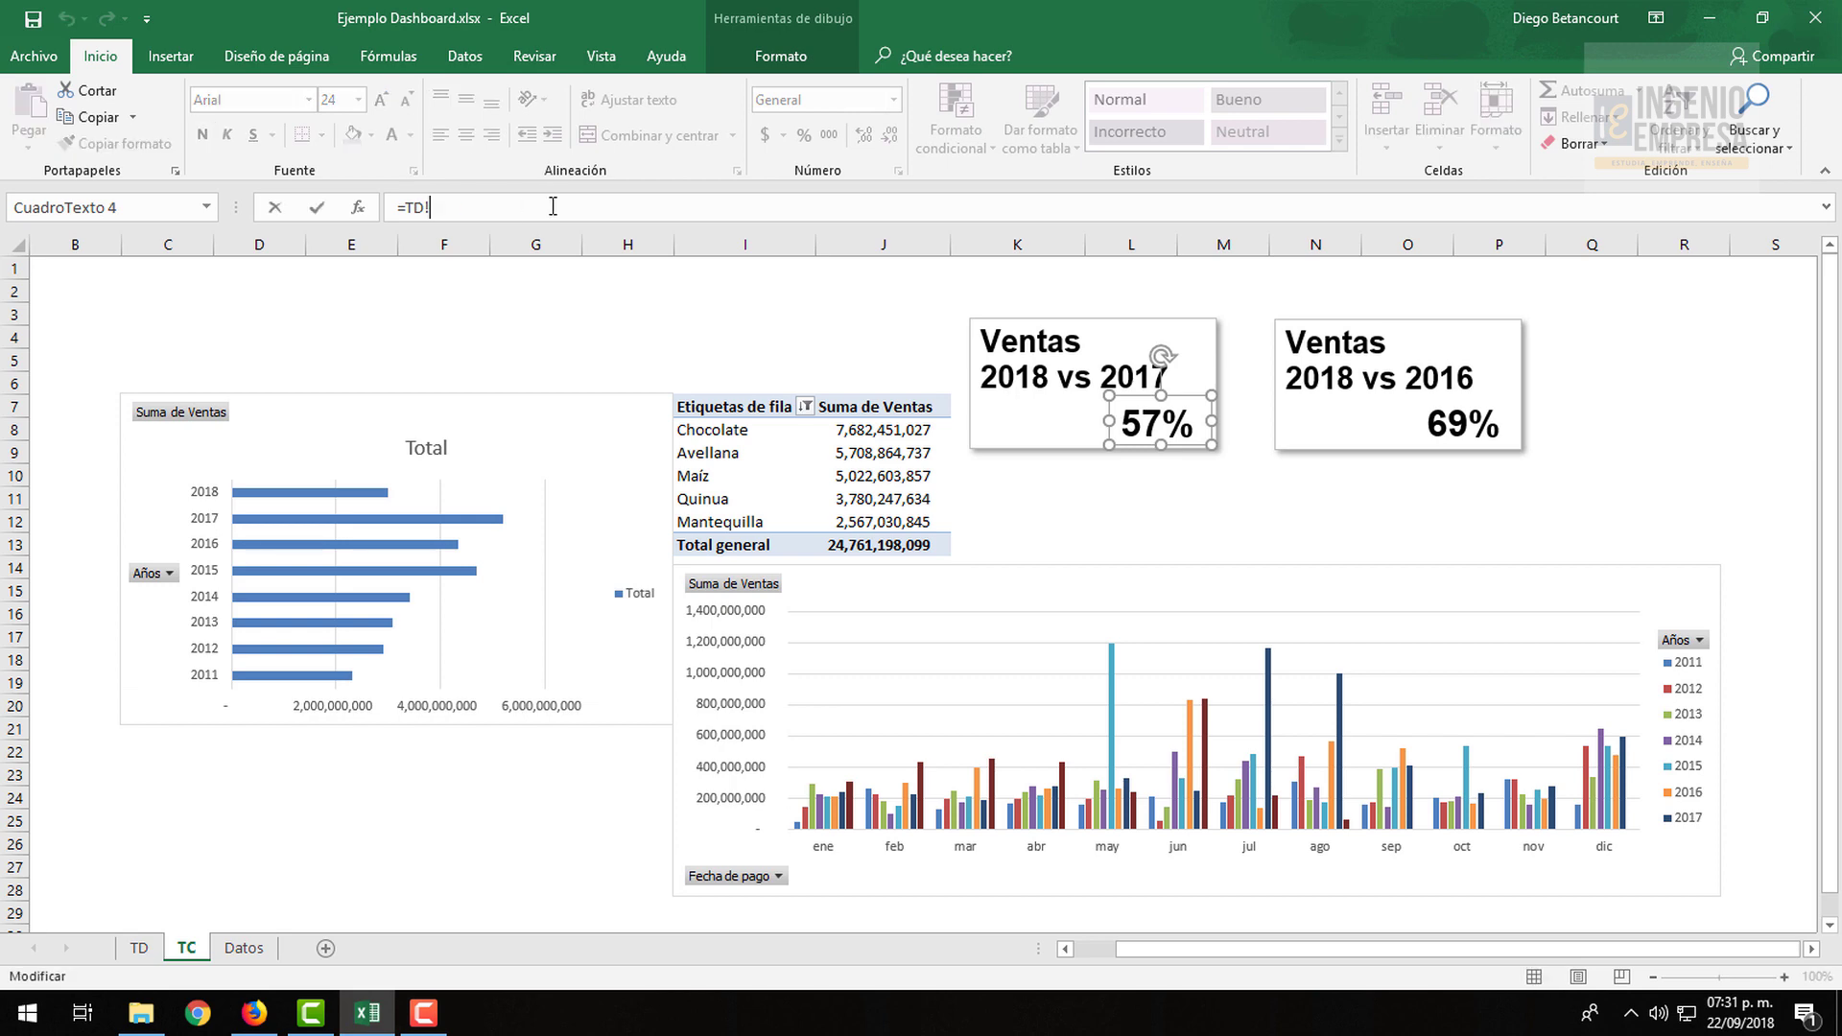
click(140, 948)
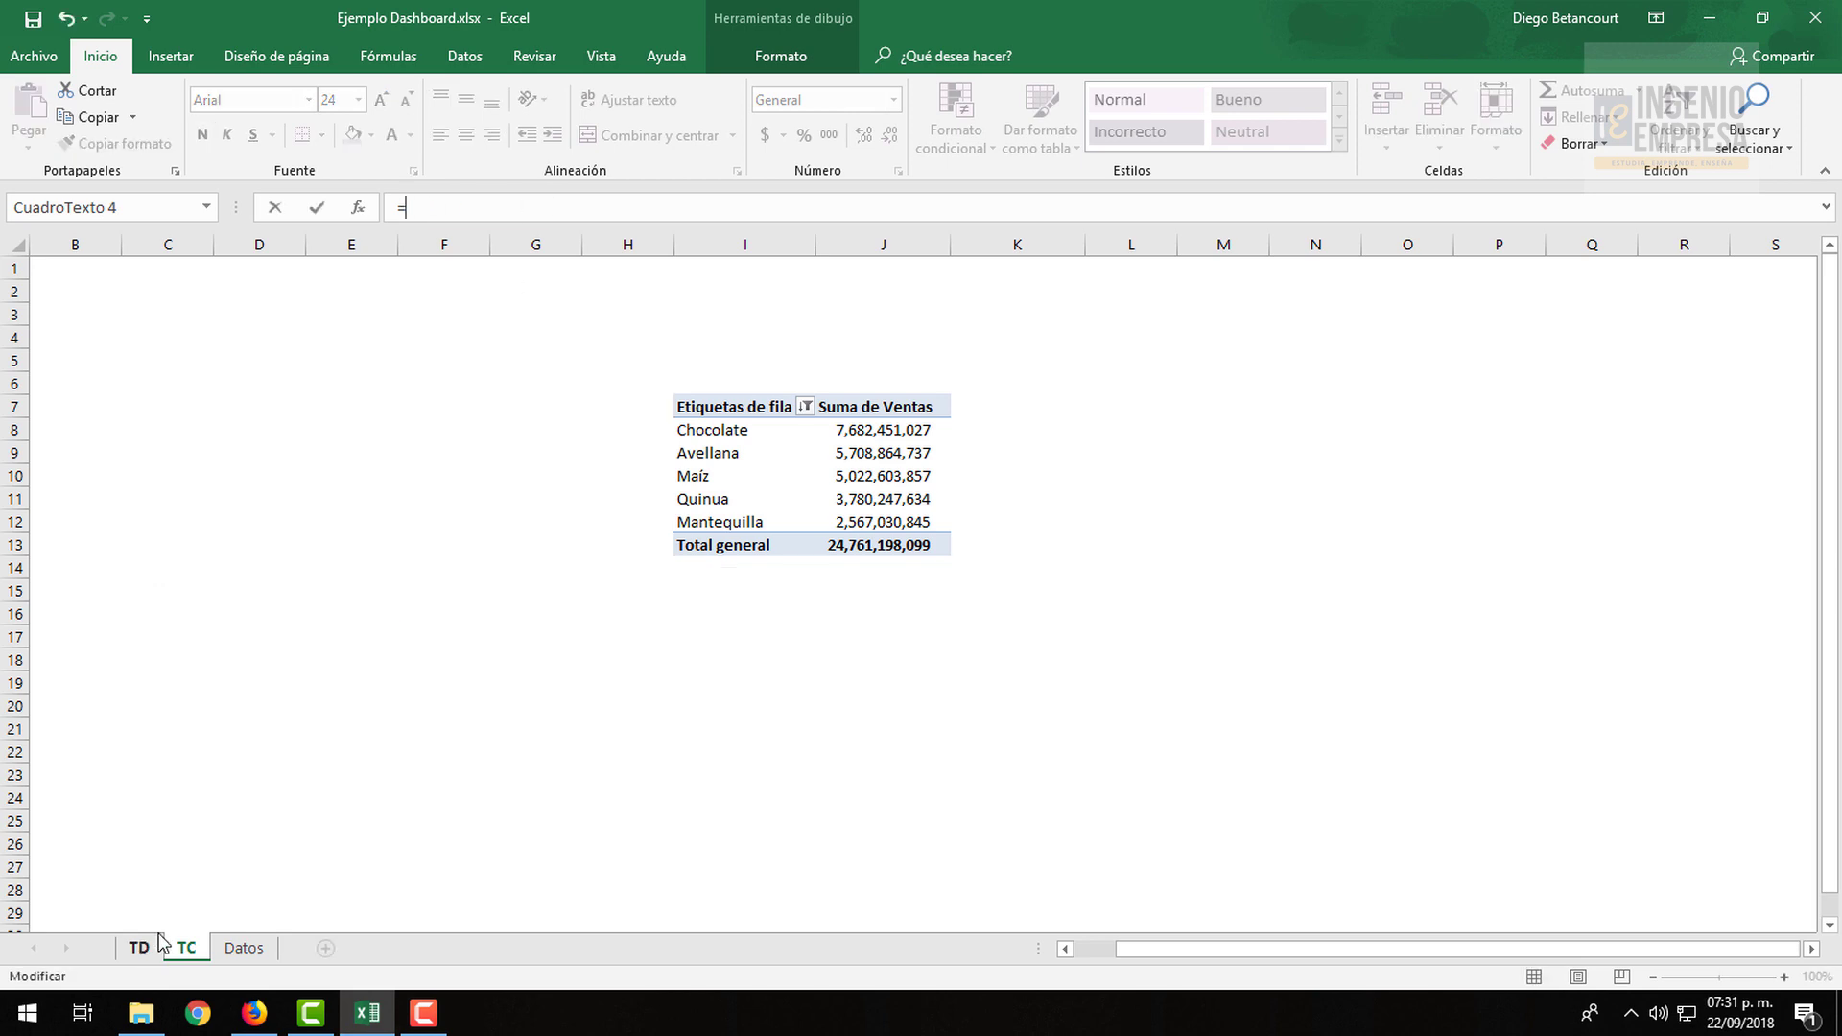
click(226, 494)
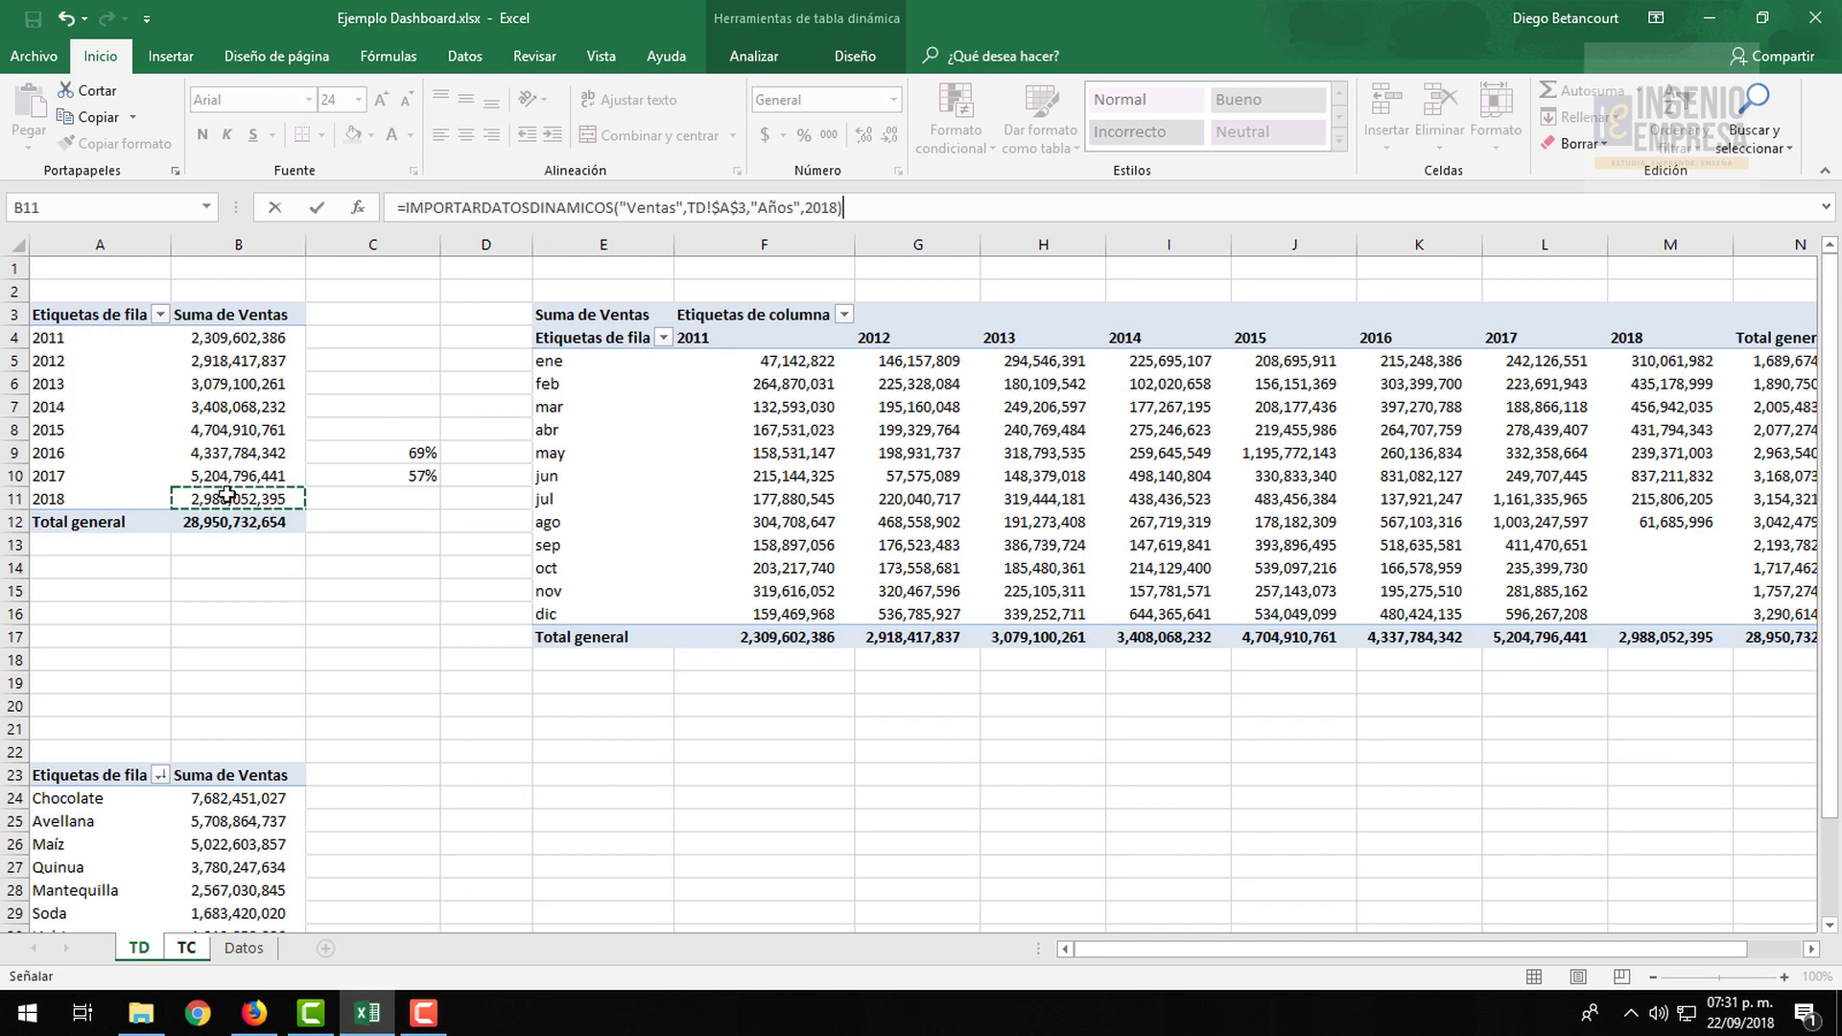
key(Return)
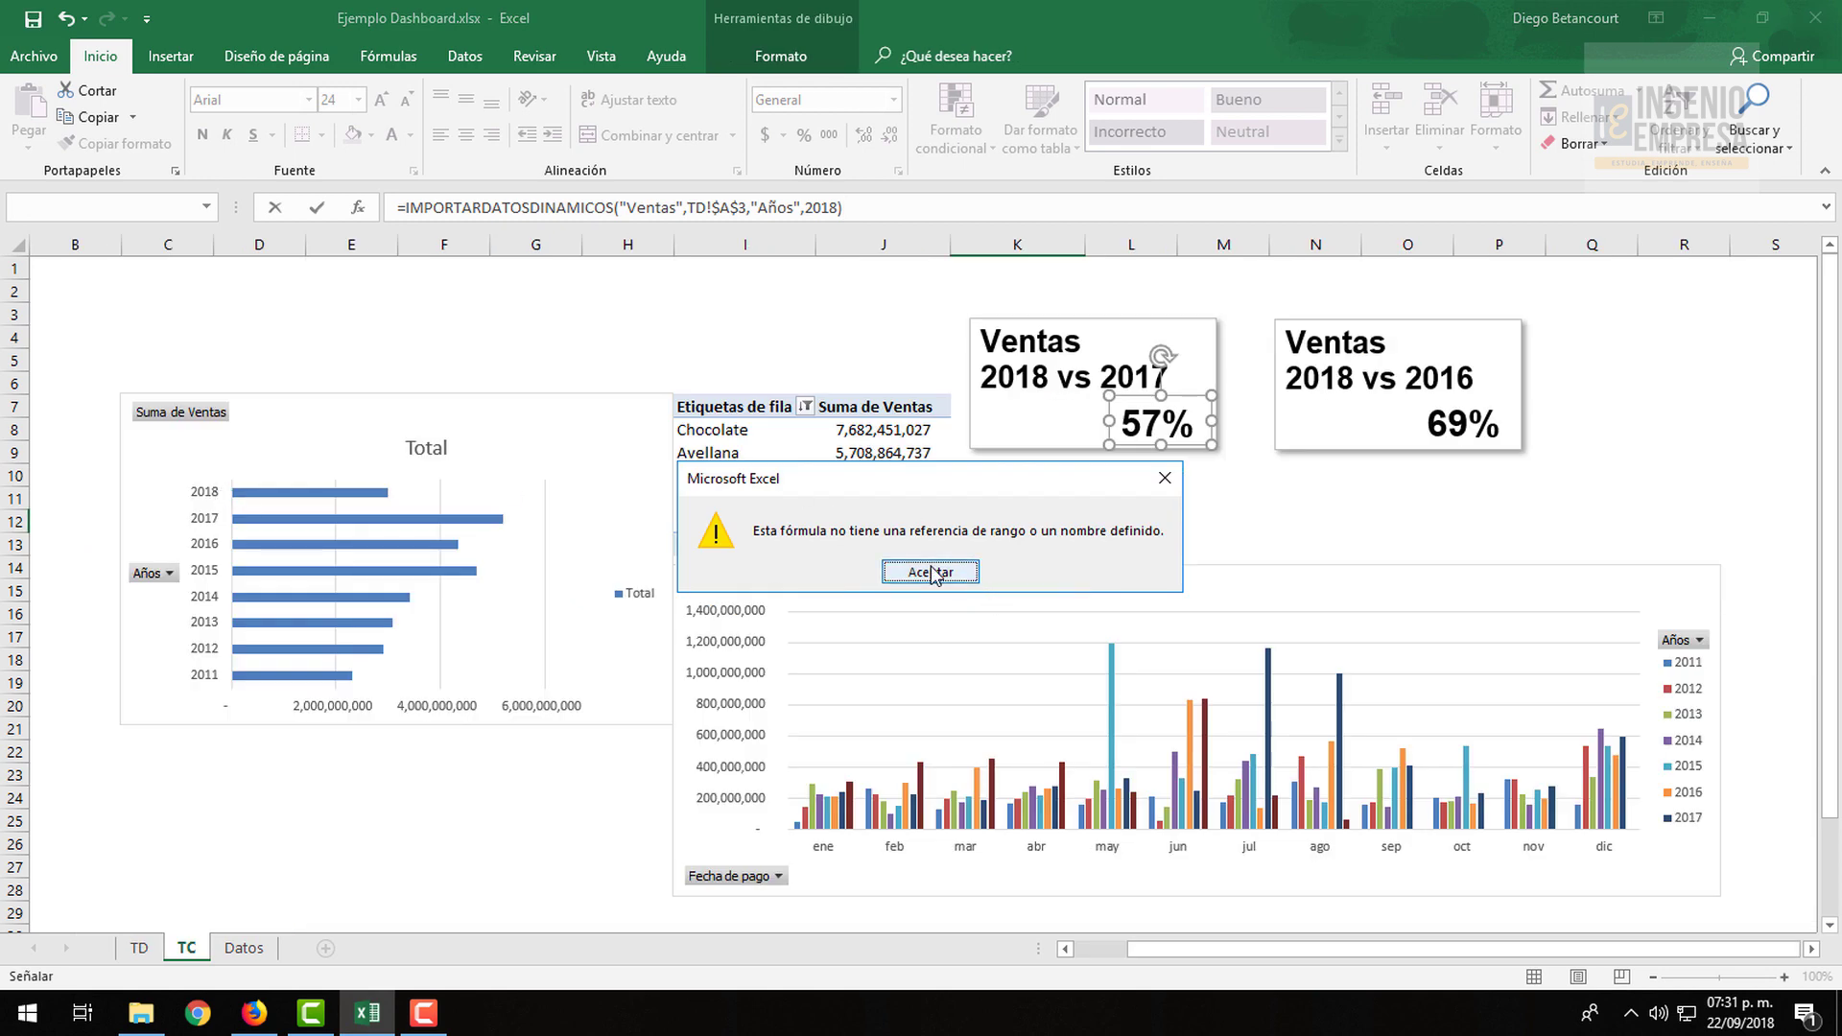
click(931, 572)
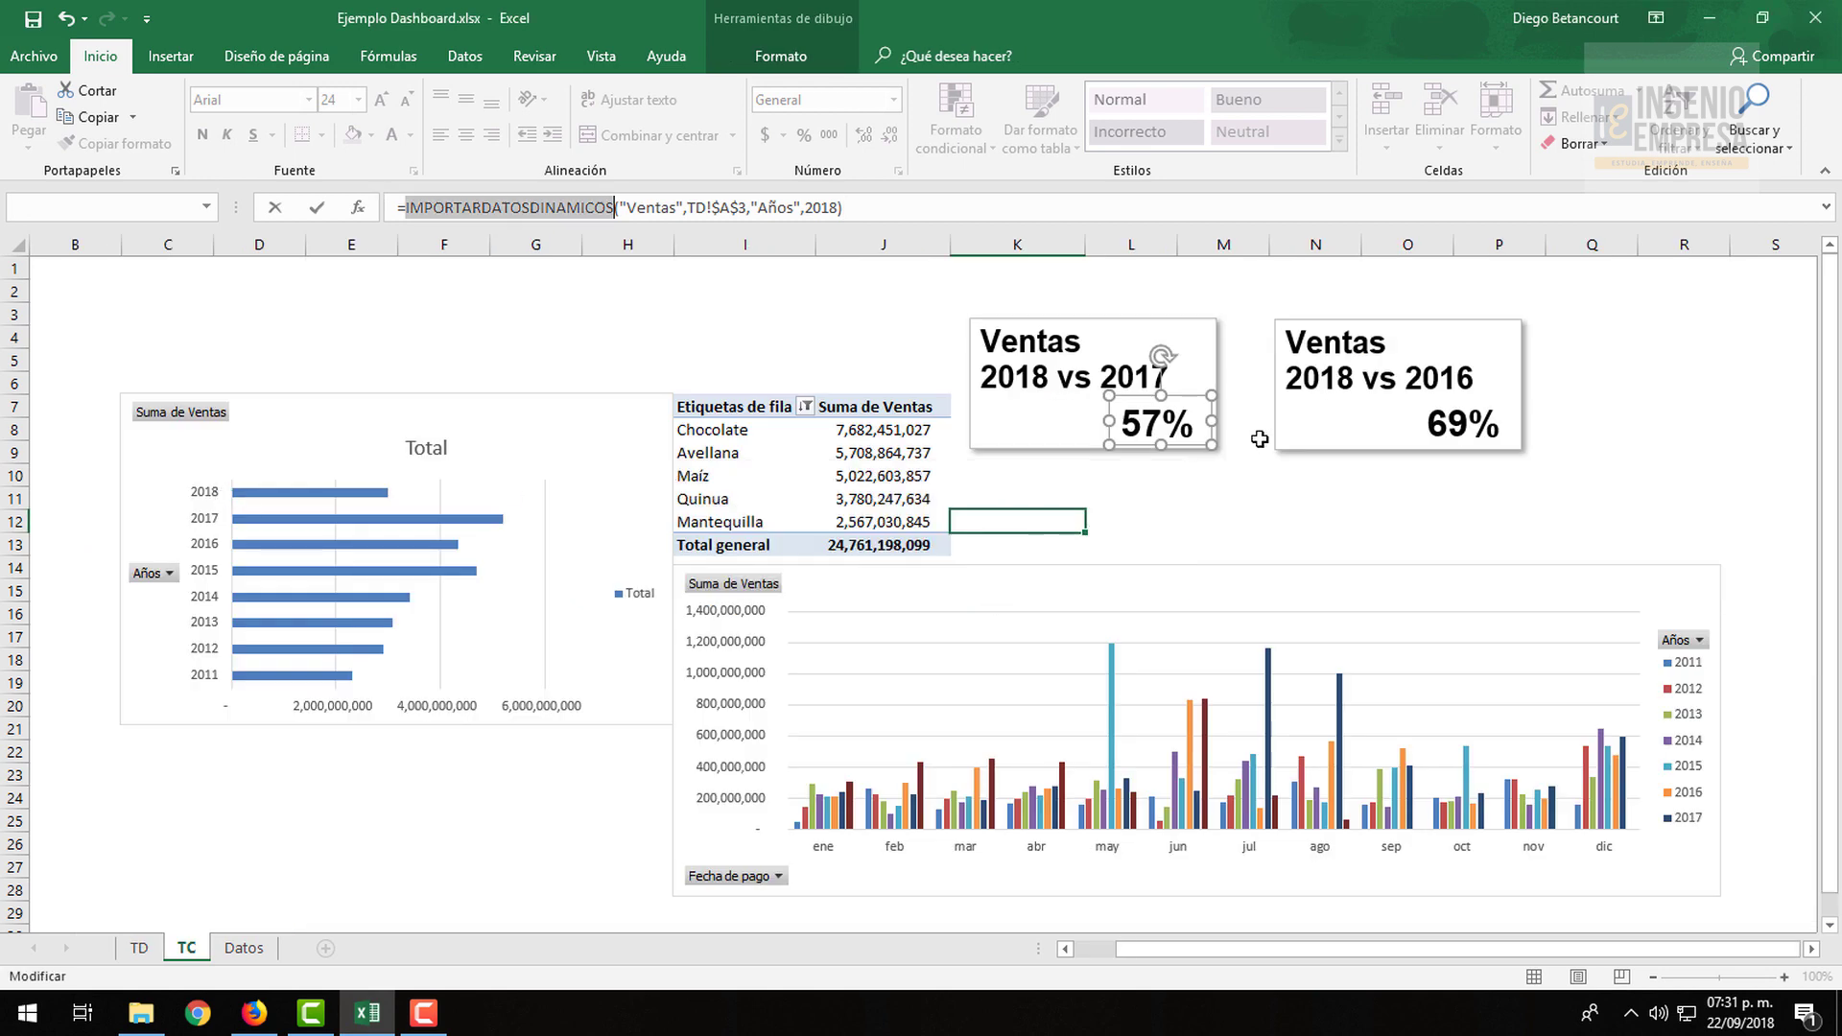
key(Escape)
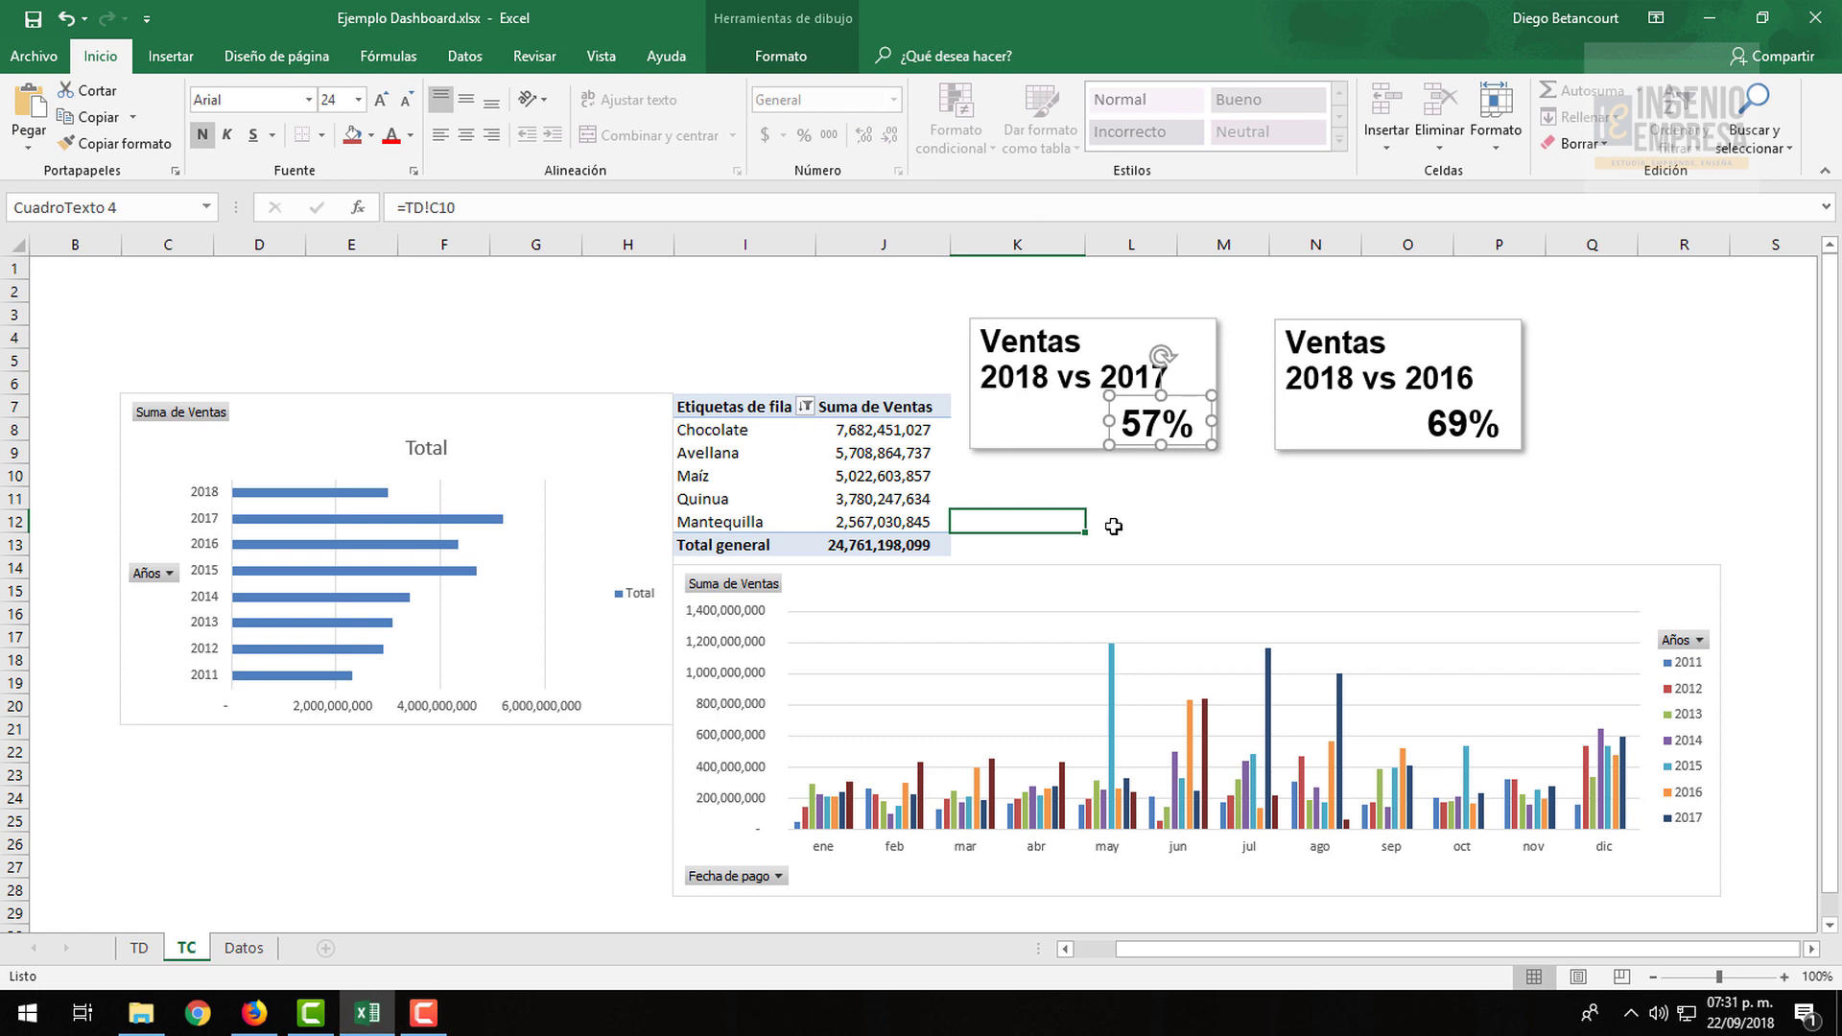
click(481, 423)
click(551, 316)
Filter the TD year pivot table to show only 2014
click(563, 417)
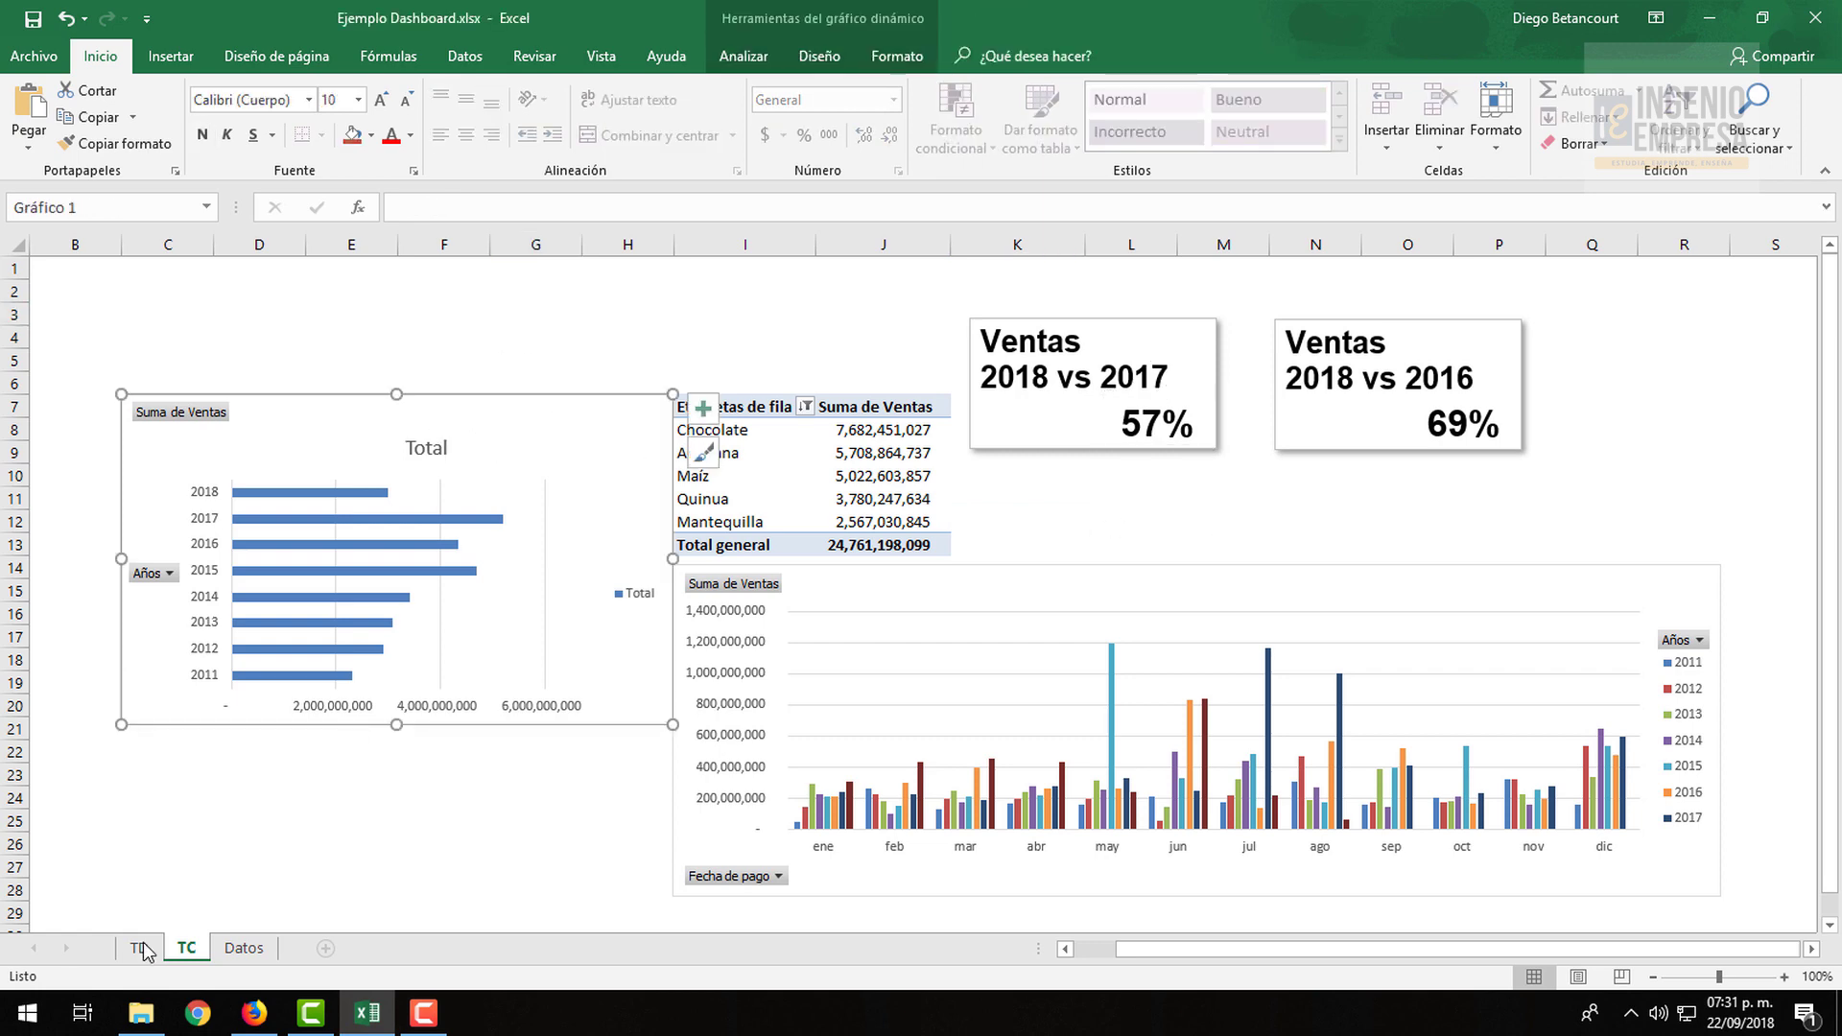
click(142, 950)
click(96, 338)
click(159, 315)
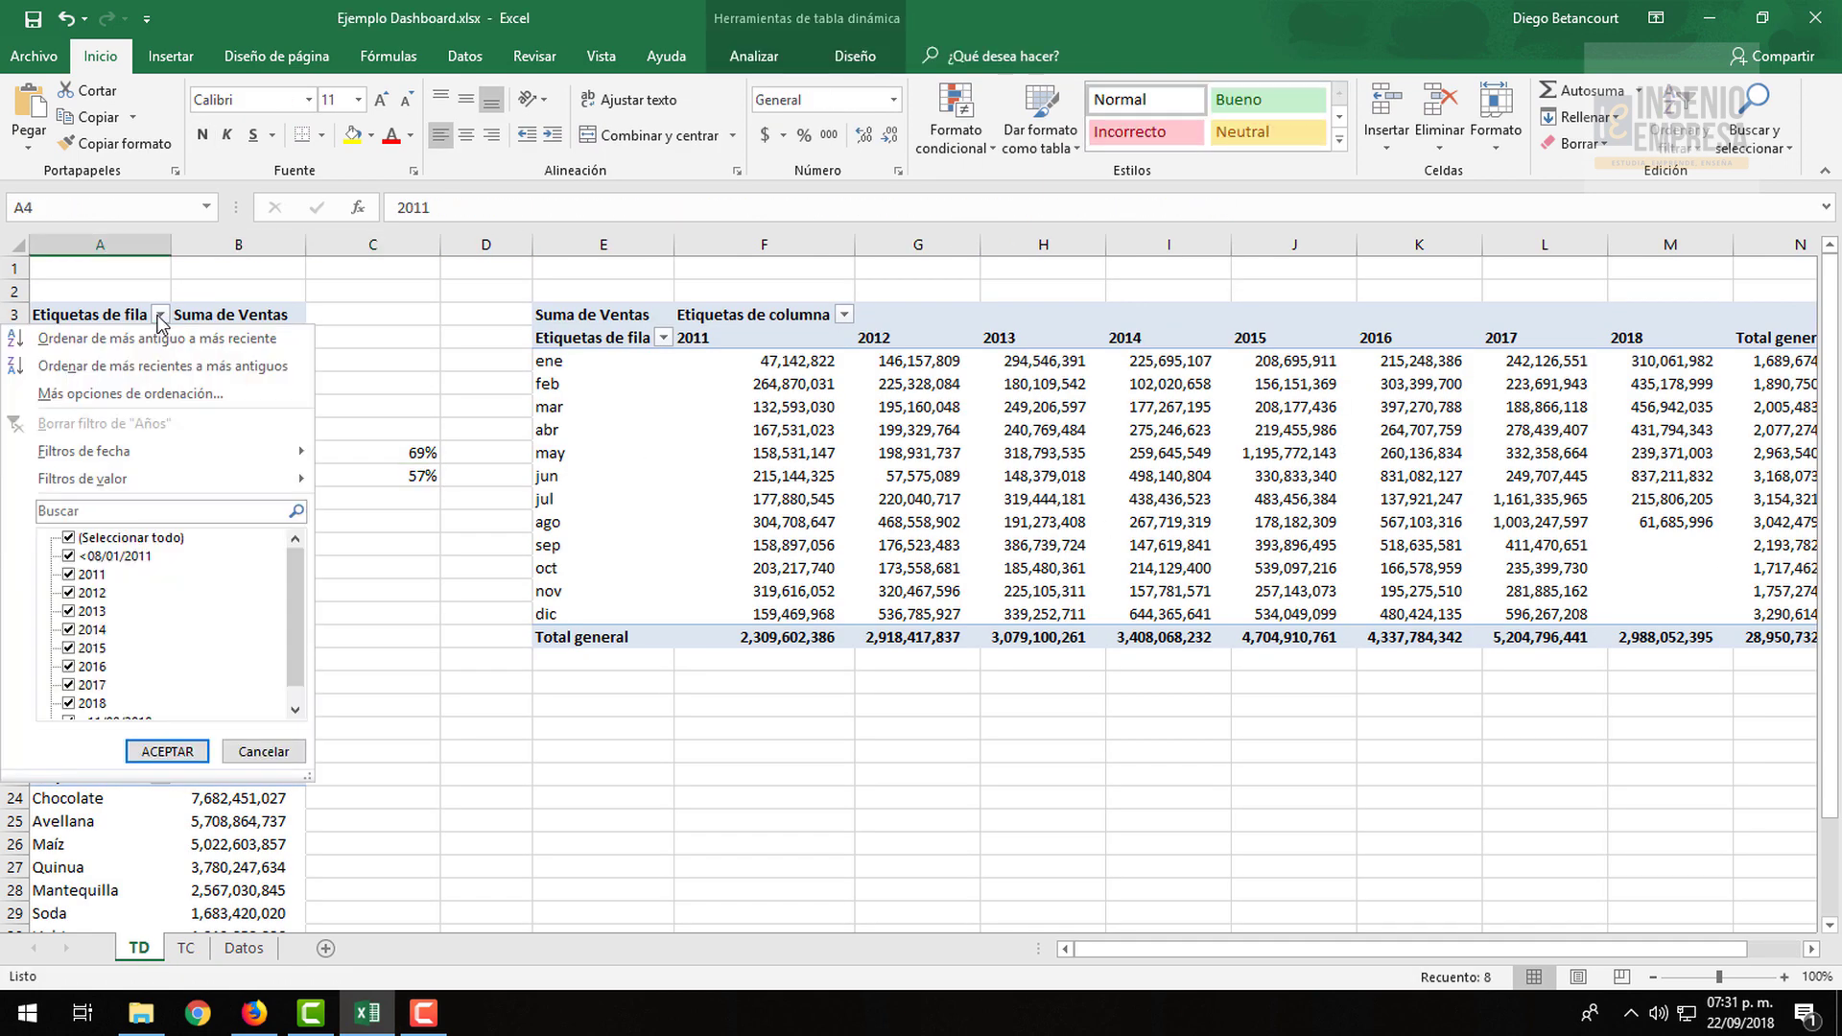
click(126, 539)
click(66, 538)
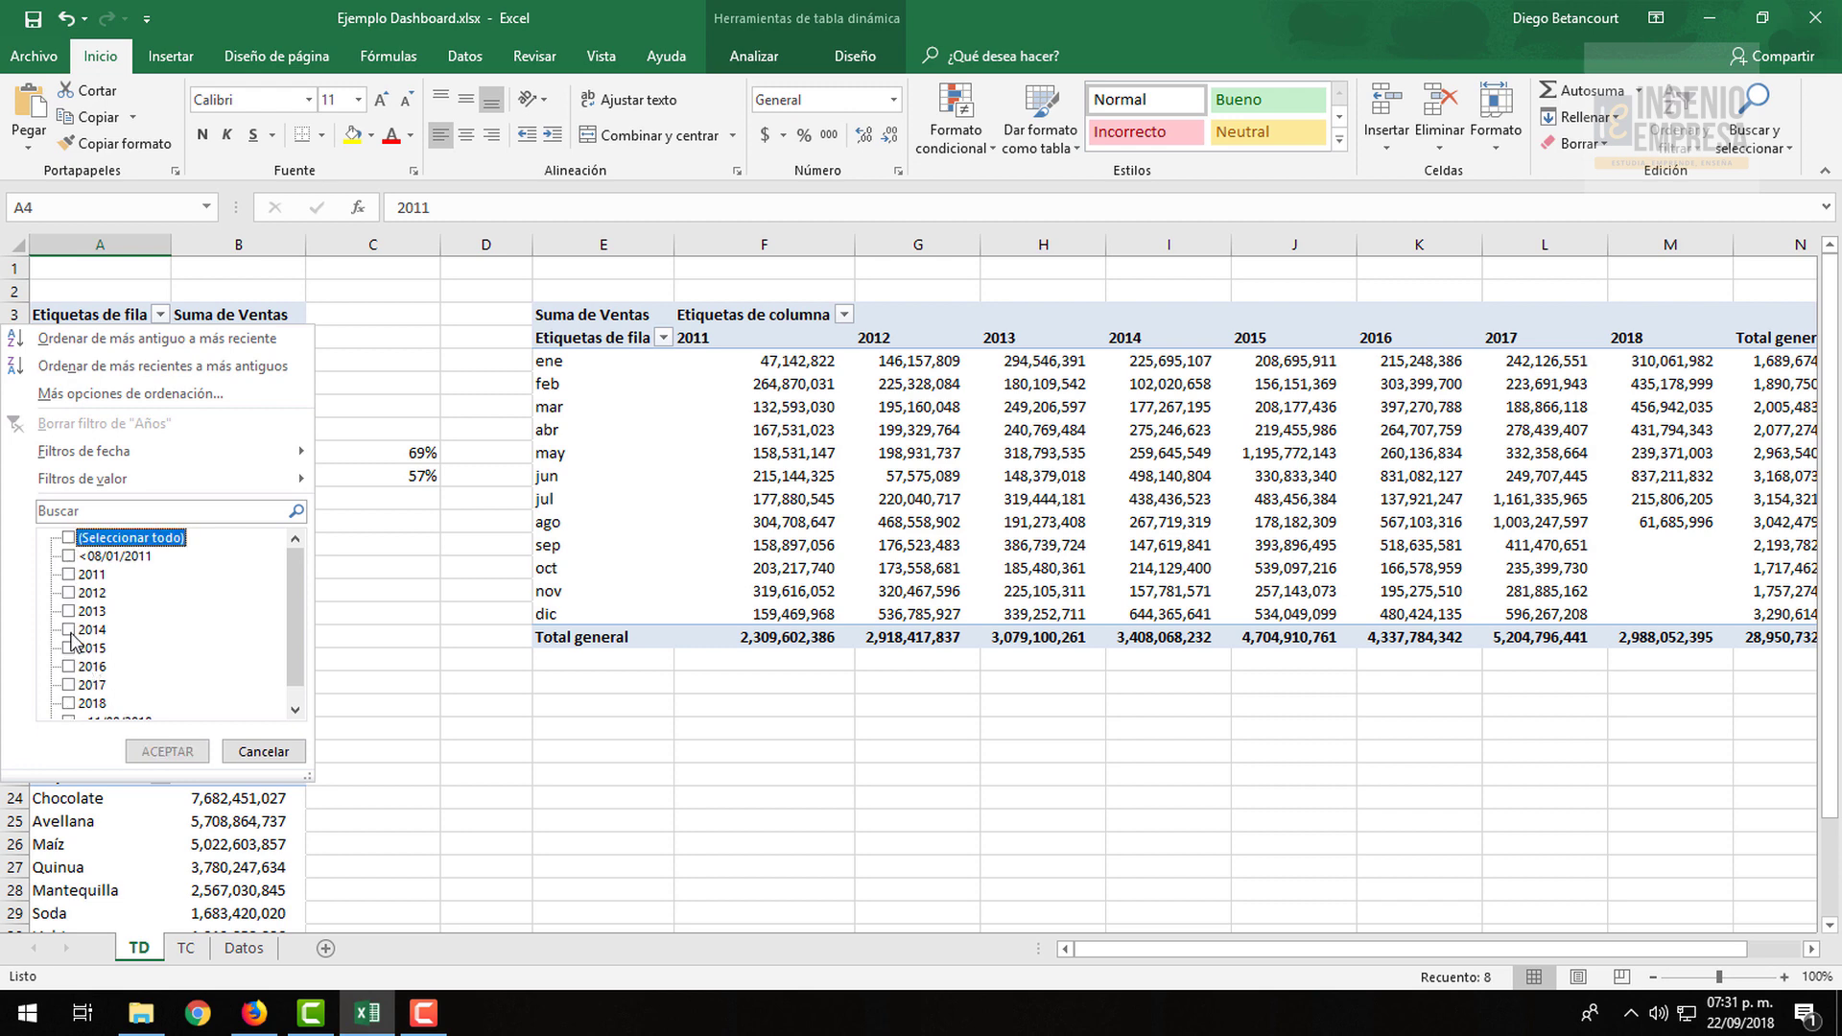
click(68, 630)
click(167, 751)
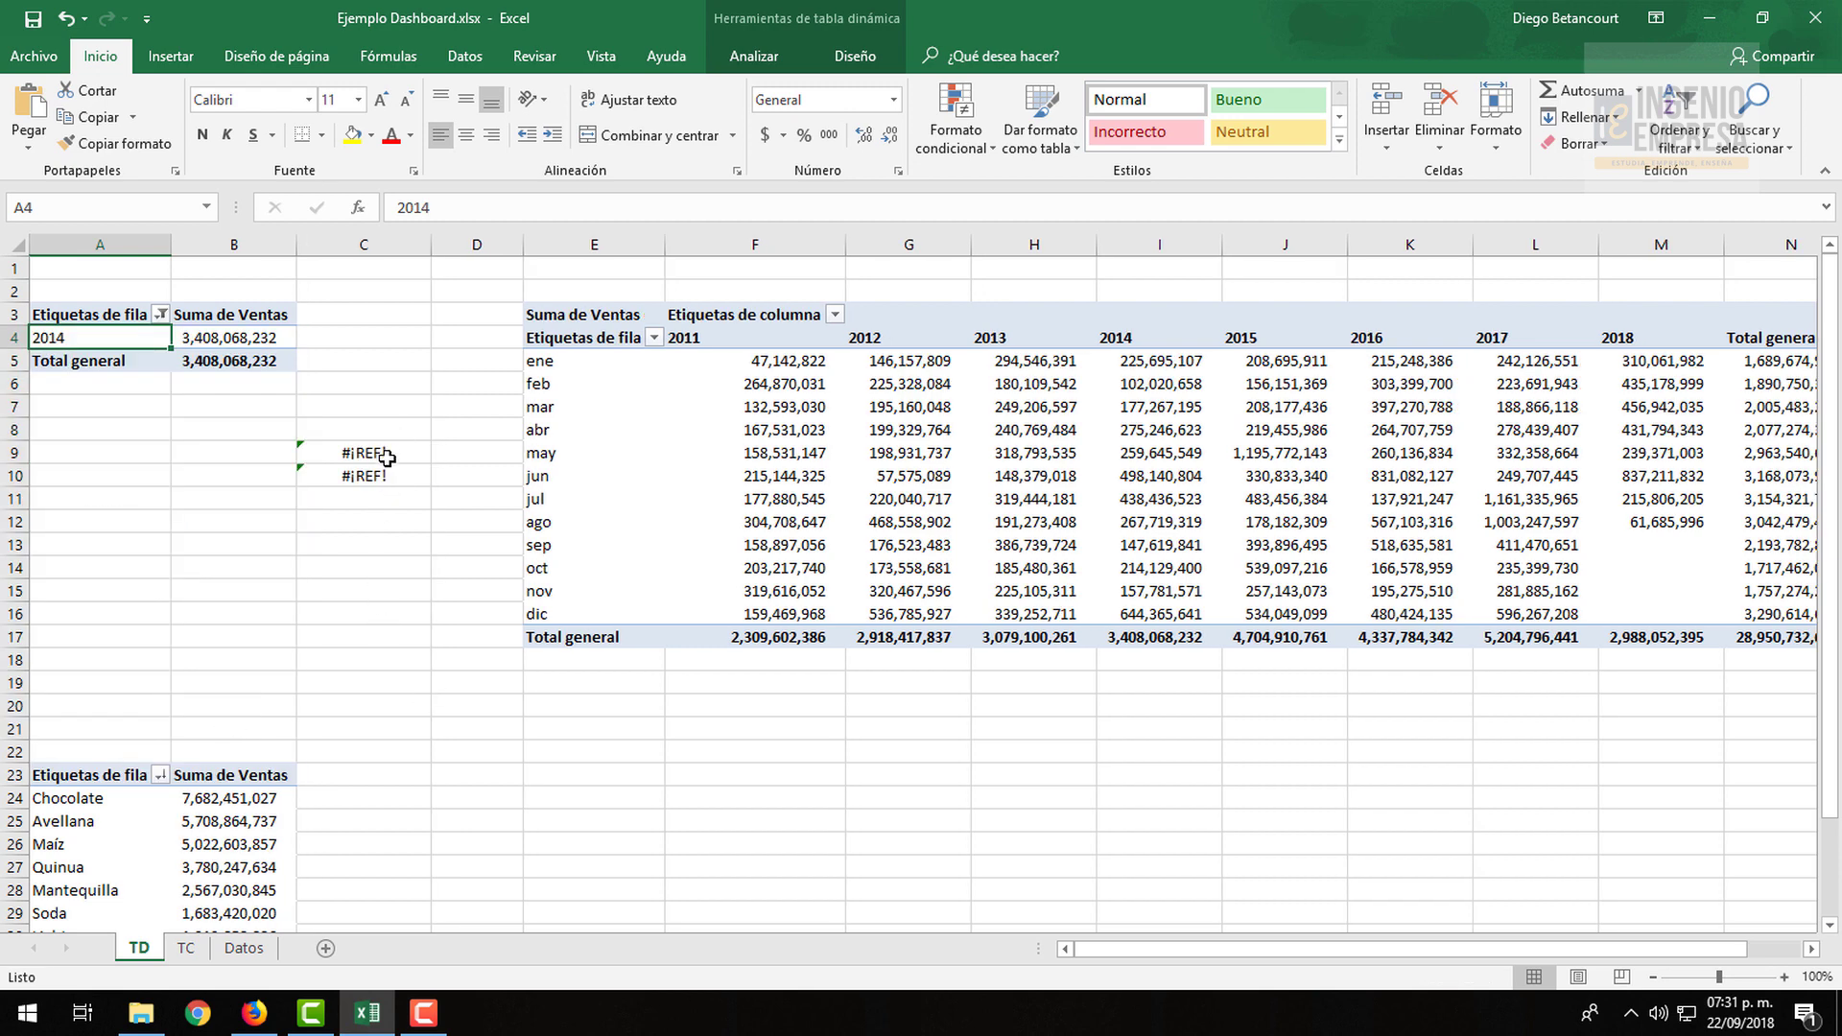
Check the #¡REF! KPI cell, then undo the filter to restore years 2011–2018
click(374, 476)
click(186, 948)
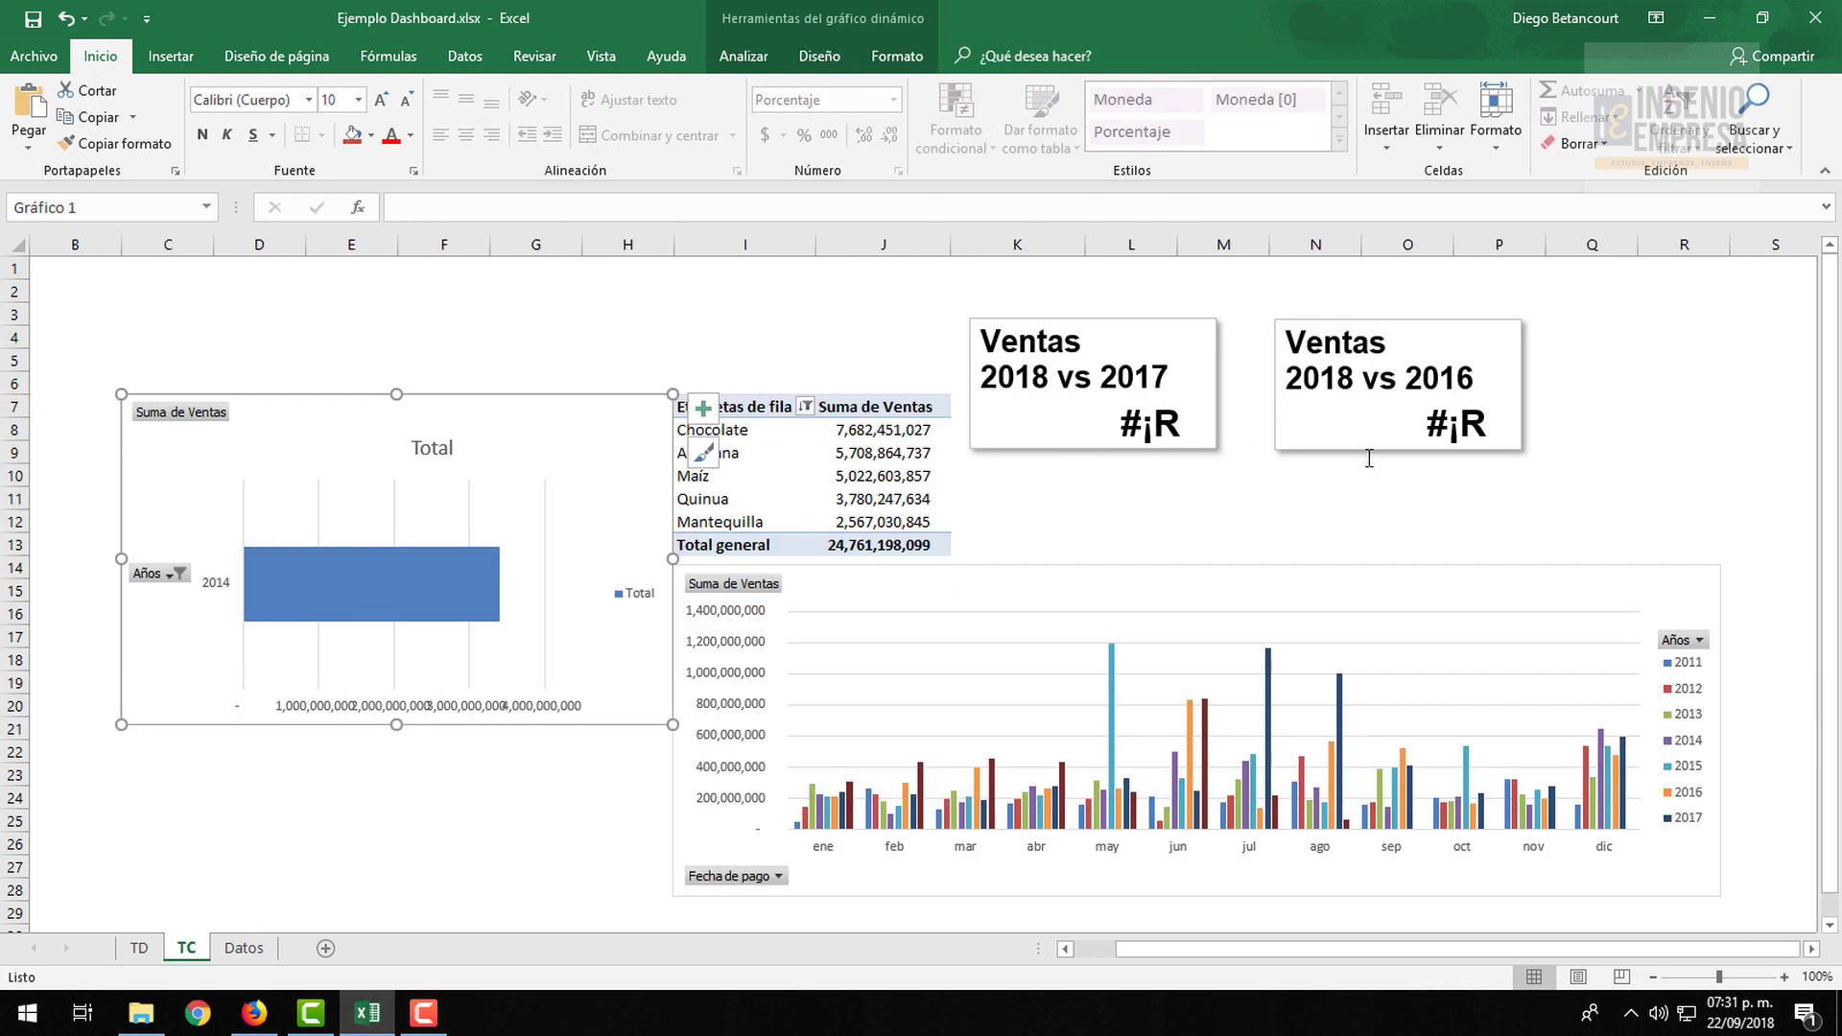
click(139, 948)
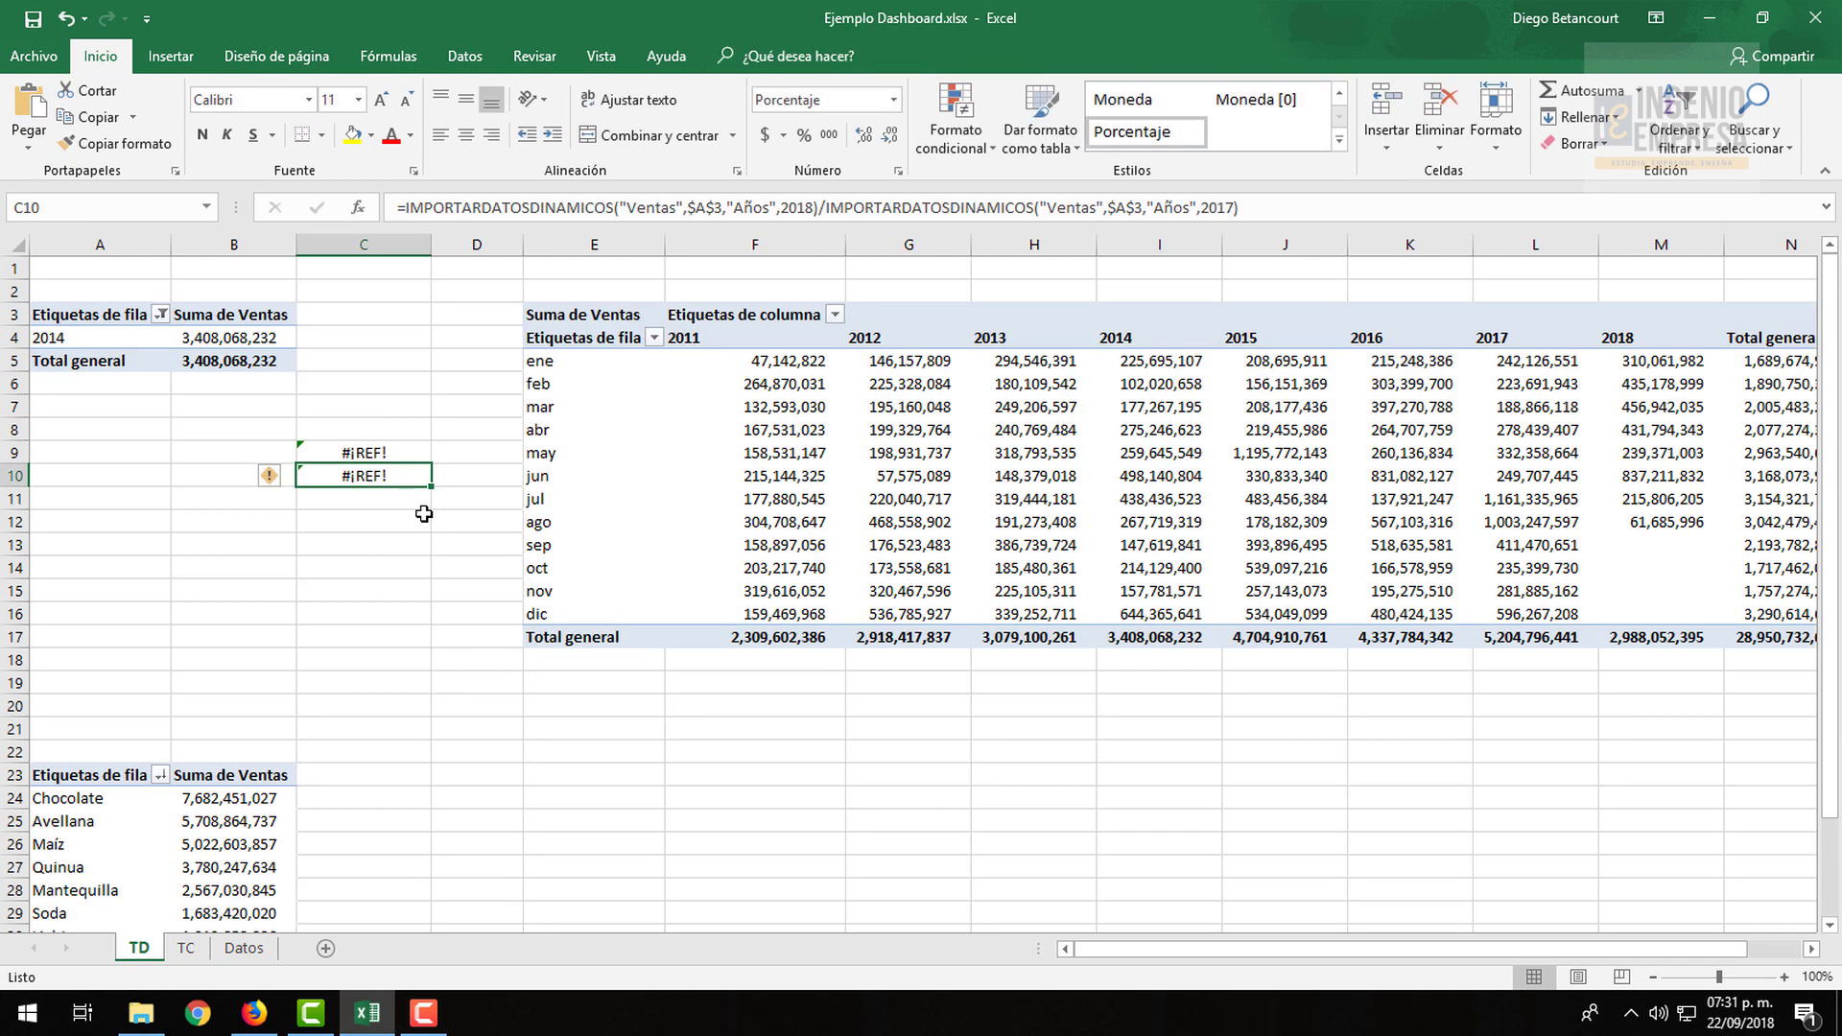
key(ctrl+z)
Delete the yearly sales bar chart from the TC dashboard
click(245, 372)
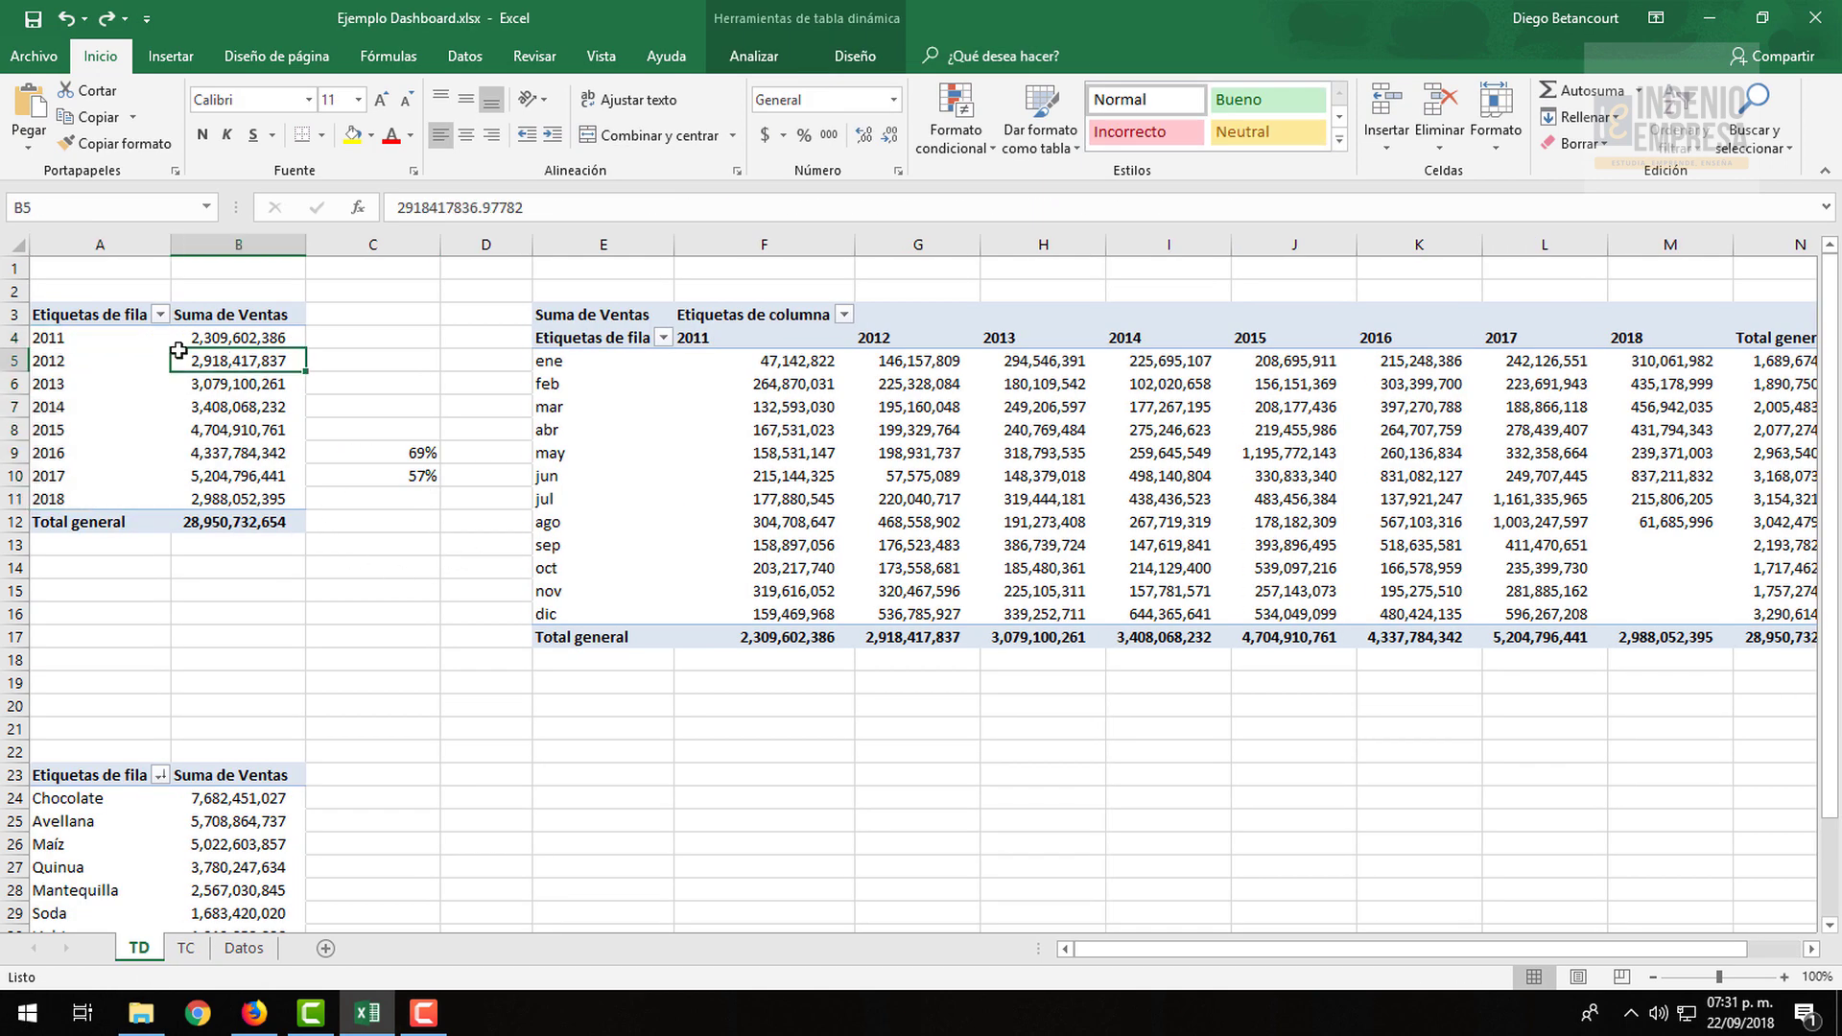
drag(77, 317, 277, 619)
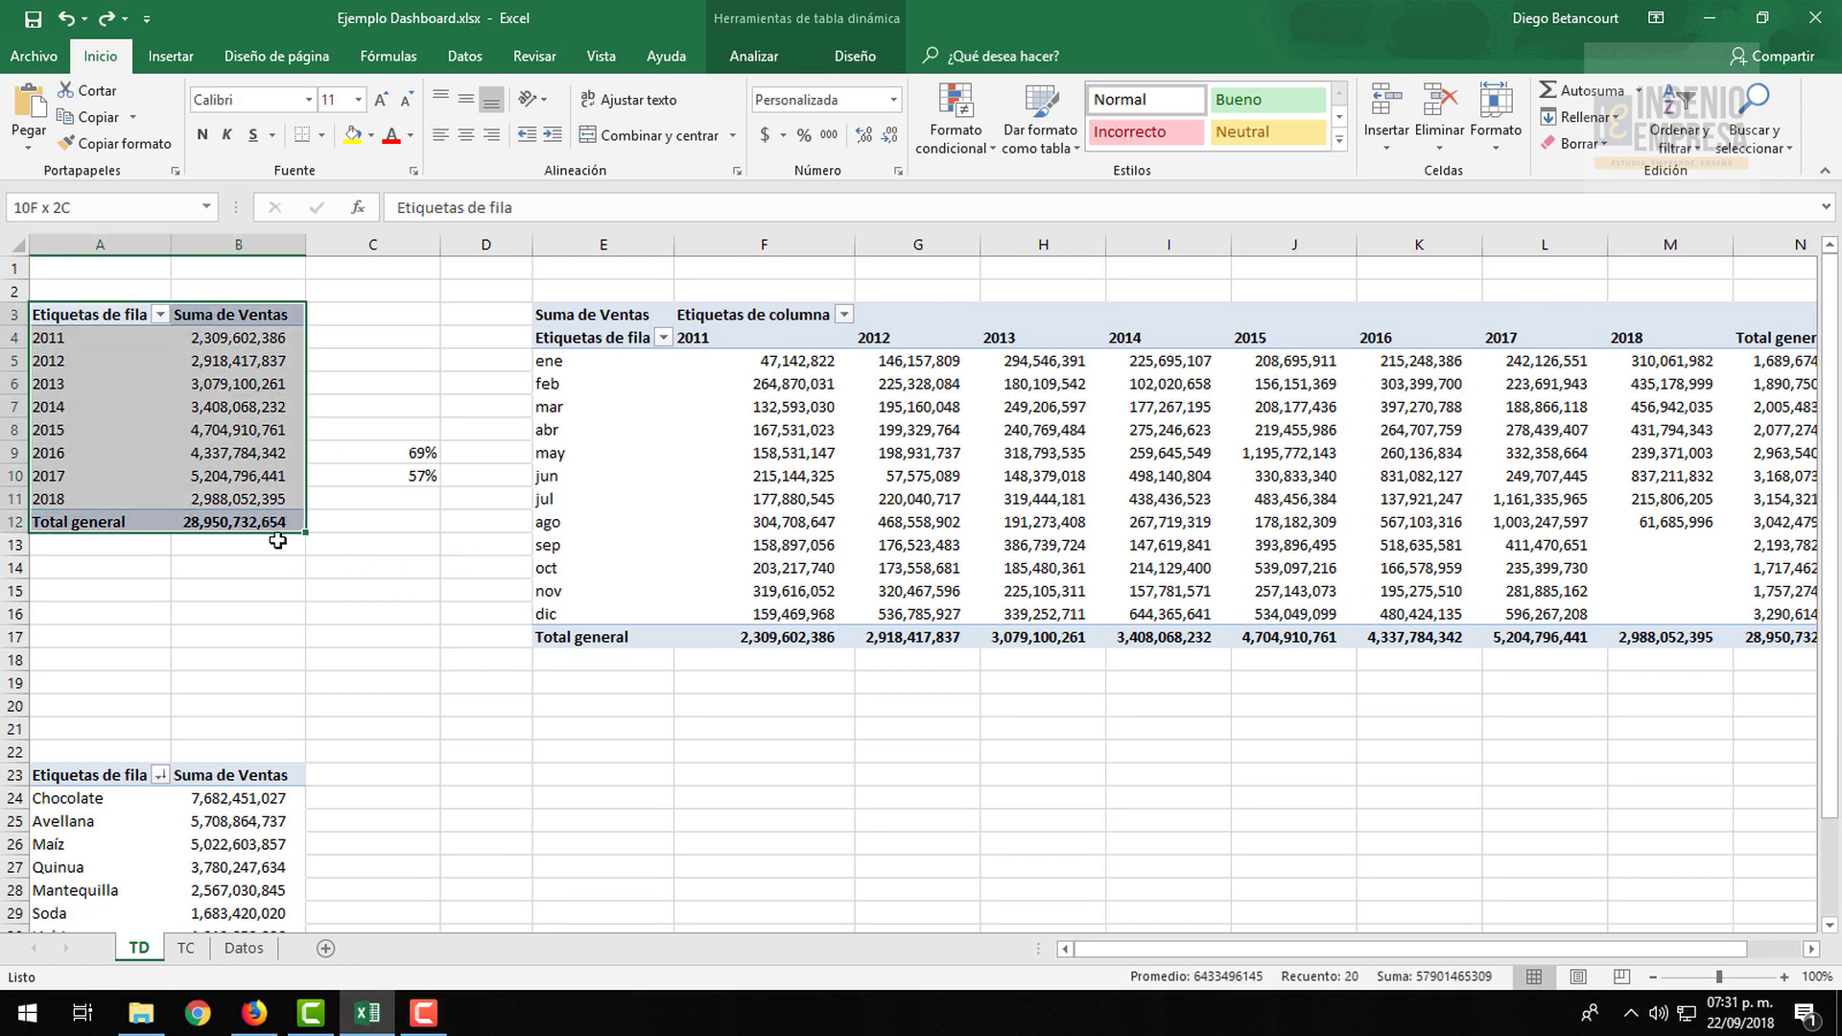
click(186, 948)
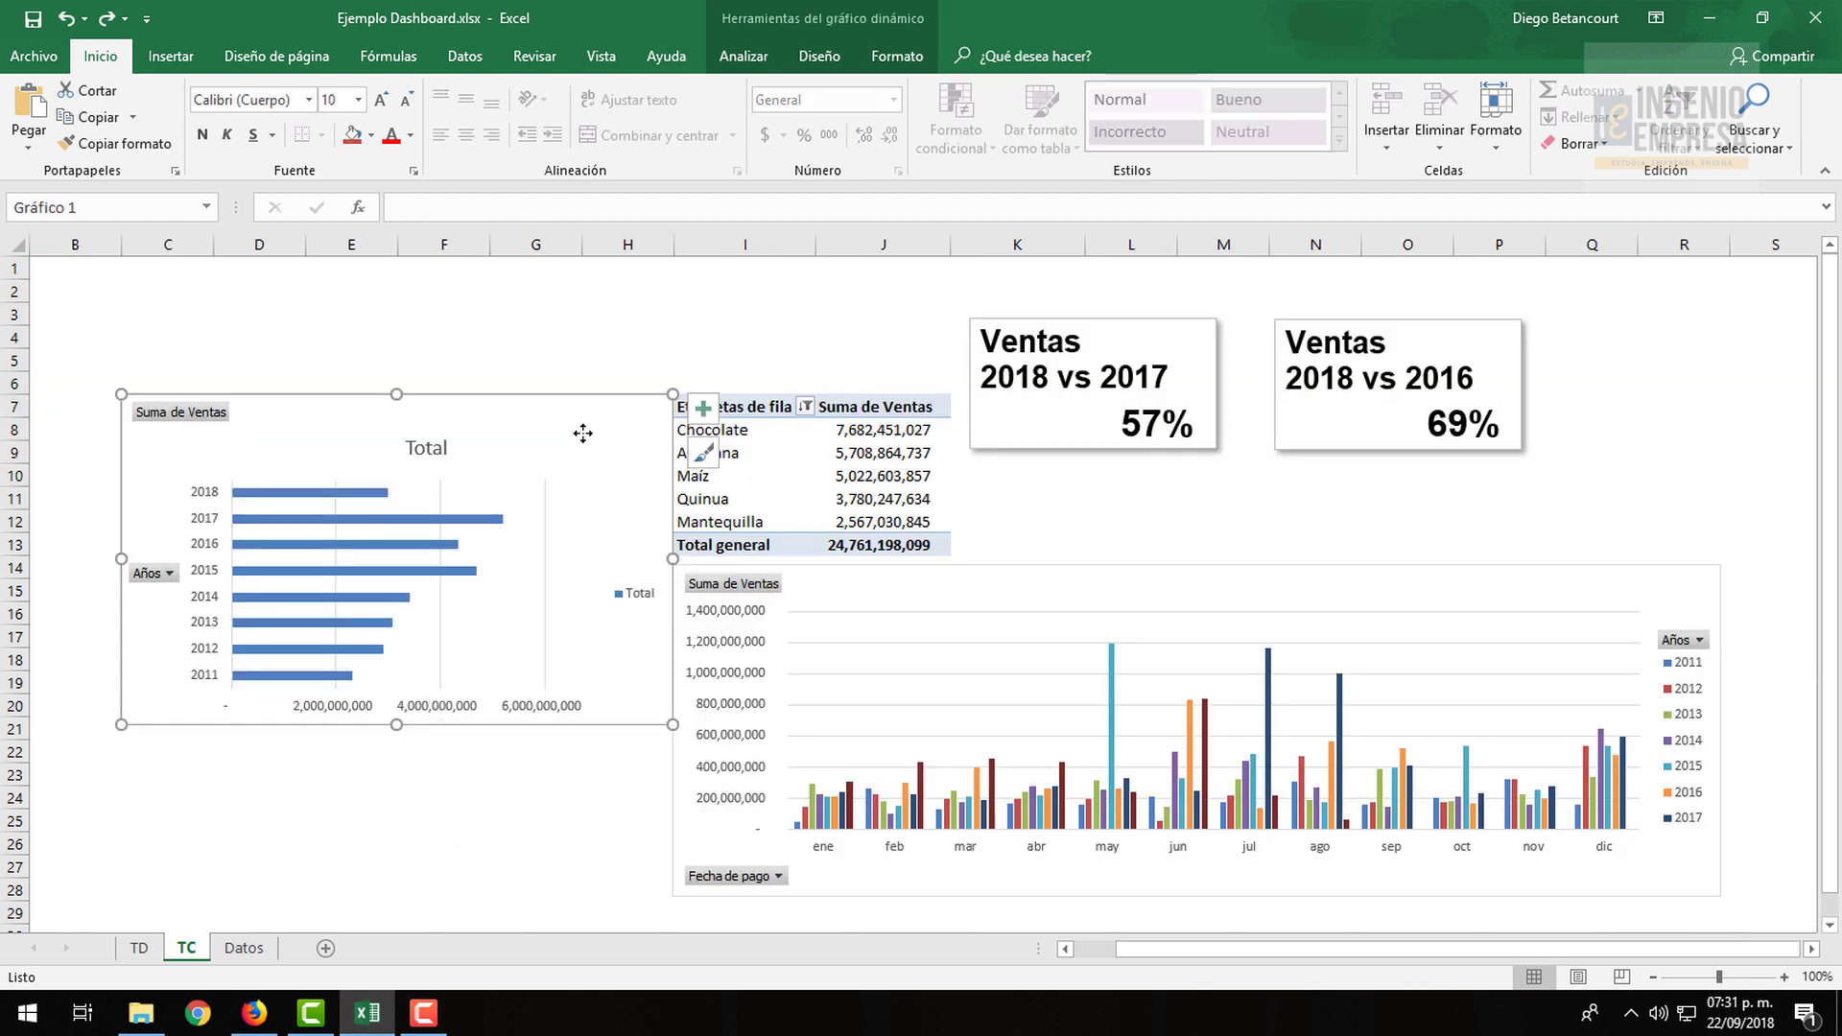
key(Delete)
Copy the year pivot table A3:B12 on TD and paste it at E21
click(139, 948)
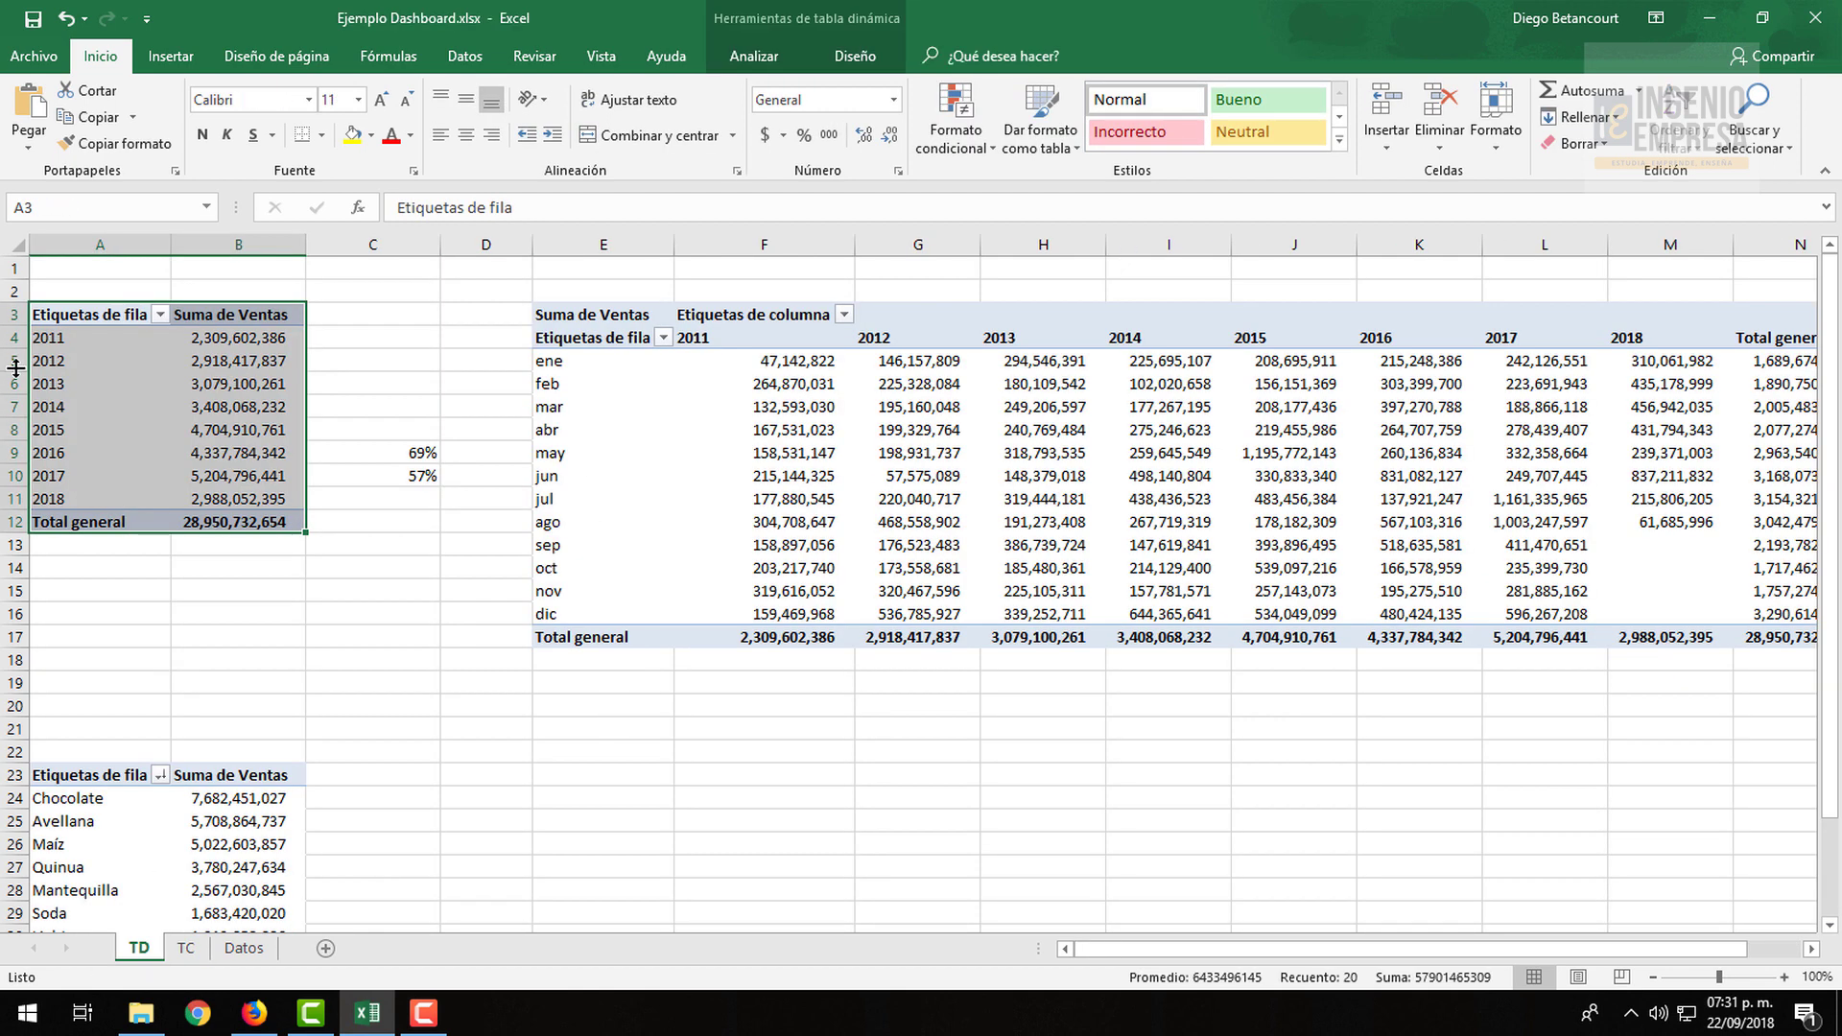
drag(111, 309, 278, 529)
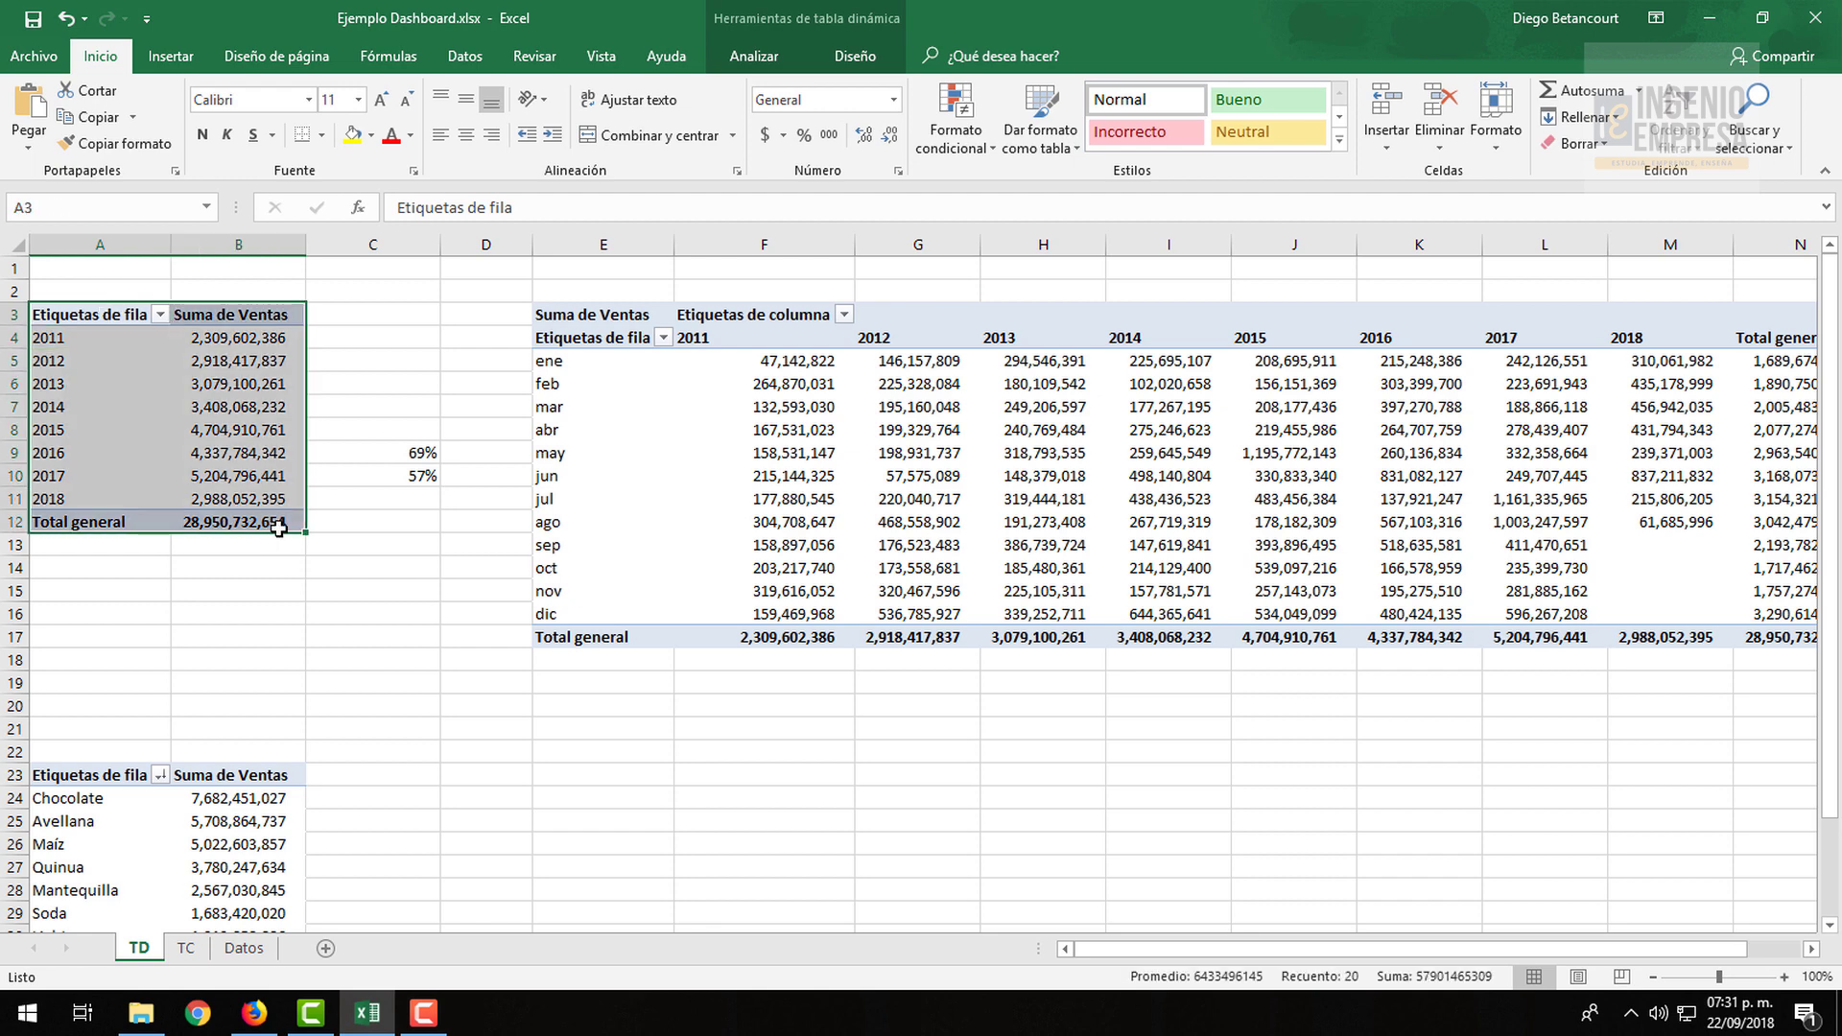
key(ctrl+c)
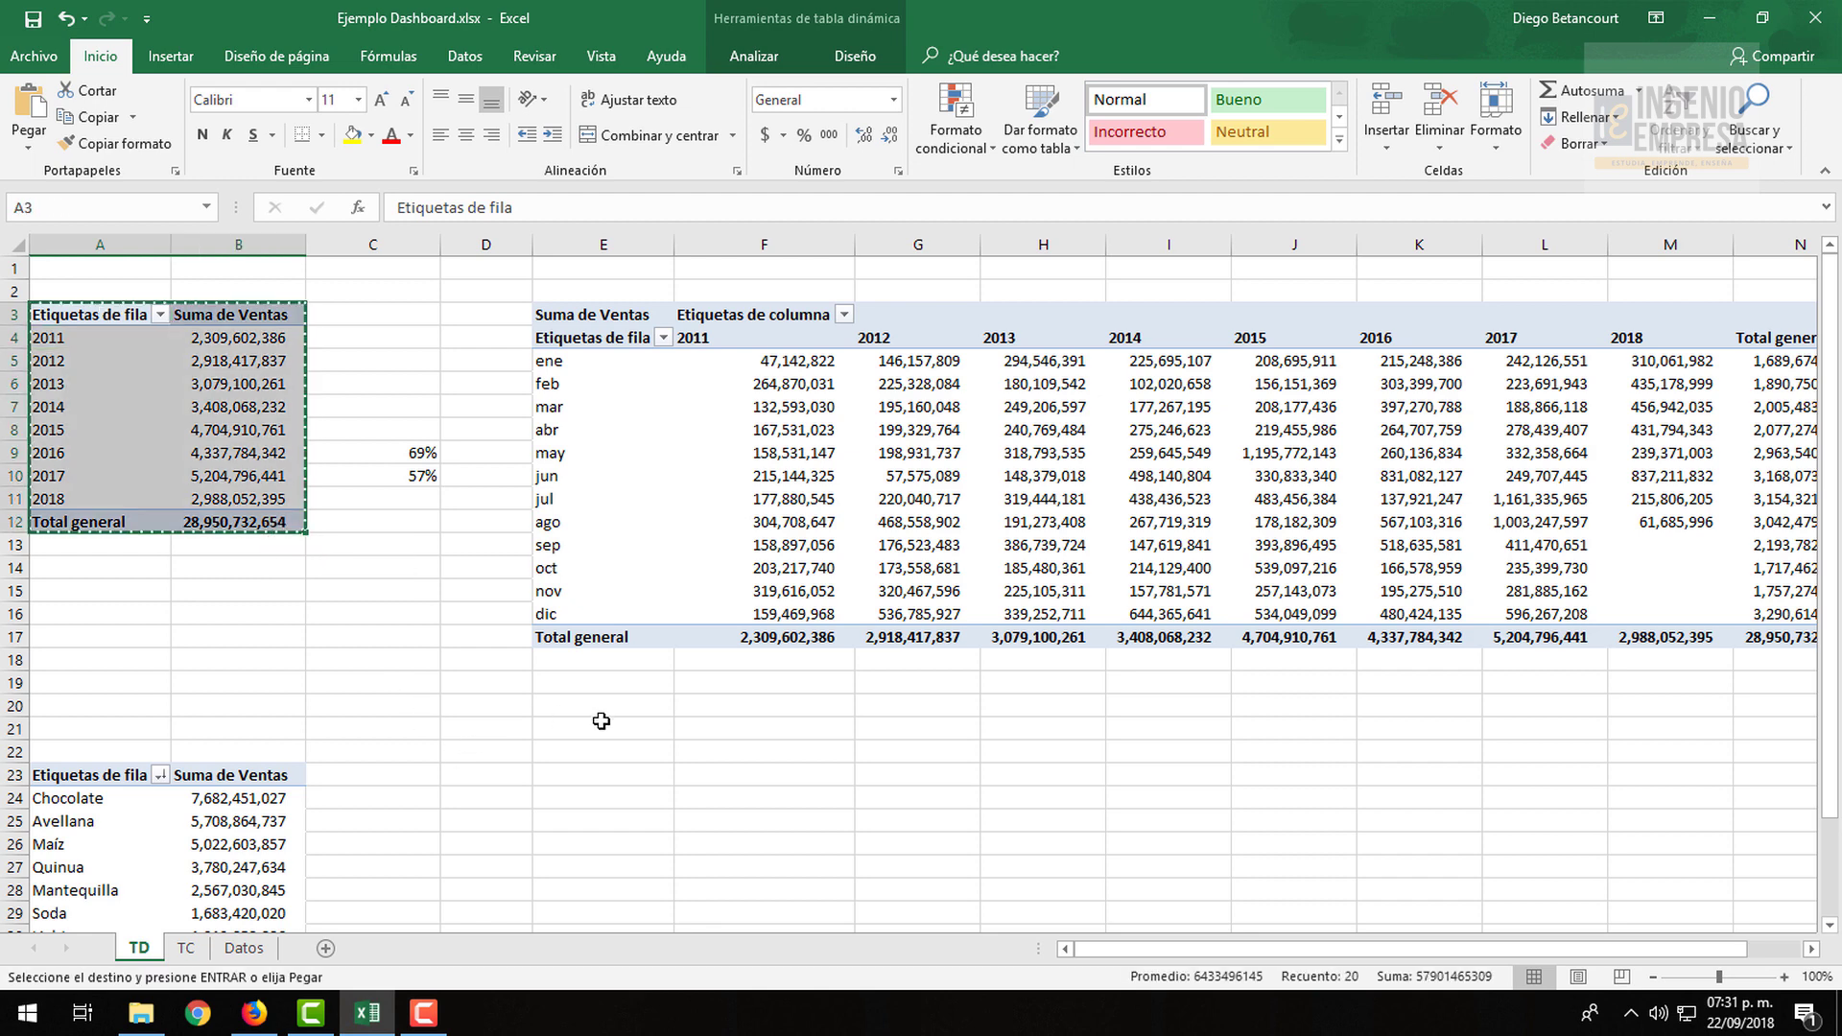
click(601, 720)
key(ctrl+v)
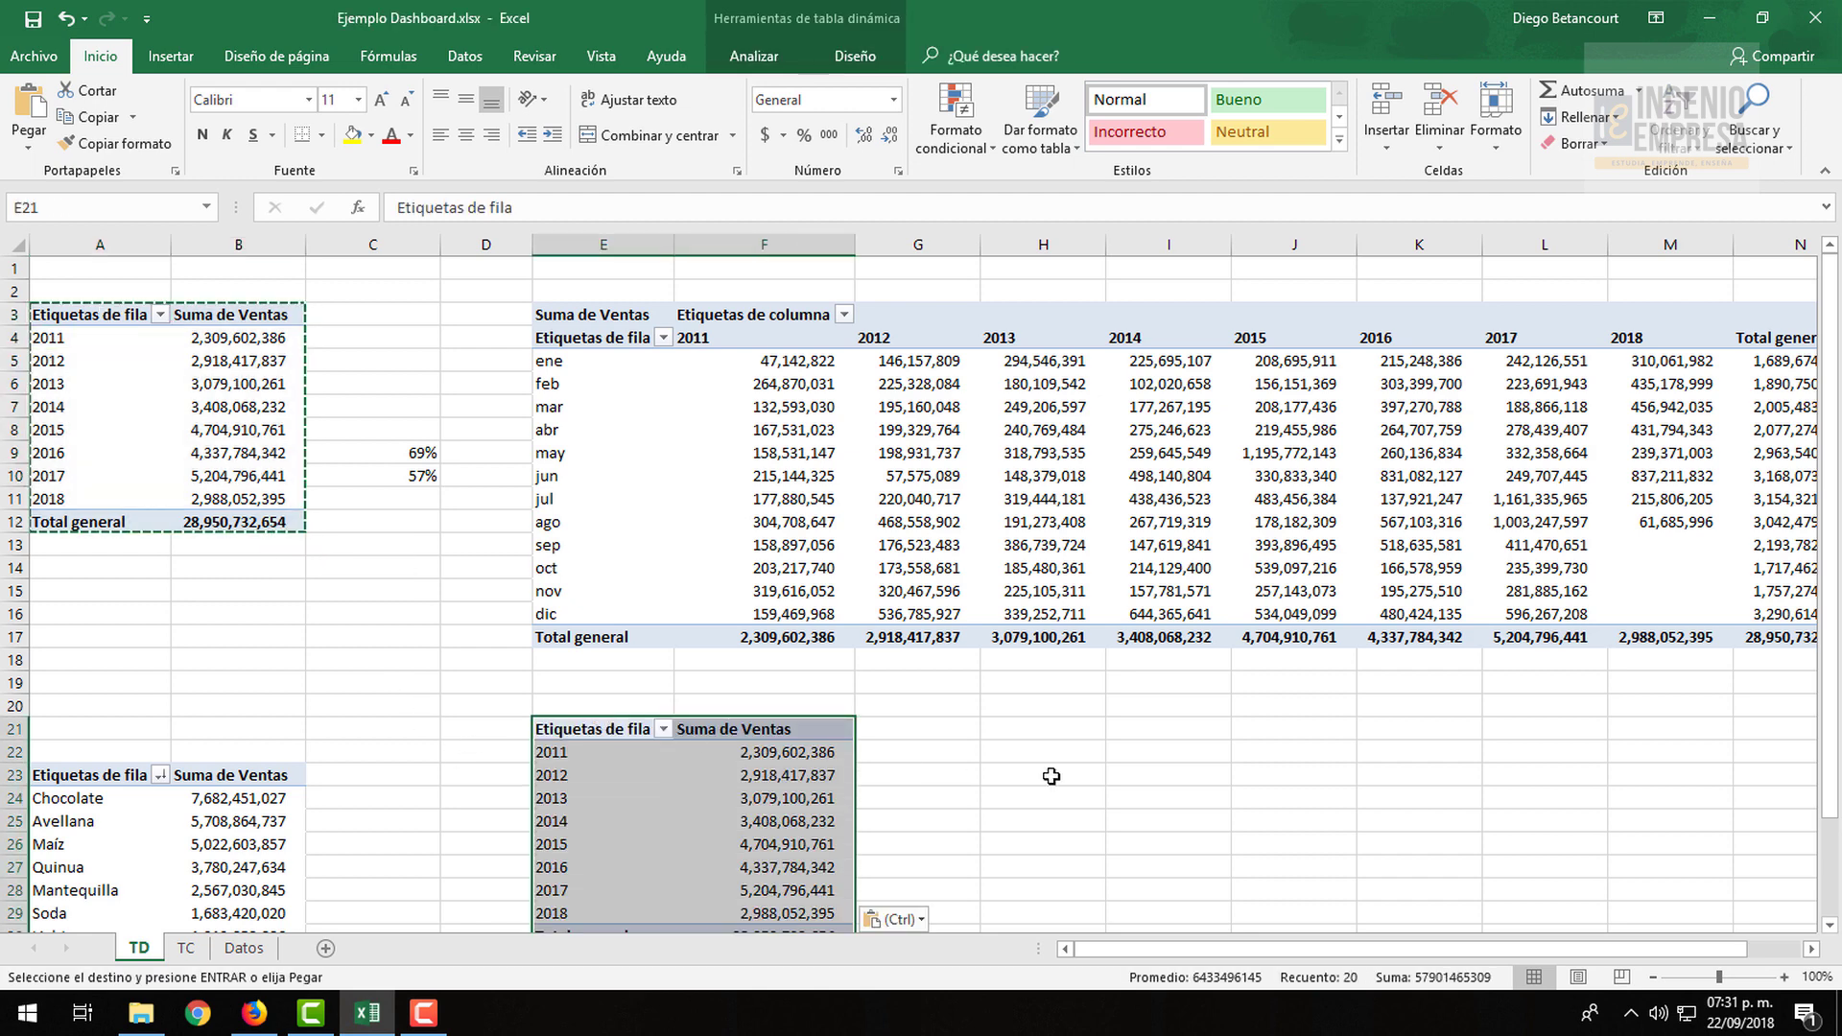
click(1051, 776)
scroll(864, 748, down, 1)
click(737, 727)
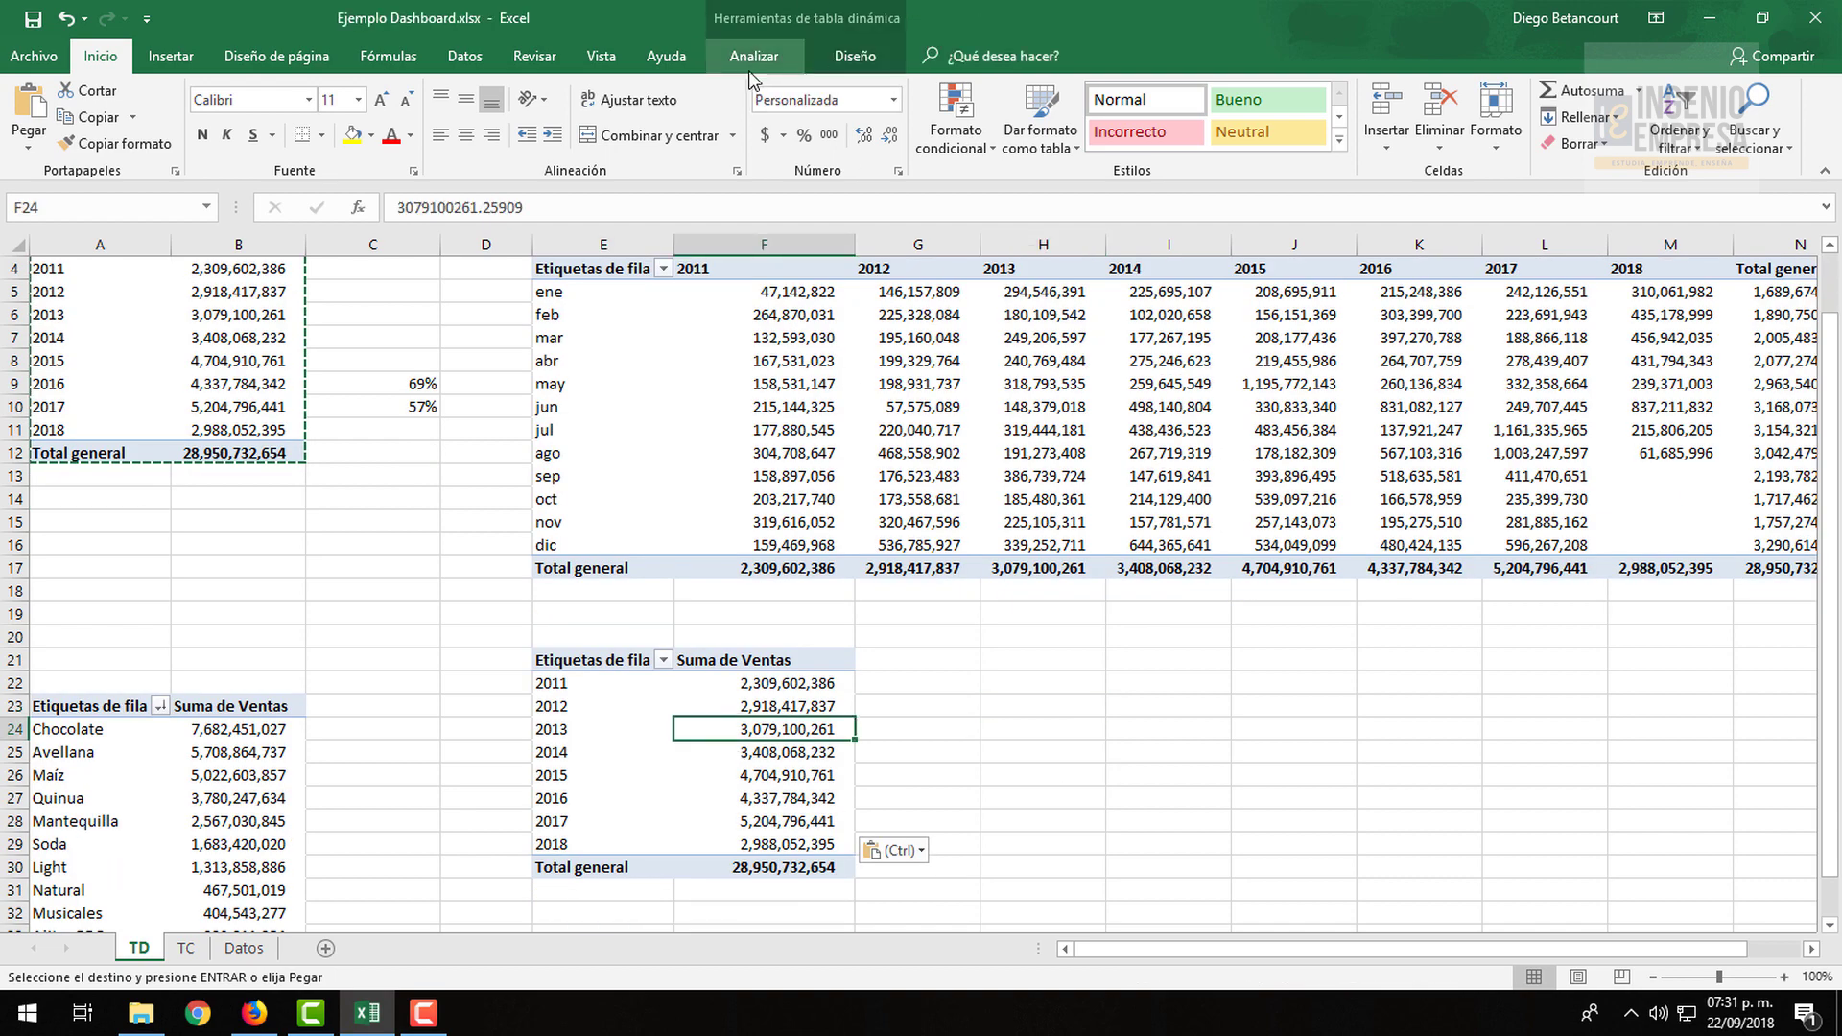
scroll(557, 614, up, 1)
scroll(696, 782, down, 2)
scroll(672, 662, down, 1)
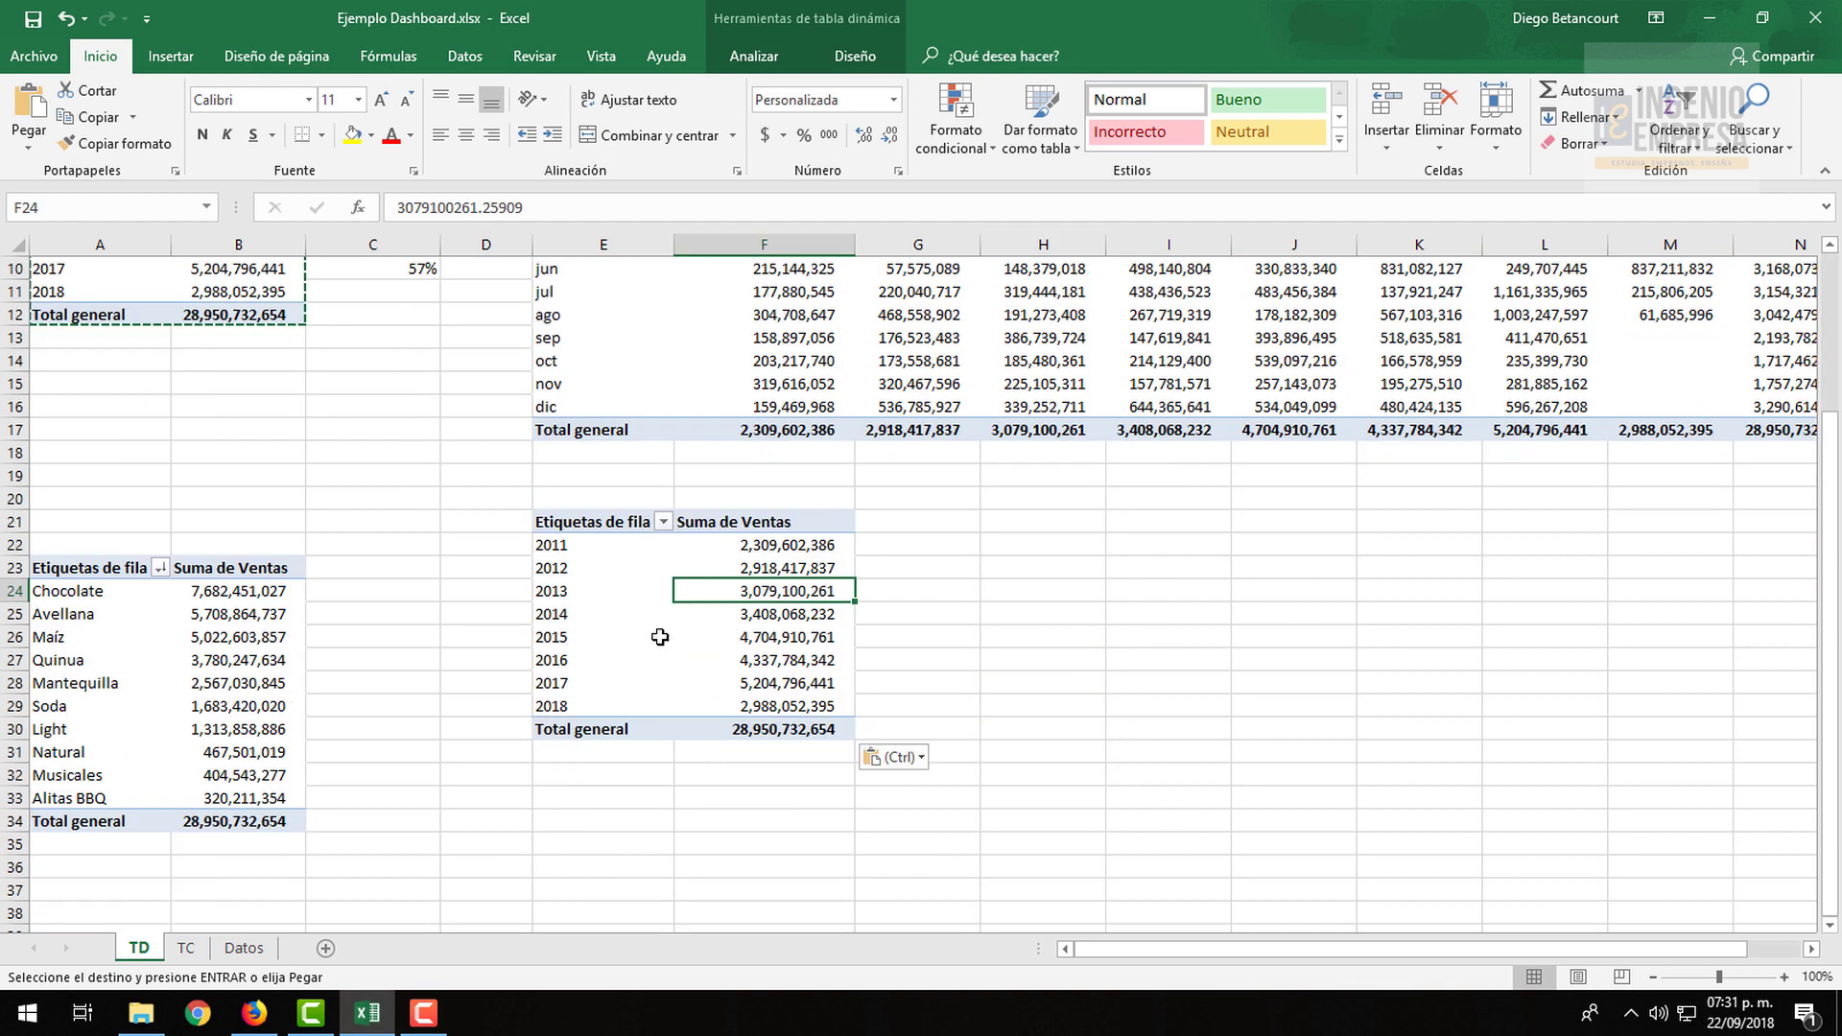
scroll(660, 637, up, 3)
click(117, 342)
Rename the original year pivot table by appending ' - Tarjetas' to its name
key(Escape)
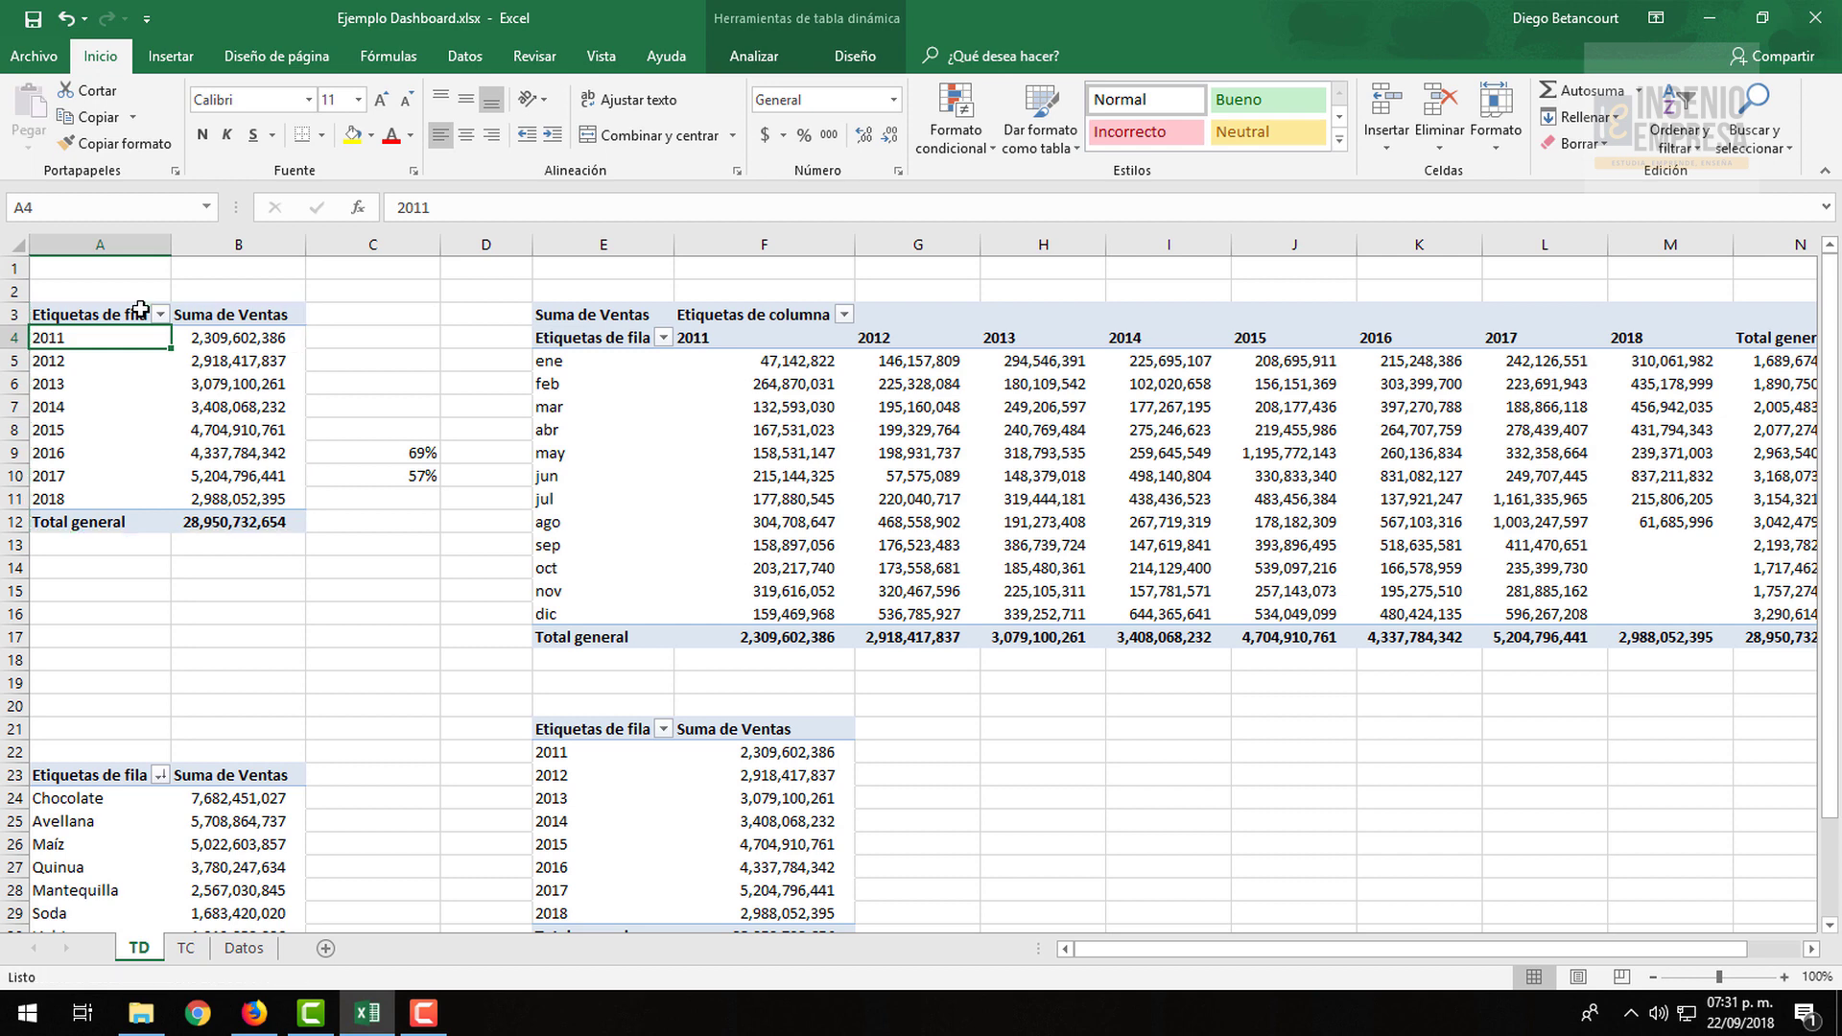
click(754, 56)
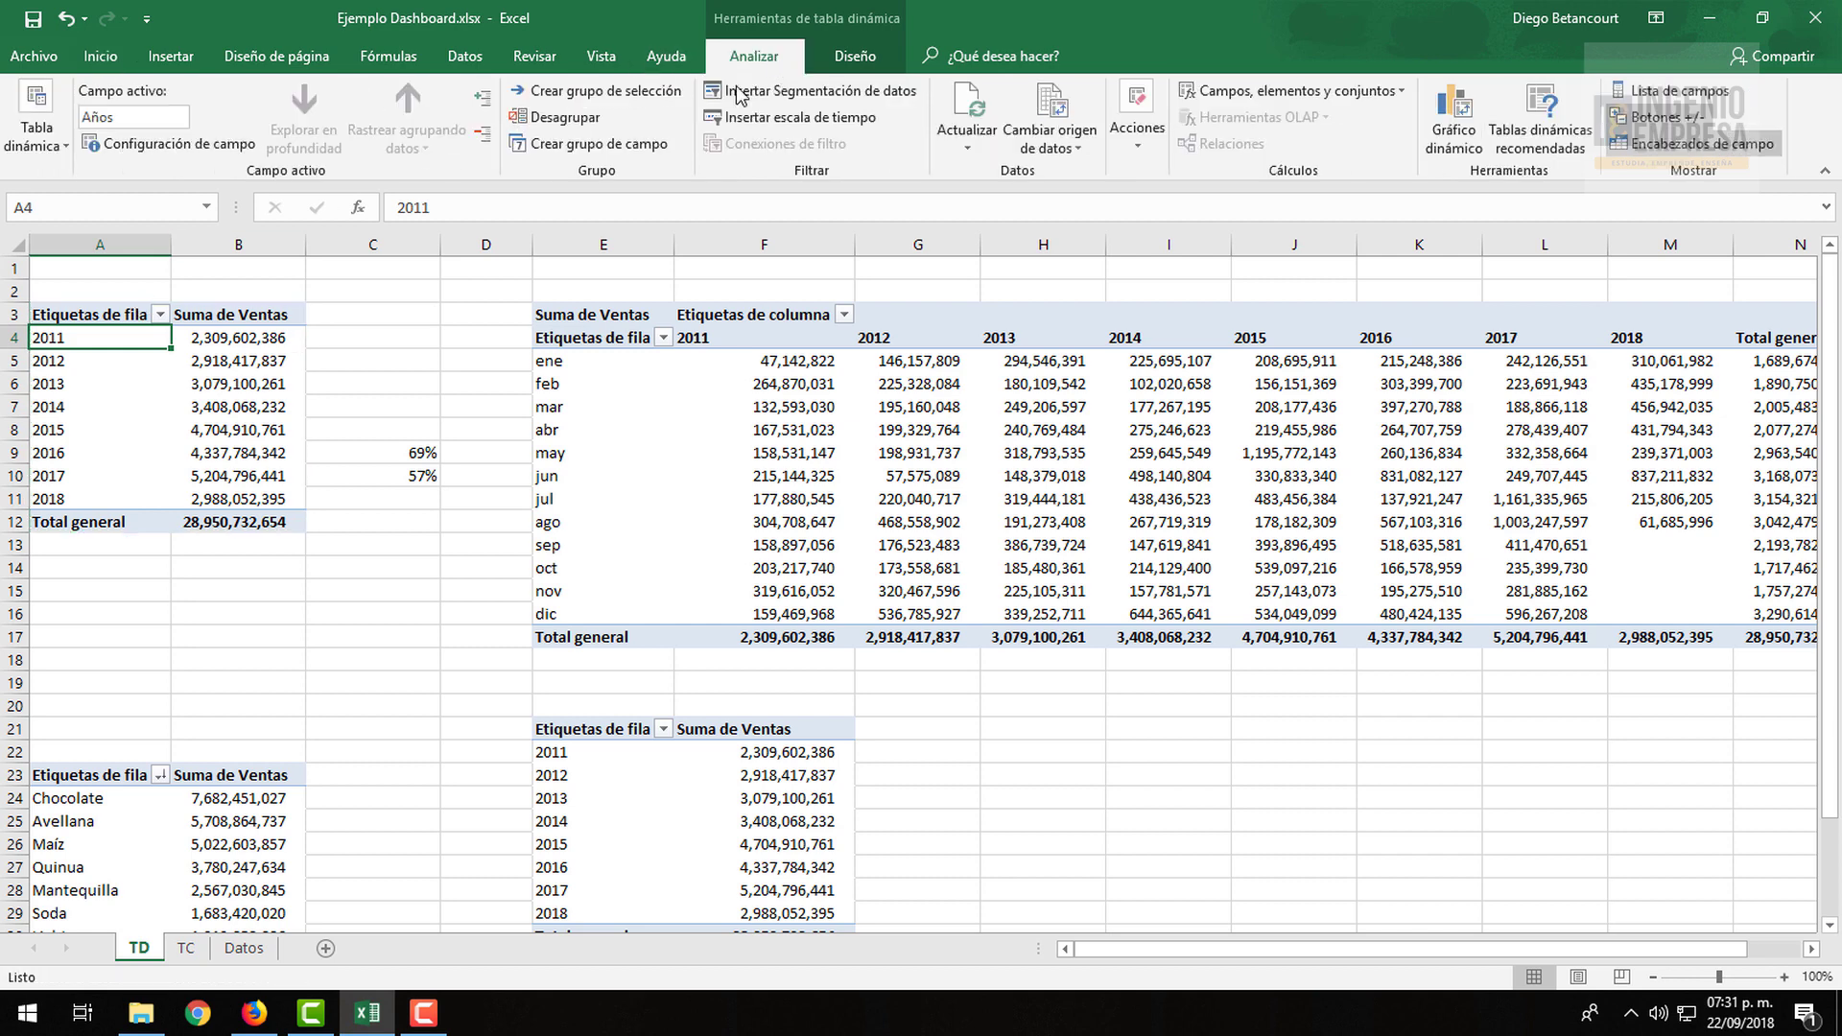
click(37, 124)
drag(9, 222, 99, 232)
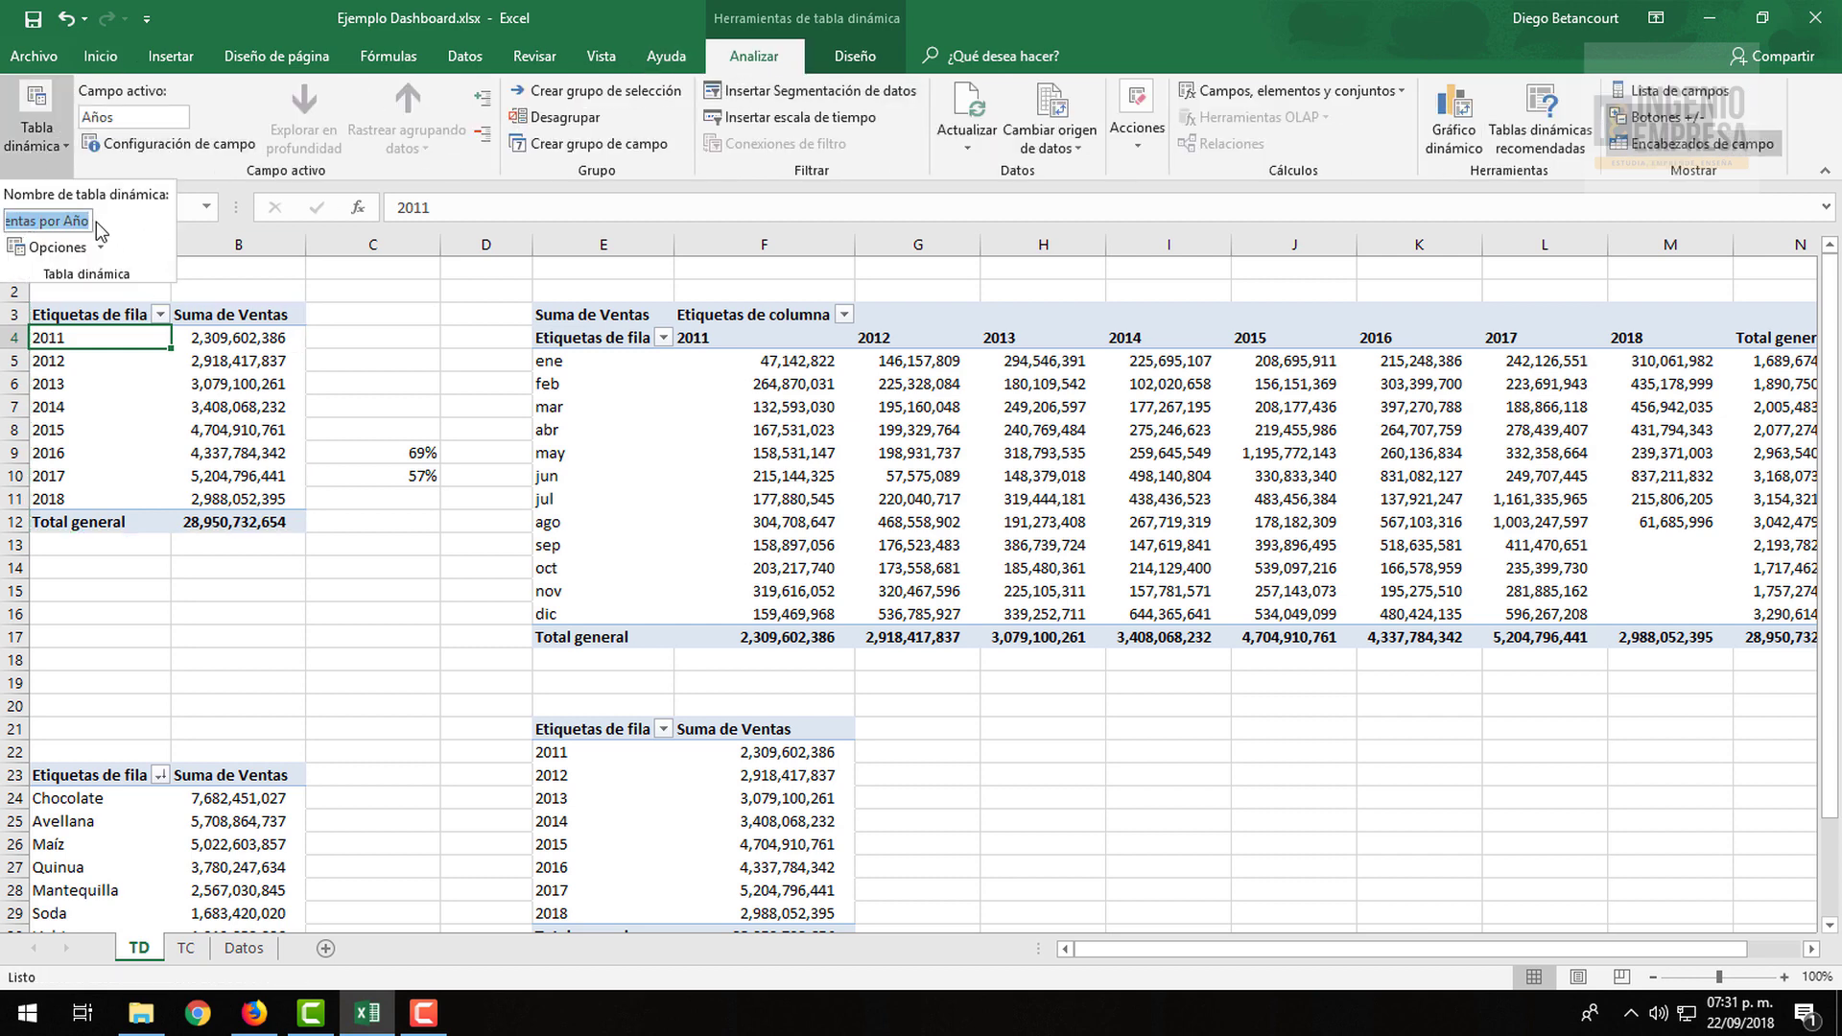
click(91, 219)
text(- )
text(Ta)
text(rjetas)
key(Return)
Select the E21 copied pivot table and start typing a new name for it
click(688, 773)
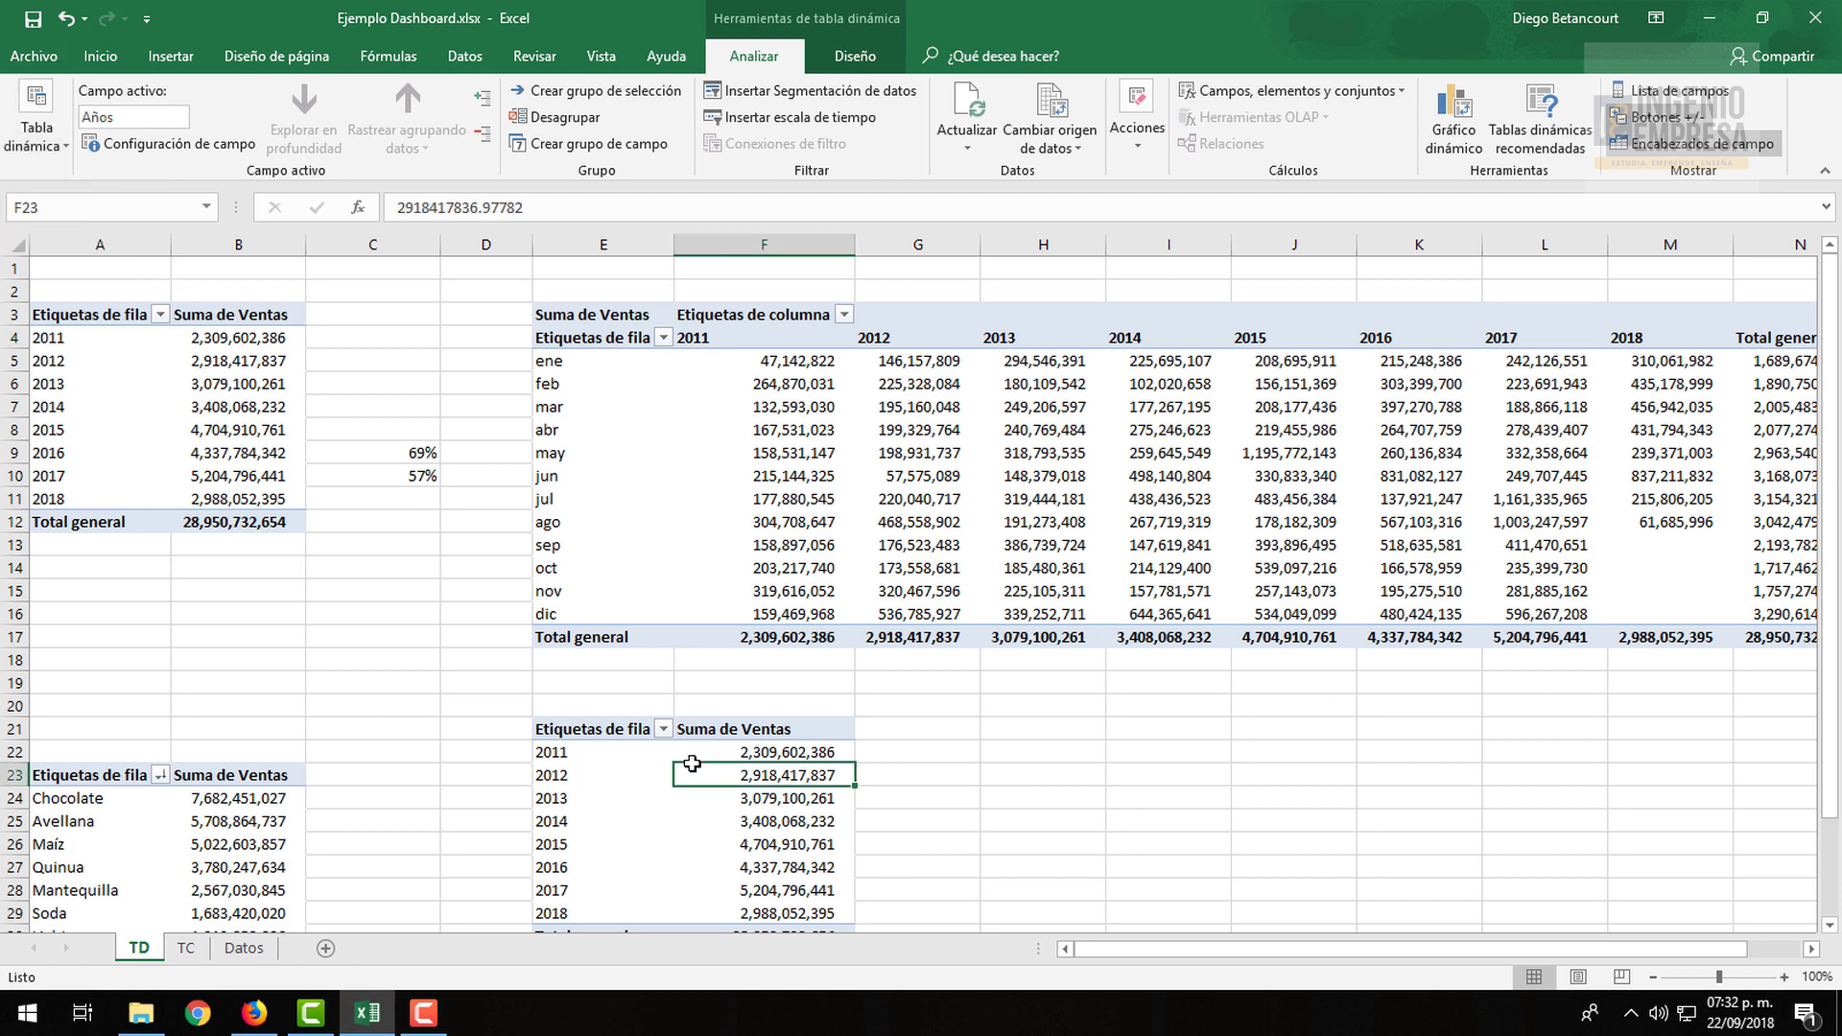
scroll(578, 717, down, 2)
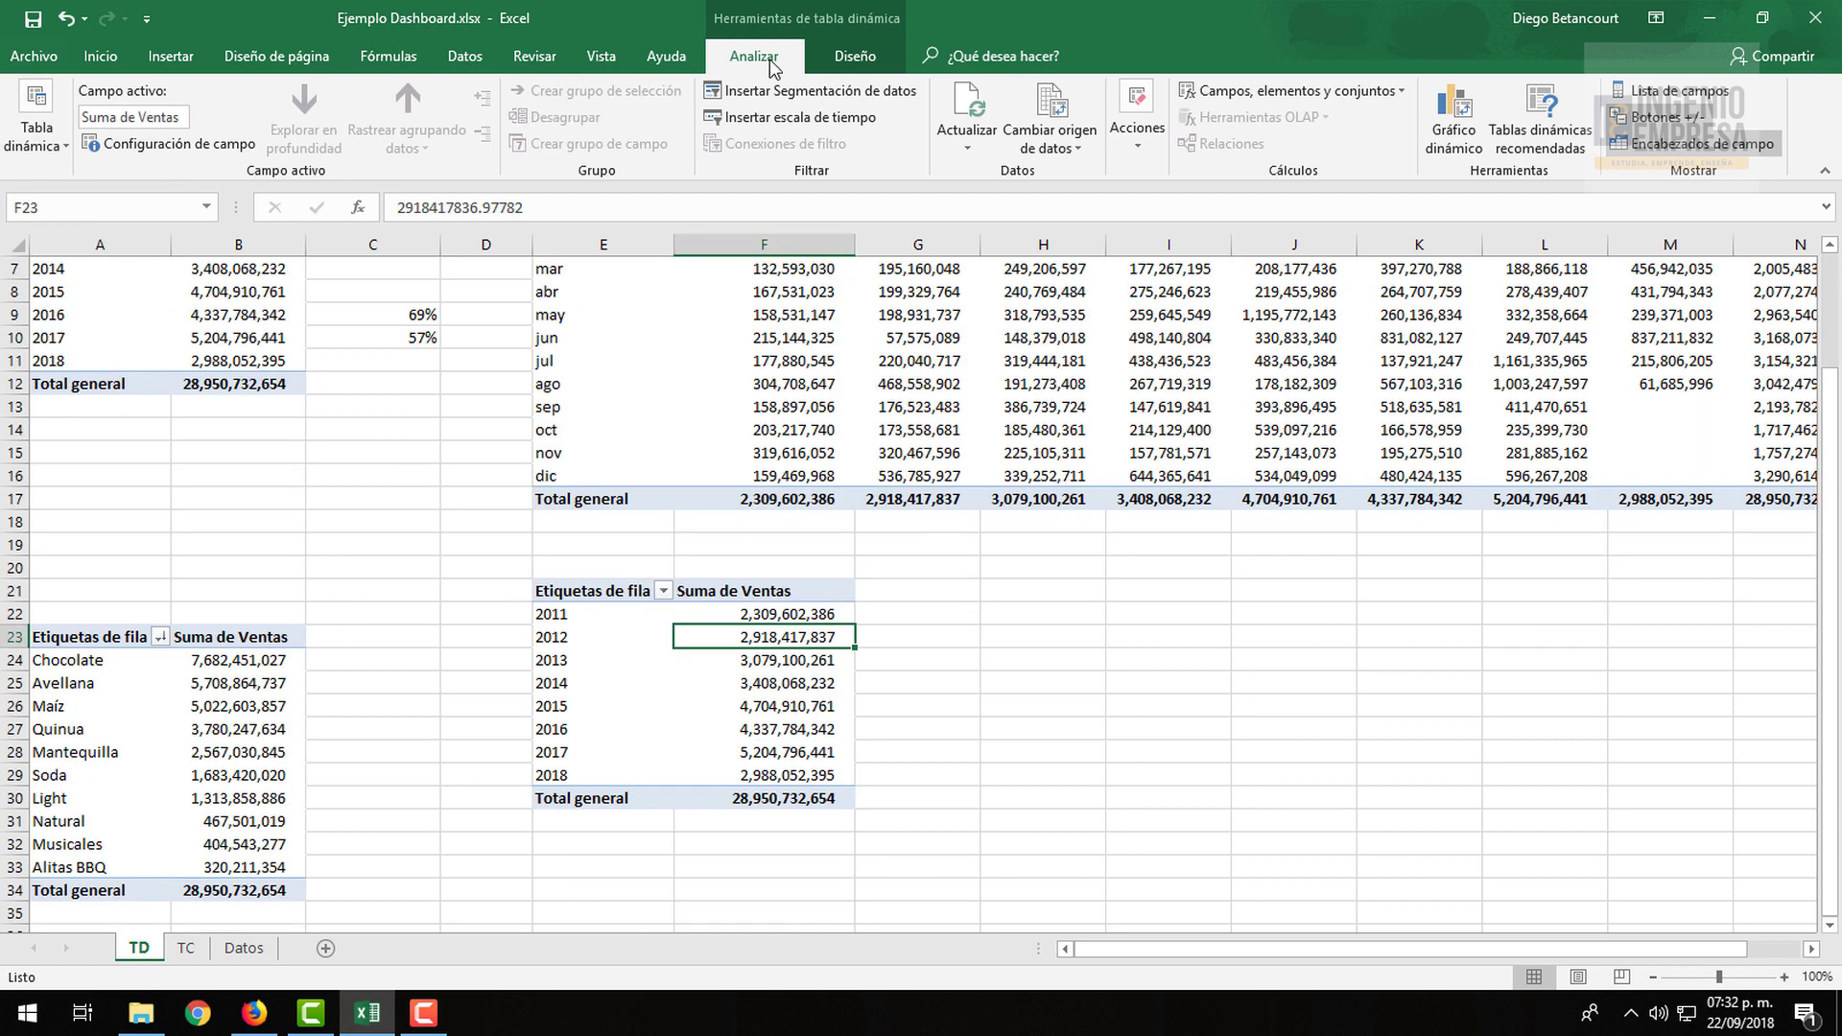
click(36, 125)
double_click(27, 221)
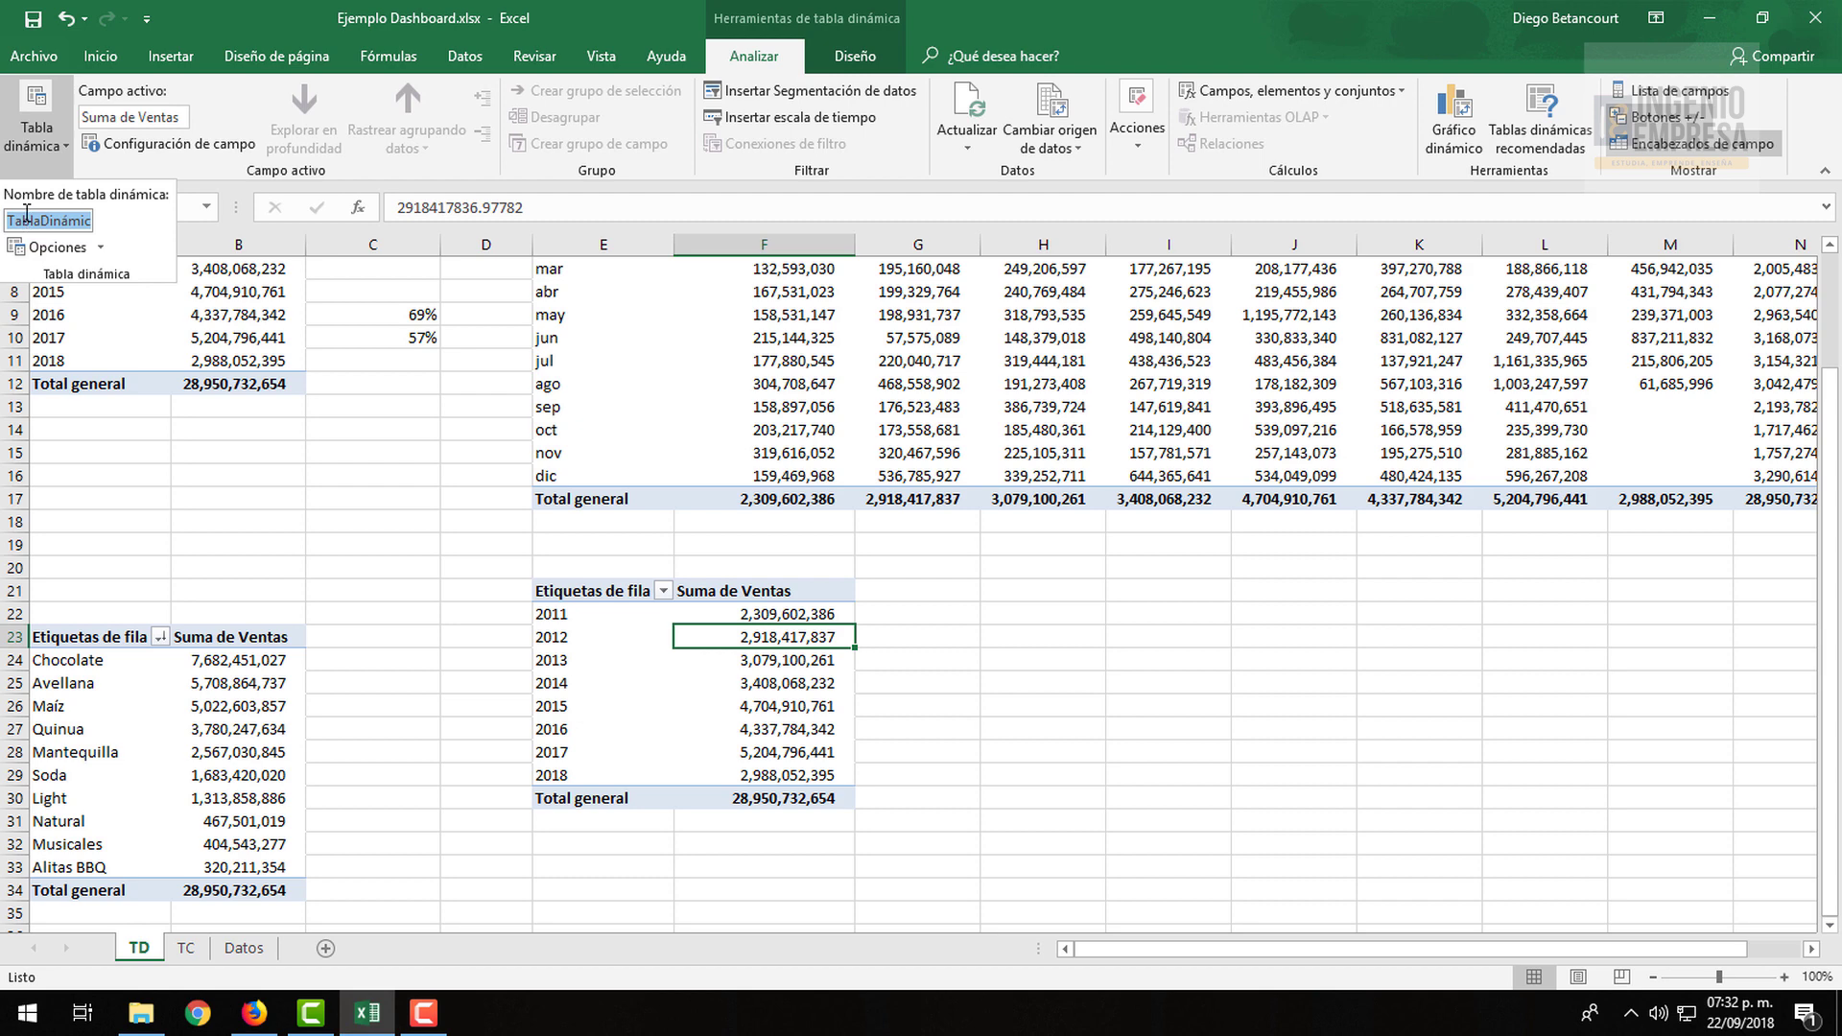
text(V)
text(ño)
Confirm the copied pivot table's new name and reselect the E21 year pivot on TD
key(Return)
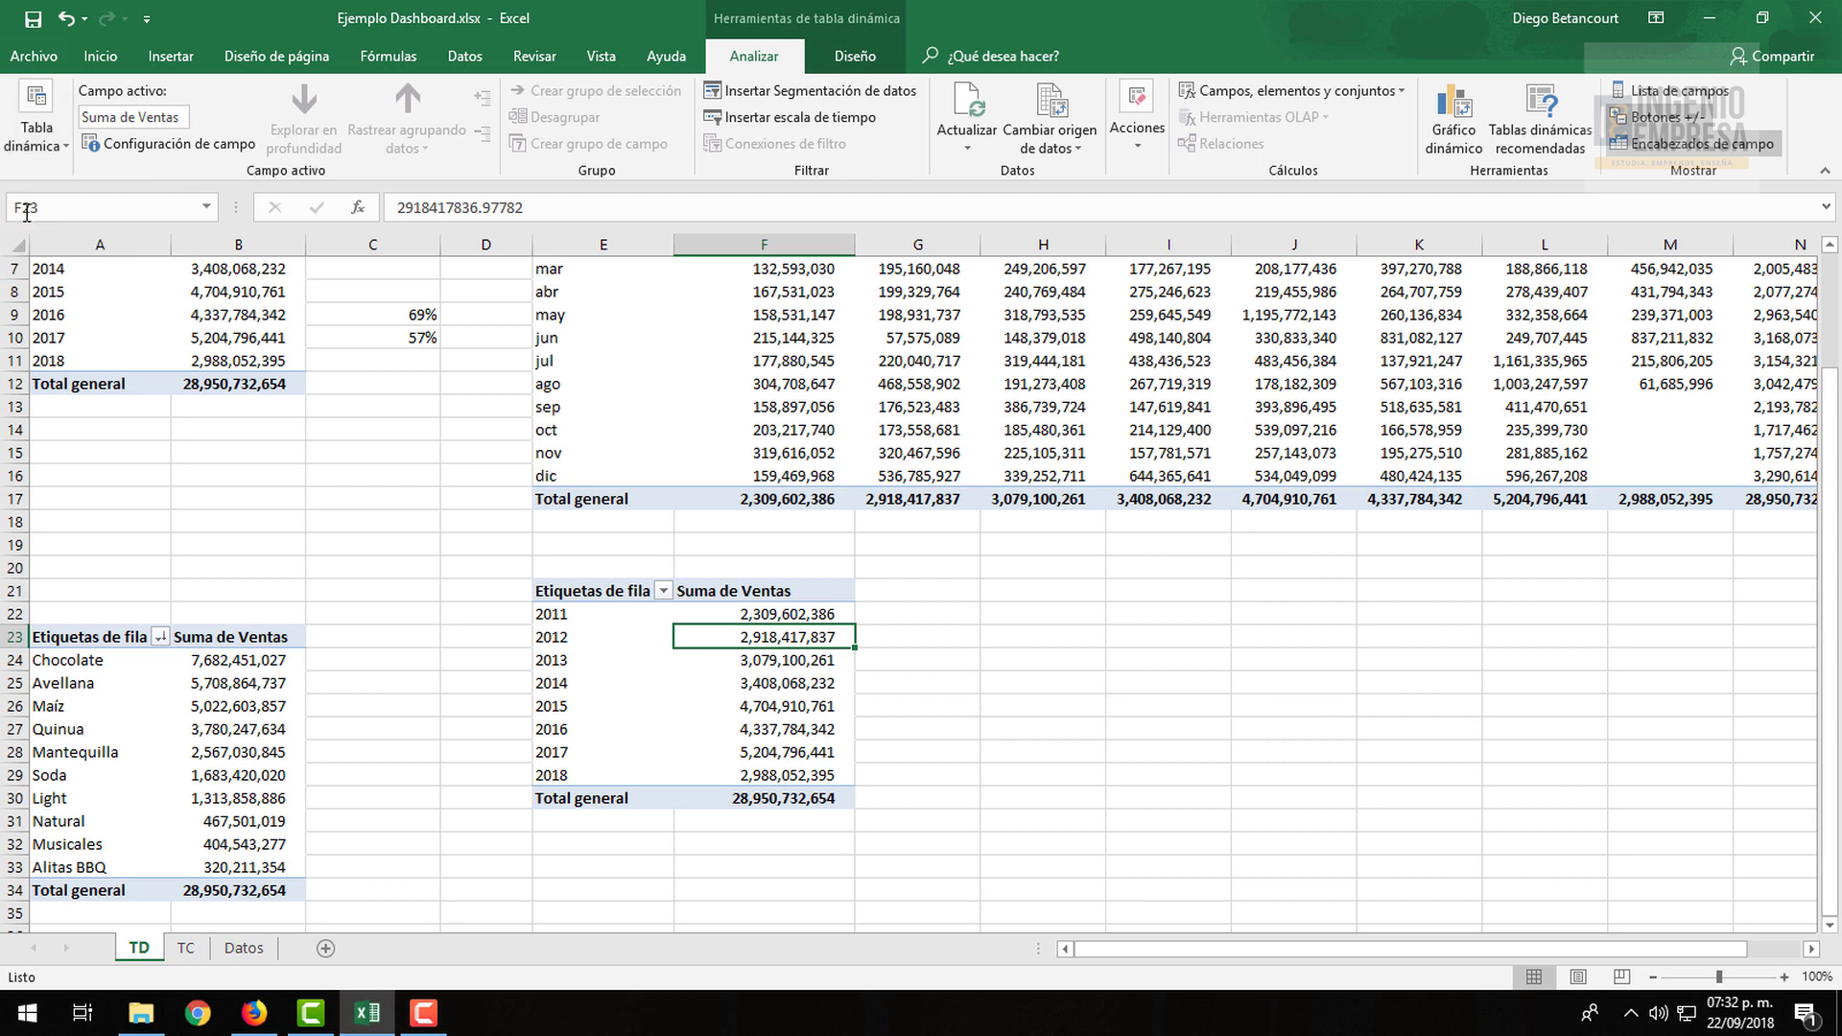
click(383, 460)
click(185, 948)
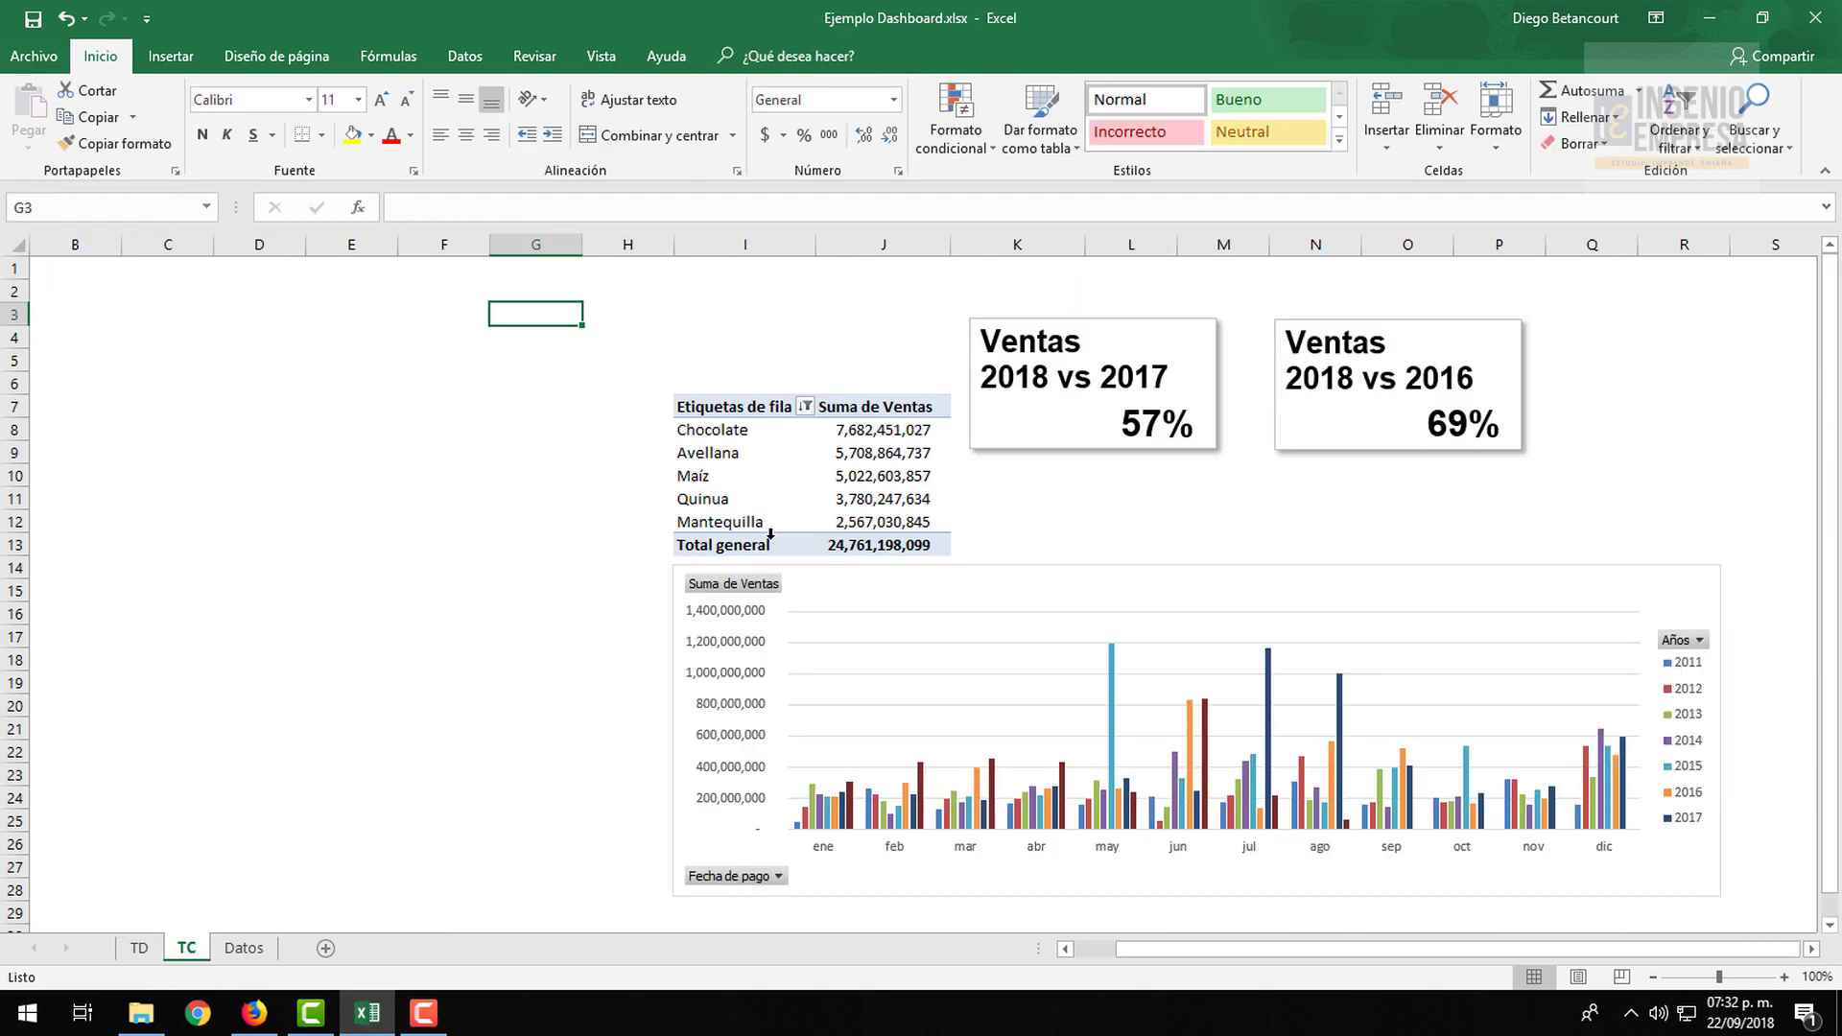
scroll(1325, 490, right, 1)
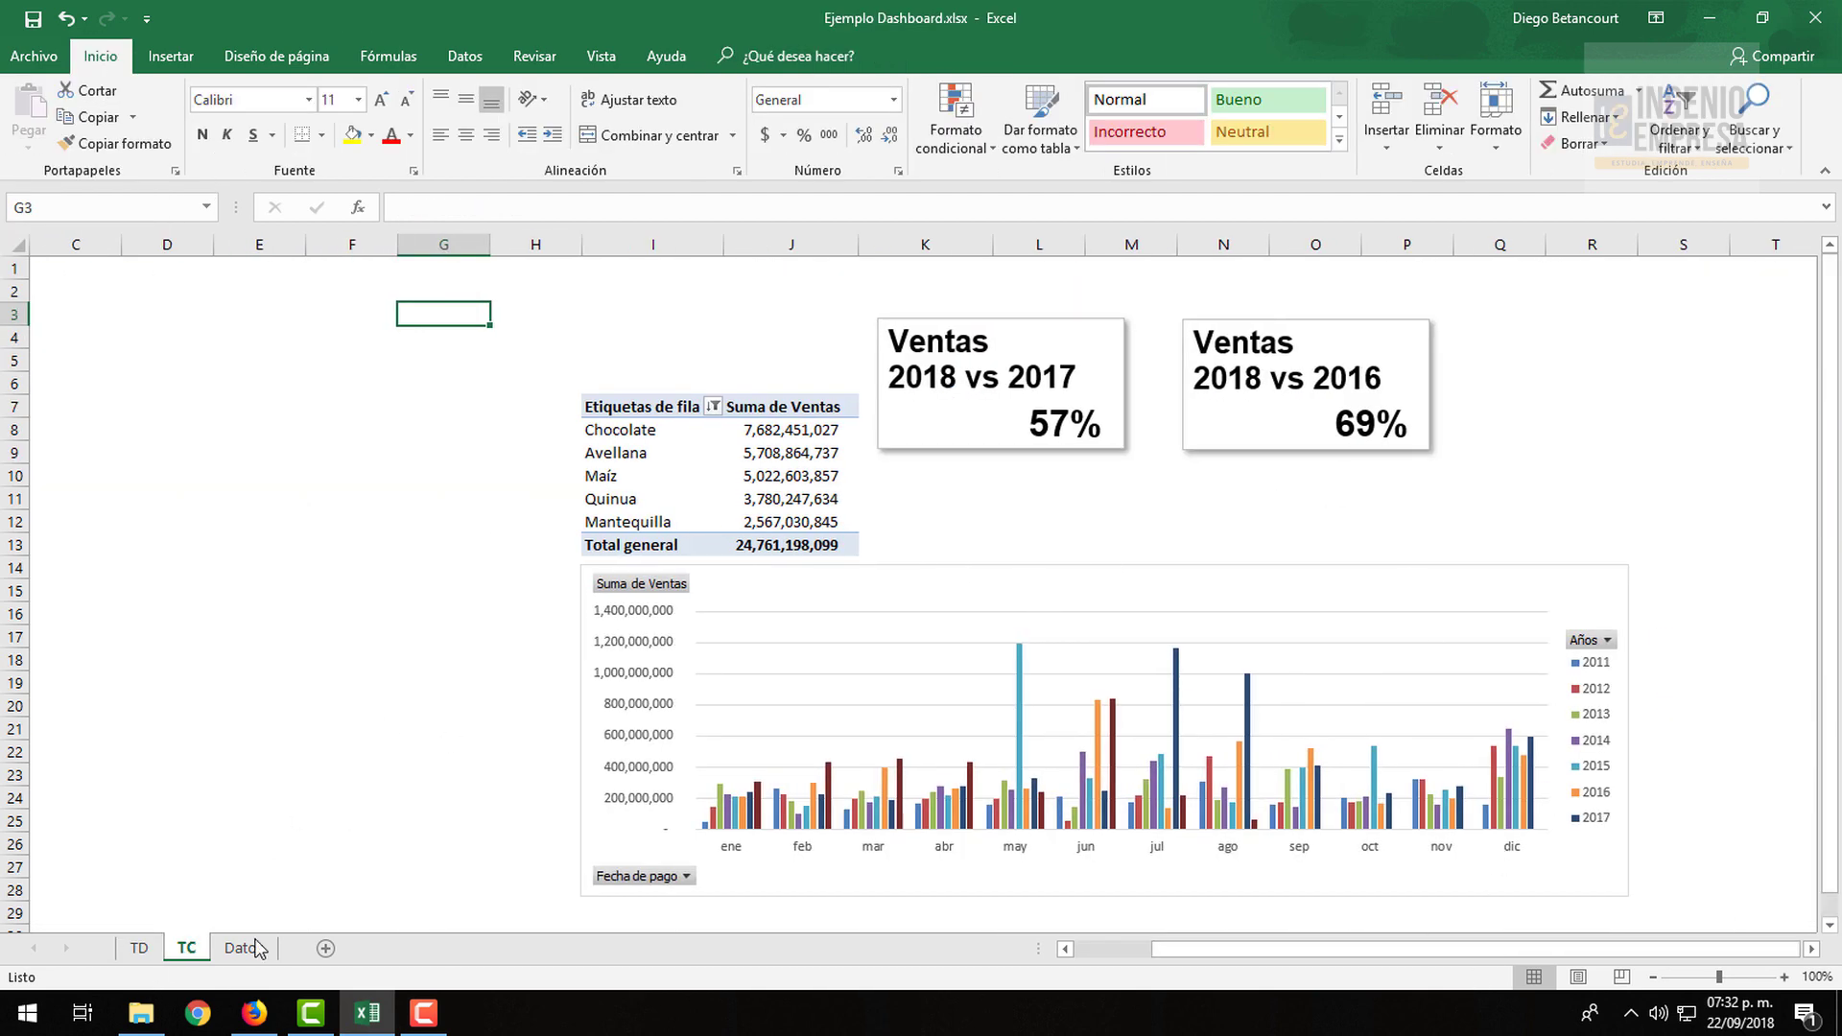
key(ctrl+Page_Up)
click(598, 618)
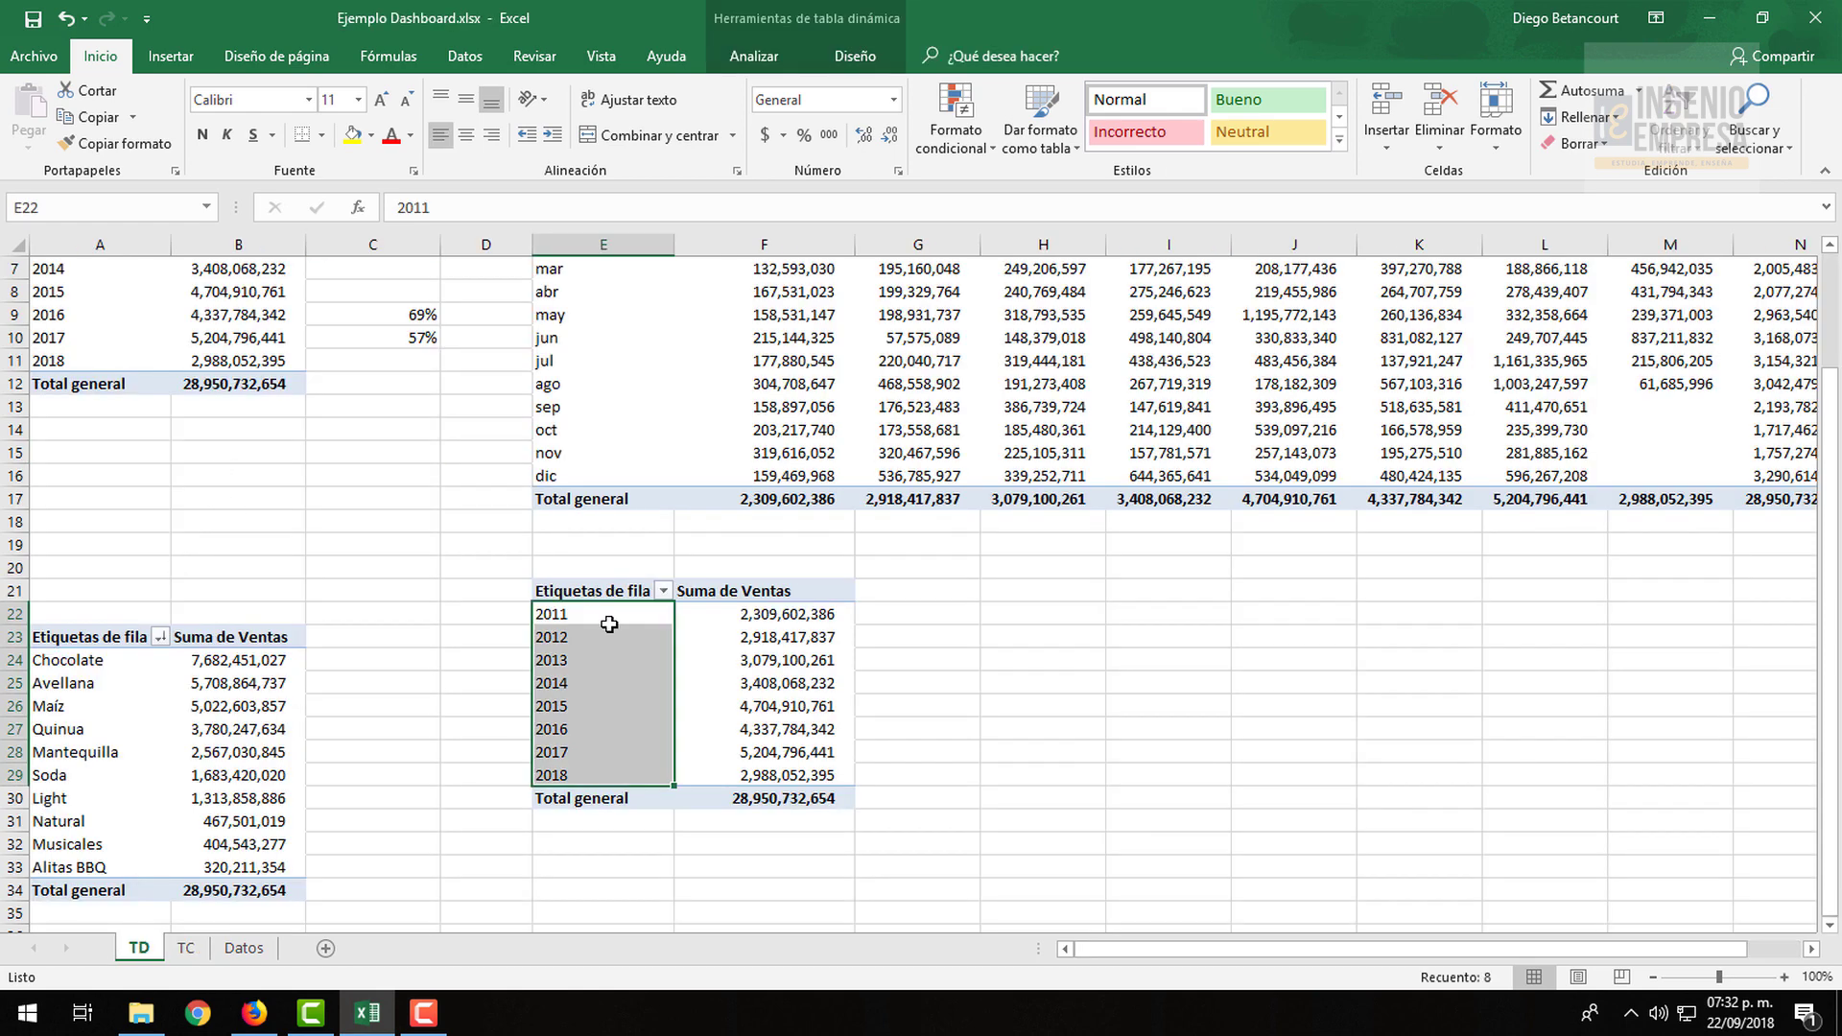
click(610, 622)
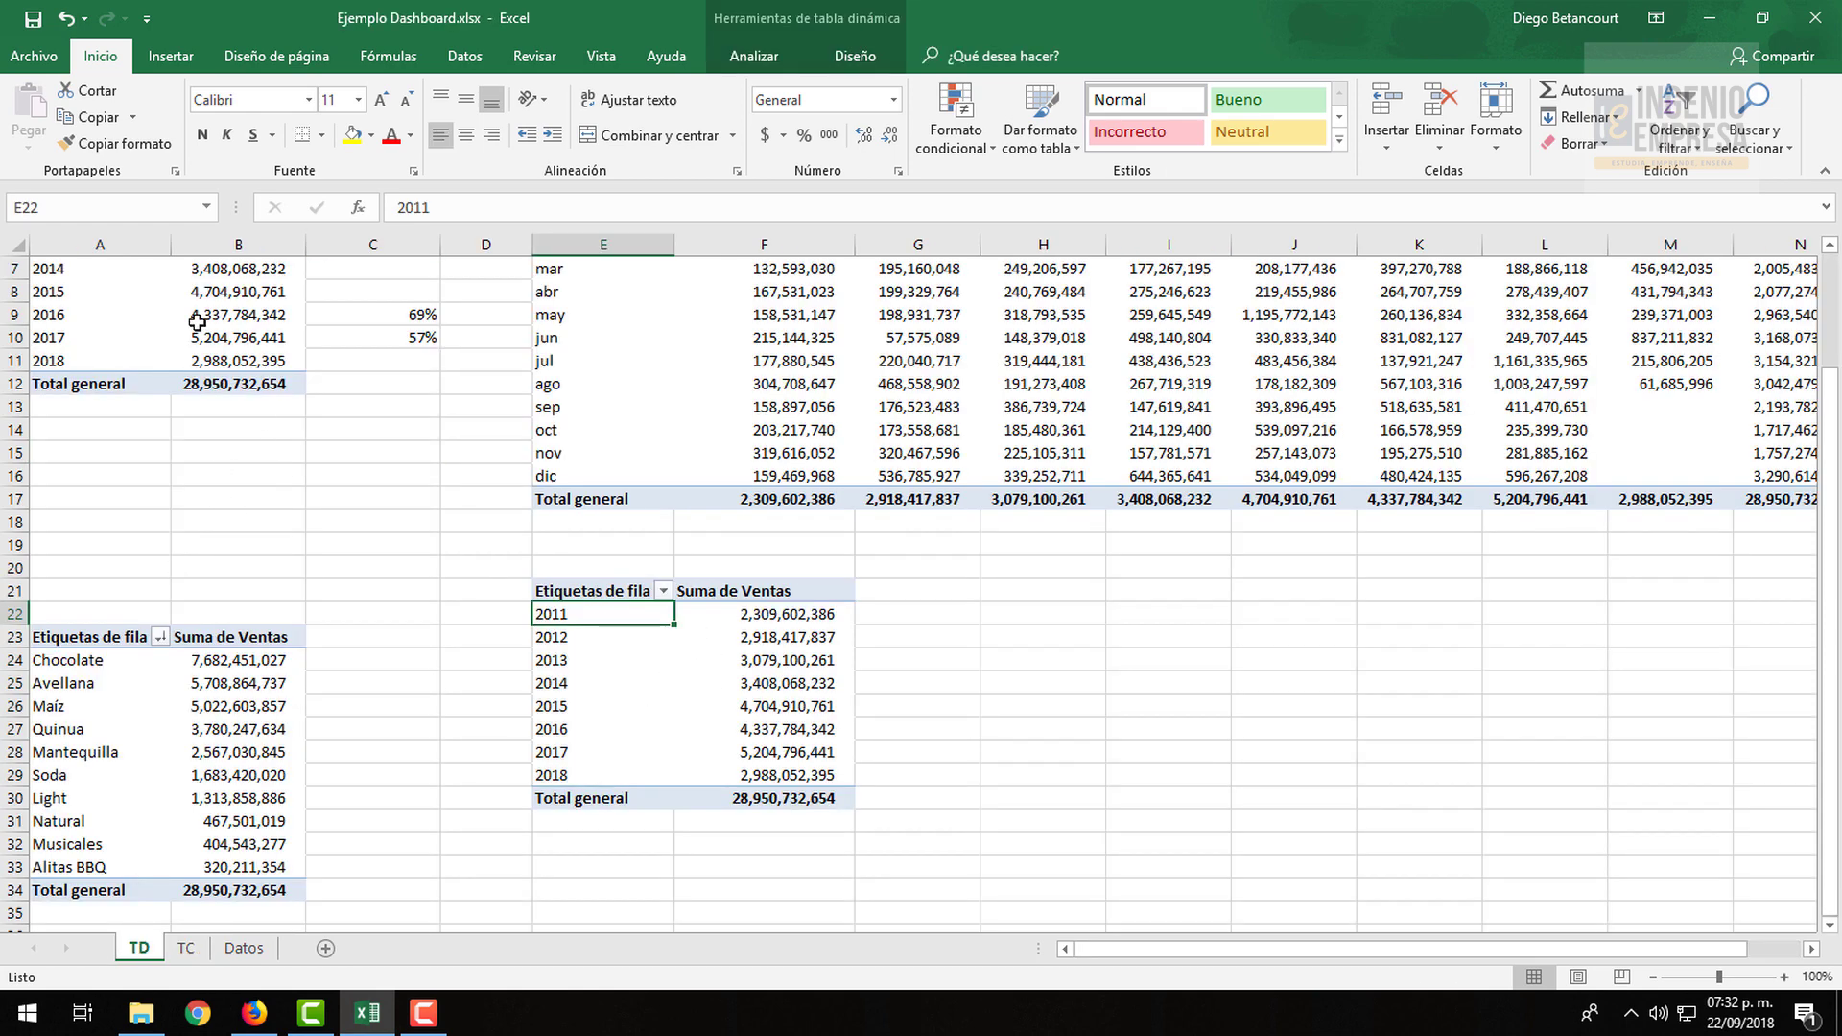
Insert a Barra agrupada pivot chart from the E21 year pivot table
click(754, 56)
click(1454, 115)
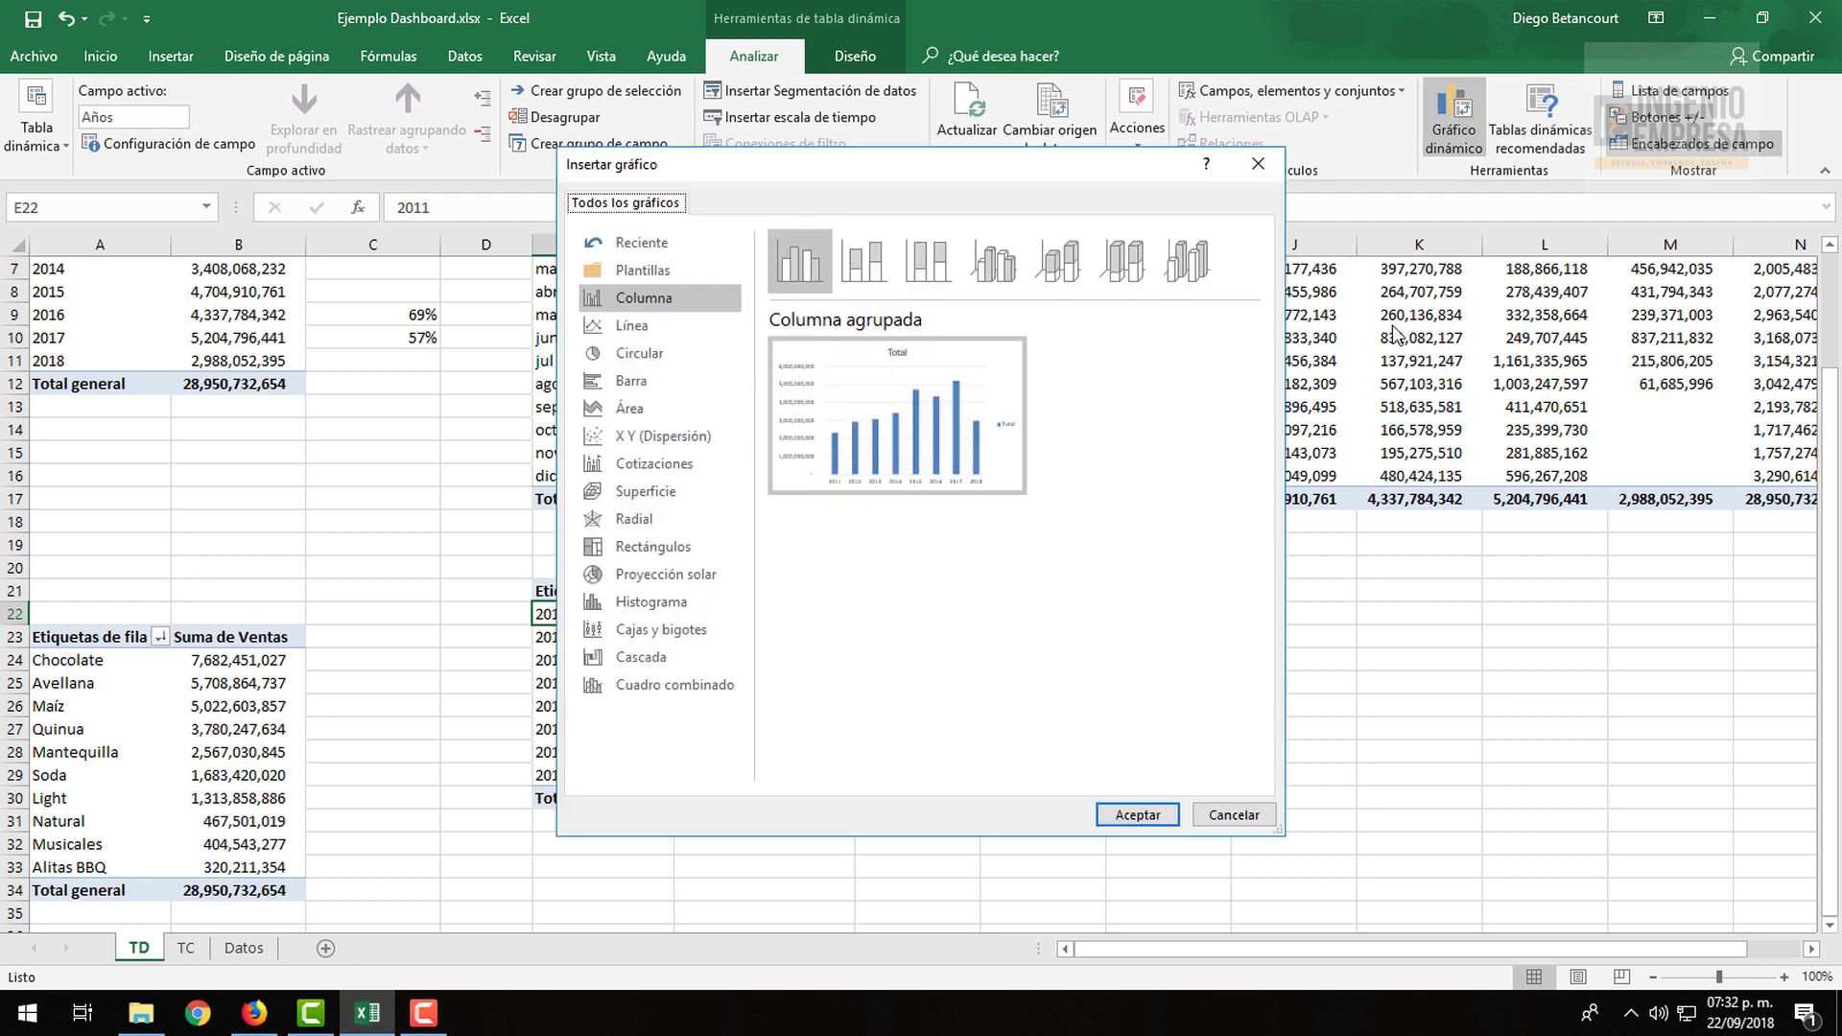
click(631, 381)
click(1138, 815)
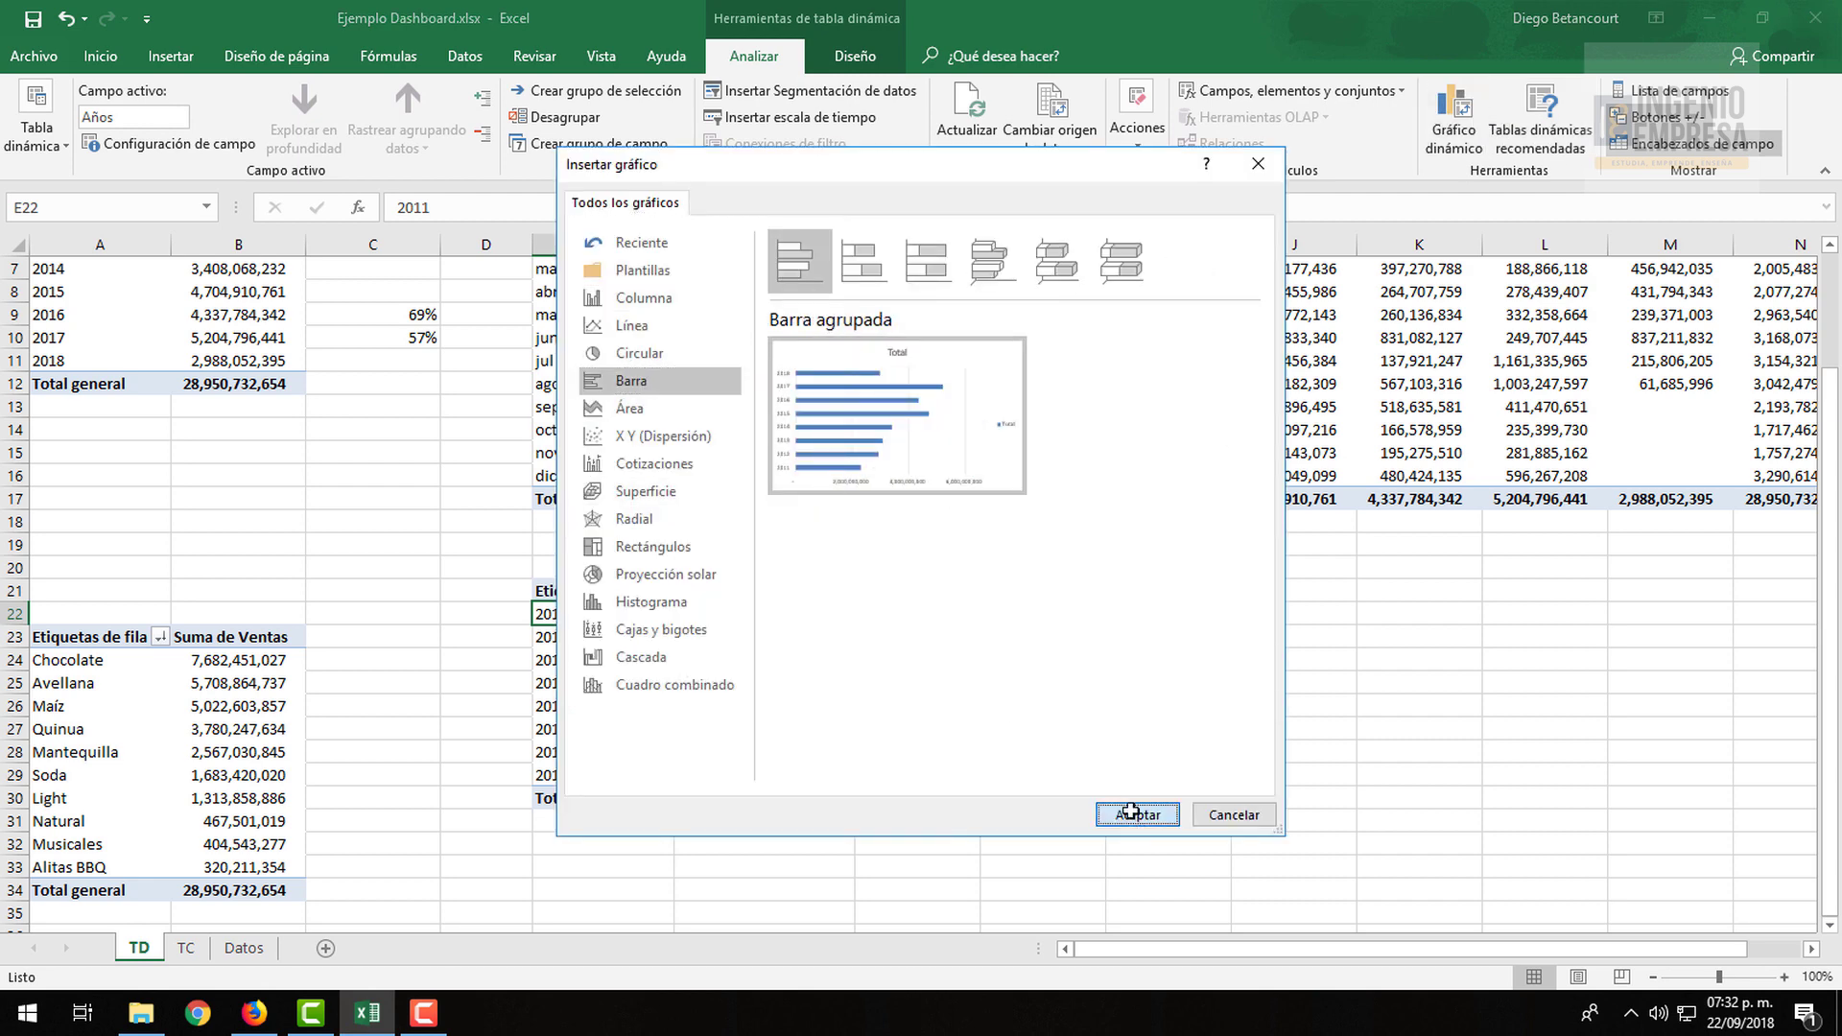
key(ctrl+x)
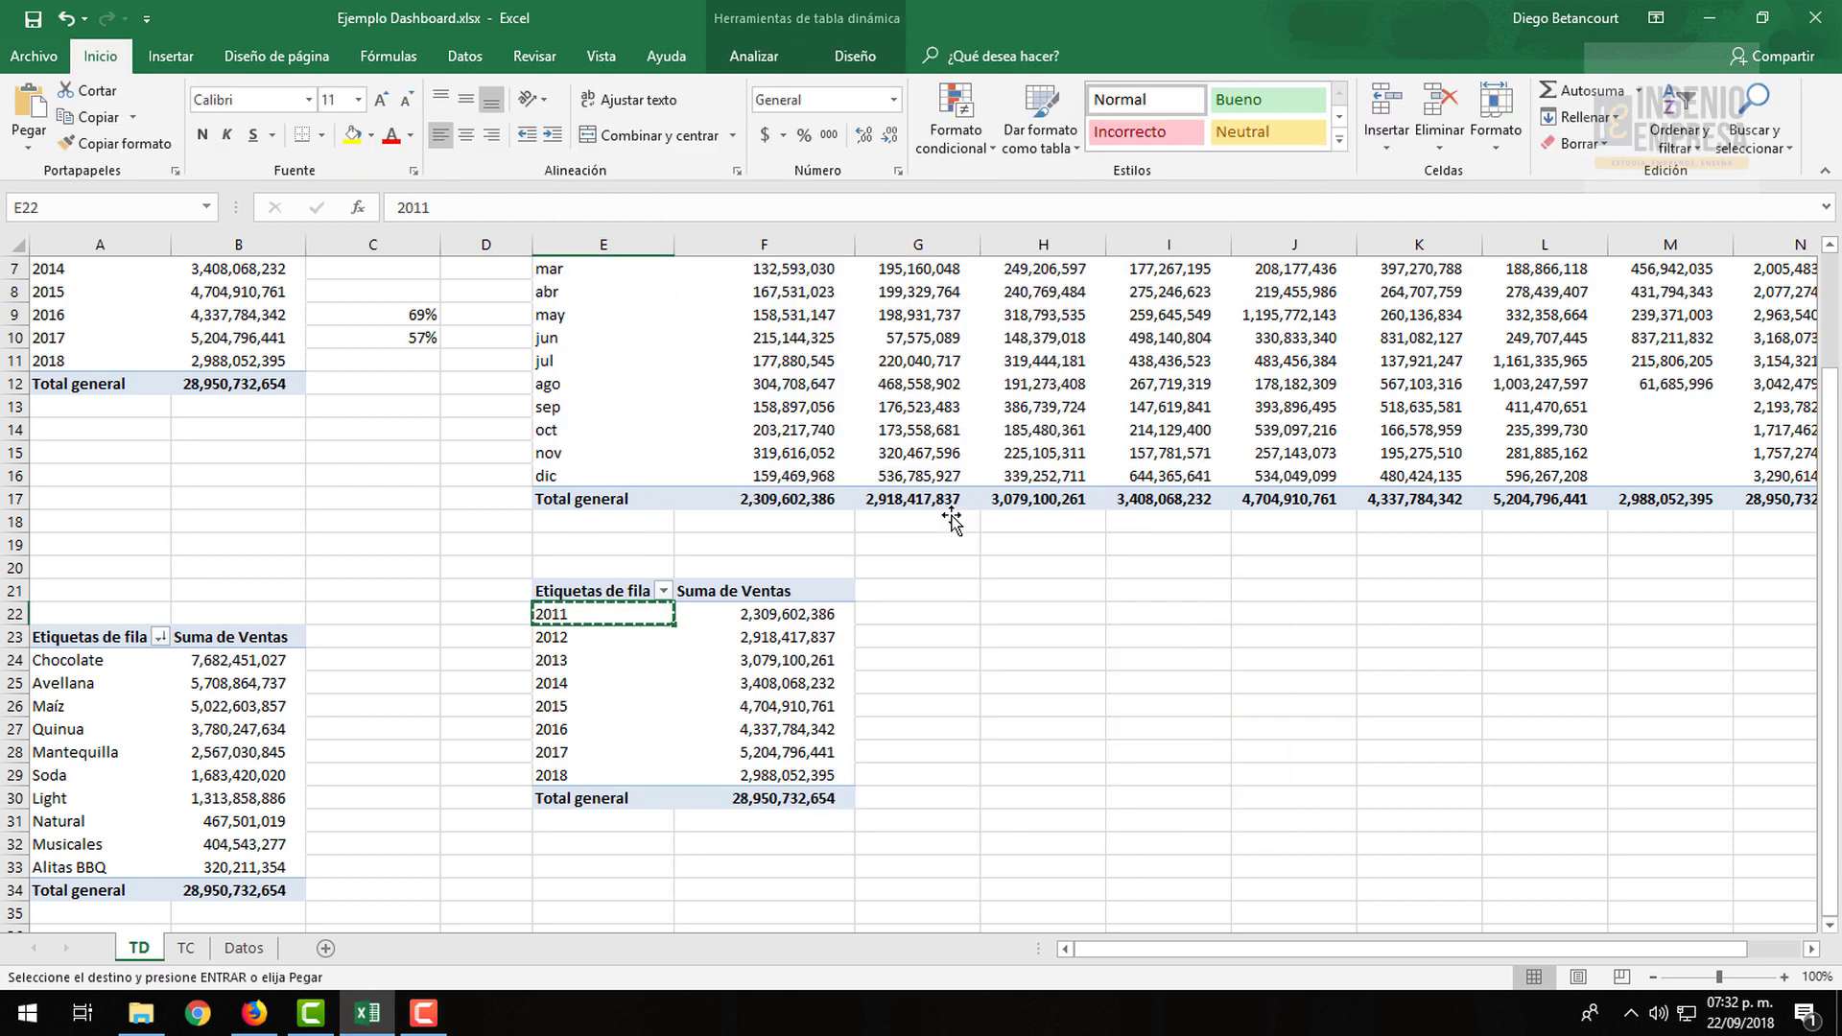
click(186, 948)
click(245, 582)
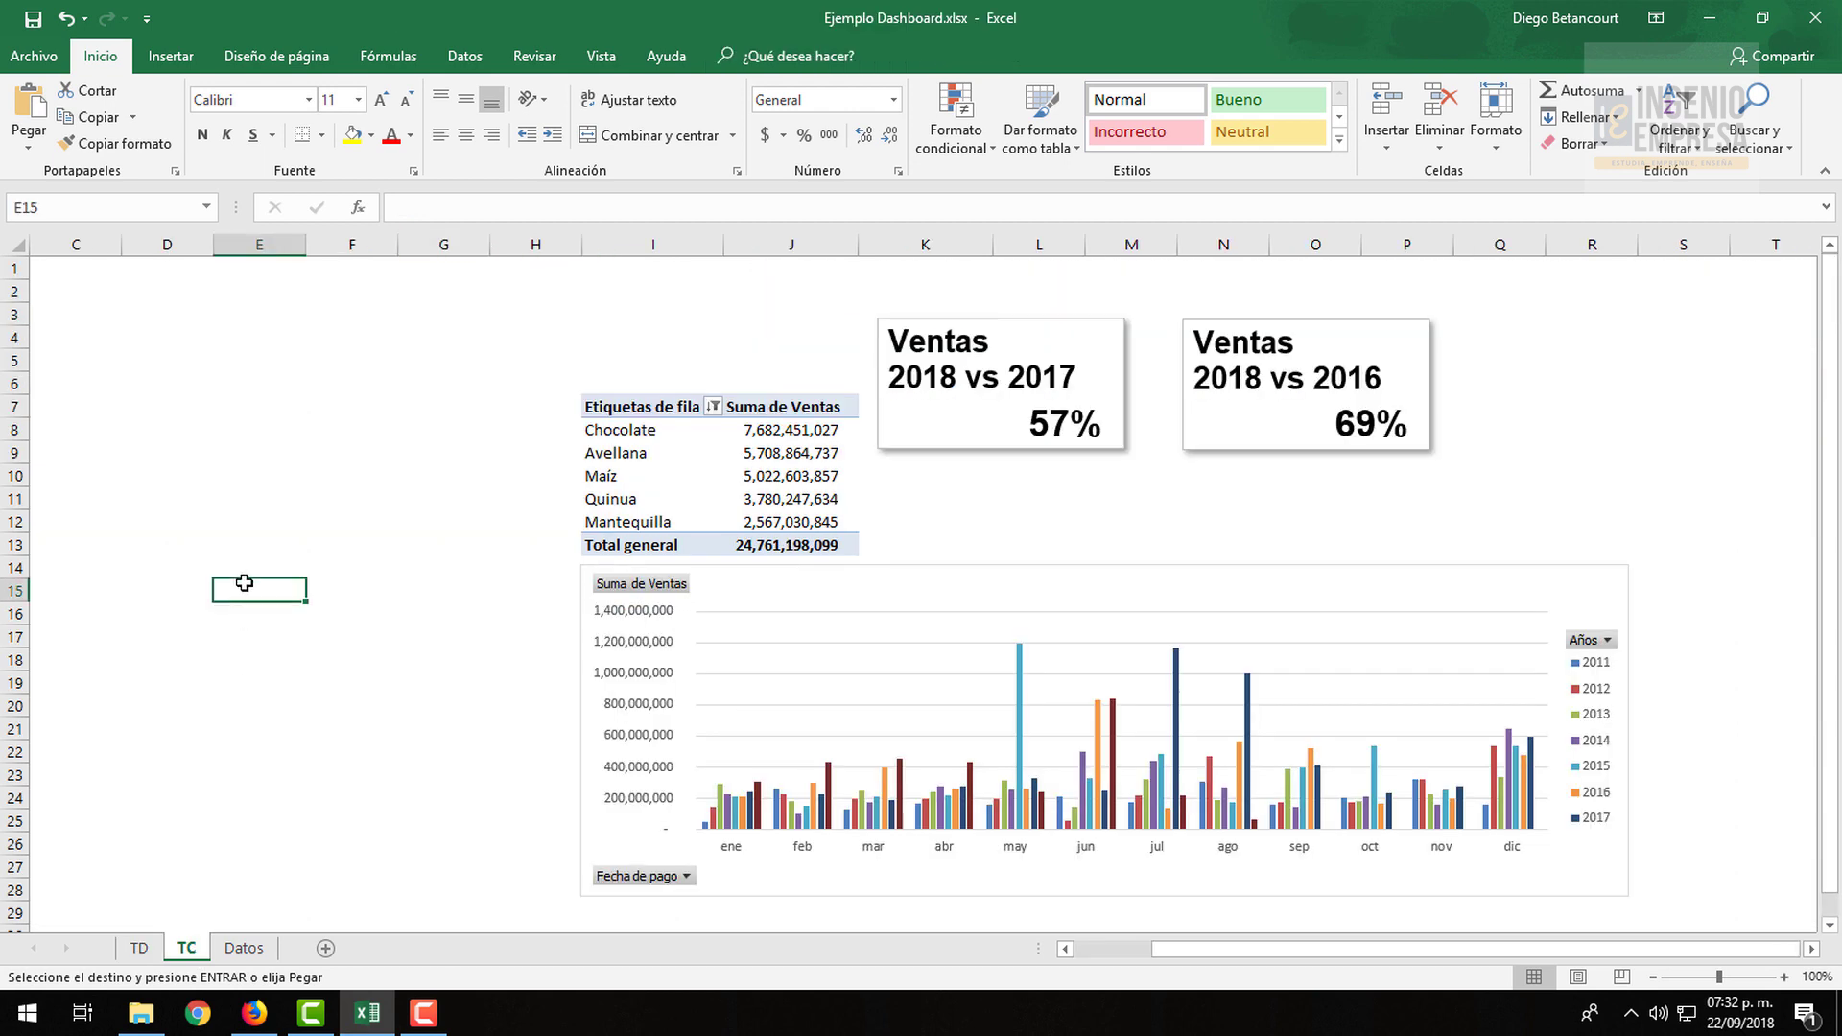
key(ctrl+v)
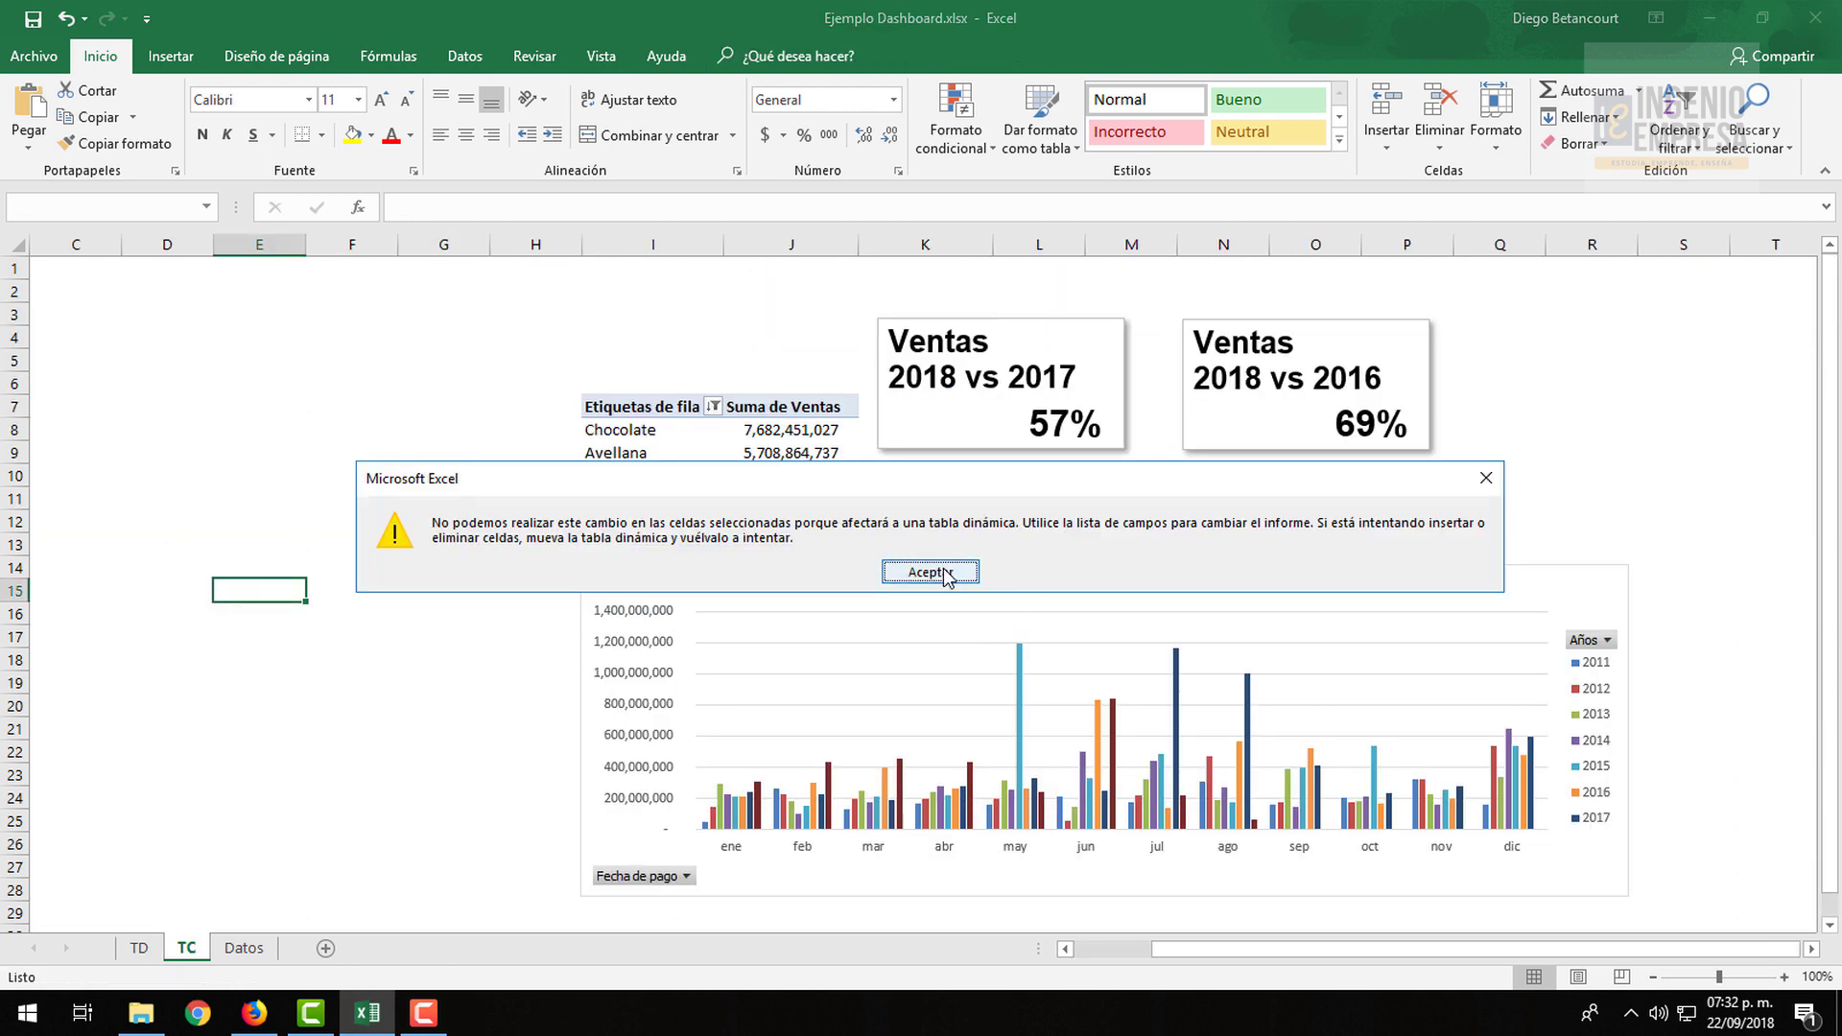
click(945, 573)
scroll(379, 597, down, 8)
click(298, 736)
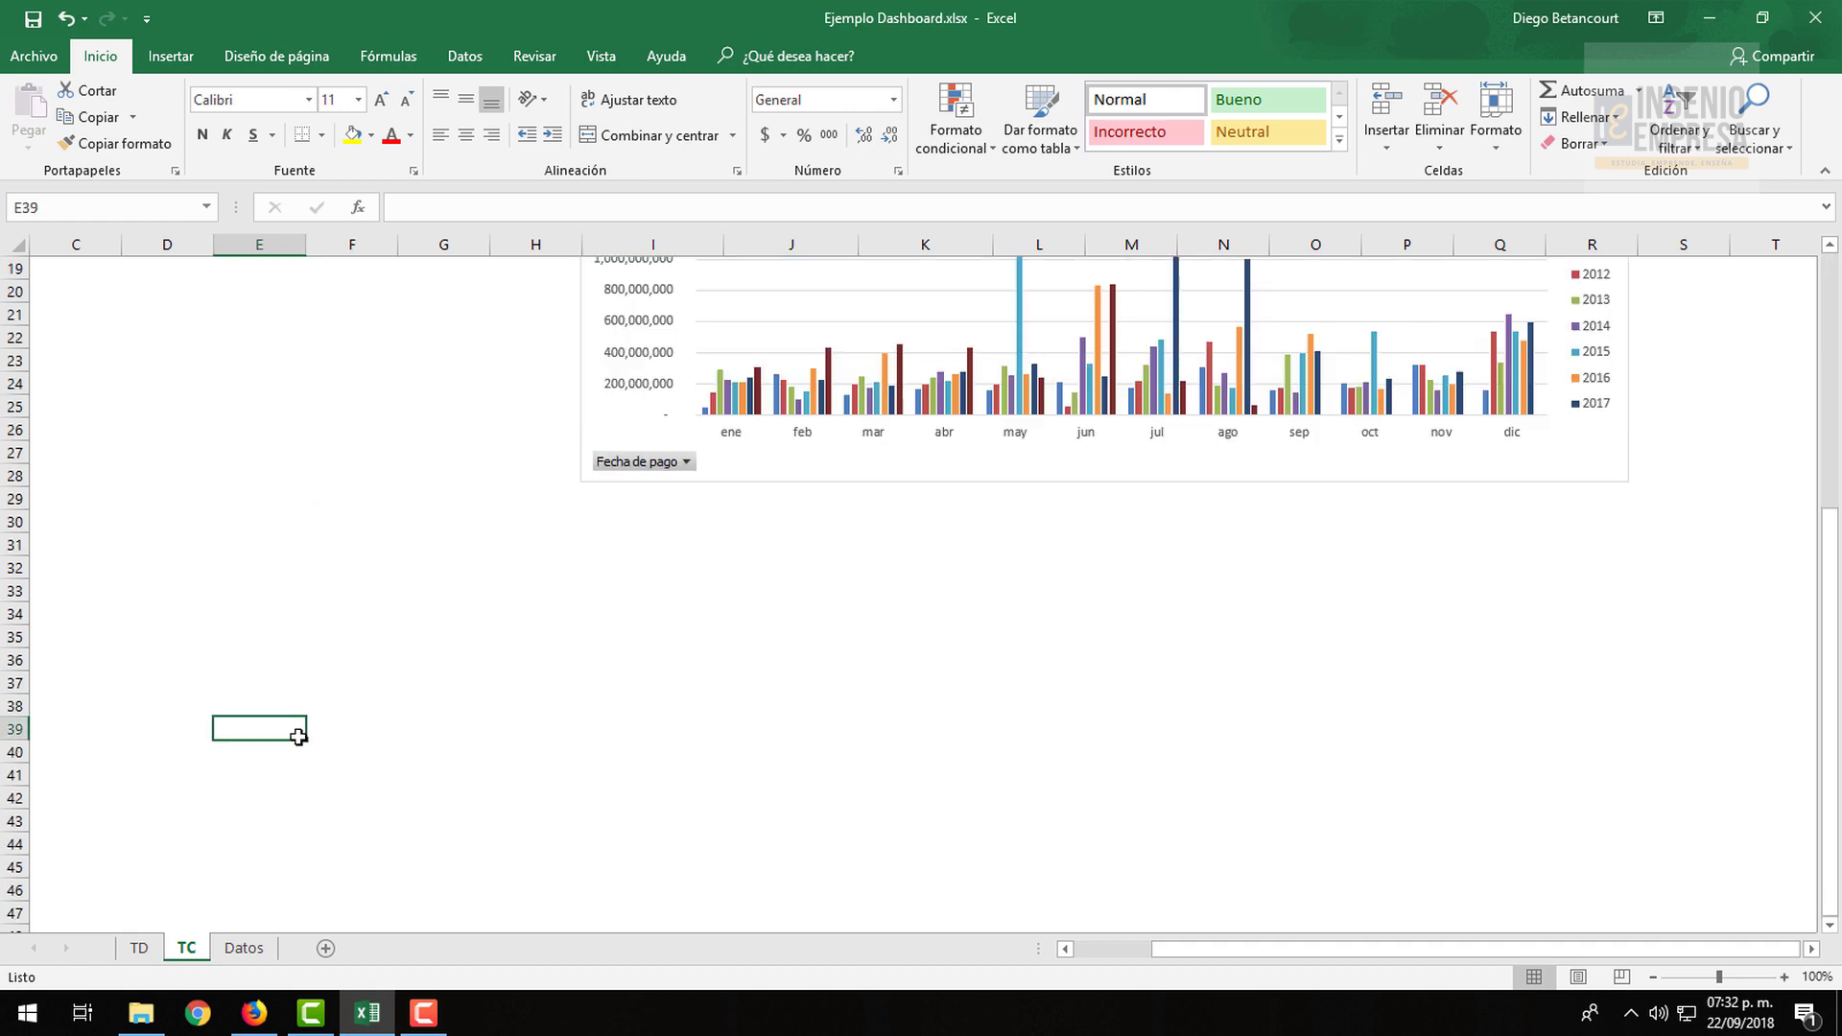
click(990, 751)
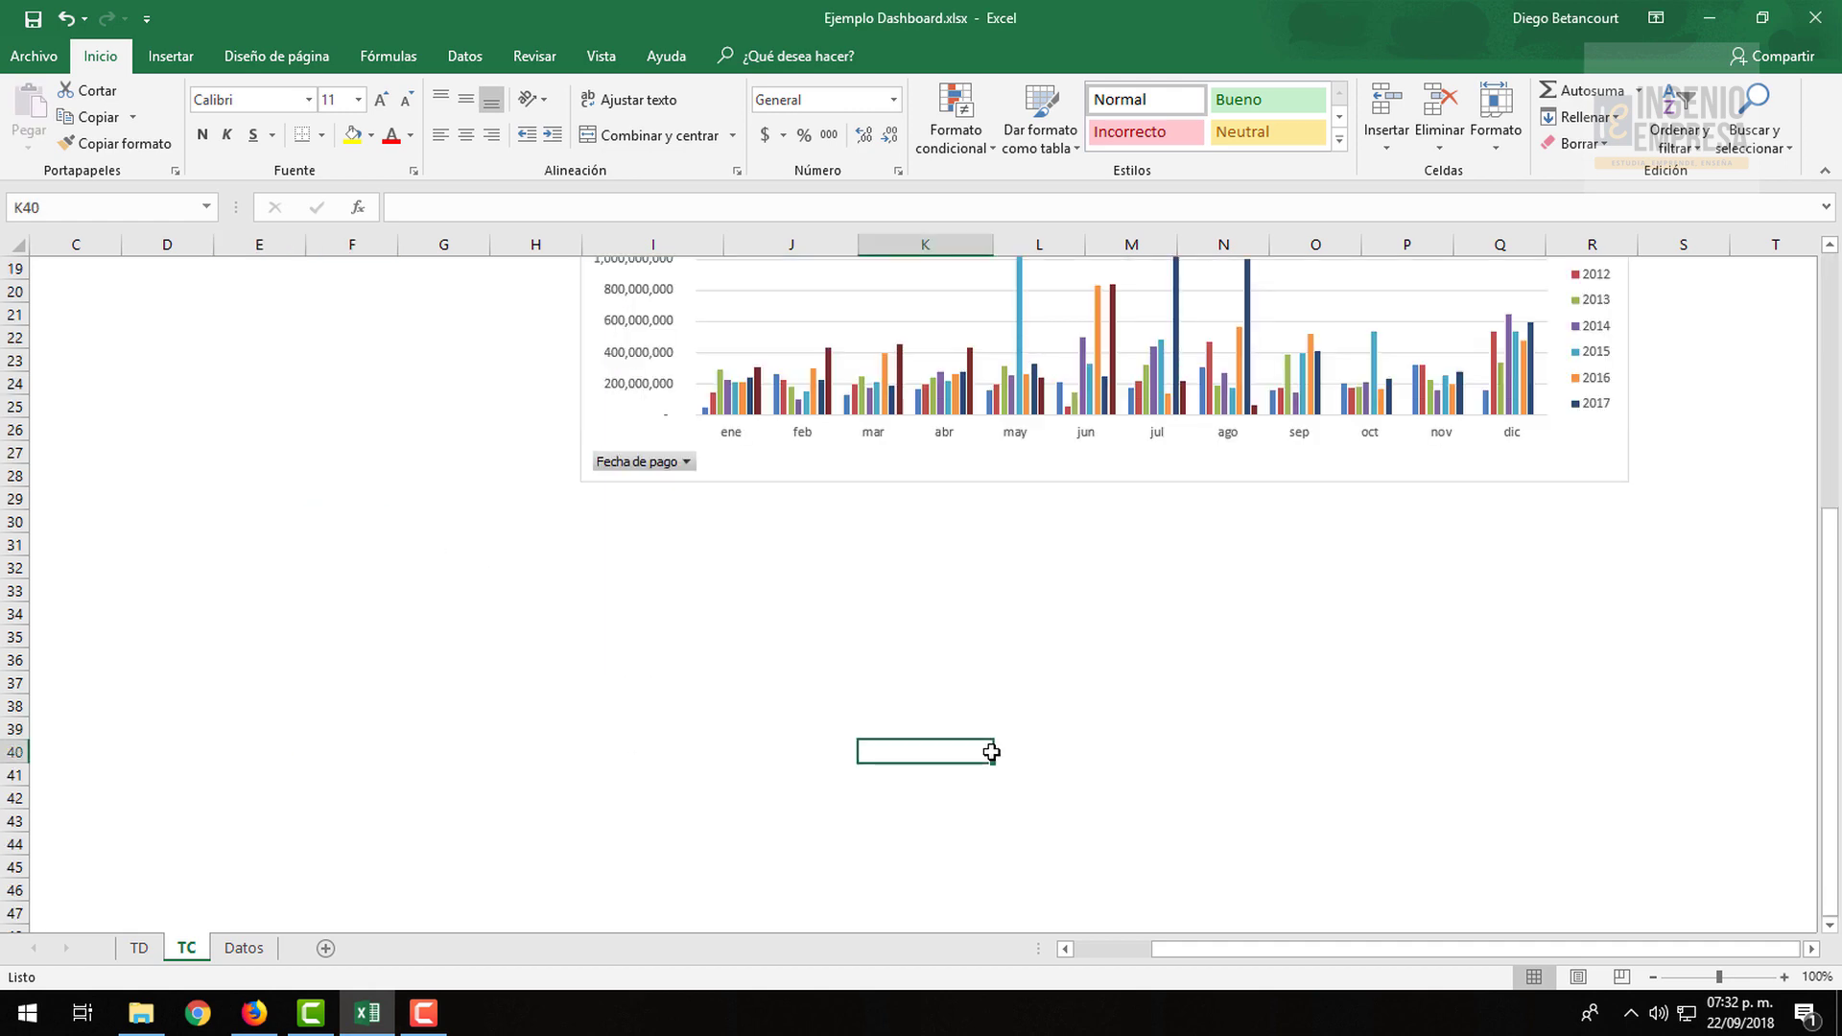
Create a Barra agrupada pivot chart from the copied year pivot and move it clear of the tables
click(140, 950)
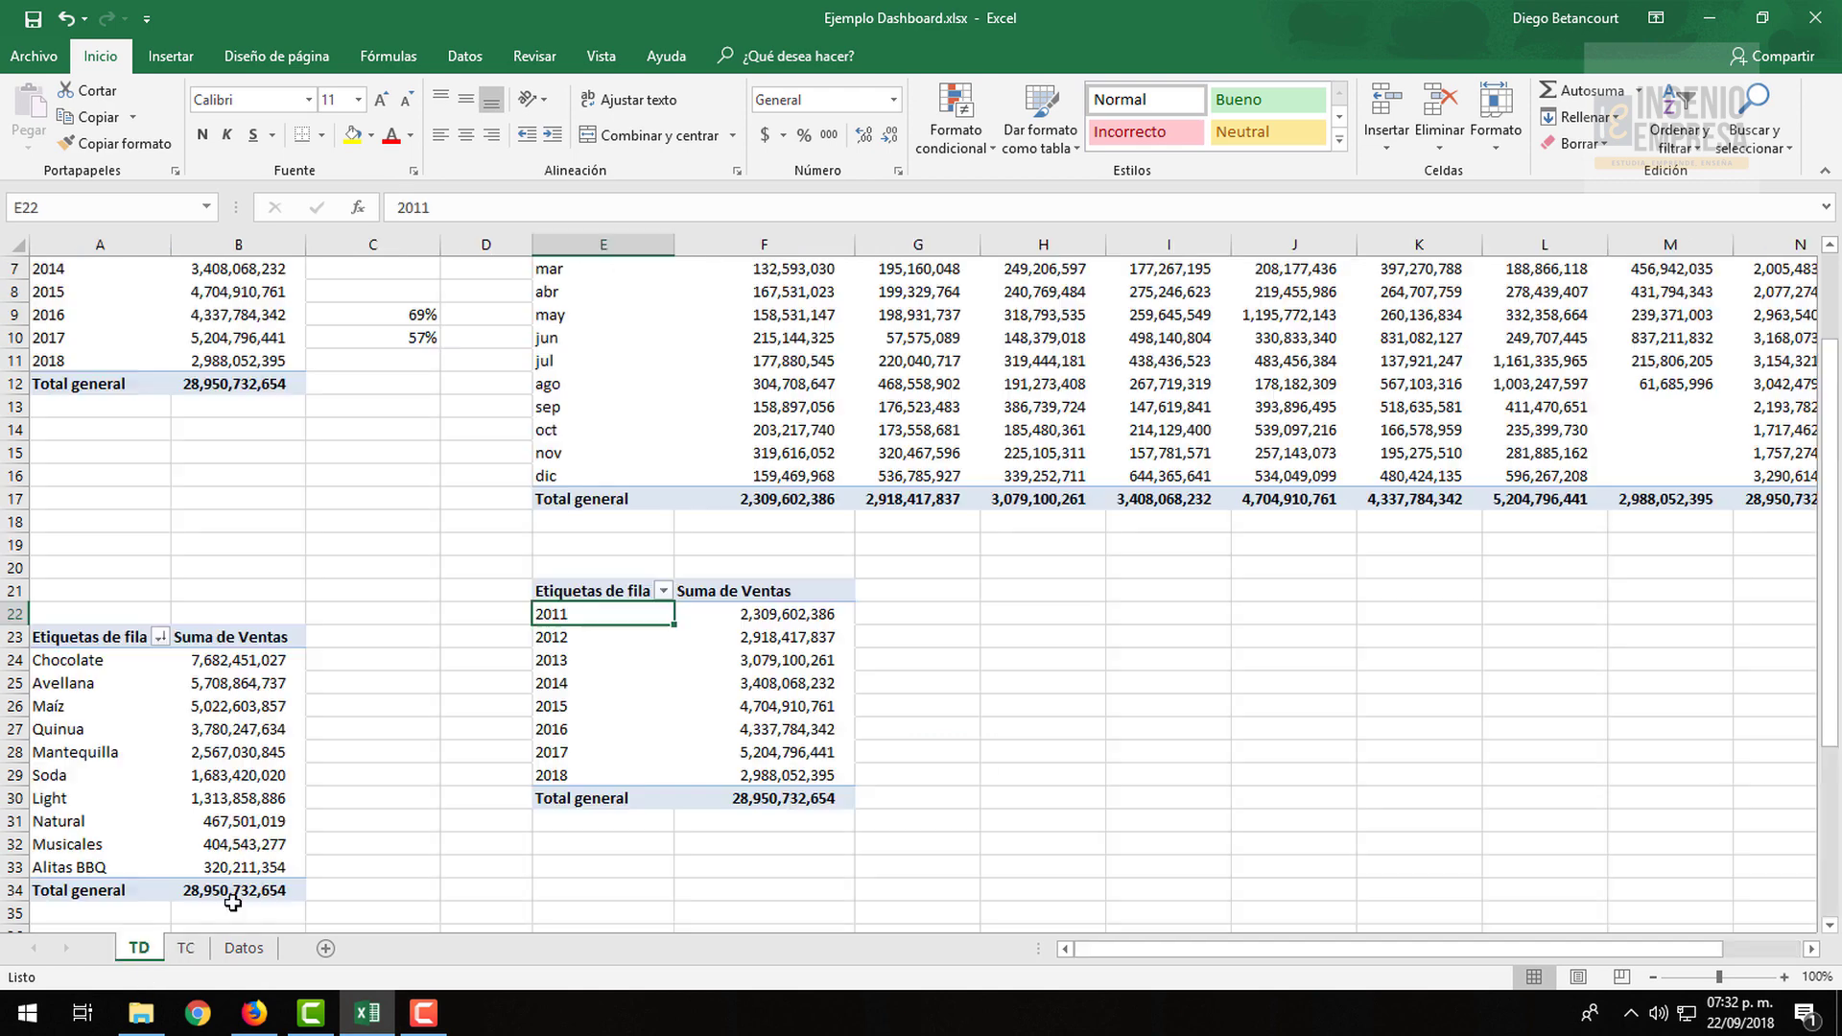
click(1170, 659)
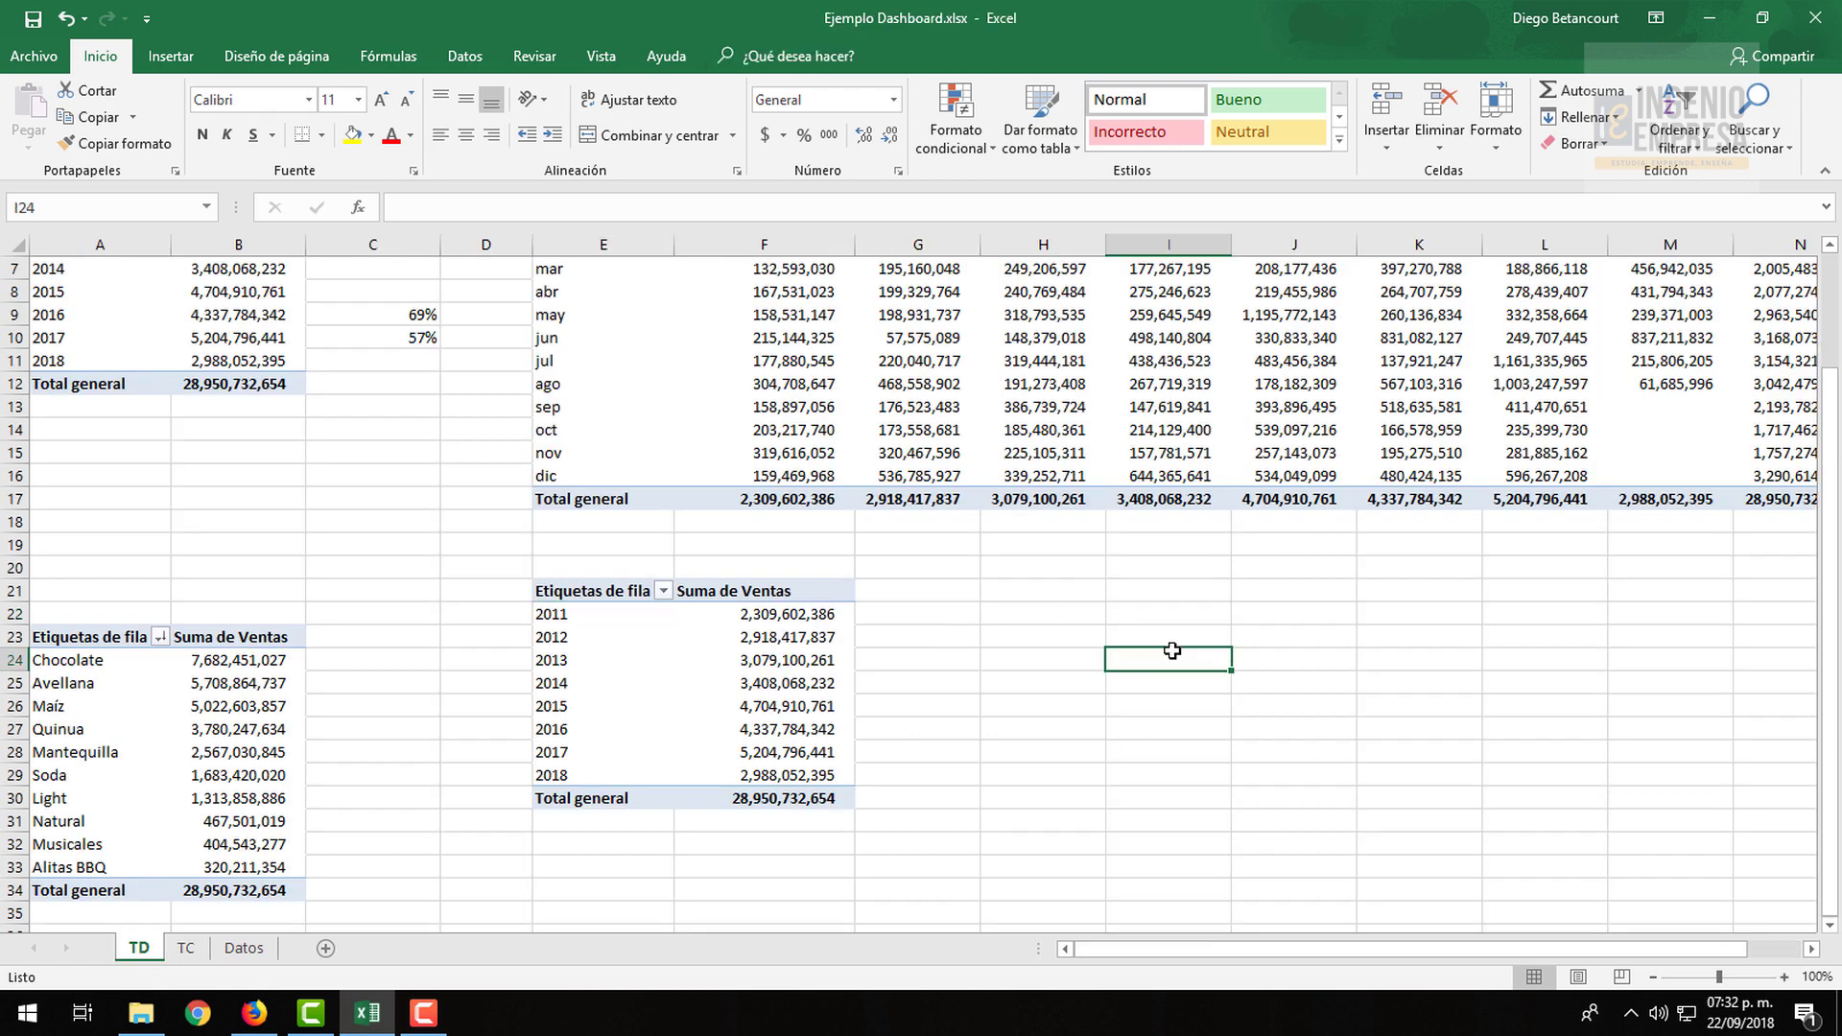
click(801, 658)
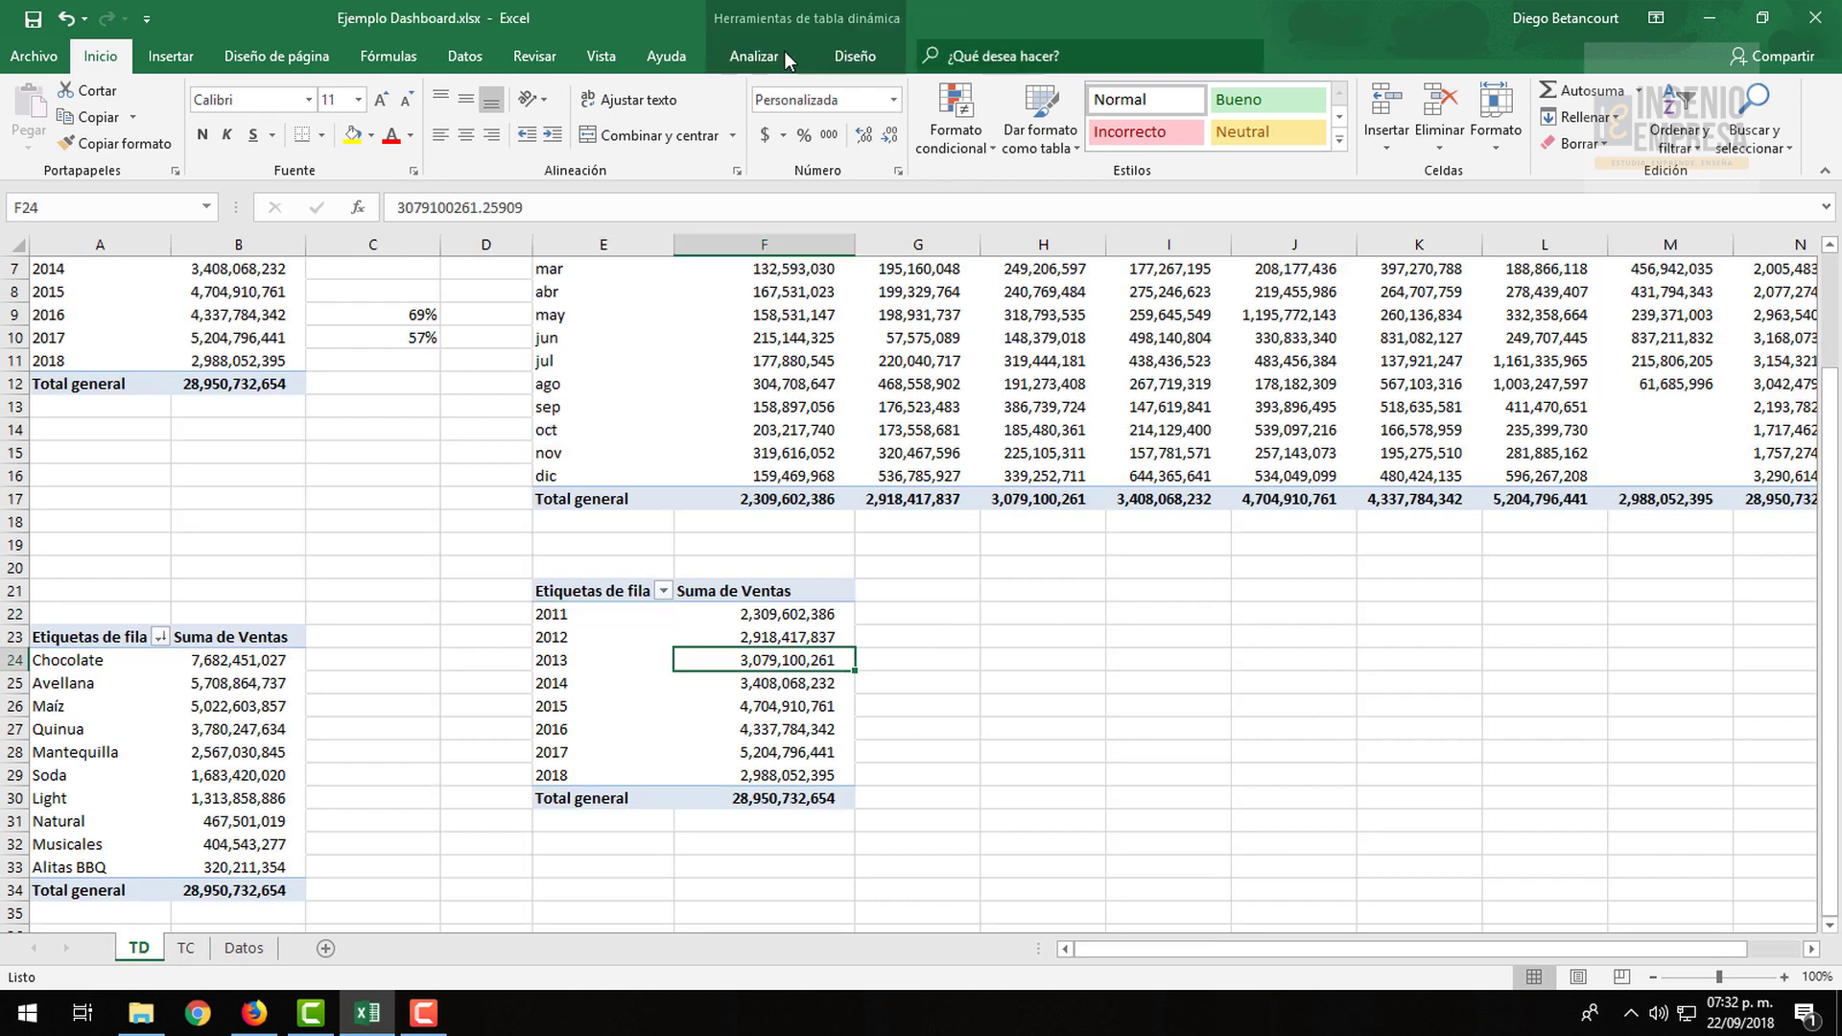
click(1454, 115)
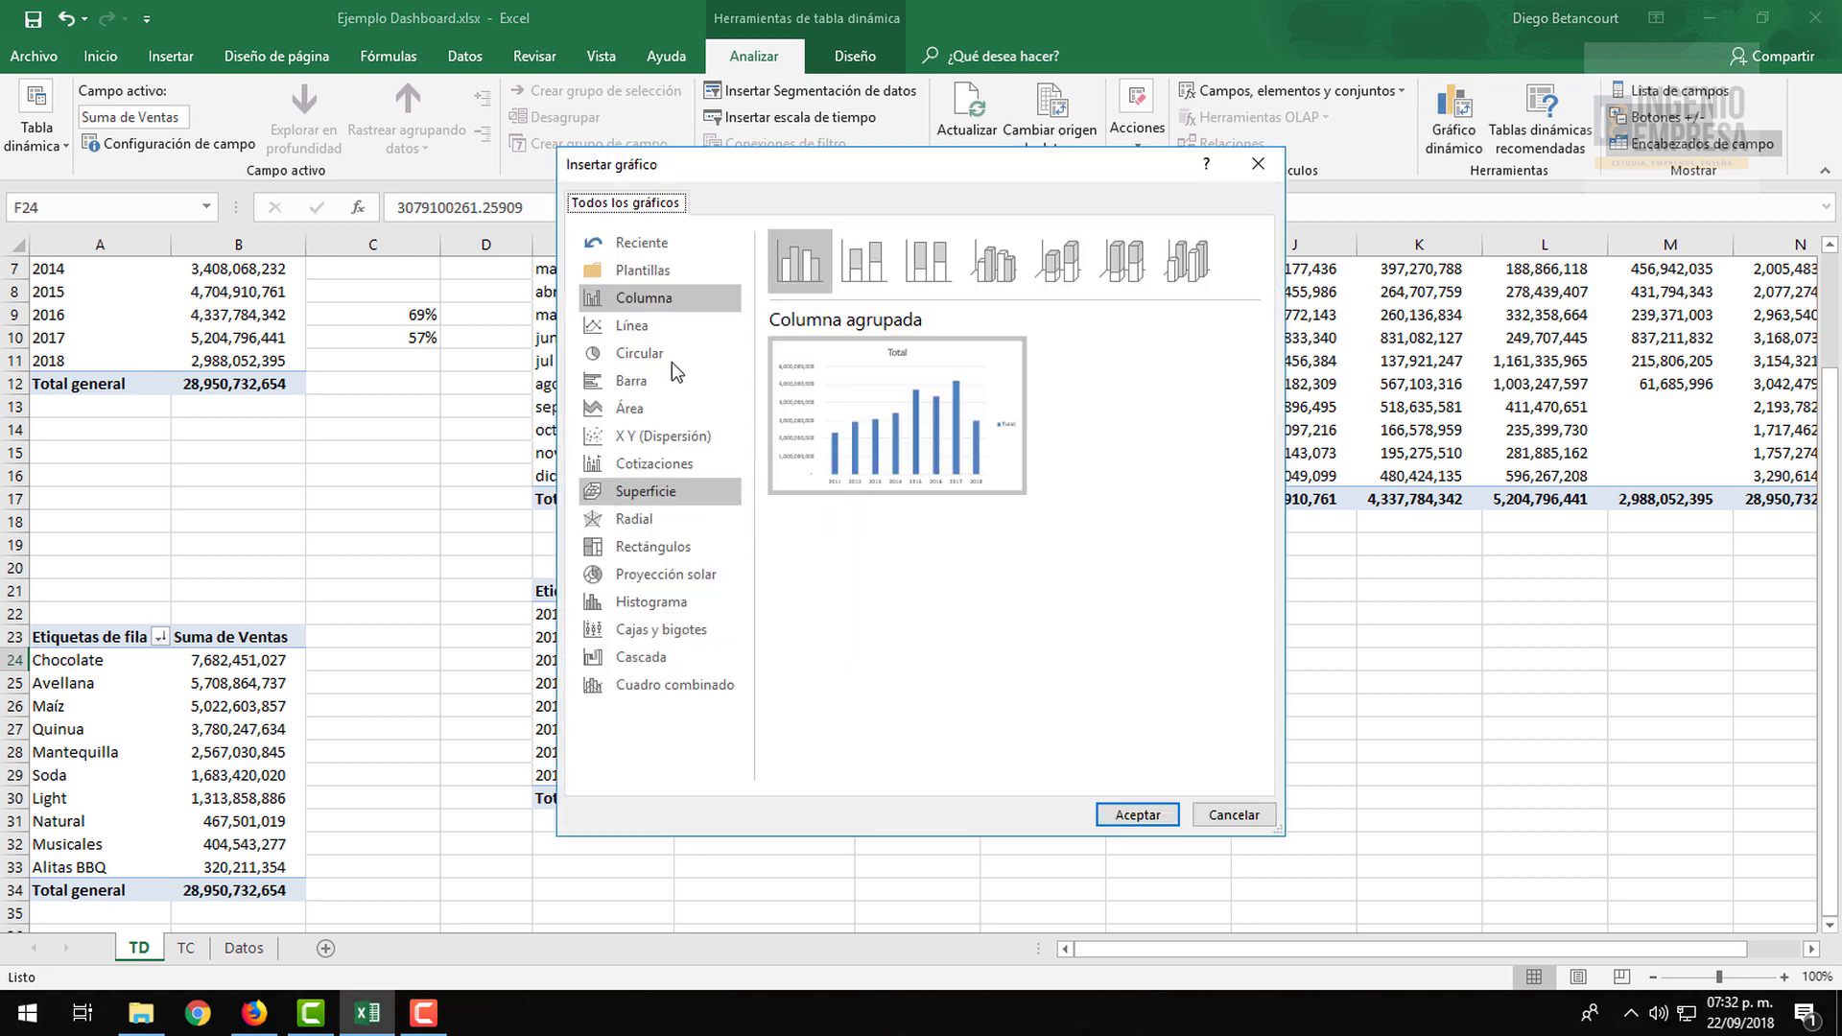
click(631, 381)
click(1138, 815)
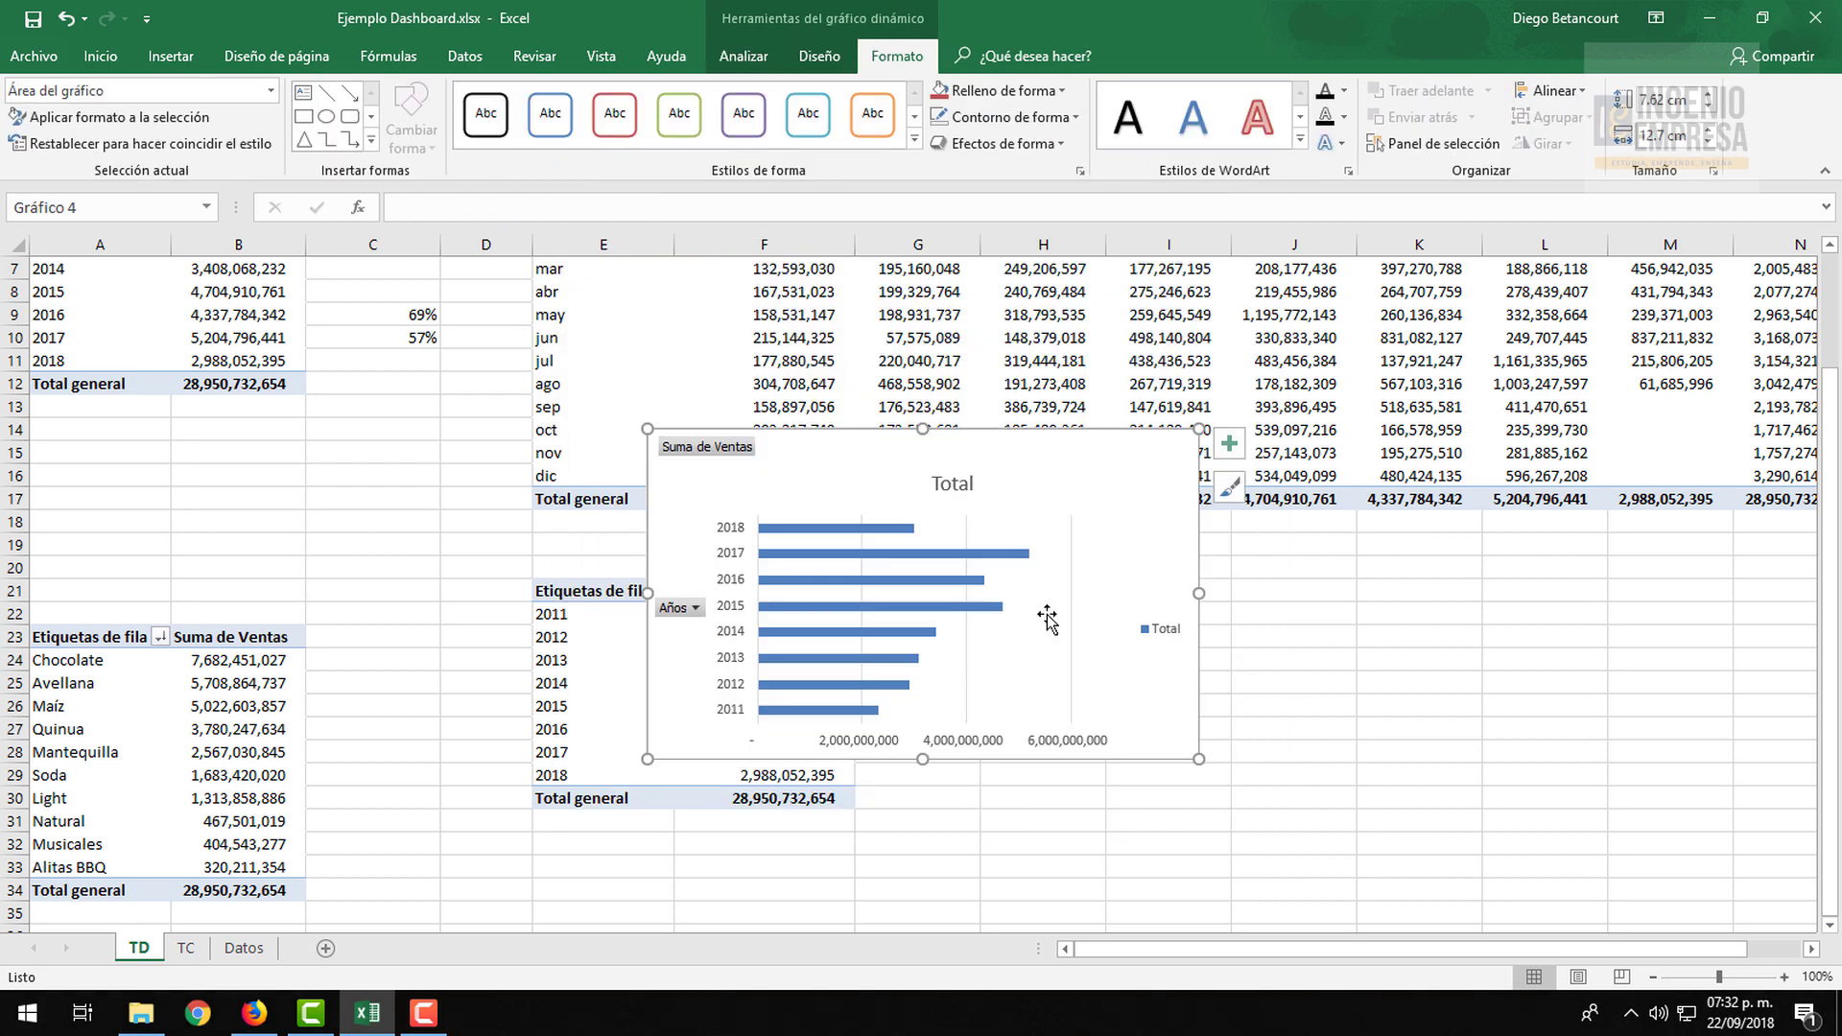
drag(1006, 480, 1337, 583)
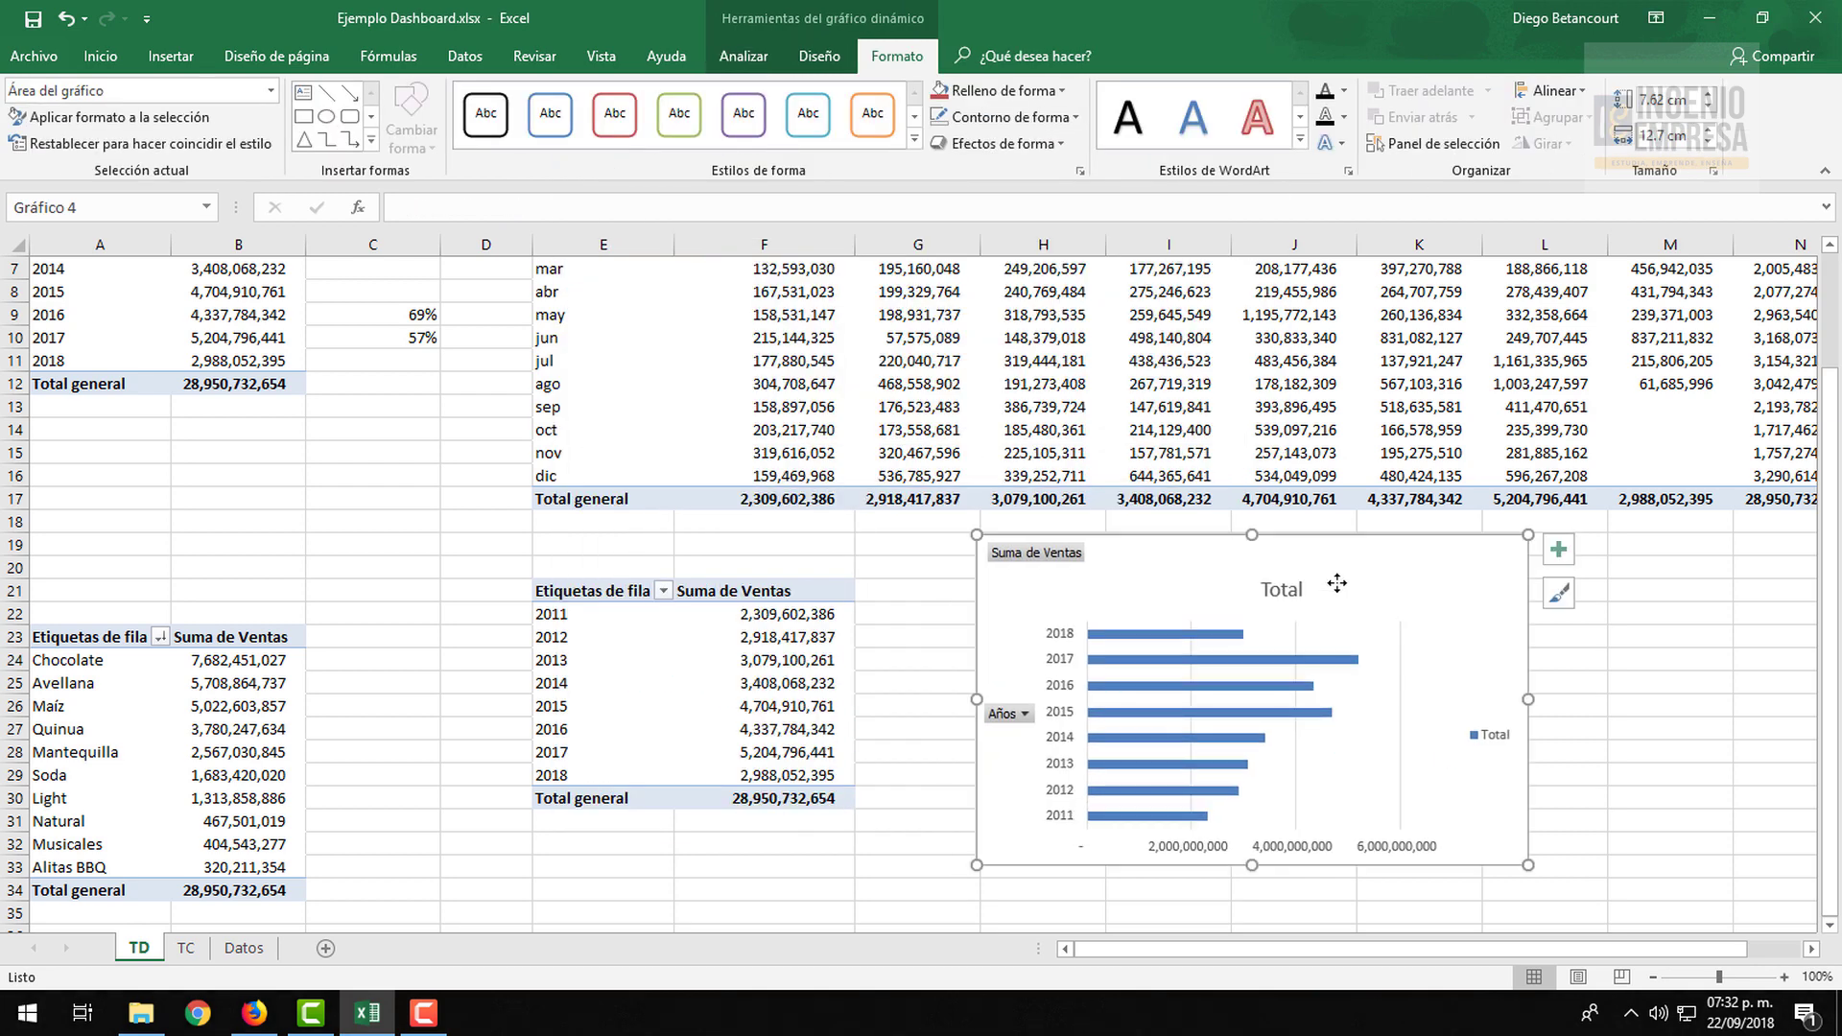
Paste the yearly sales bar chart onto TC and drag it up toward the dashboard
click(186, 948)
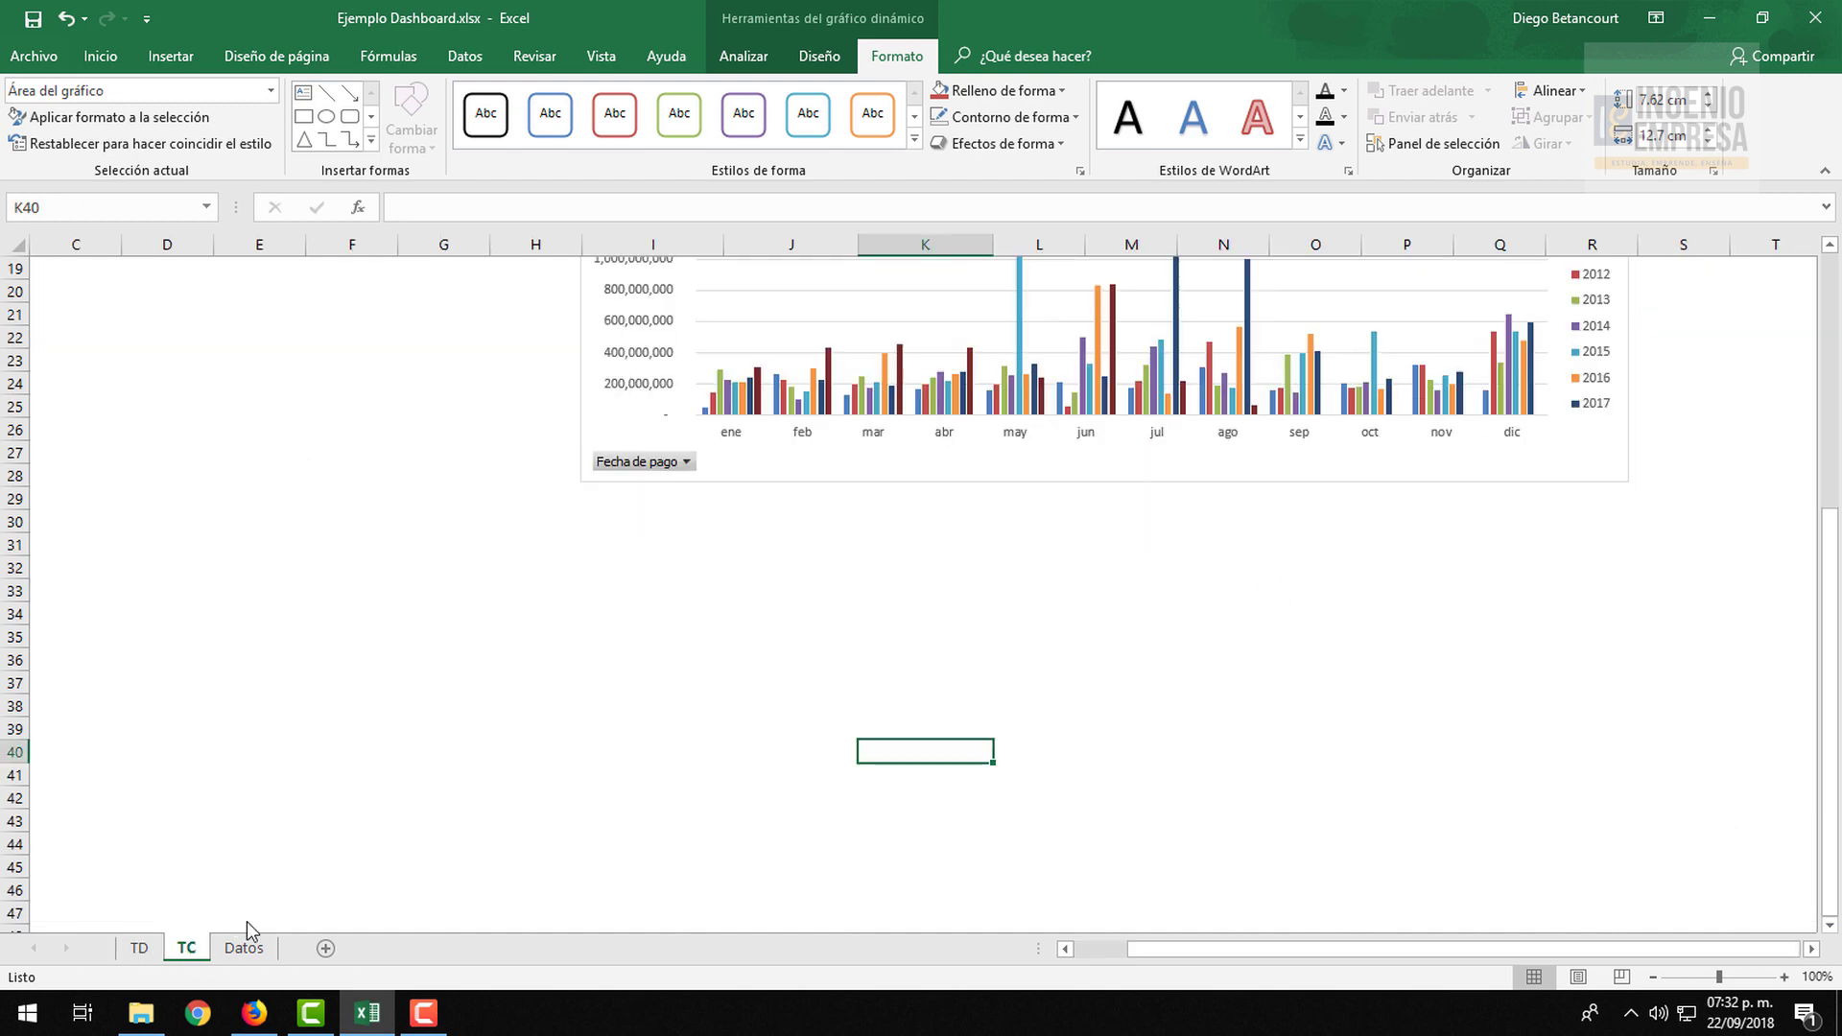
key(ctrl+v)
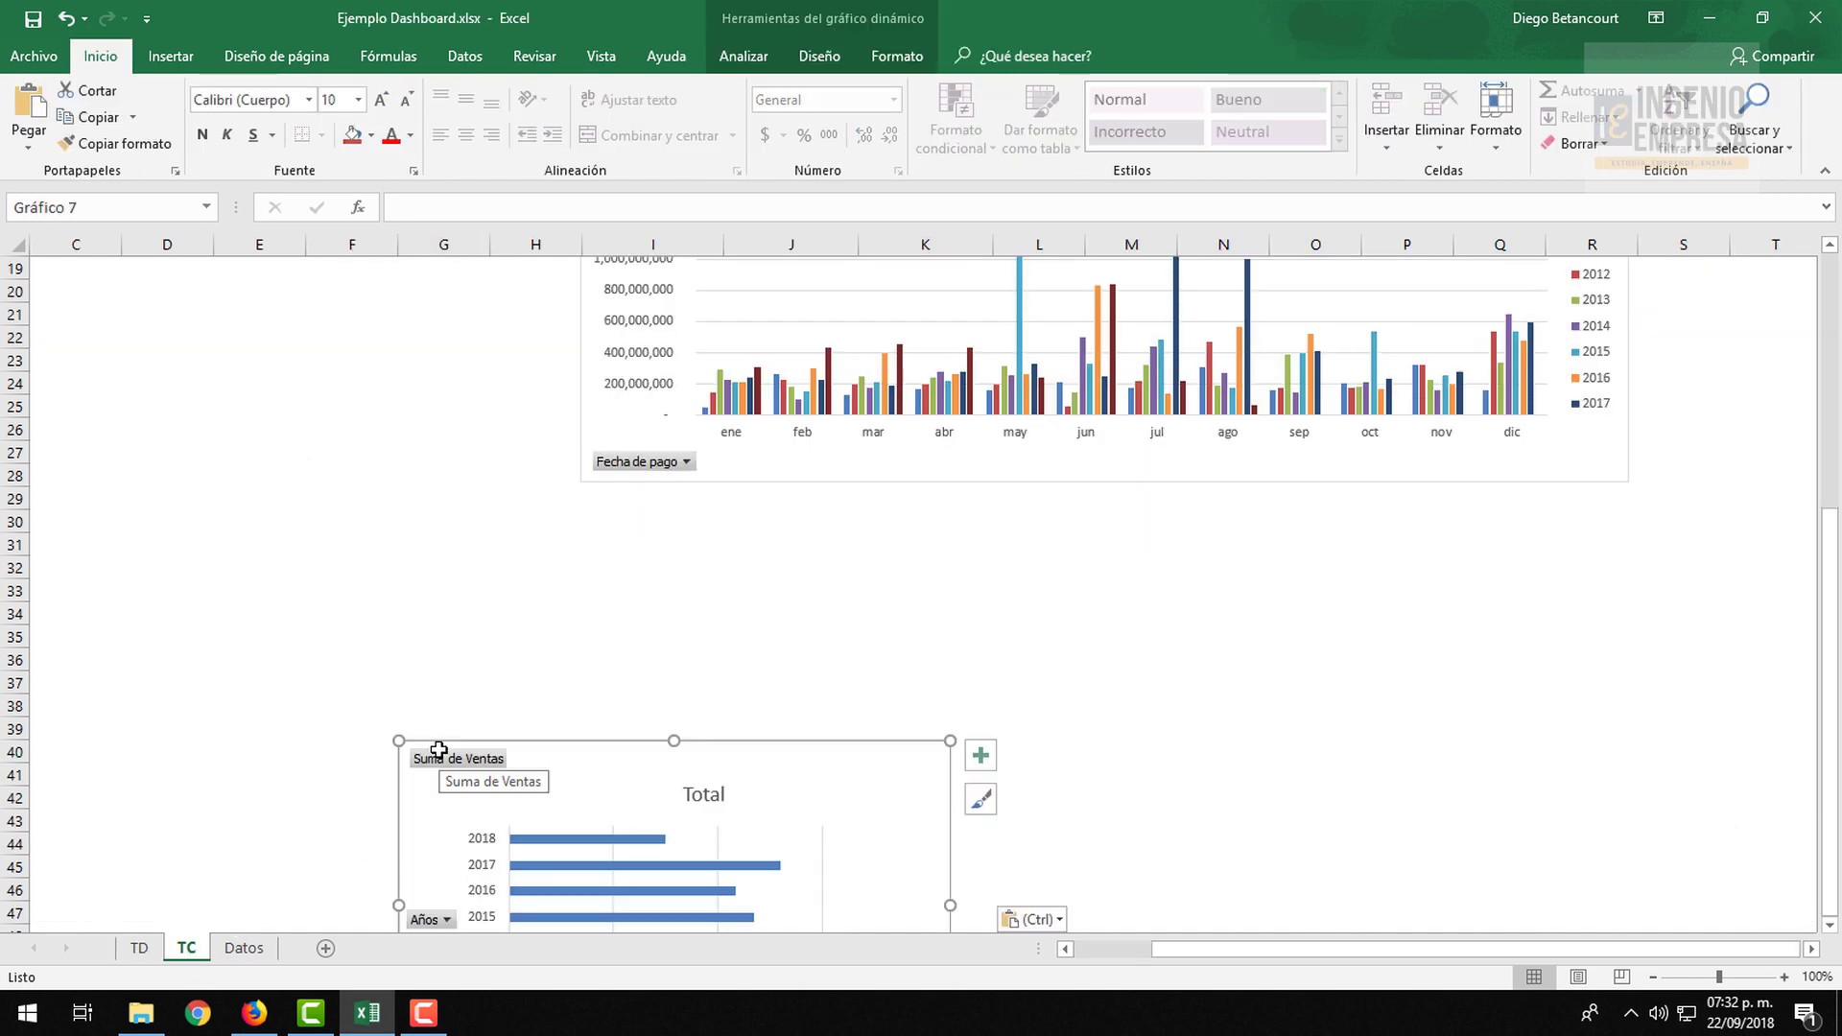
drag(510, 633, 197, 187)
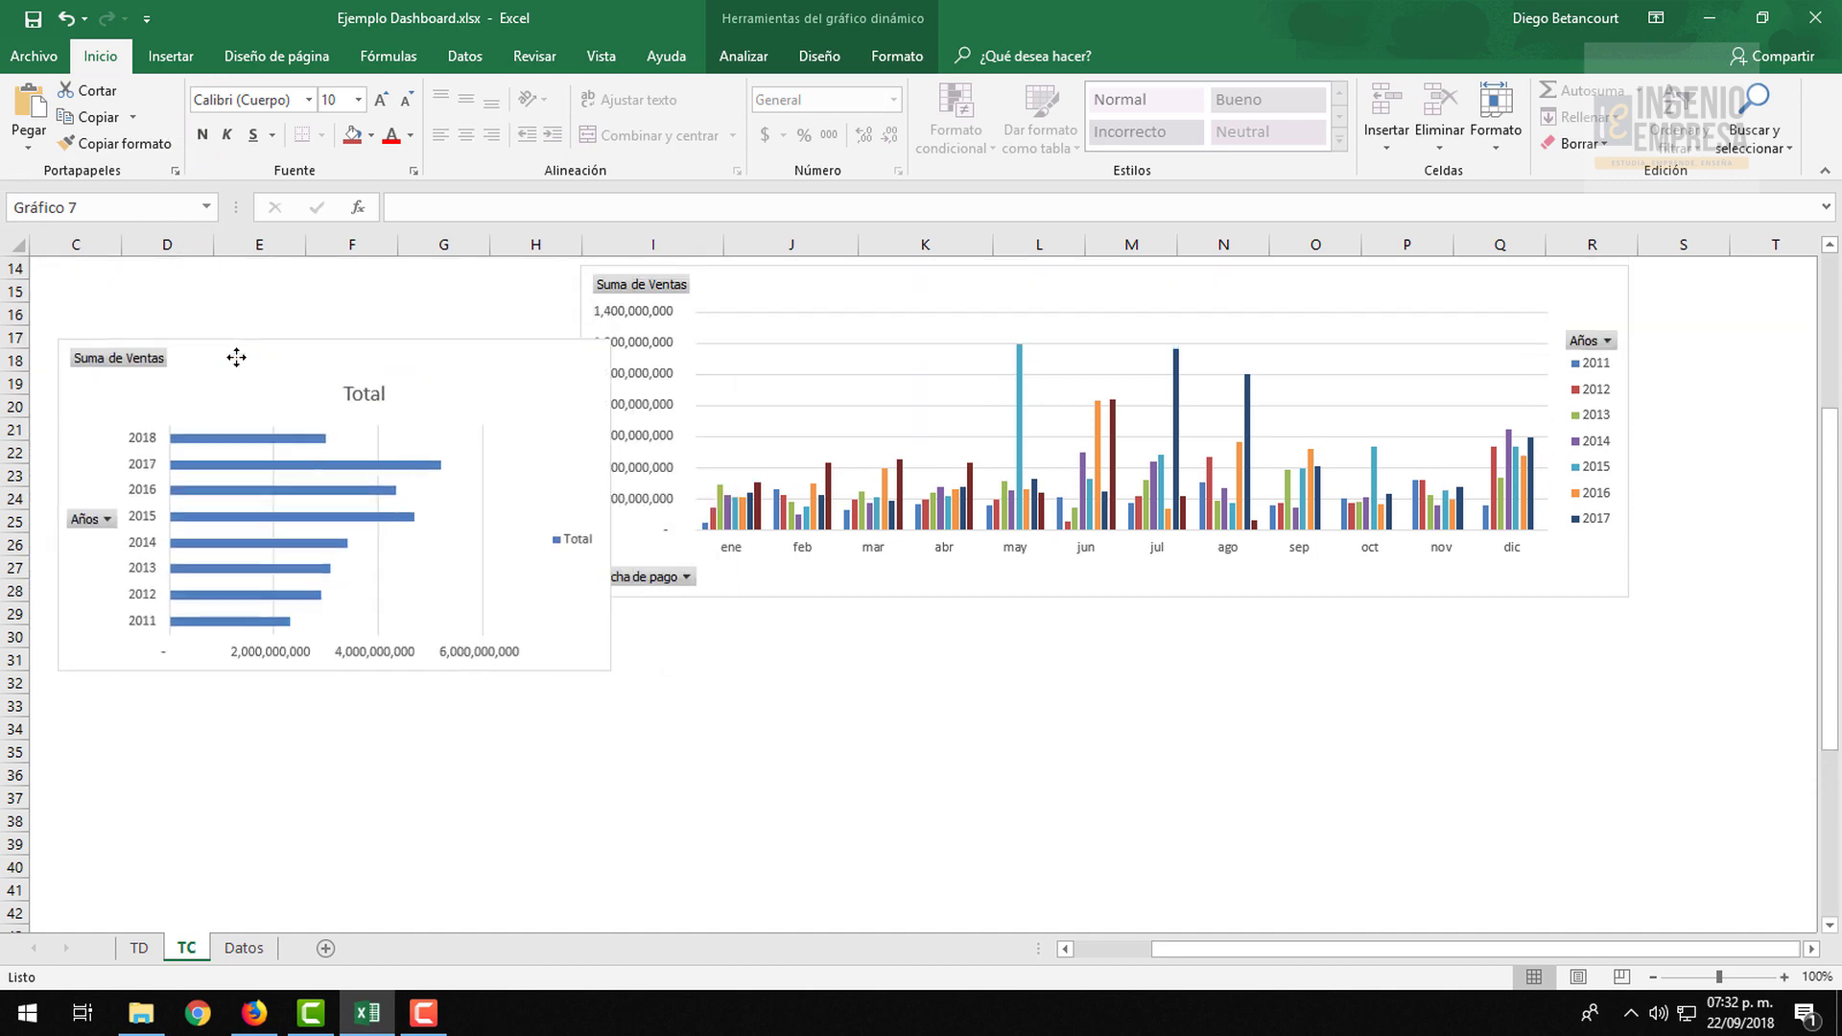
drag(197, 187, 427, 756)
drag(498, 624, 448, 431)
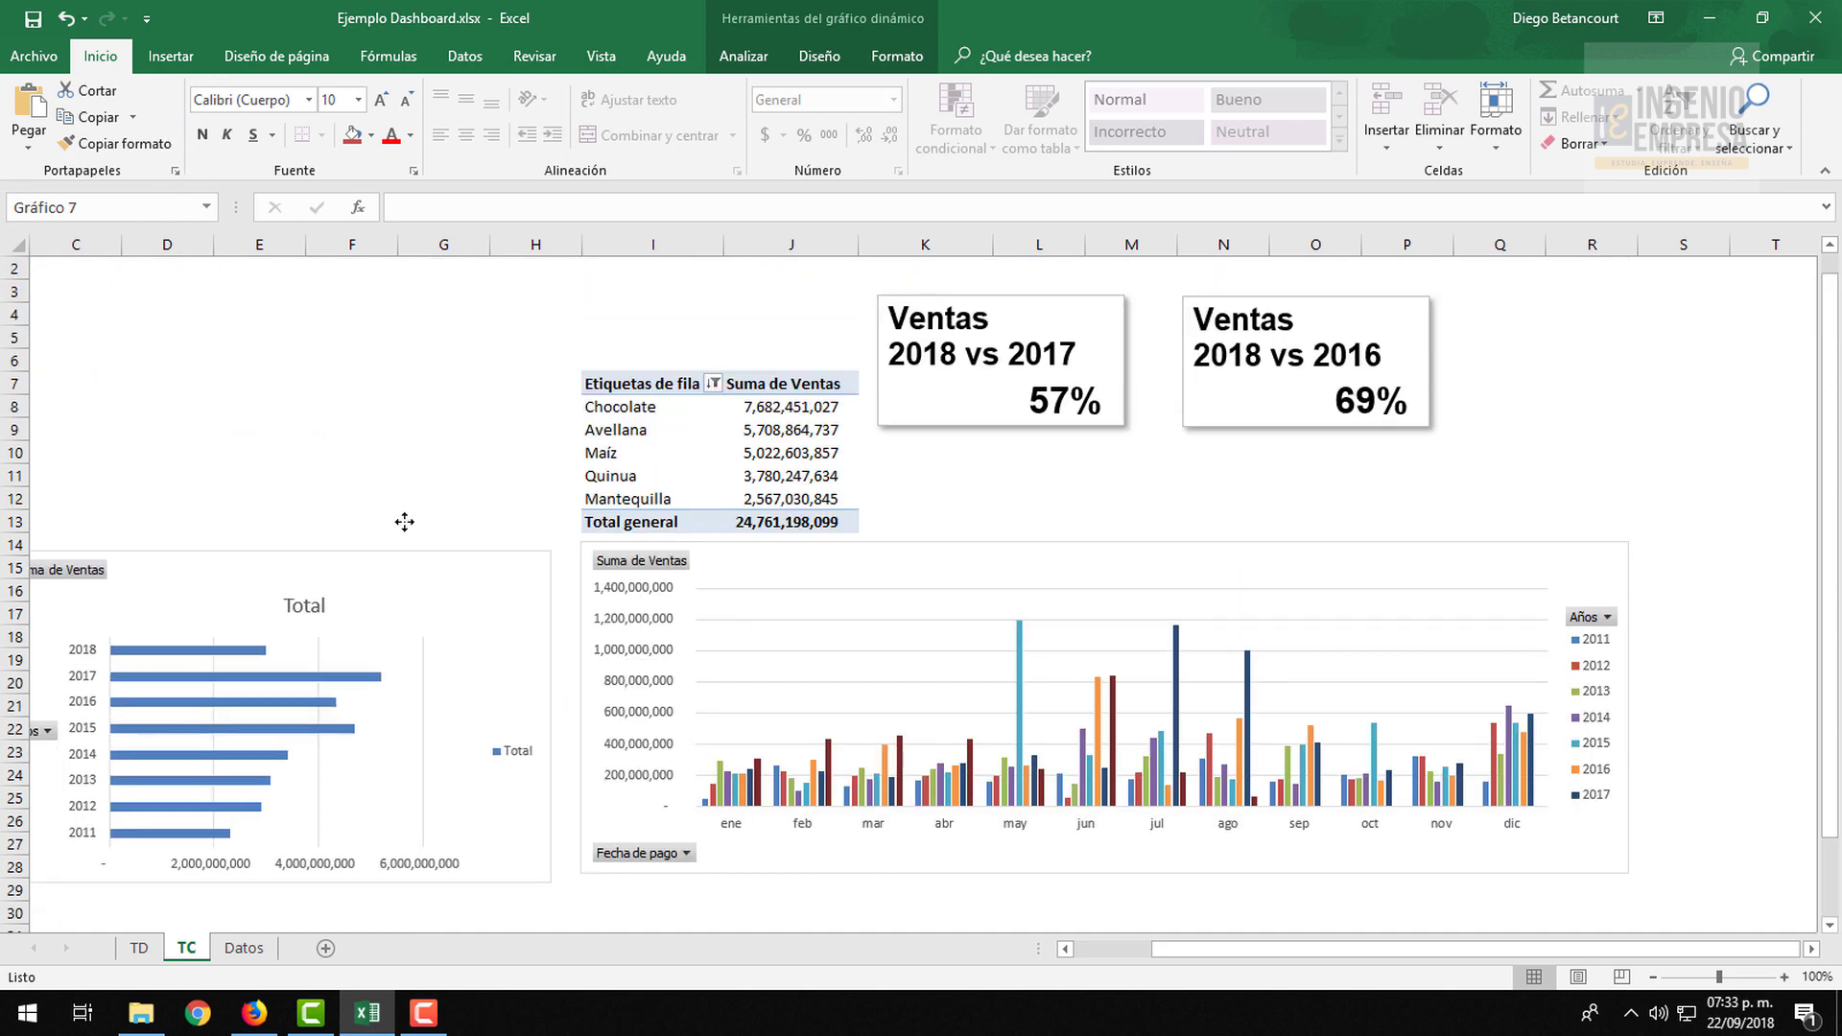
click(451, 379)
Fine-tune the bar chart's position left of the product sales table
scroll(422, 412, up, 1)
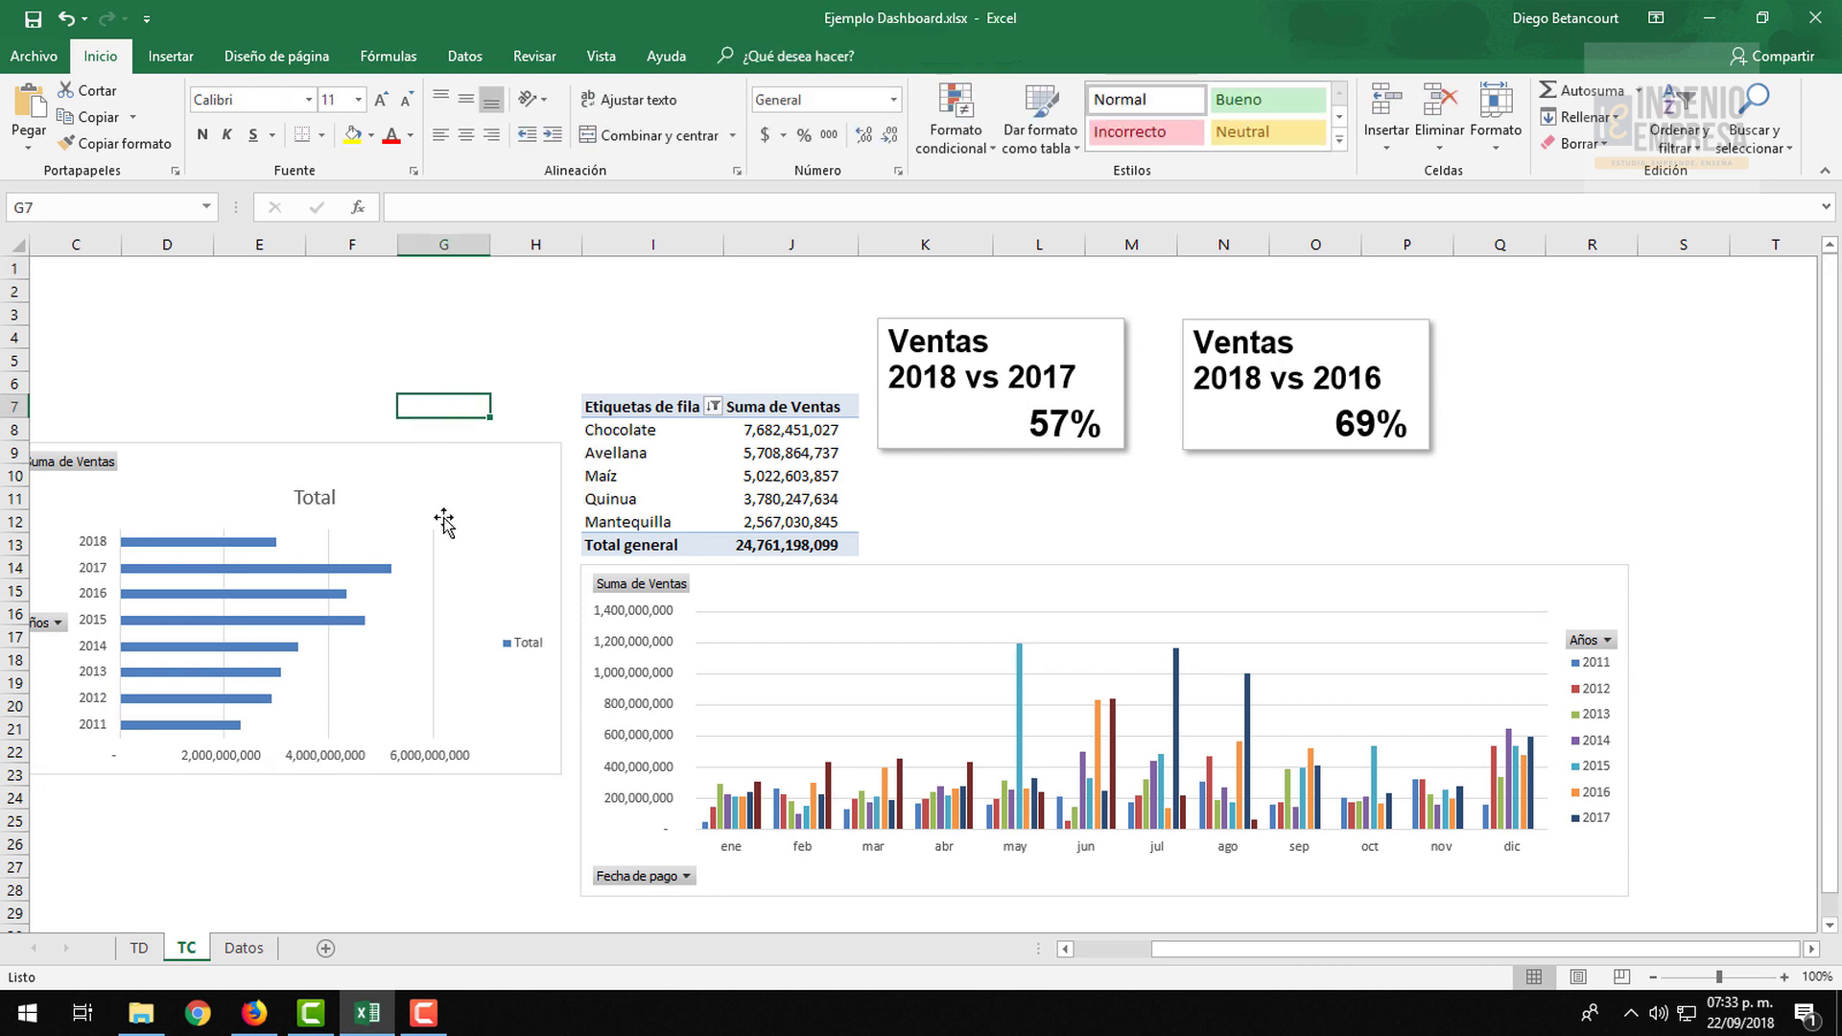
click(480, 460)
drag(462, 437, 485, 407)
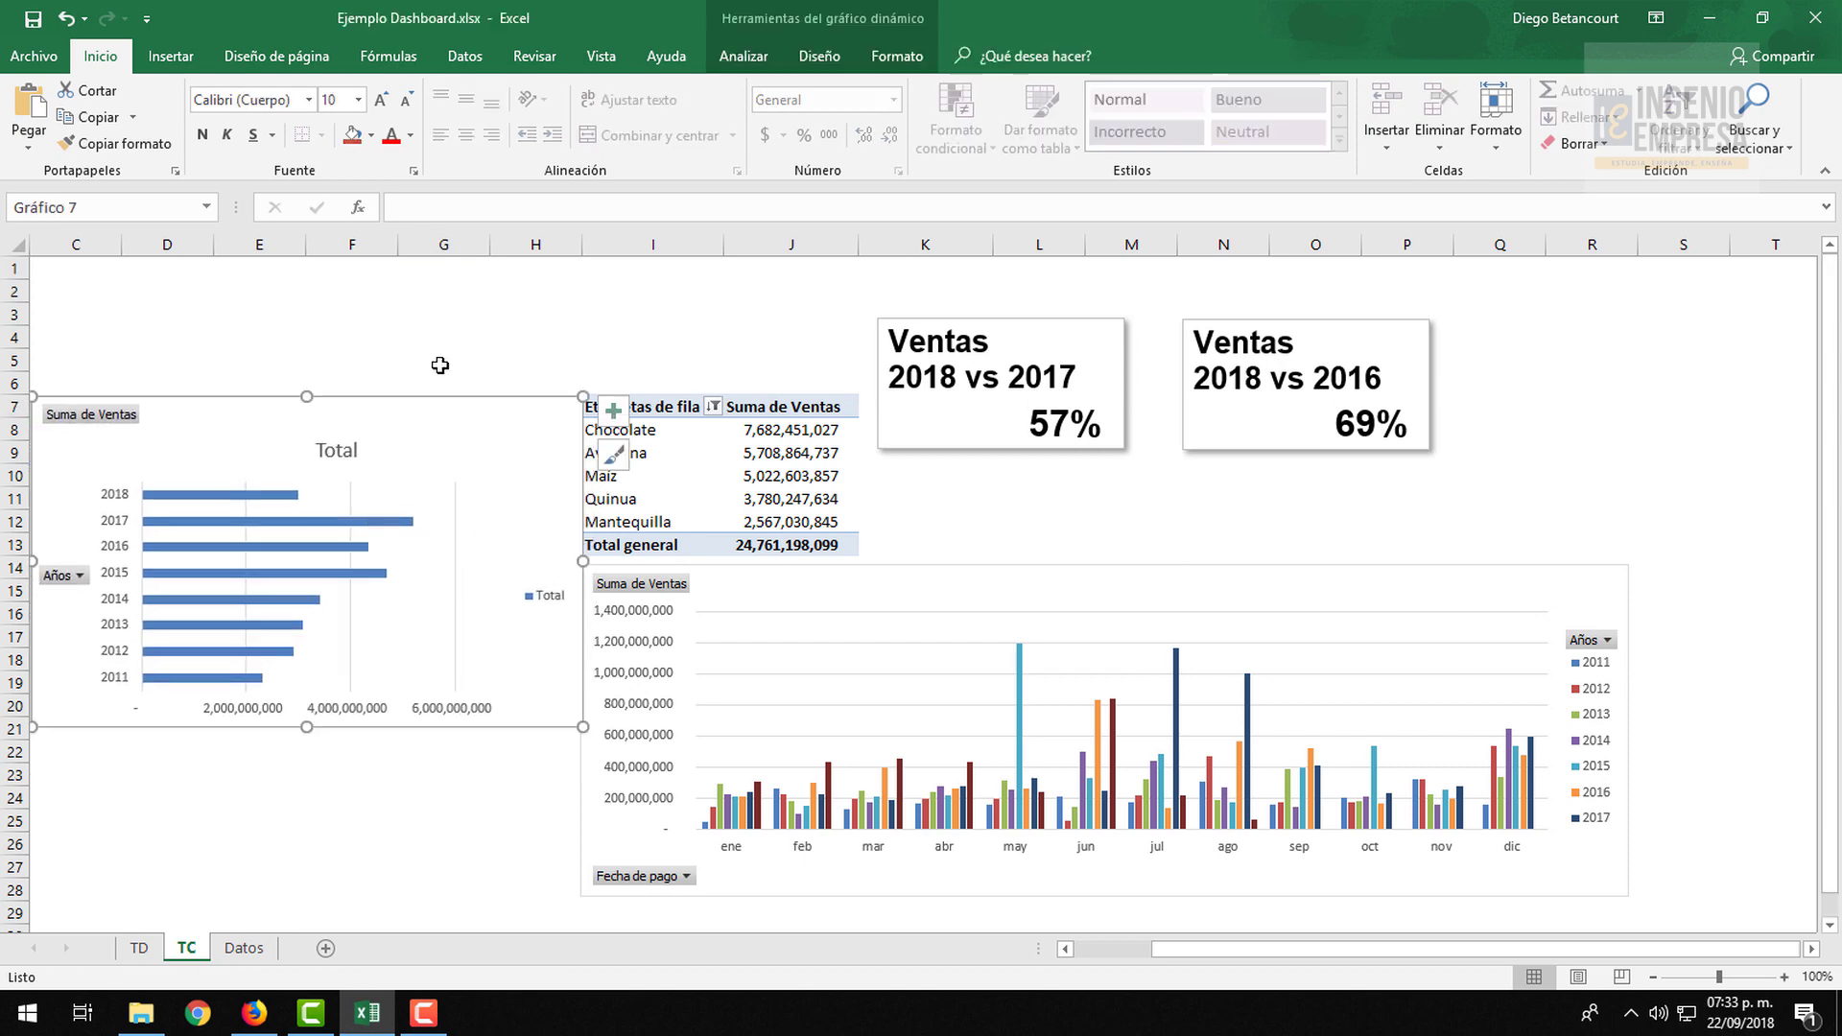
click(443, 359)
click(302, 814)
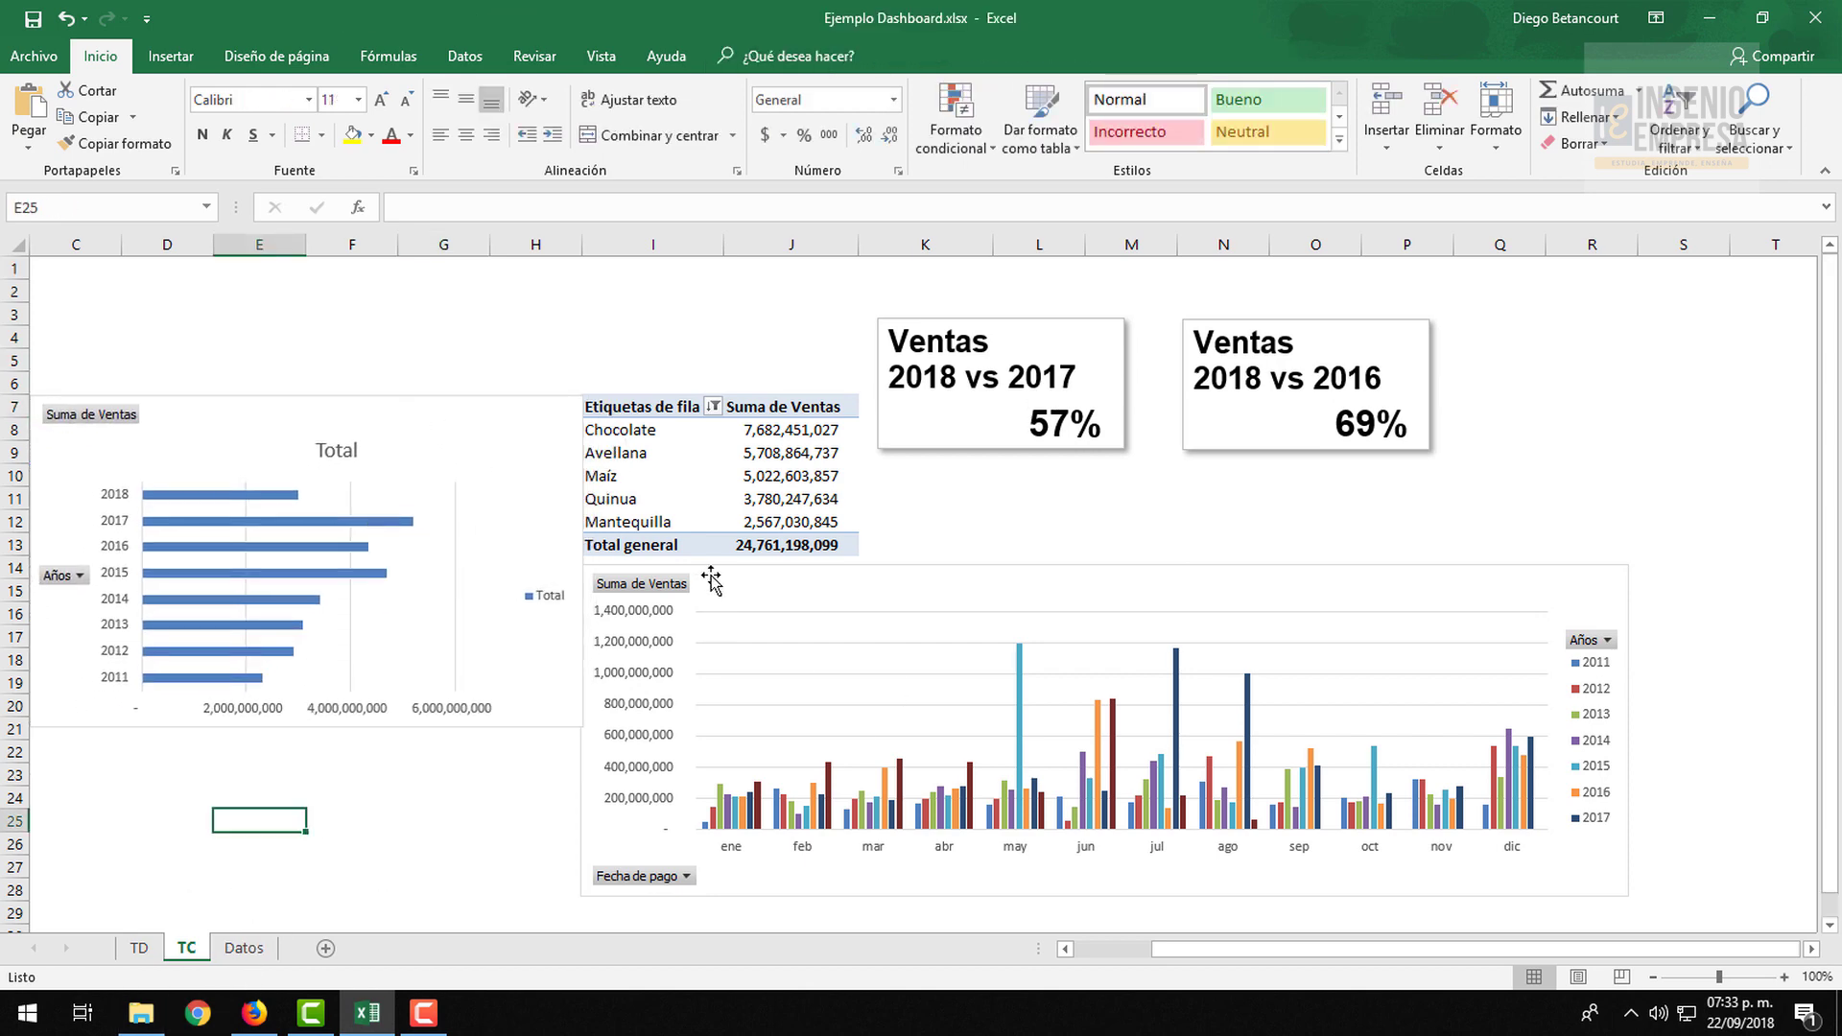
click(300, 351)
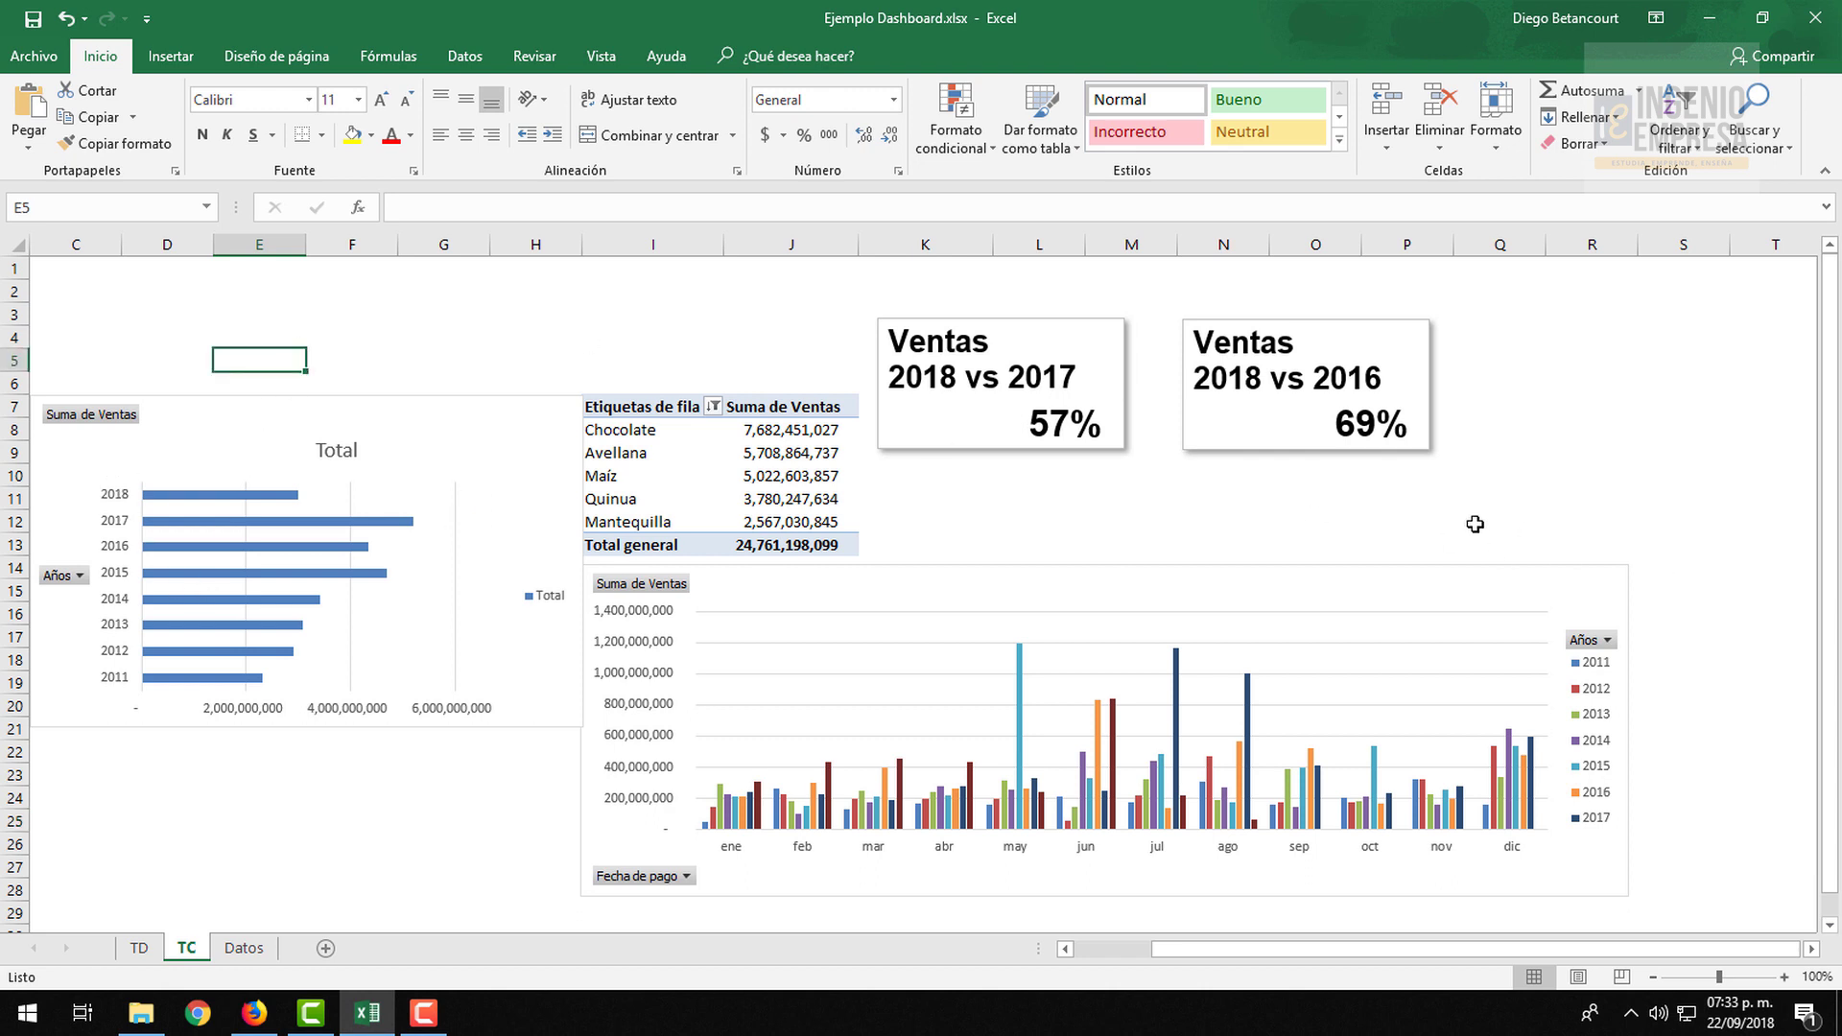
click(1569, 477)
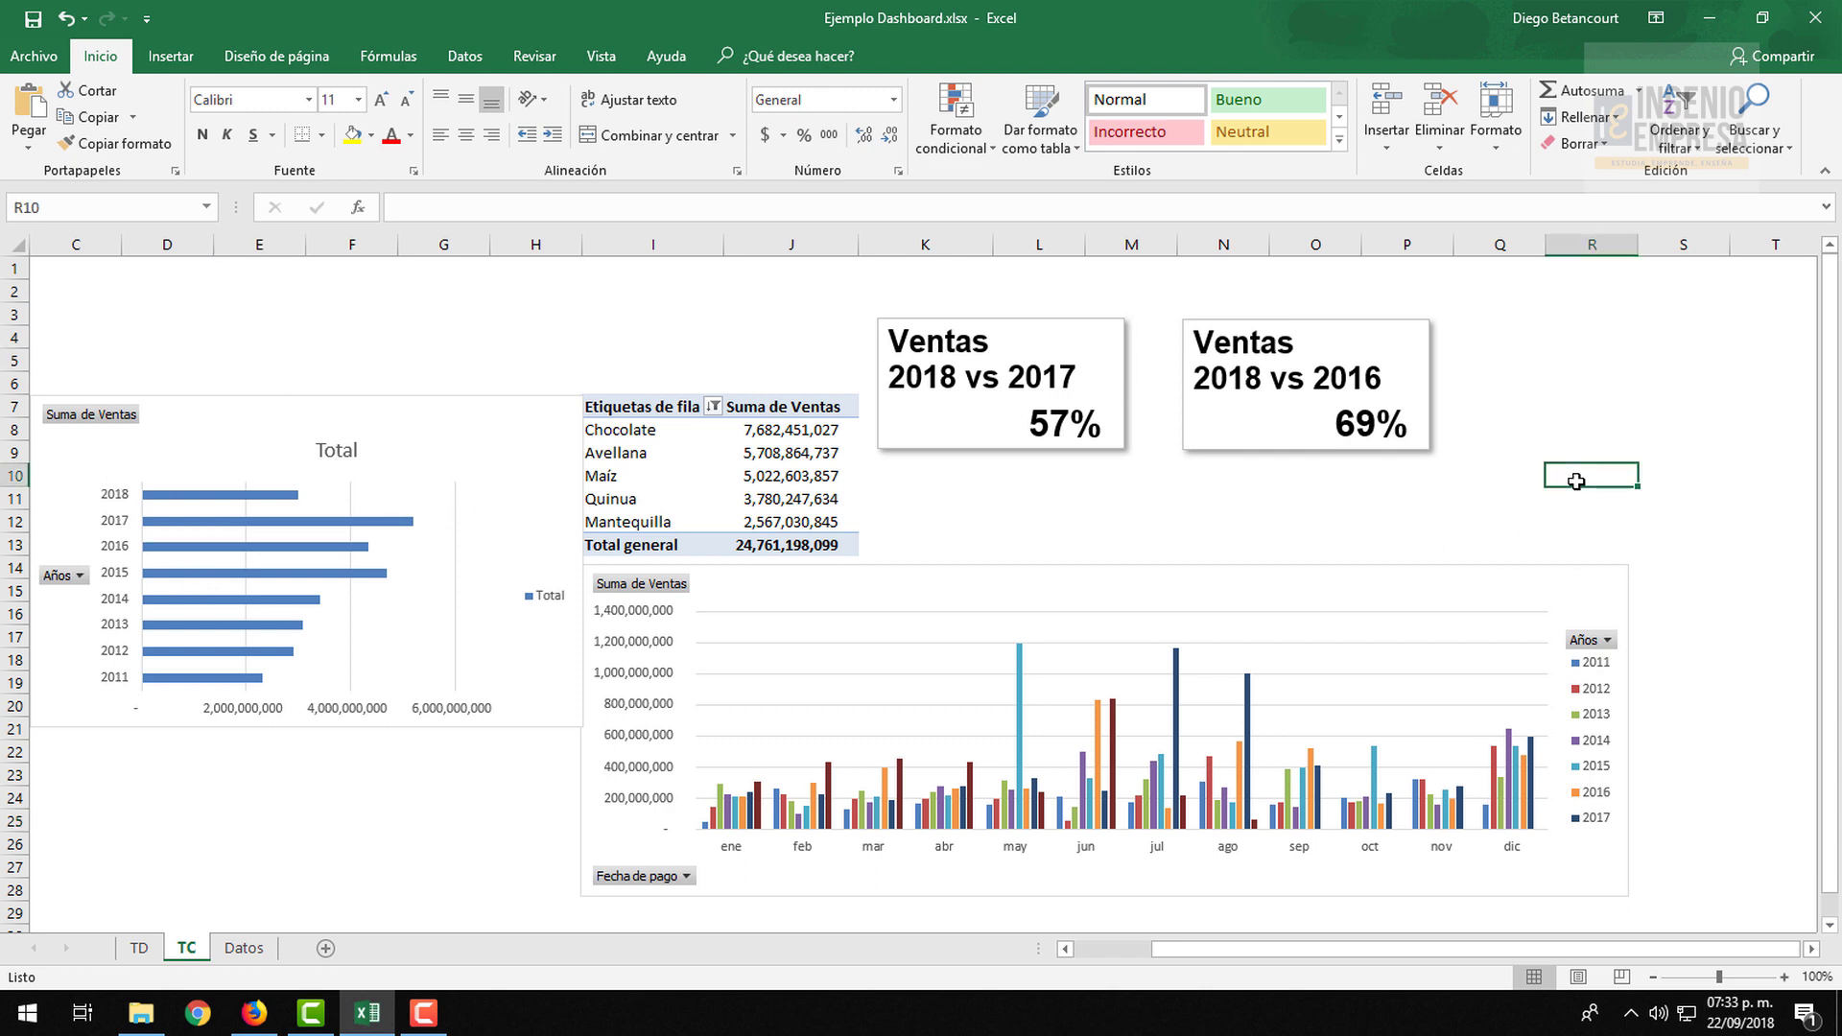
click(273, 355)
Hide all field buttons on the yearly sales bar chart
right_click(114, 410)
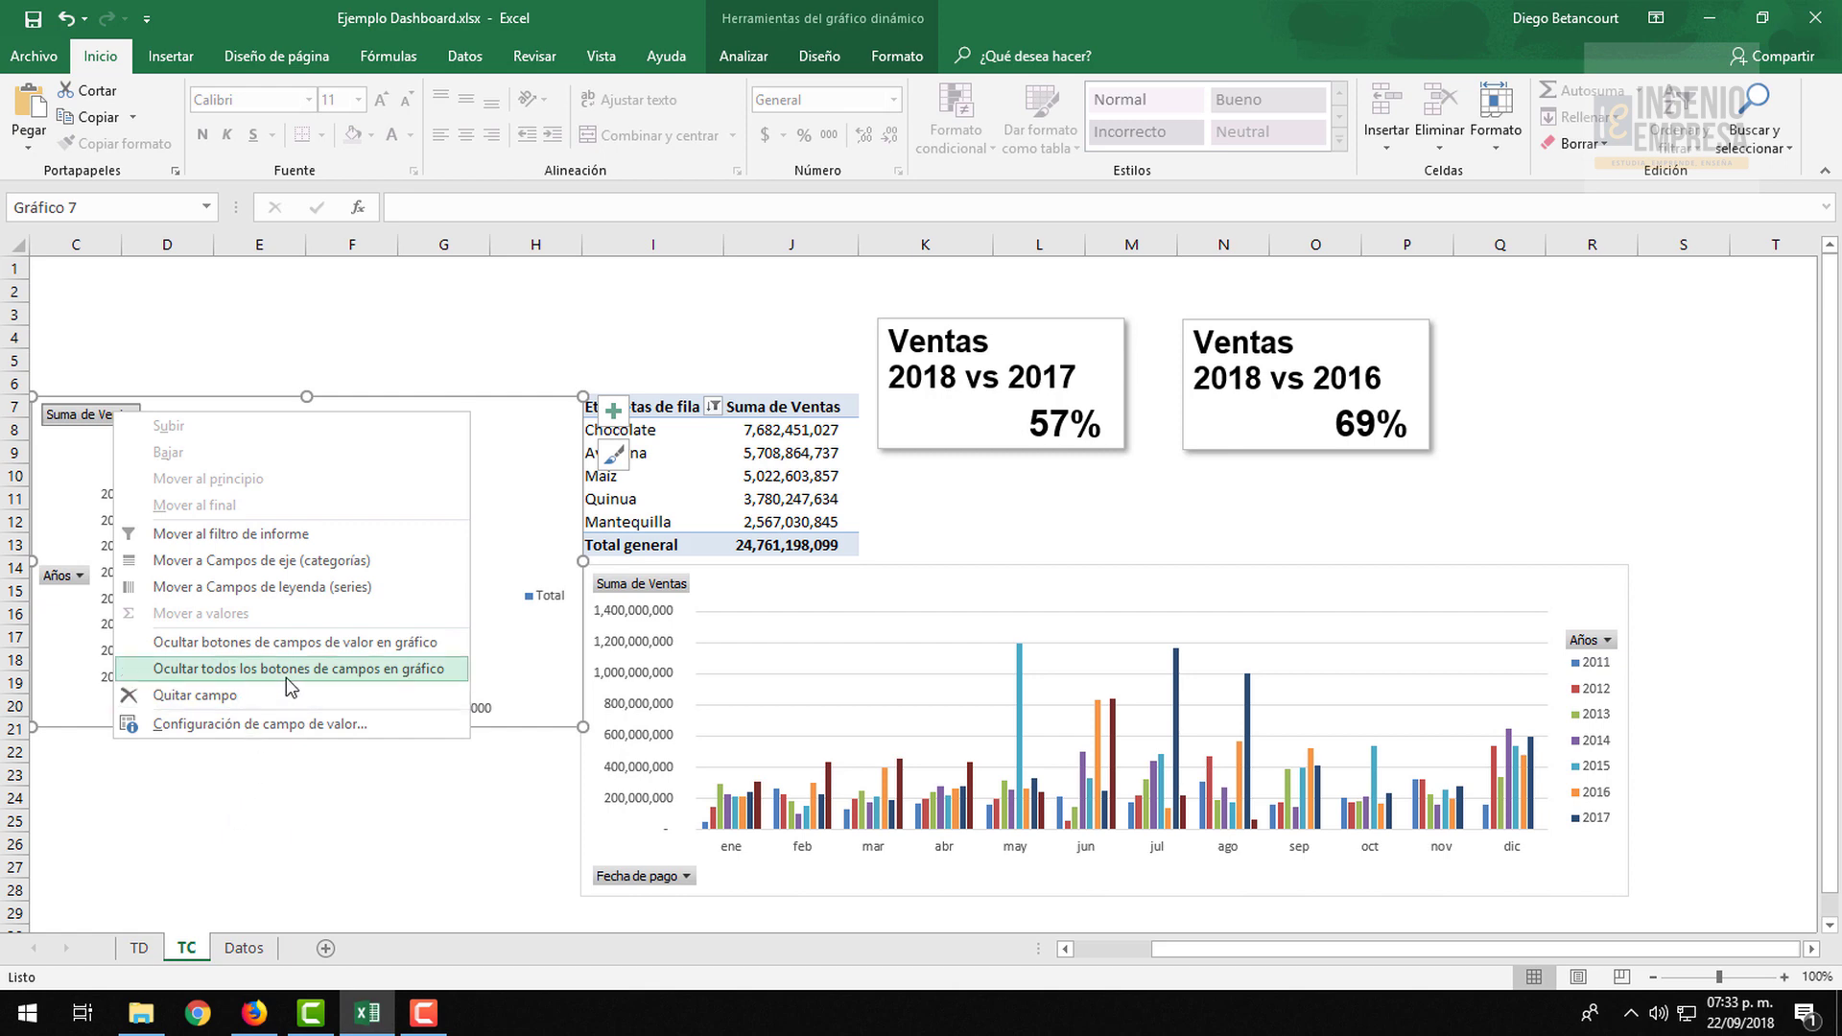
click(372, 666)
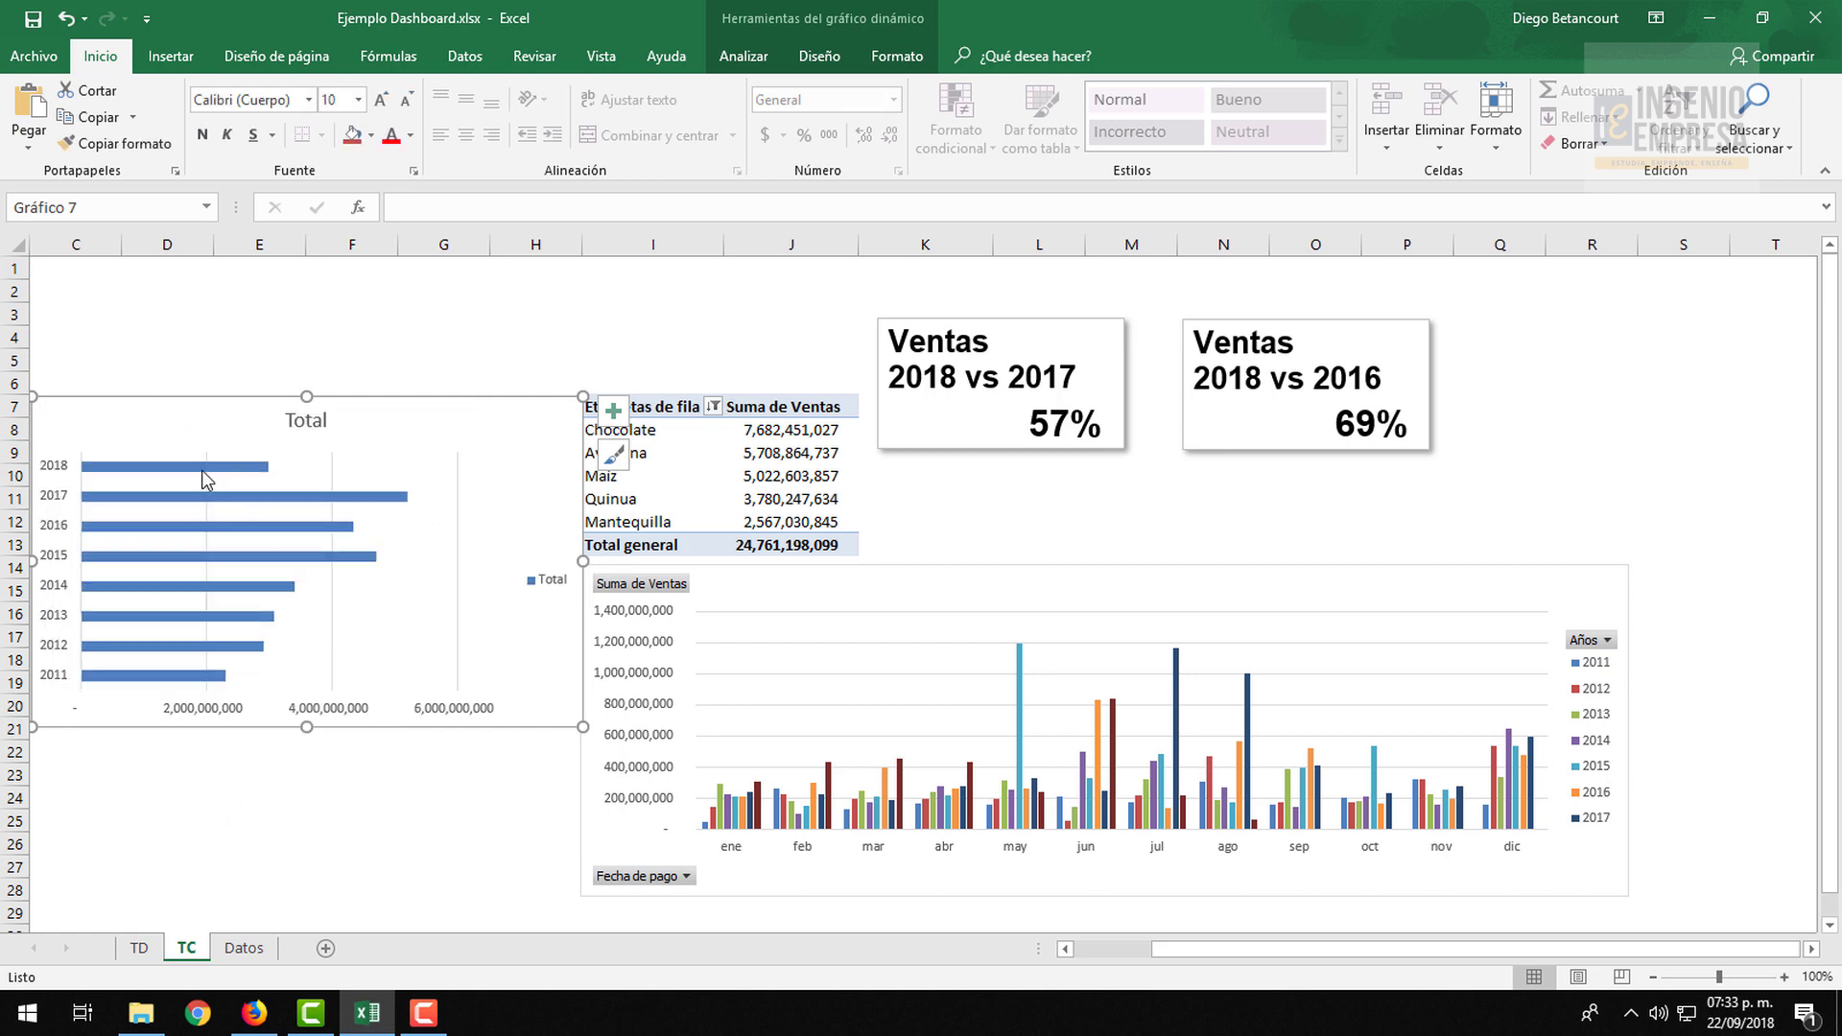
click(1590, 643)
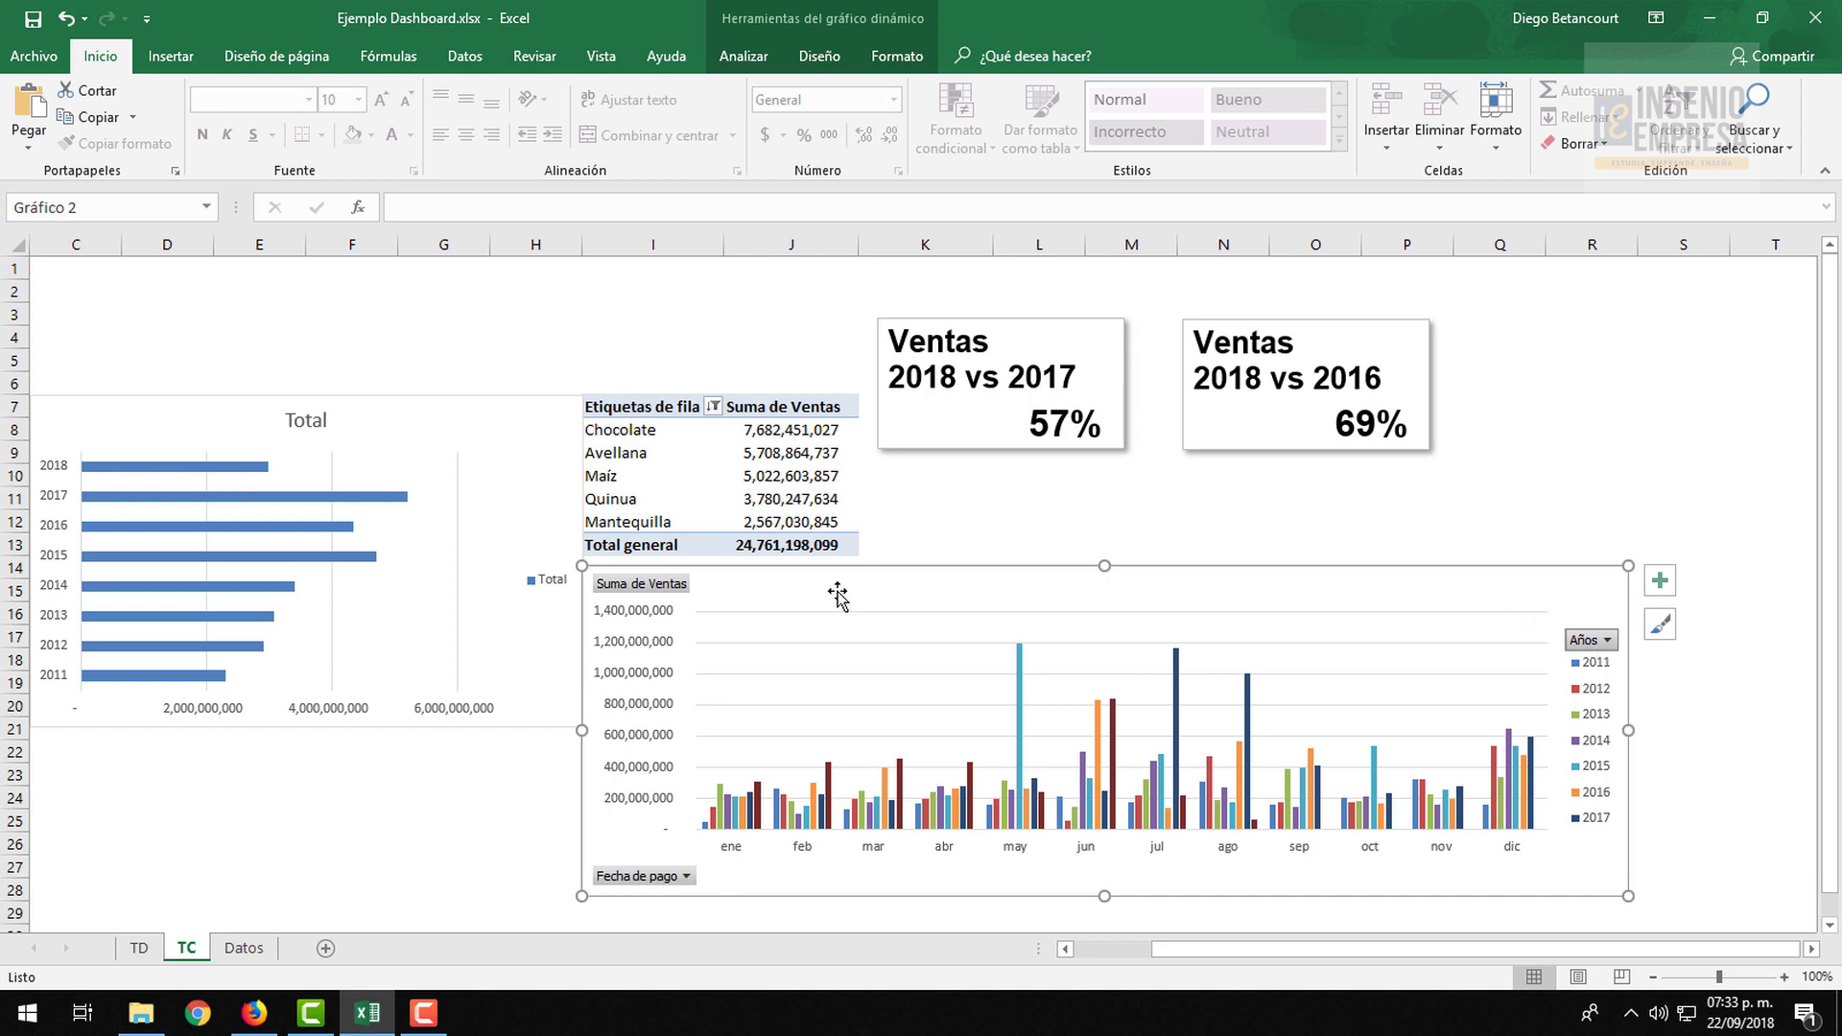
Hide the Suma de Ventas, Años and Fecha de pago field buttons on the monthly column chart
right_click(679, 589)
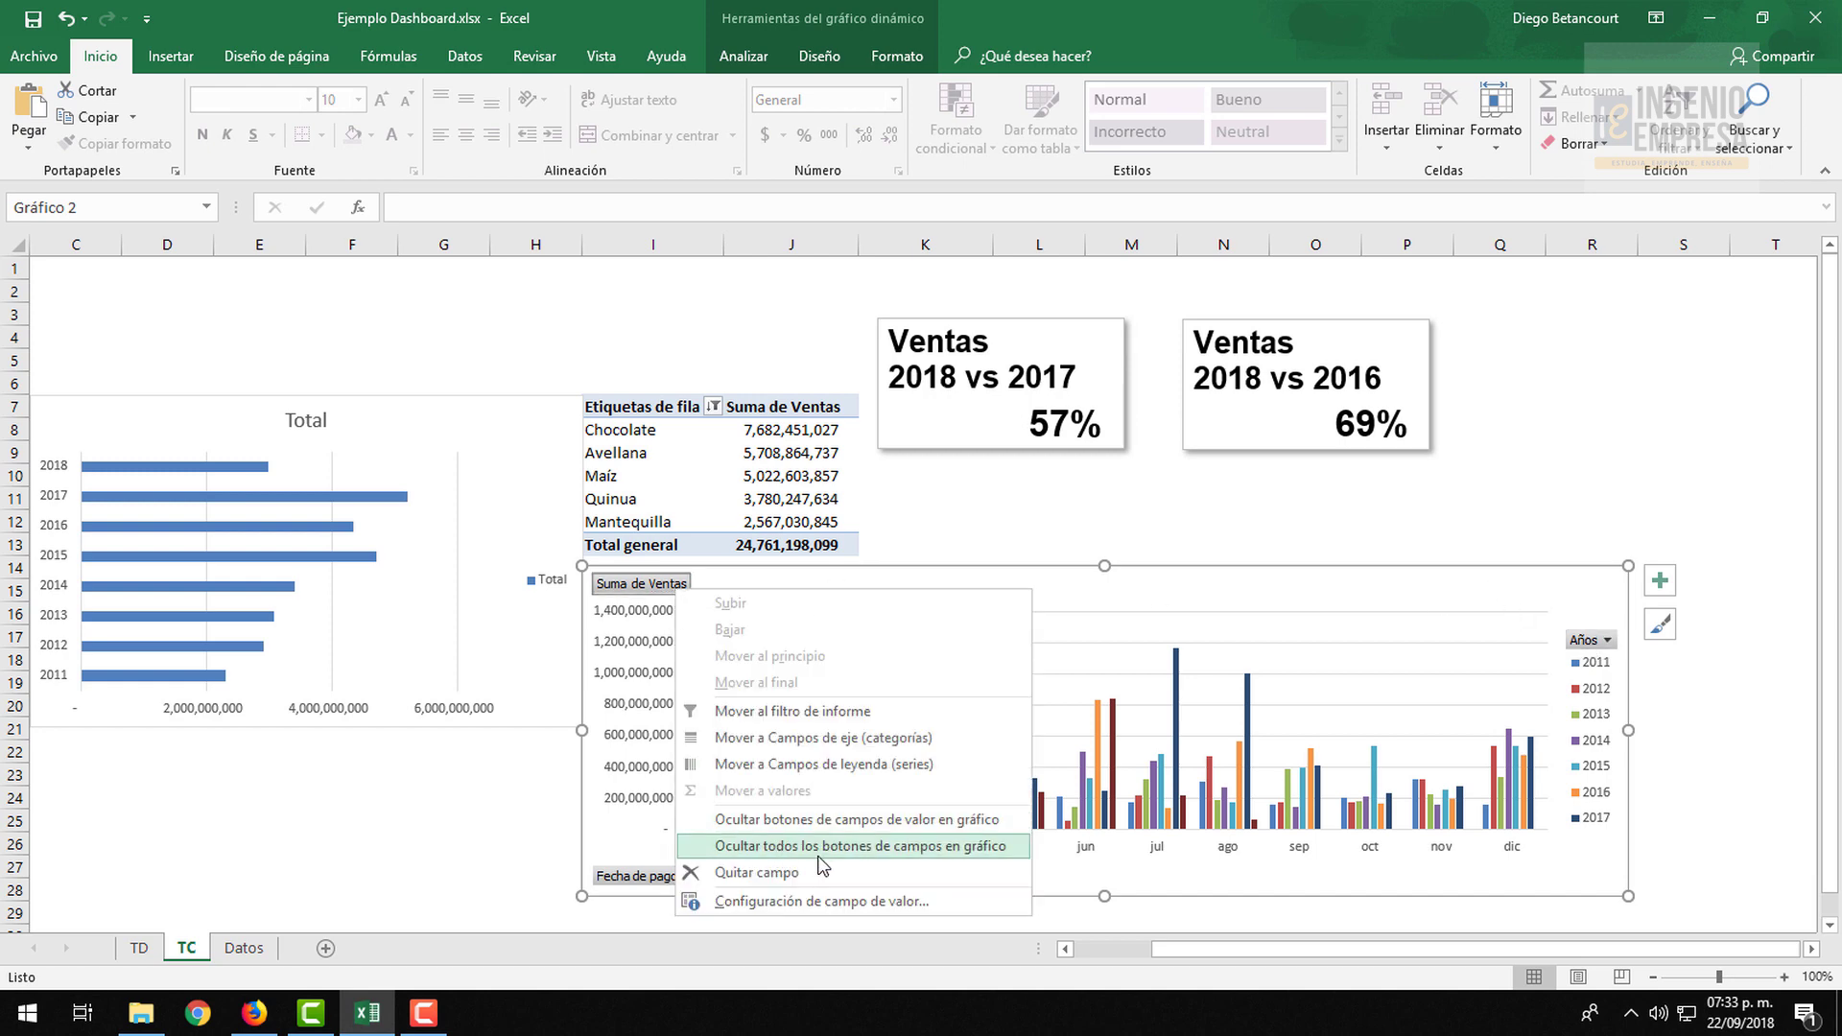
click(796, 820)
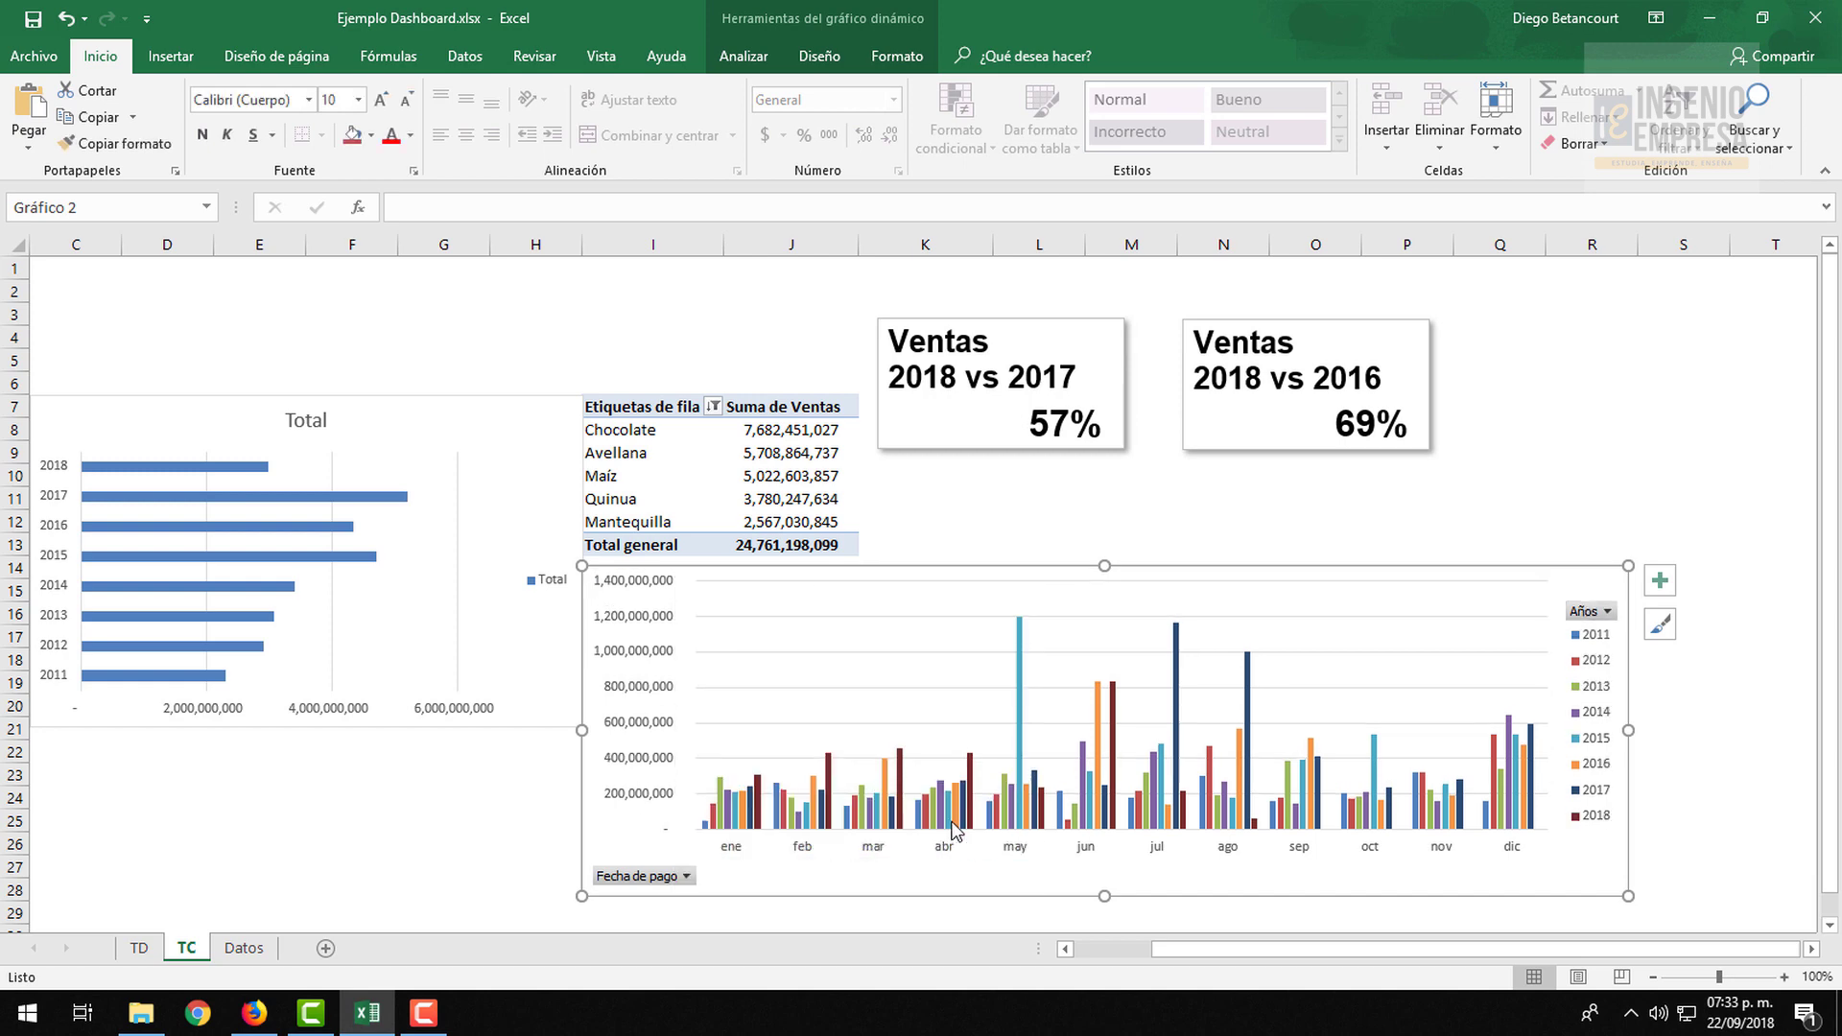
click(1585, 611)
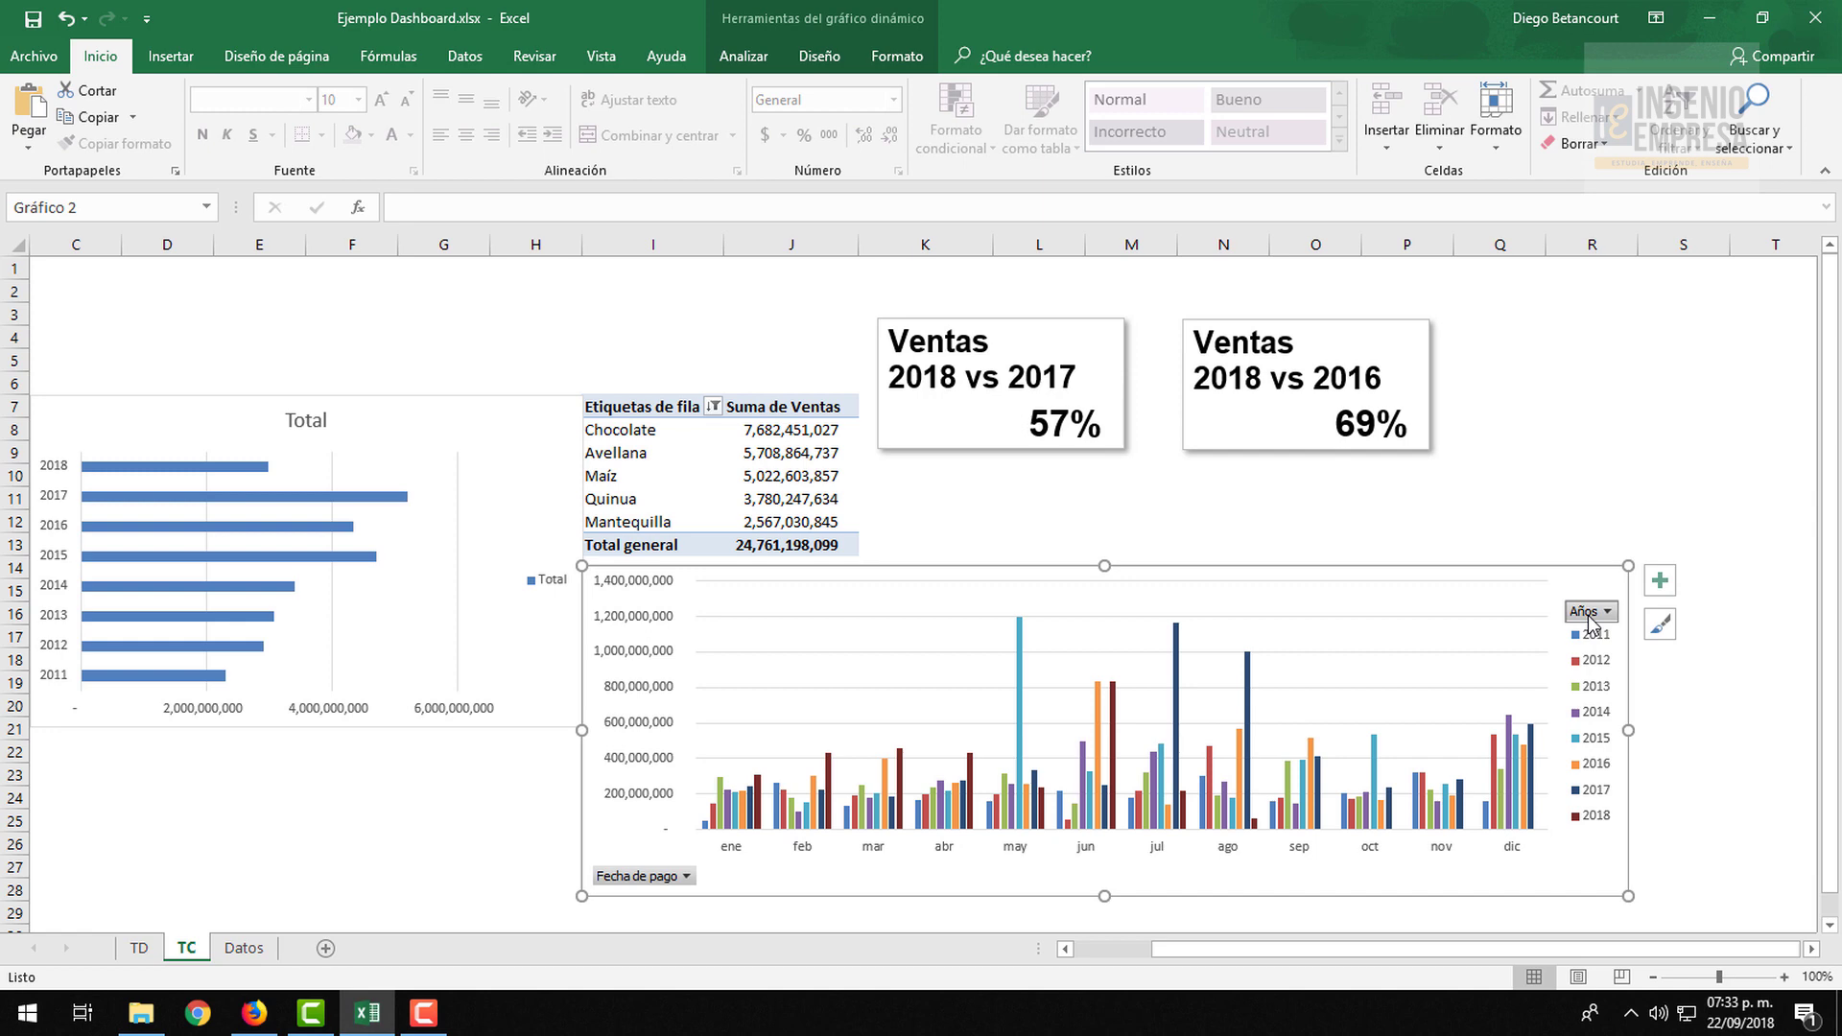
right_click(656, 881)
click(789, 817)
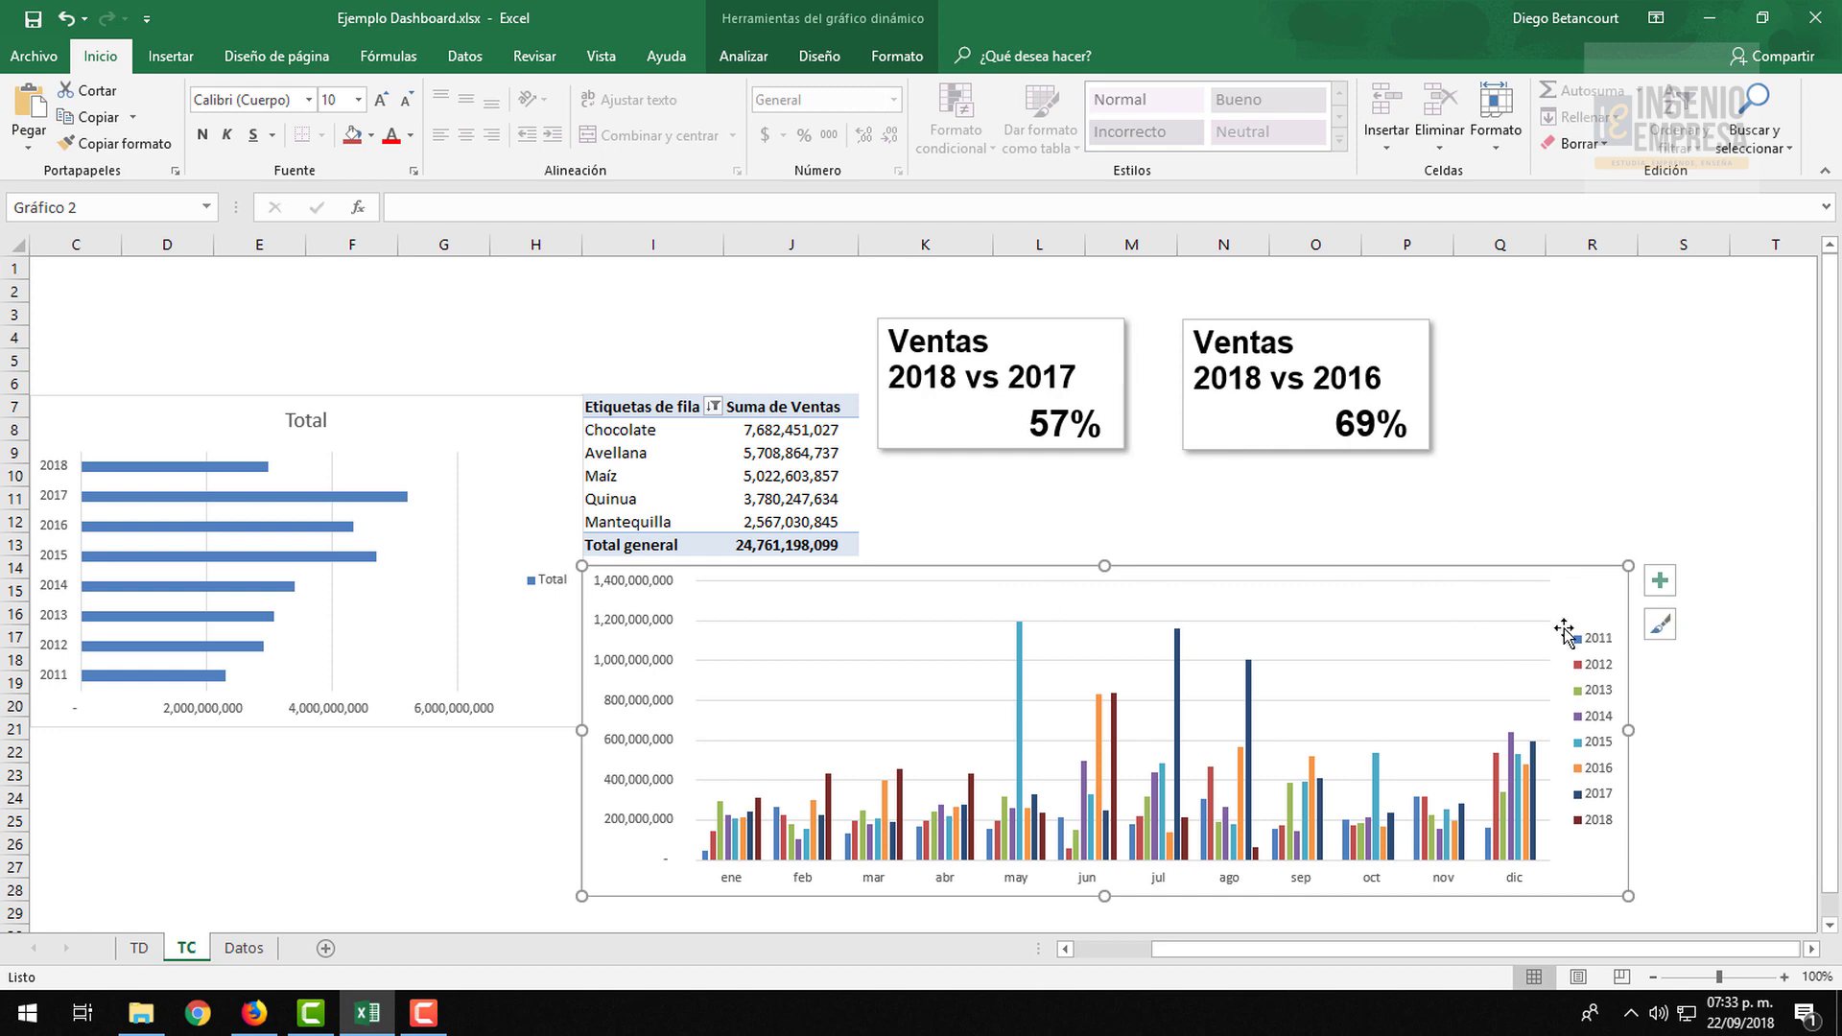
click(453, 441)
Insert Ciudad, Cliente, Línea and Fecha de pago slicers for the yearly bar chart
click(731, 56)
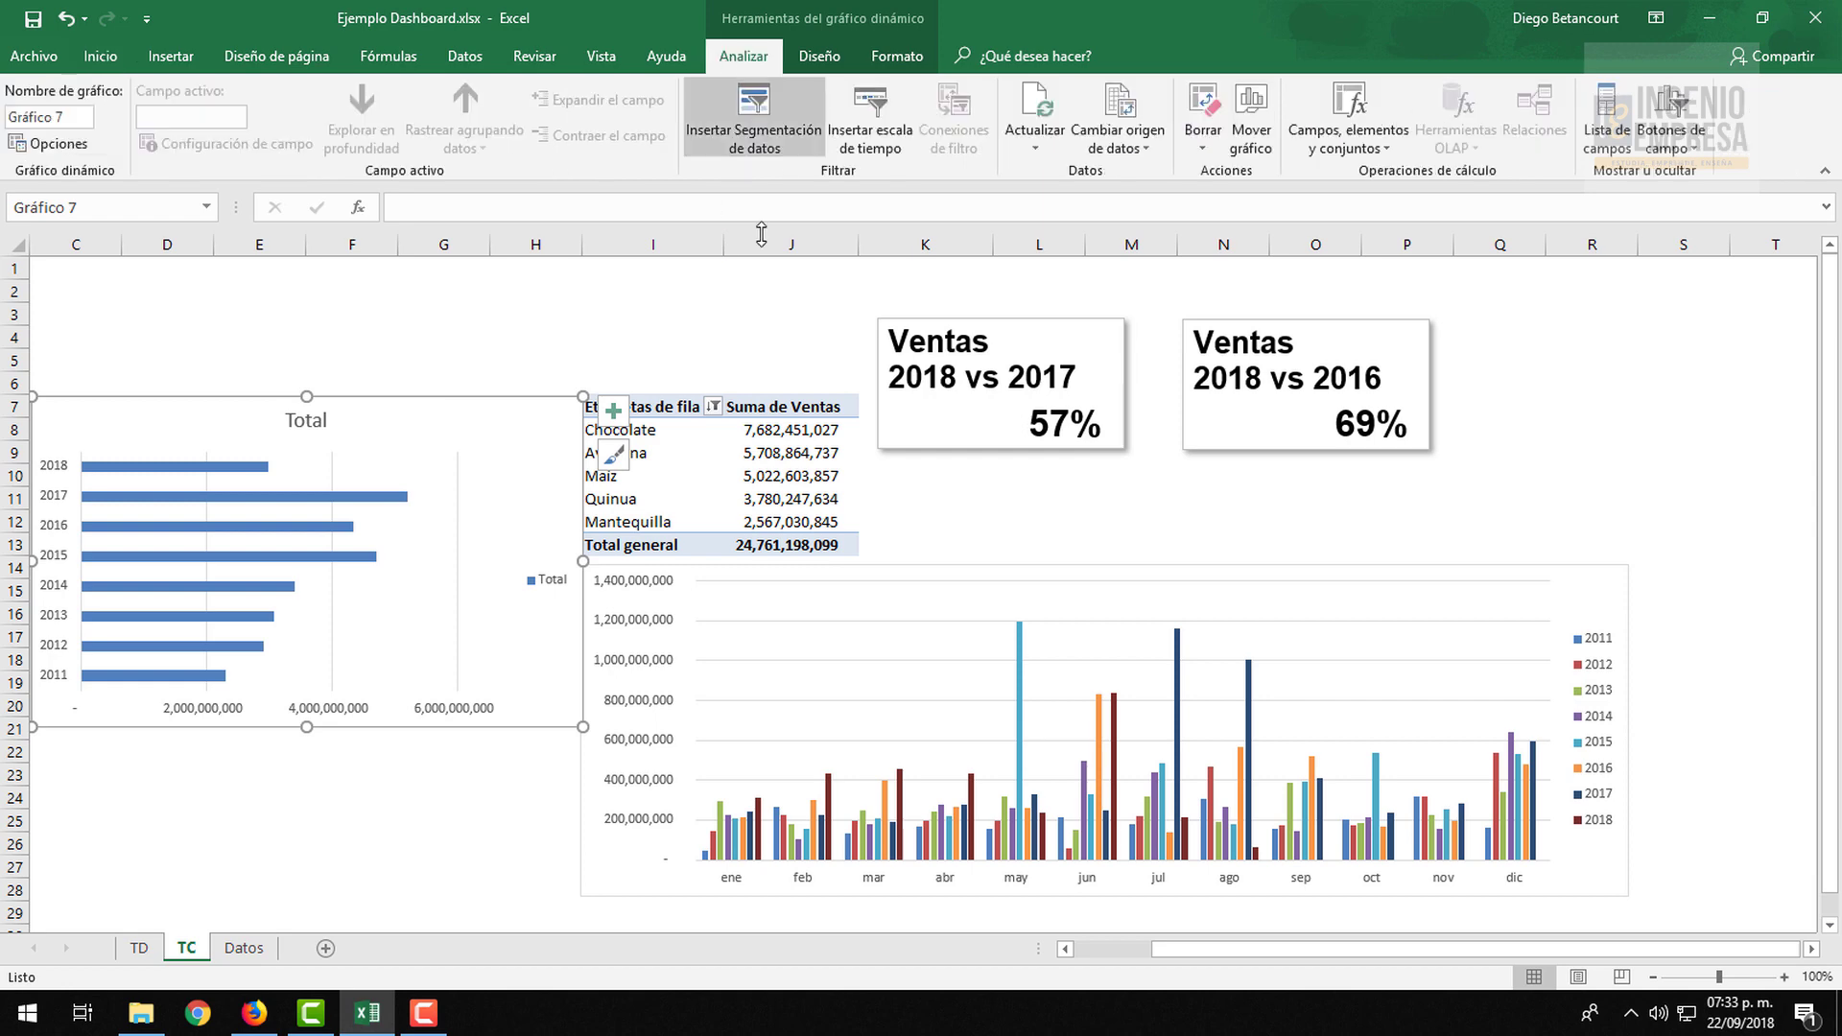
click(770, 116)
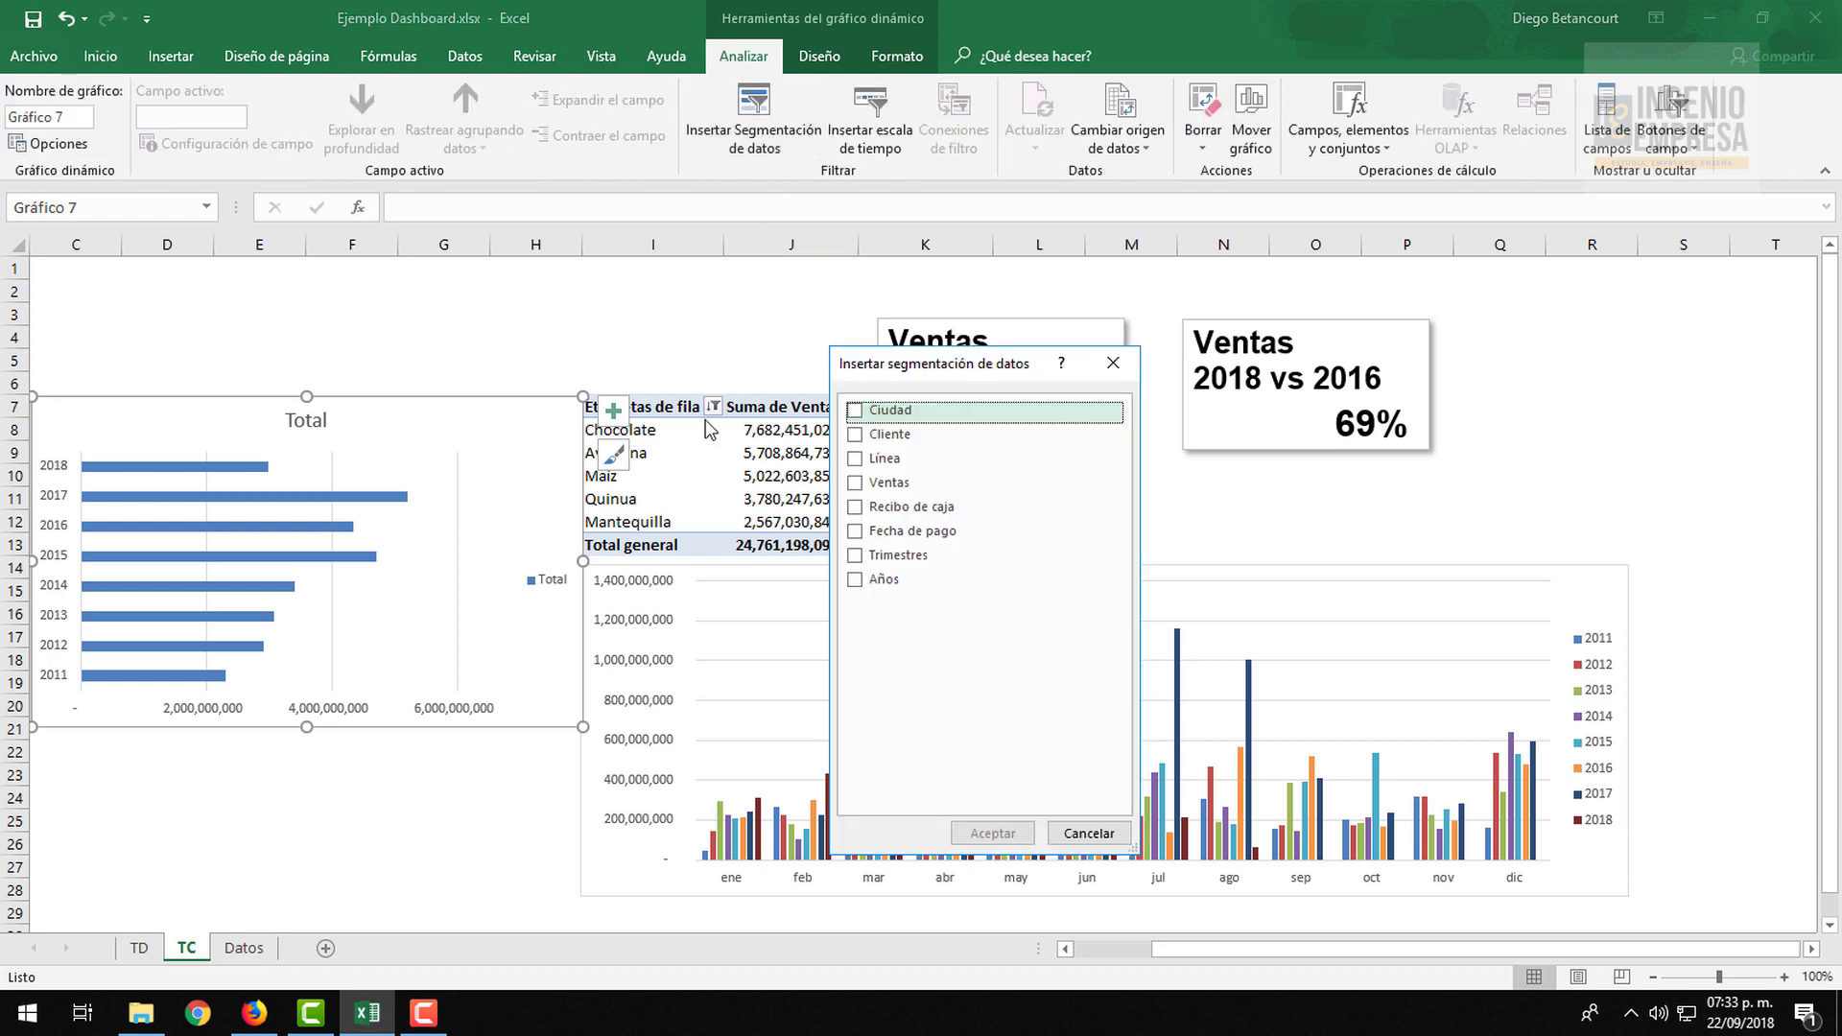
click(854, 414)
click(855, 436)
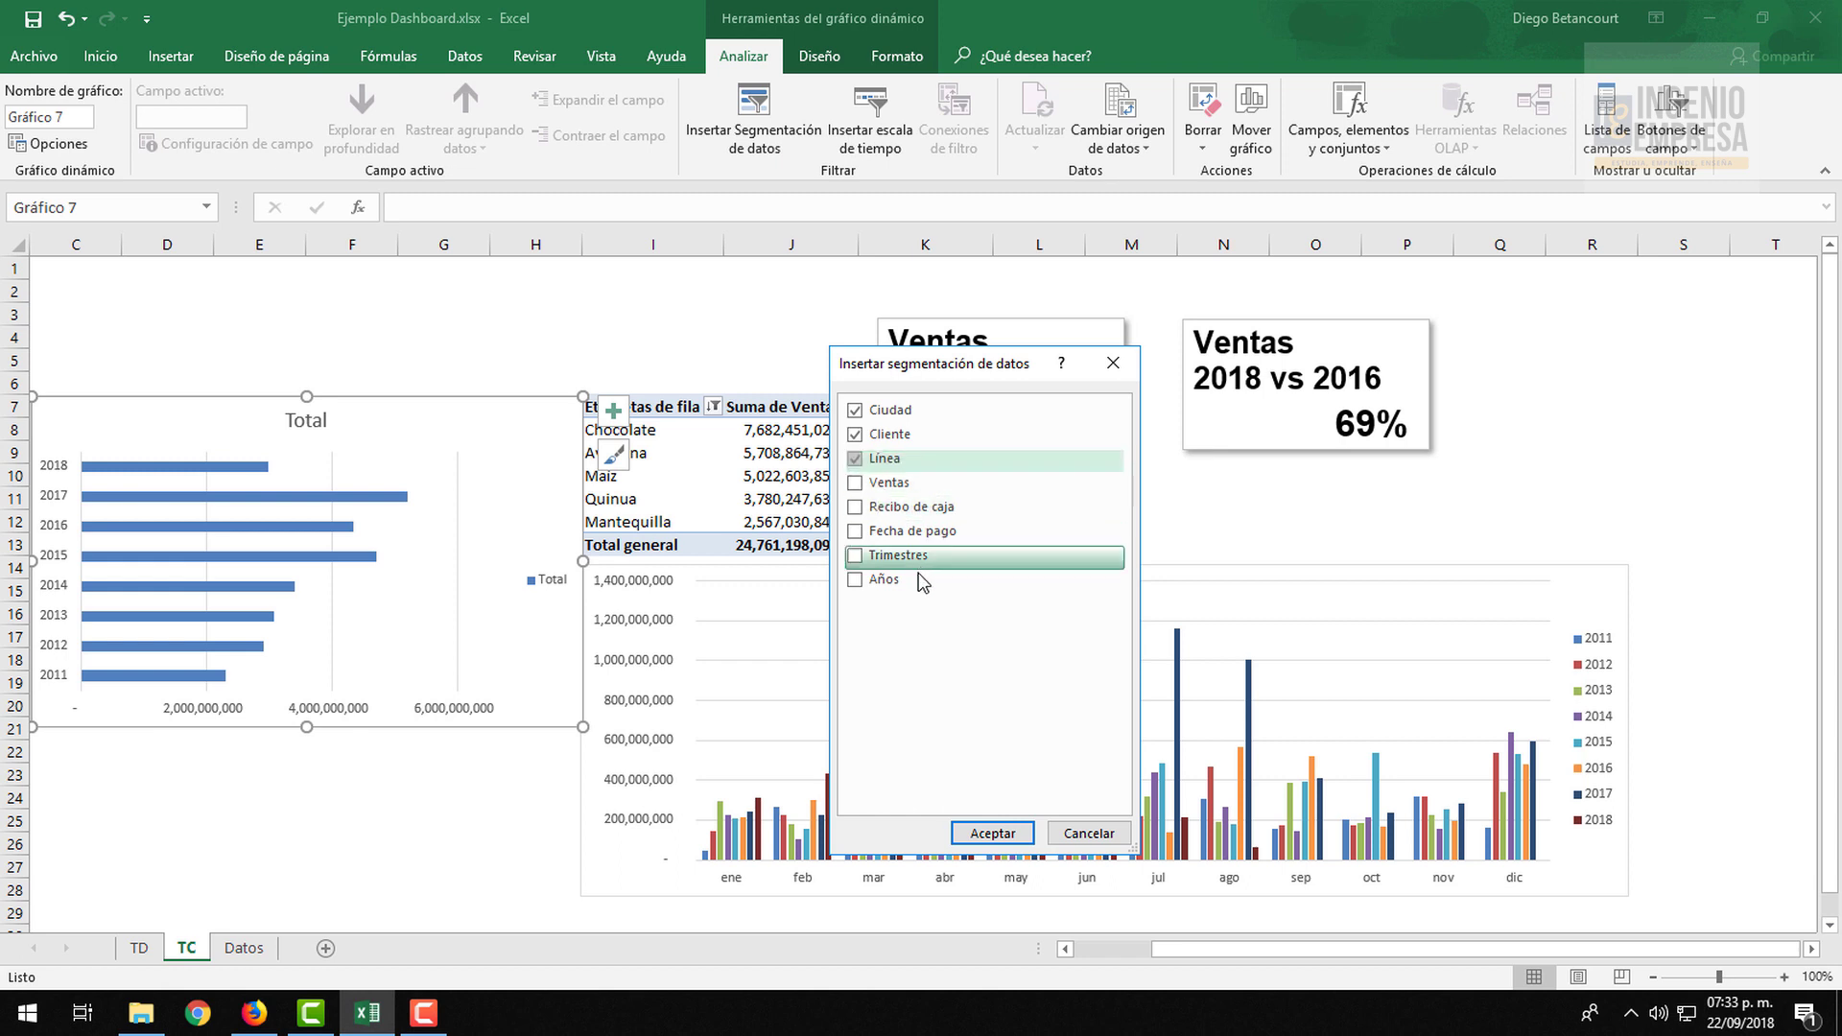
click(879, 535)
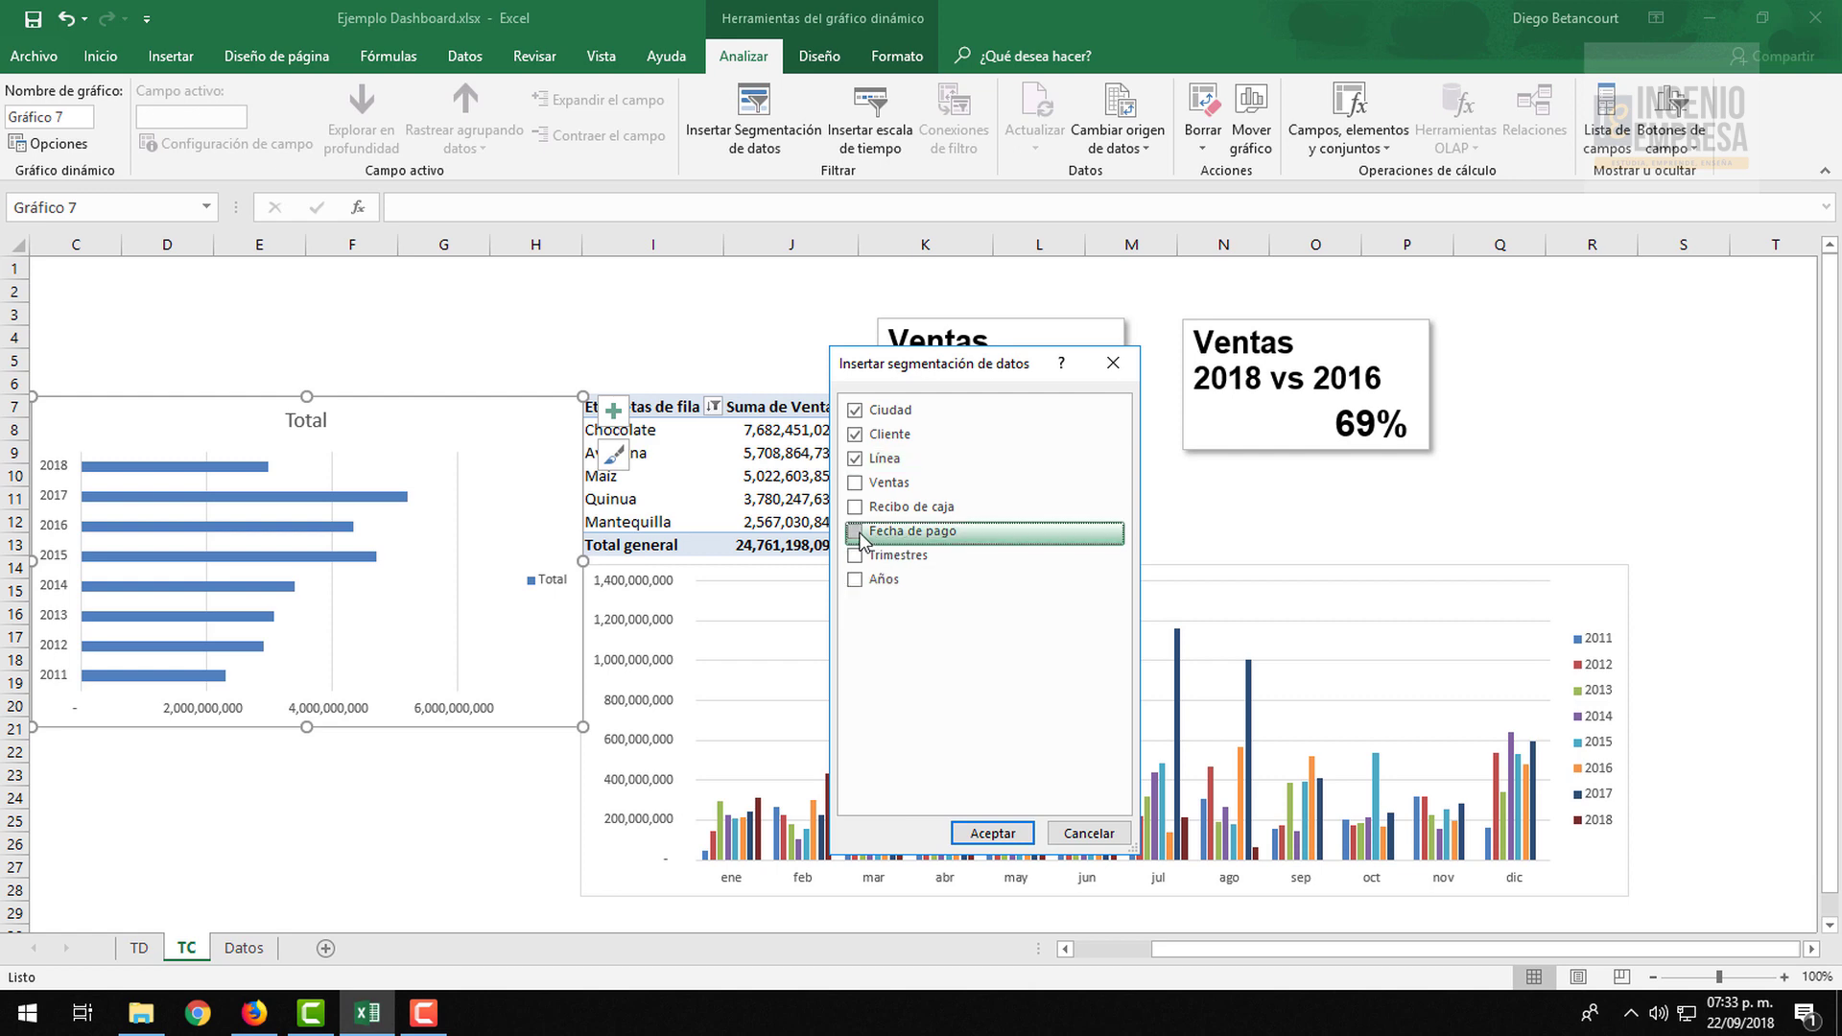
click(993, 834)
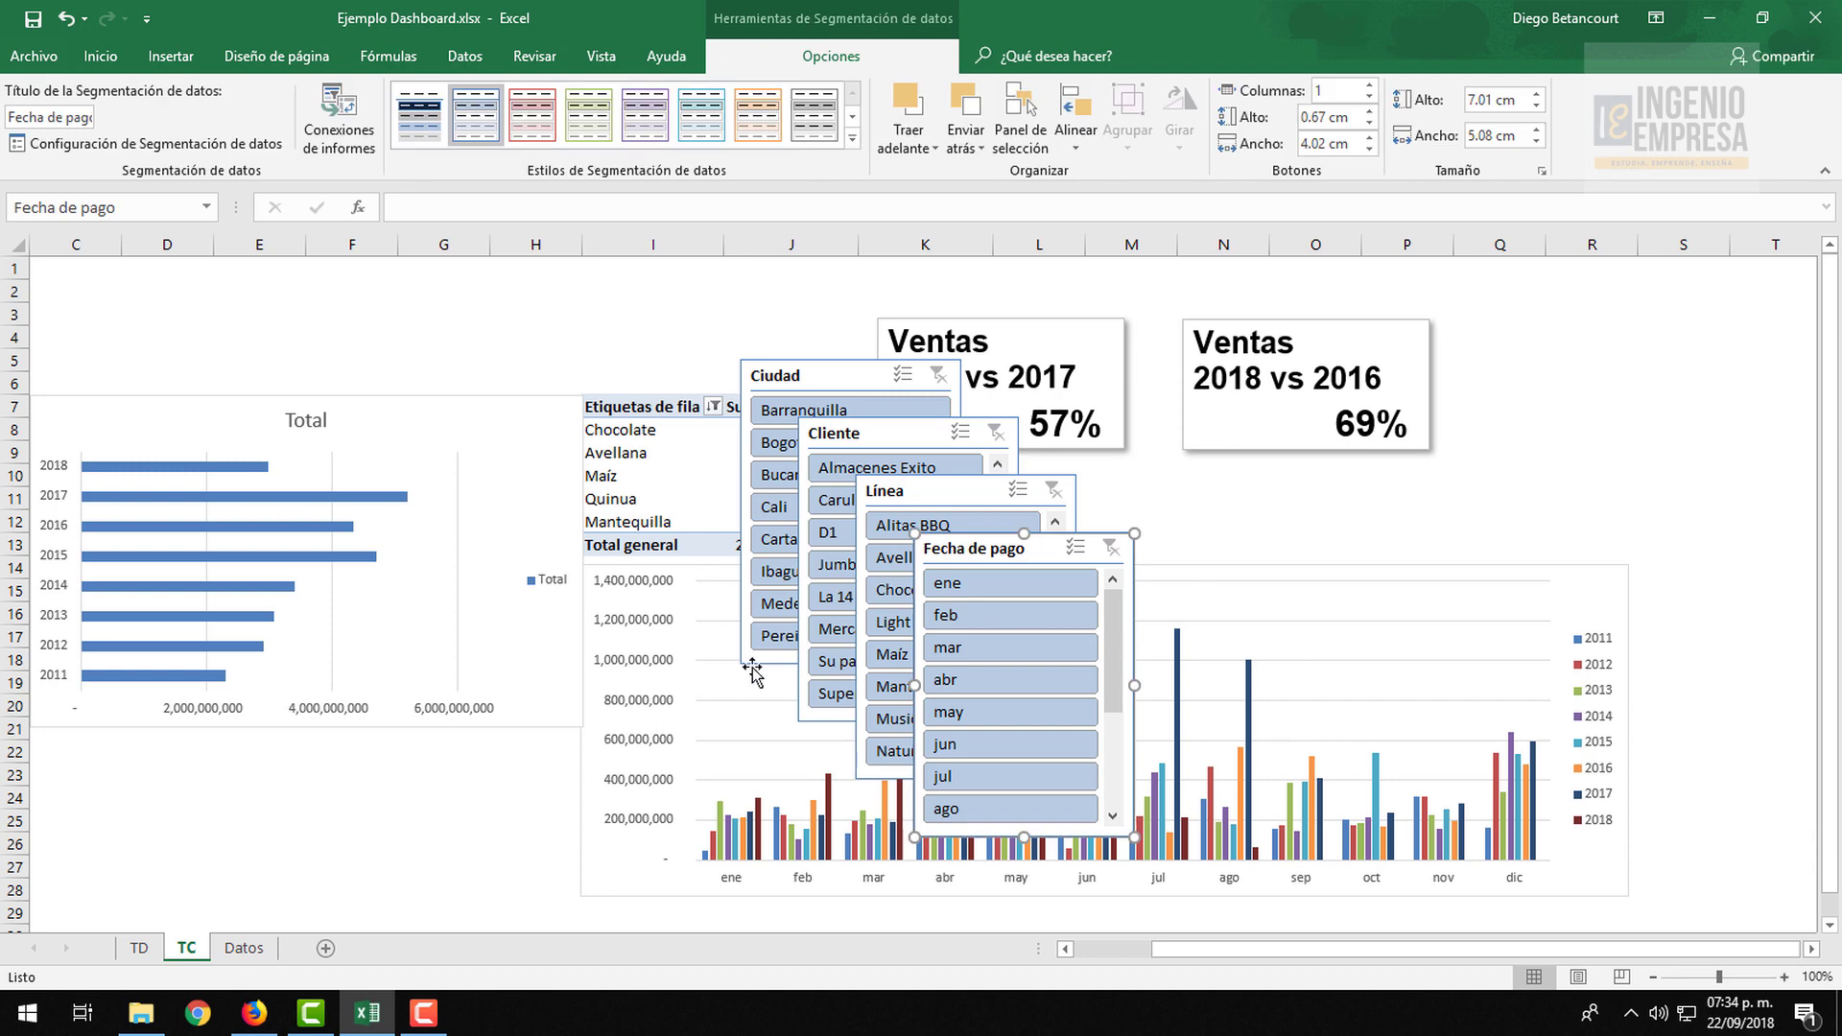
Move the Fecha de pago slicer upper right, Línea below the bar chart, Cliente left
drag(1472, 442, 1605, 292)
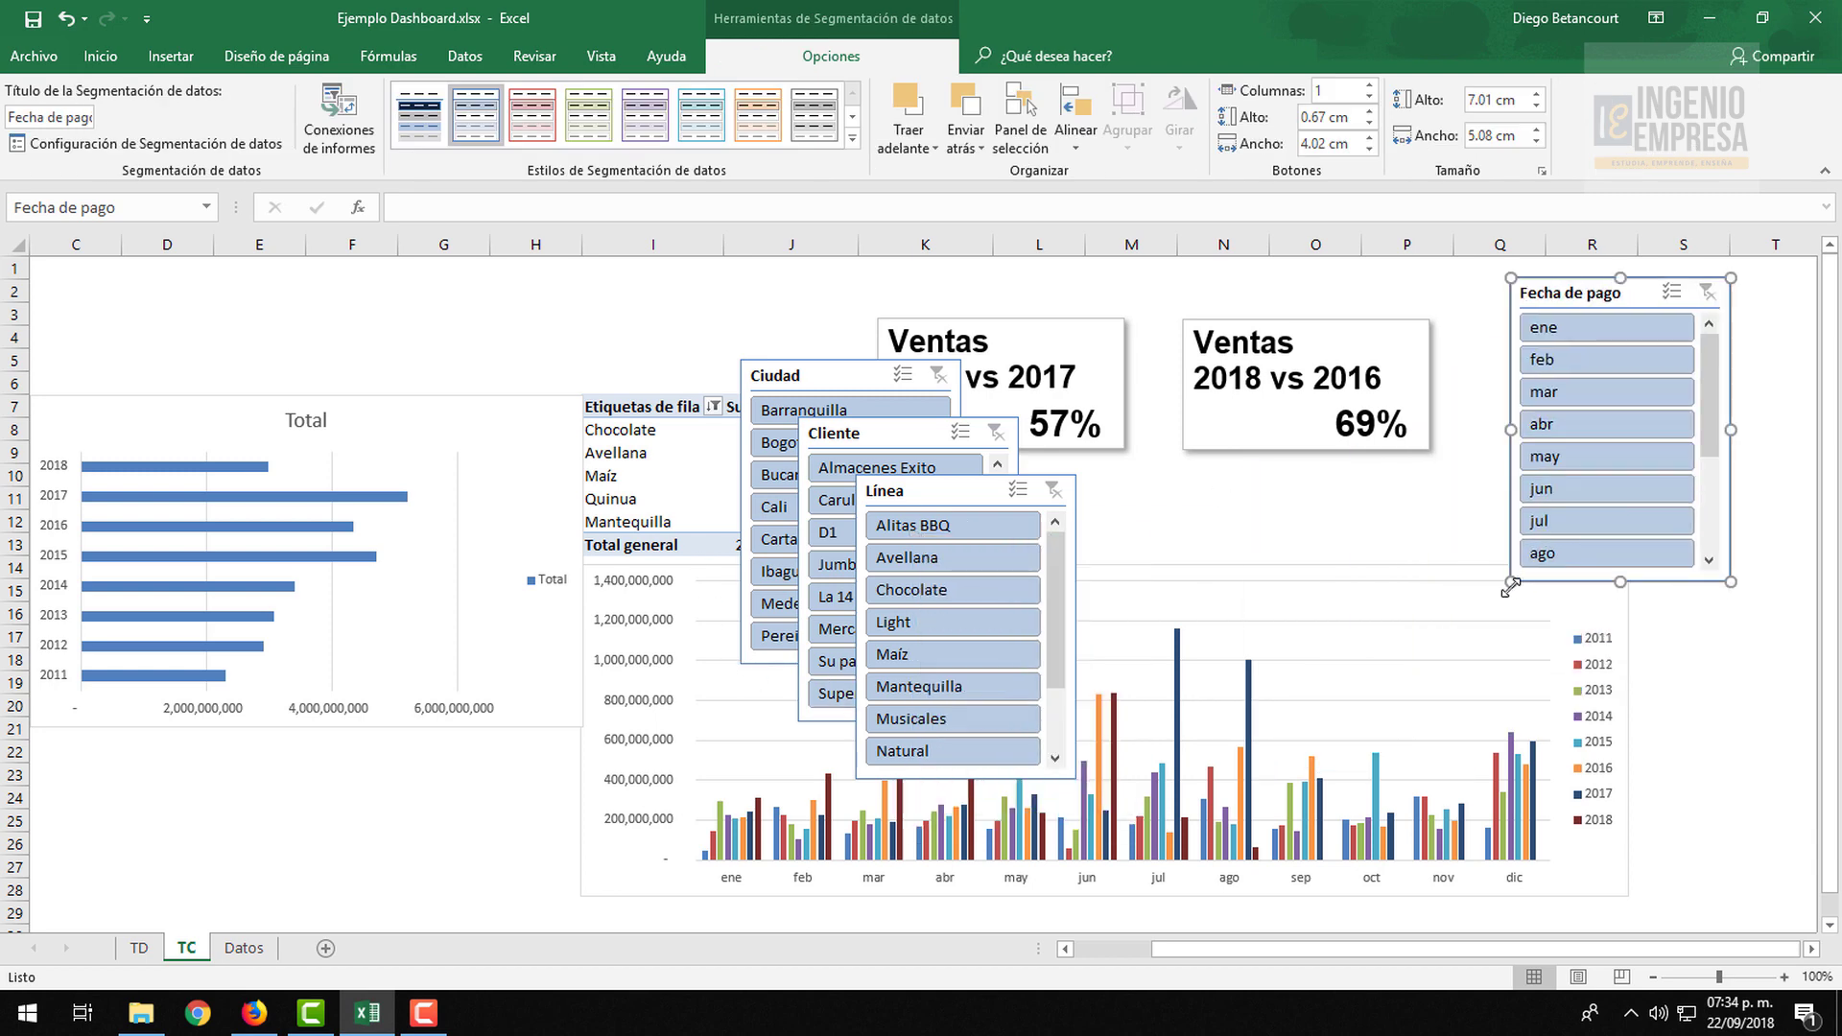
drag(955, 492, 136, 749)
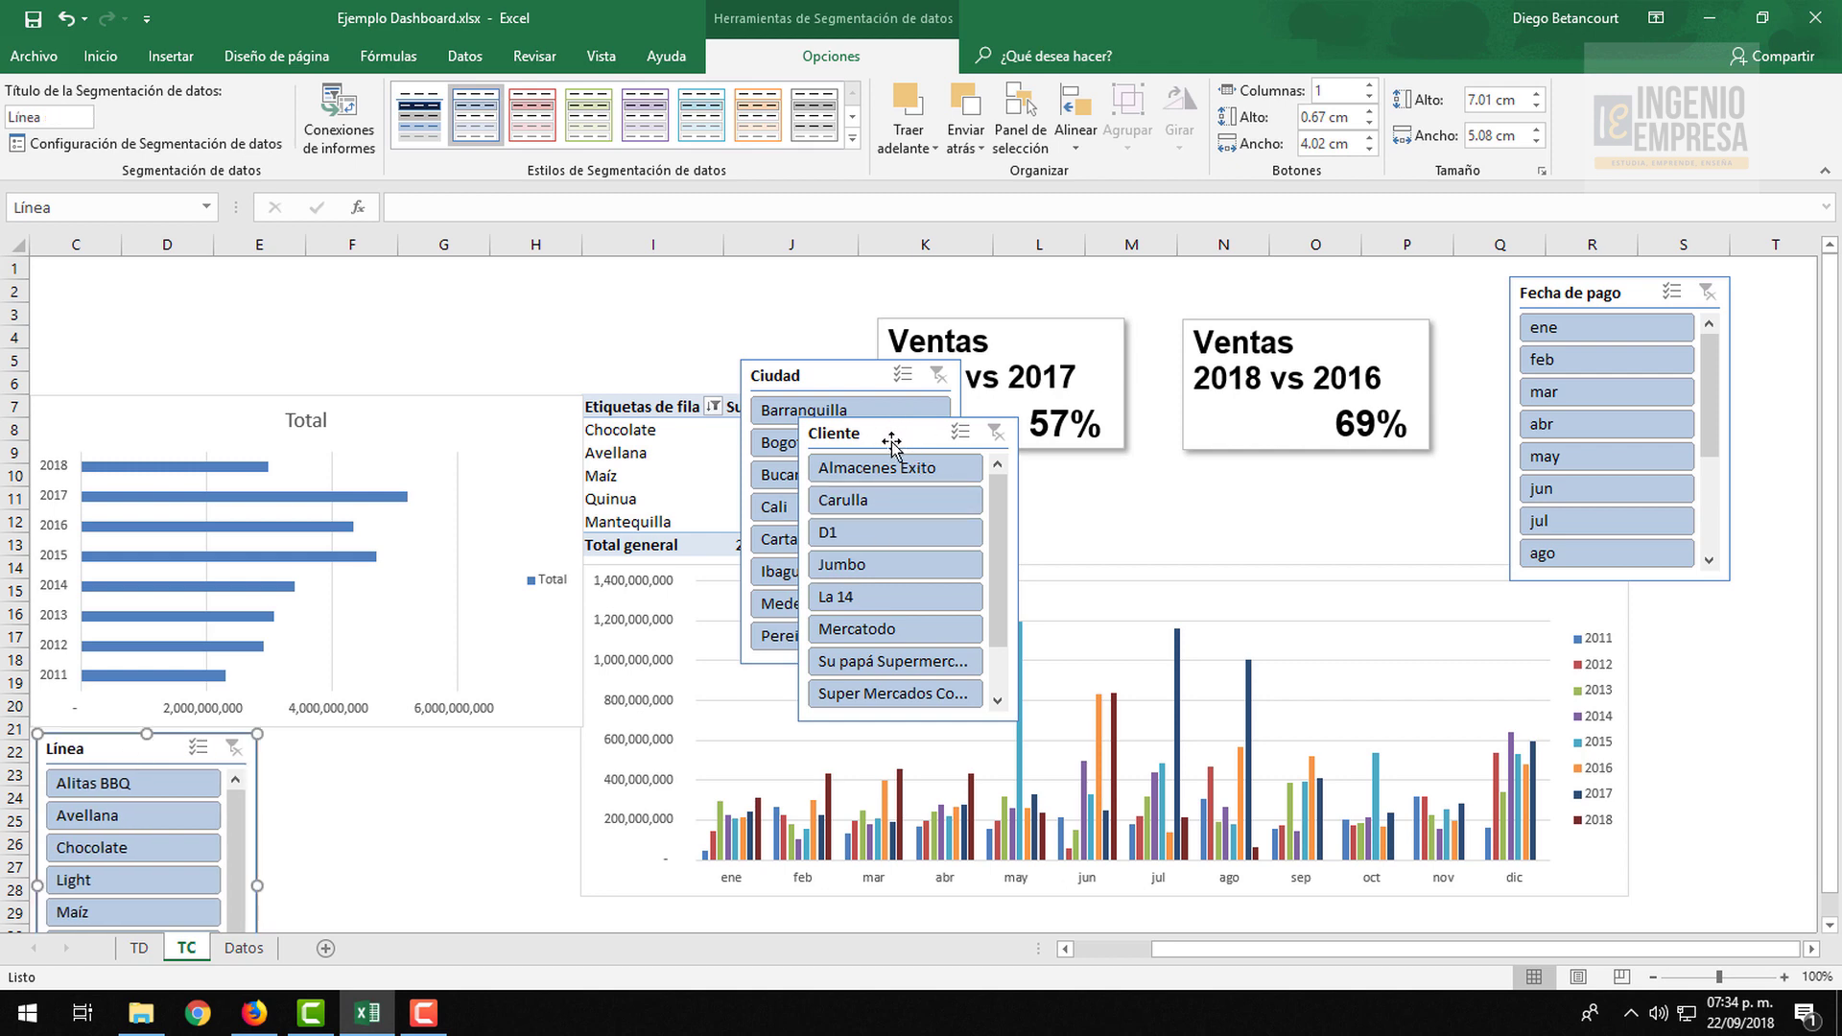
drag(892, 439, 595, 715)
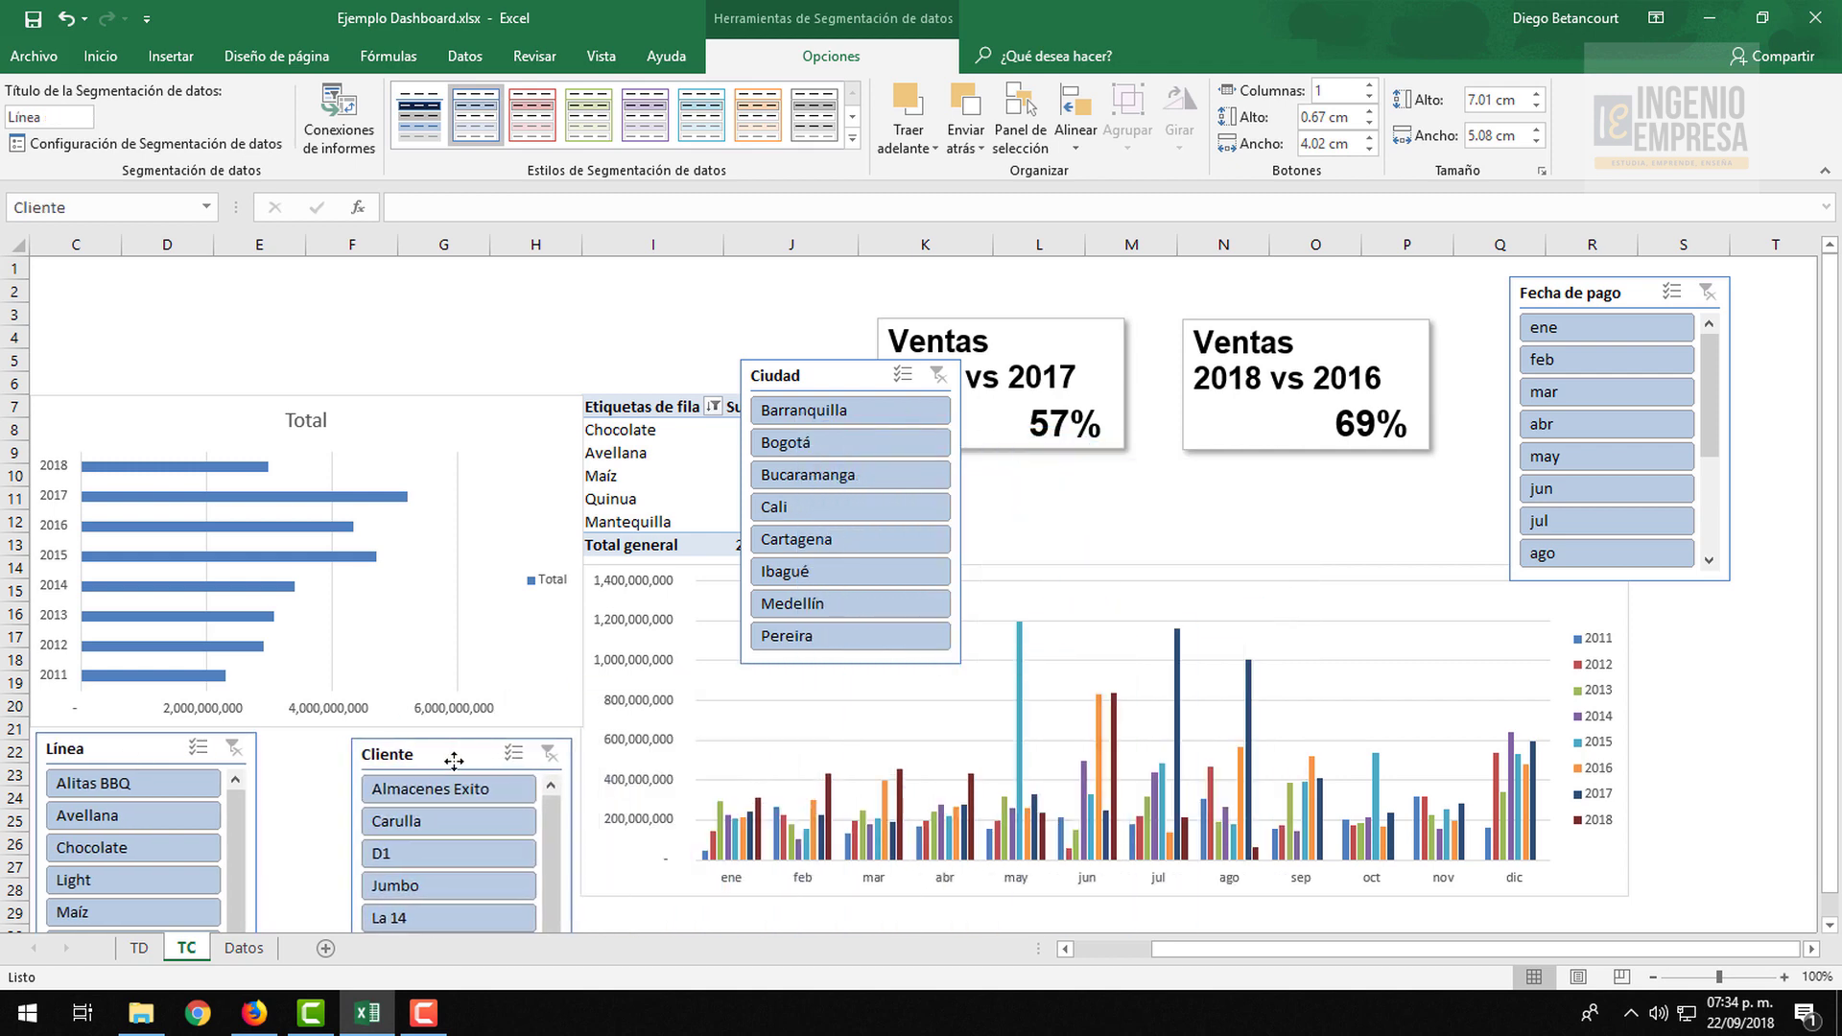
mouse_move(469, 752)
mouse_down()
mouse_move(490, 699)
mouse_move(123, 307)
mouse_up()
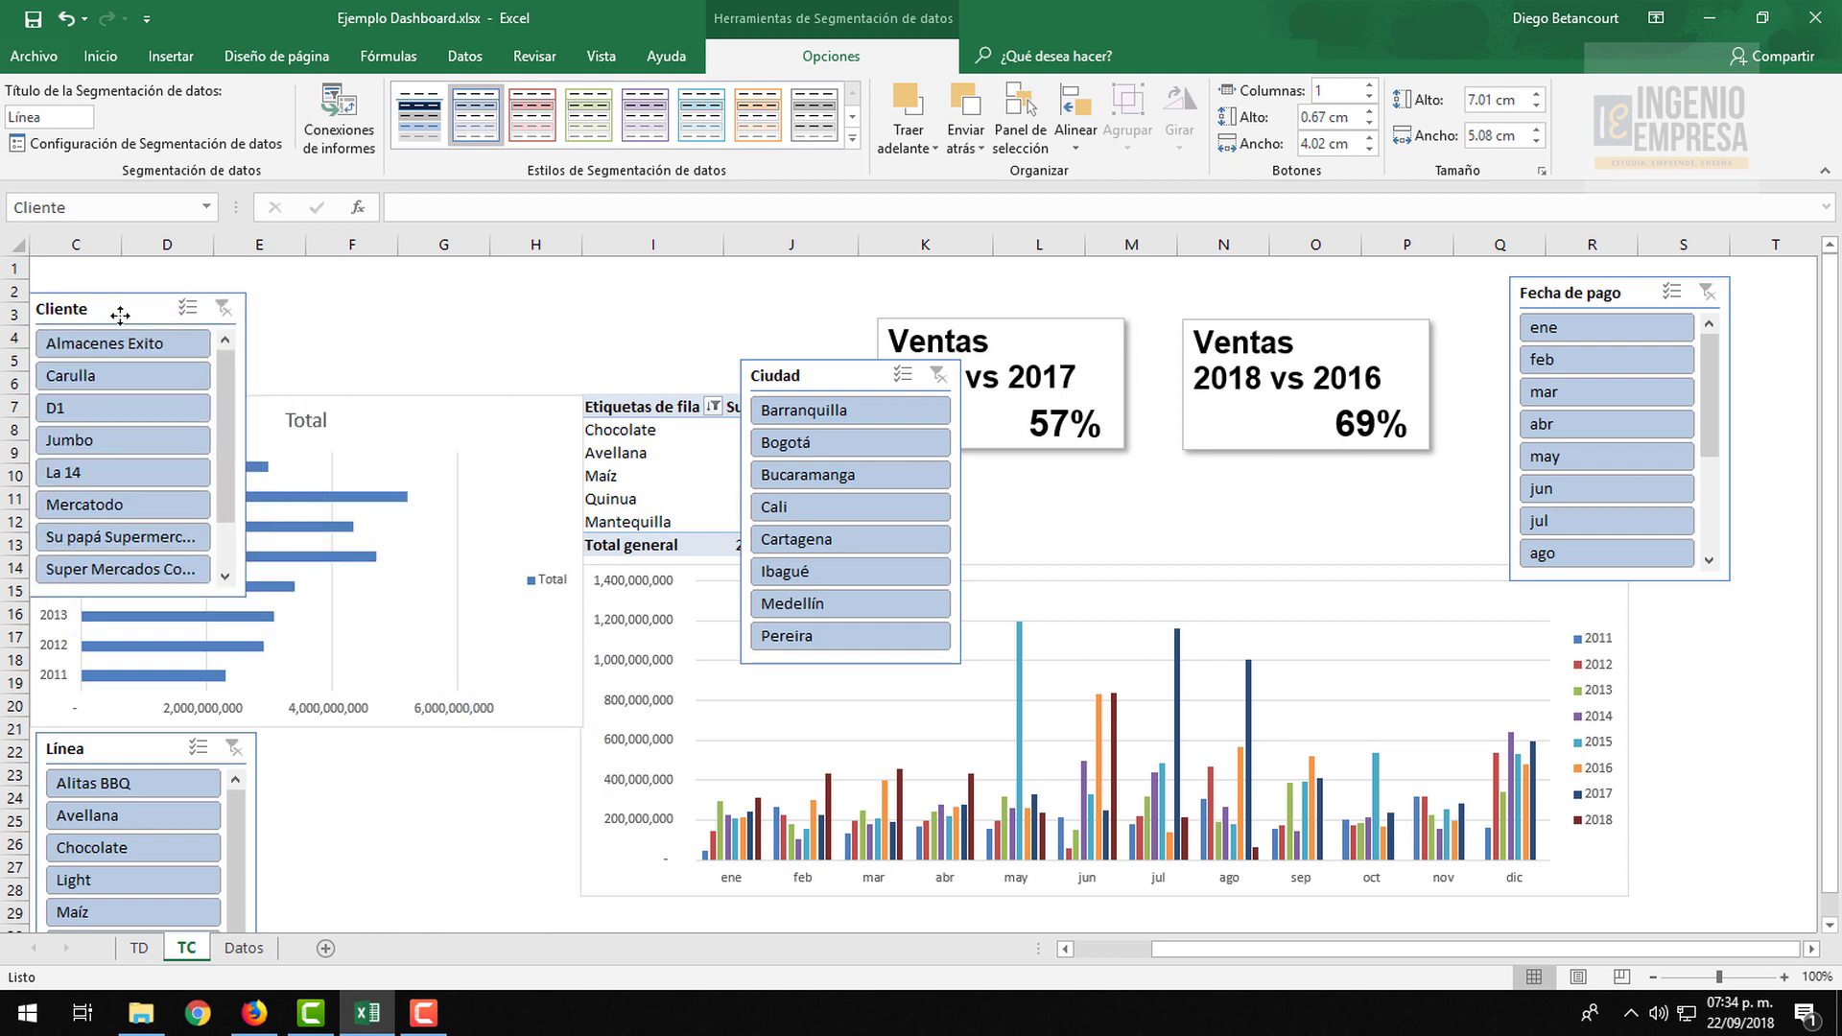
Place the Ciudad slicer under the KPI boxes, widen and shorten it, with 3 button columns
click(887, 428)
drag(887, 428, 1013, 520)
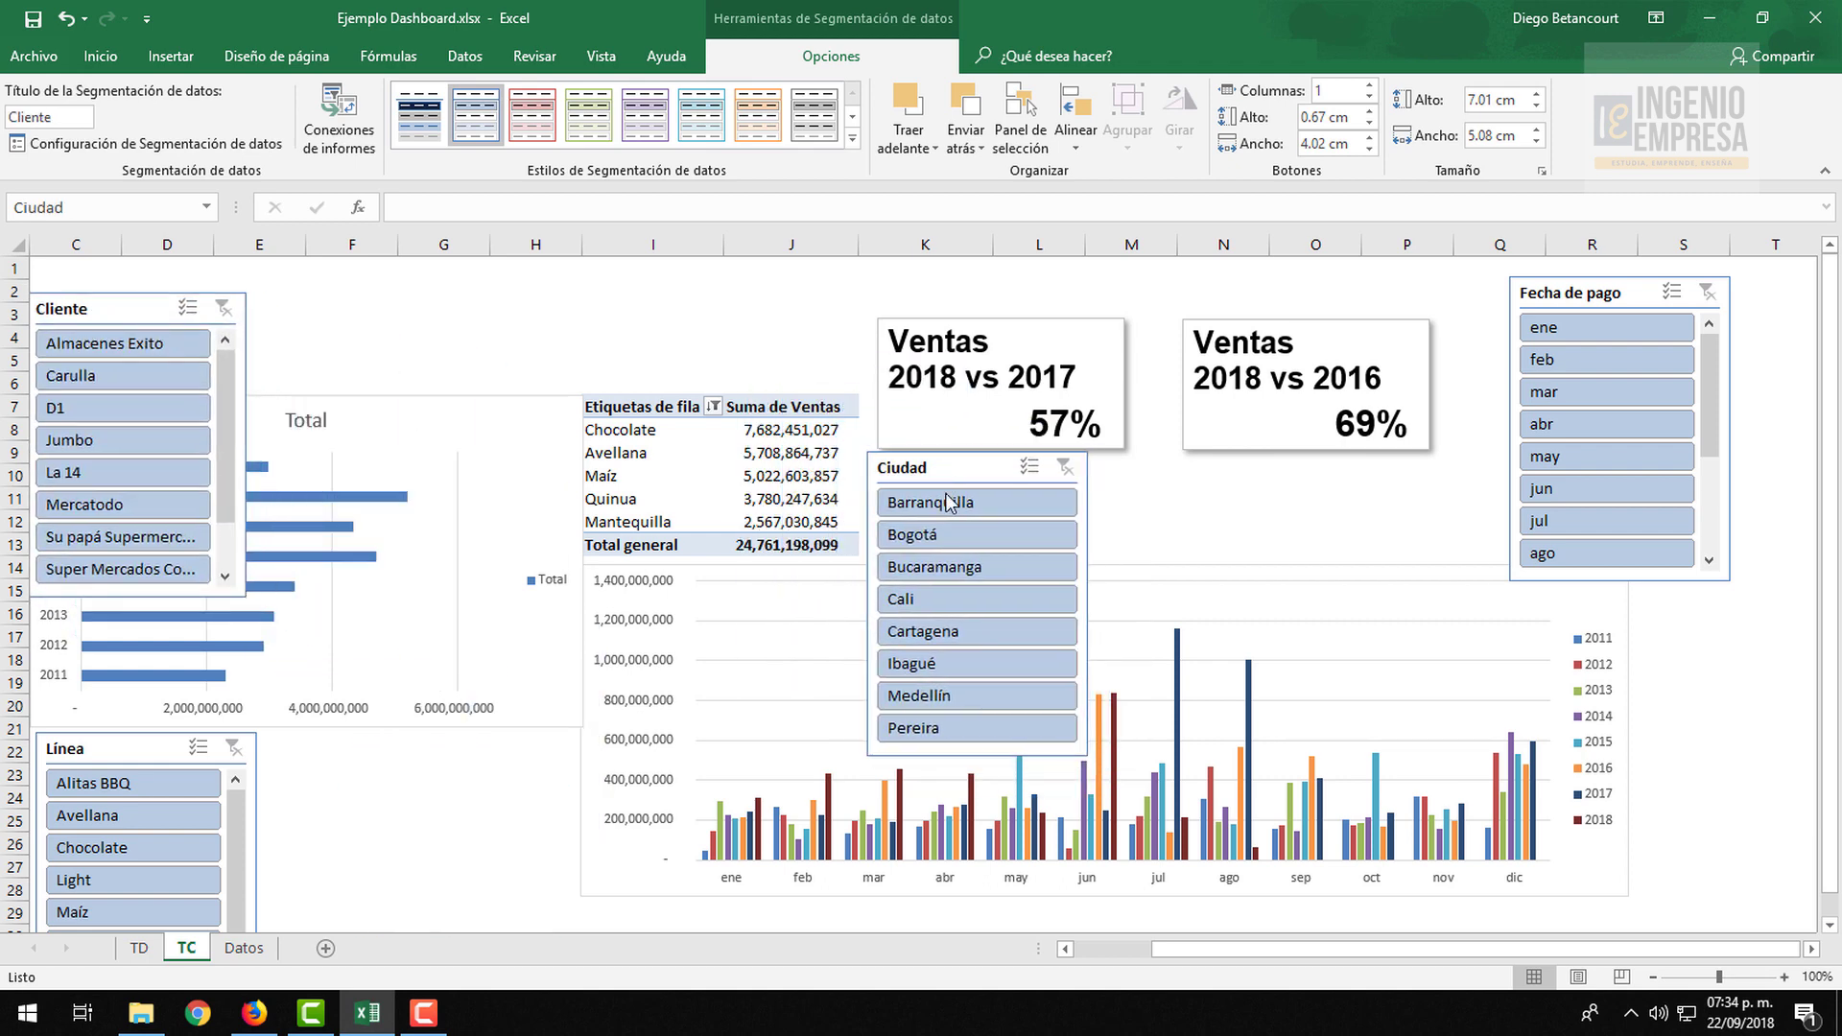
drag(1088, 605, 1461, 599)
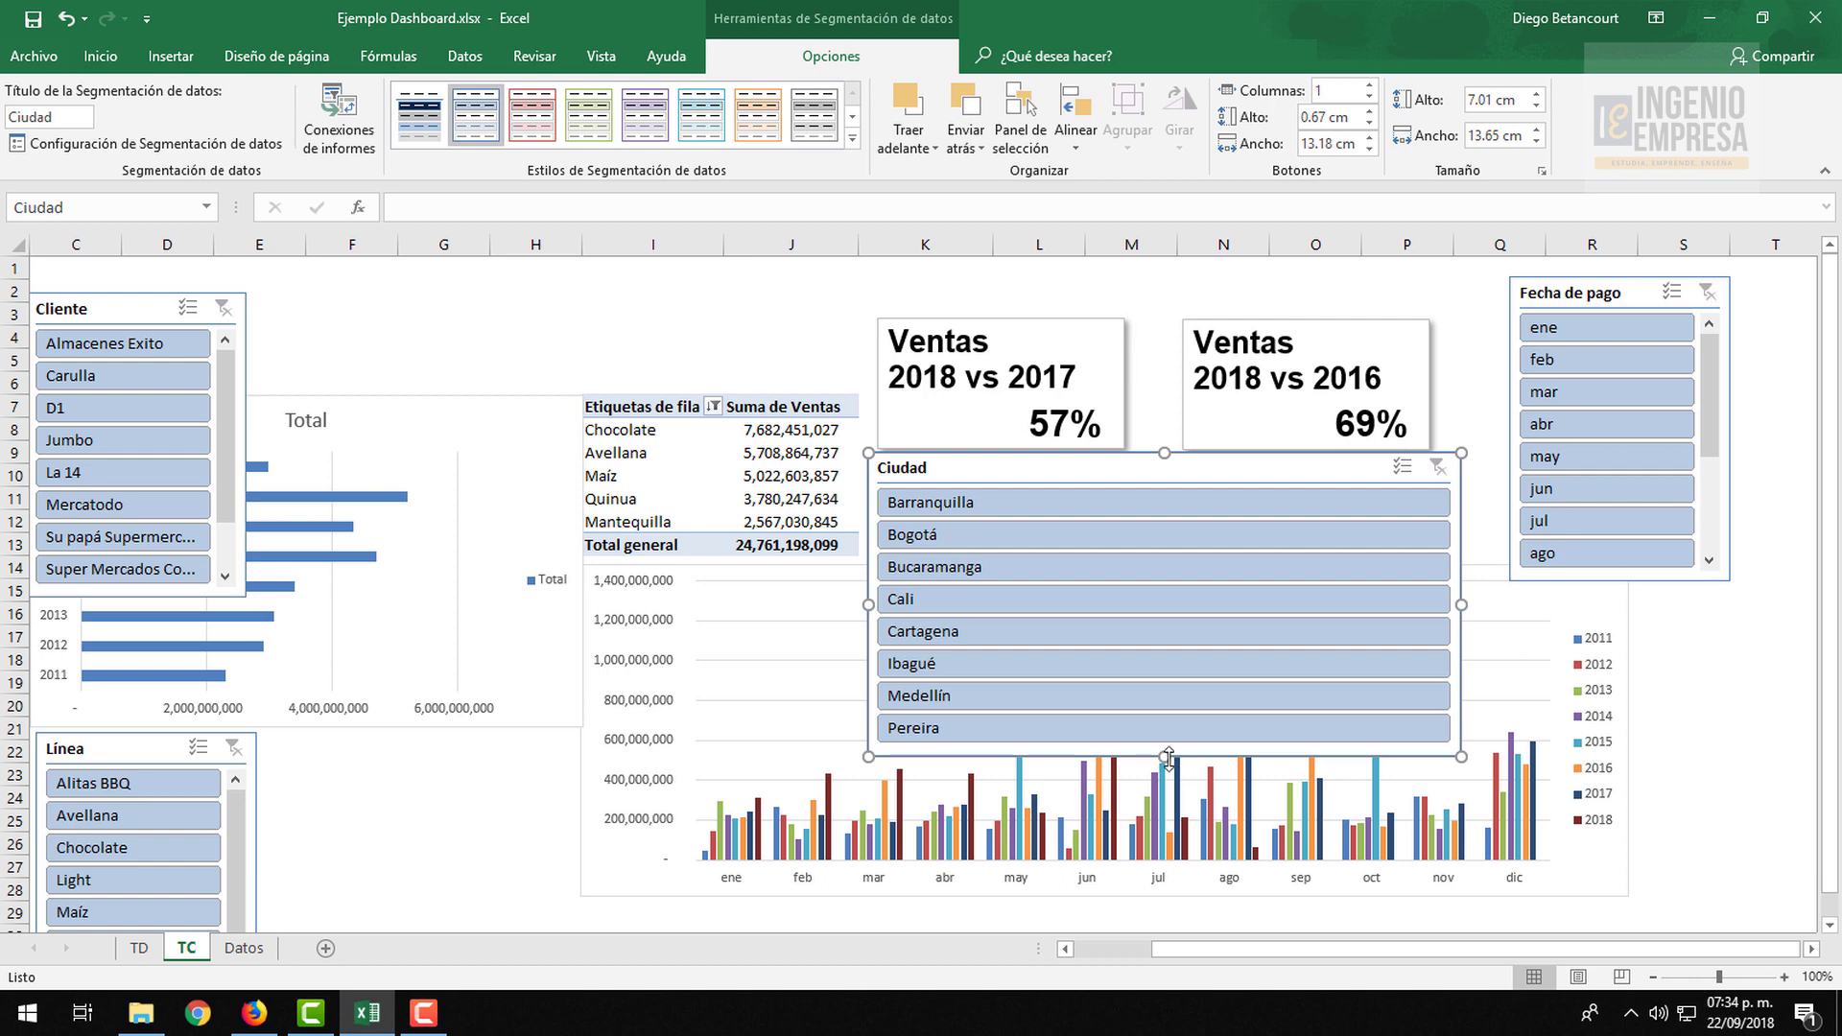
drag(1168, 757, 1164, 580)
click(747, 317)
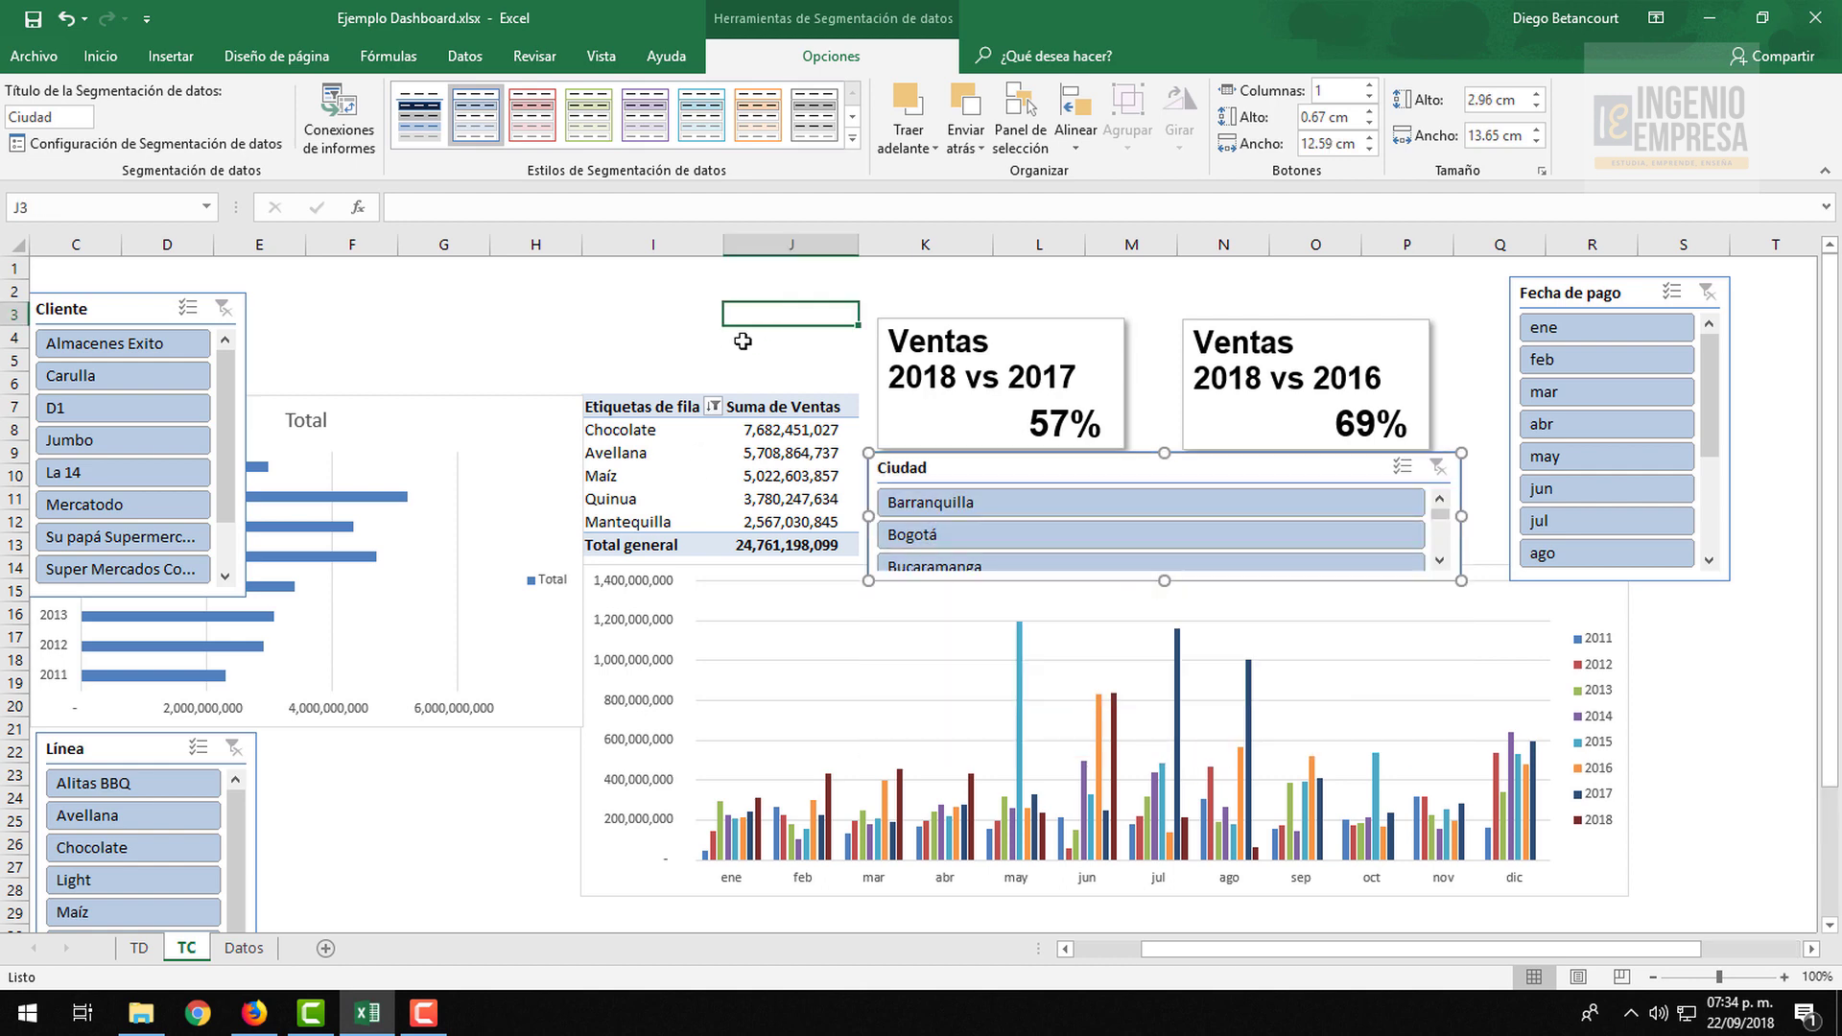
click(1161, 462)
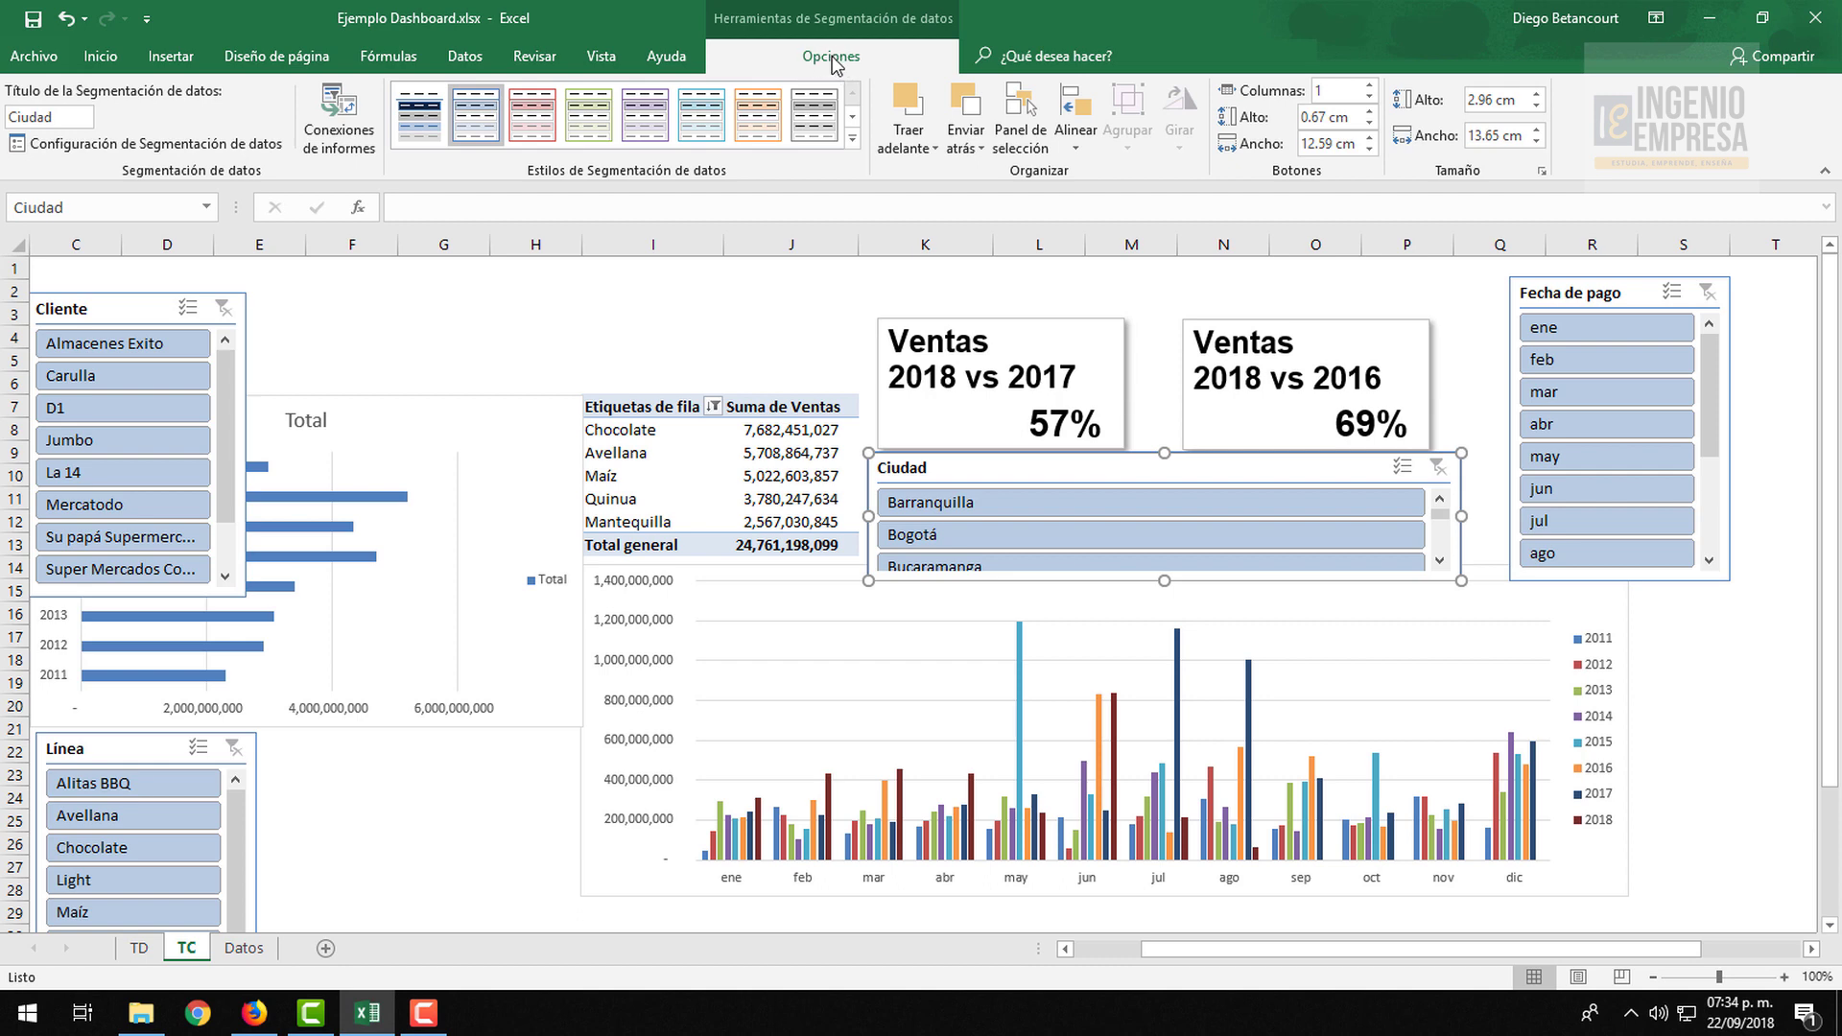
click(1336, 80)
text(3)
key(Return)
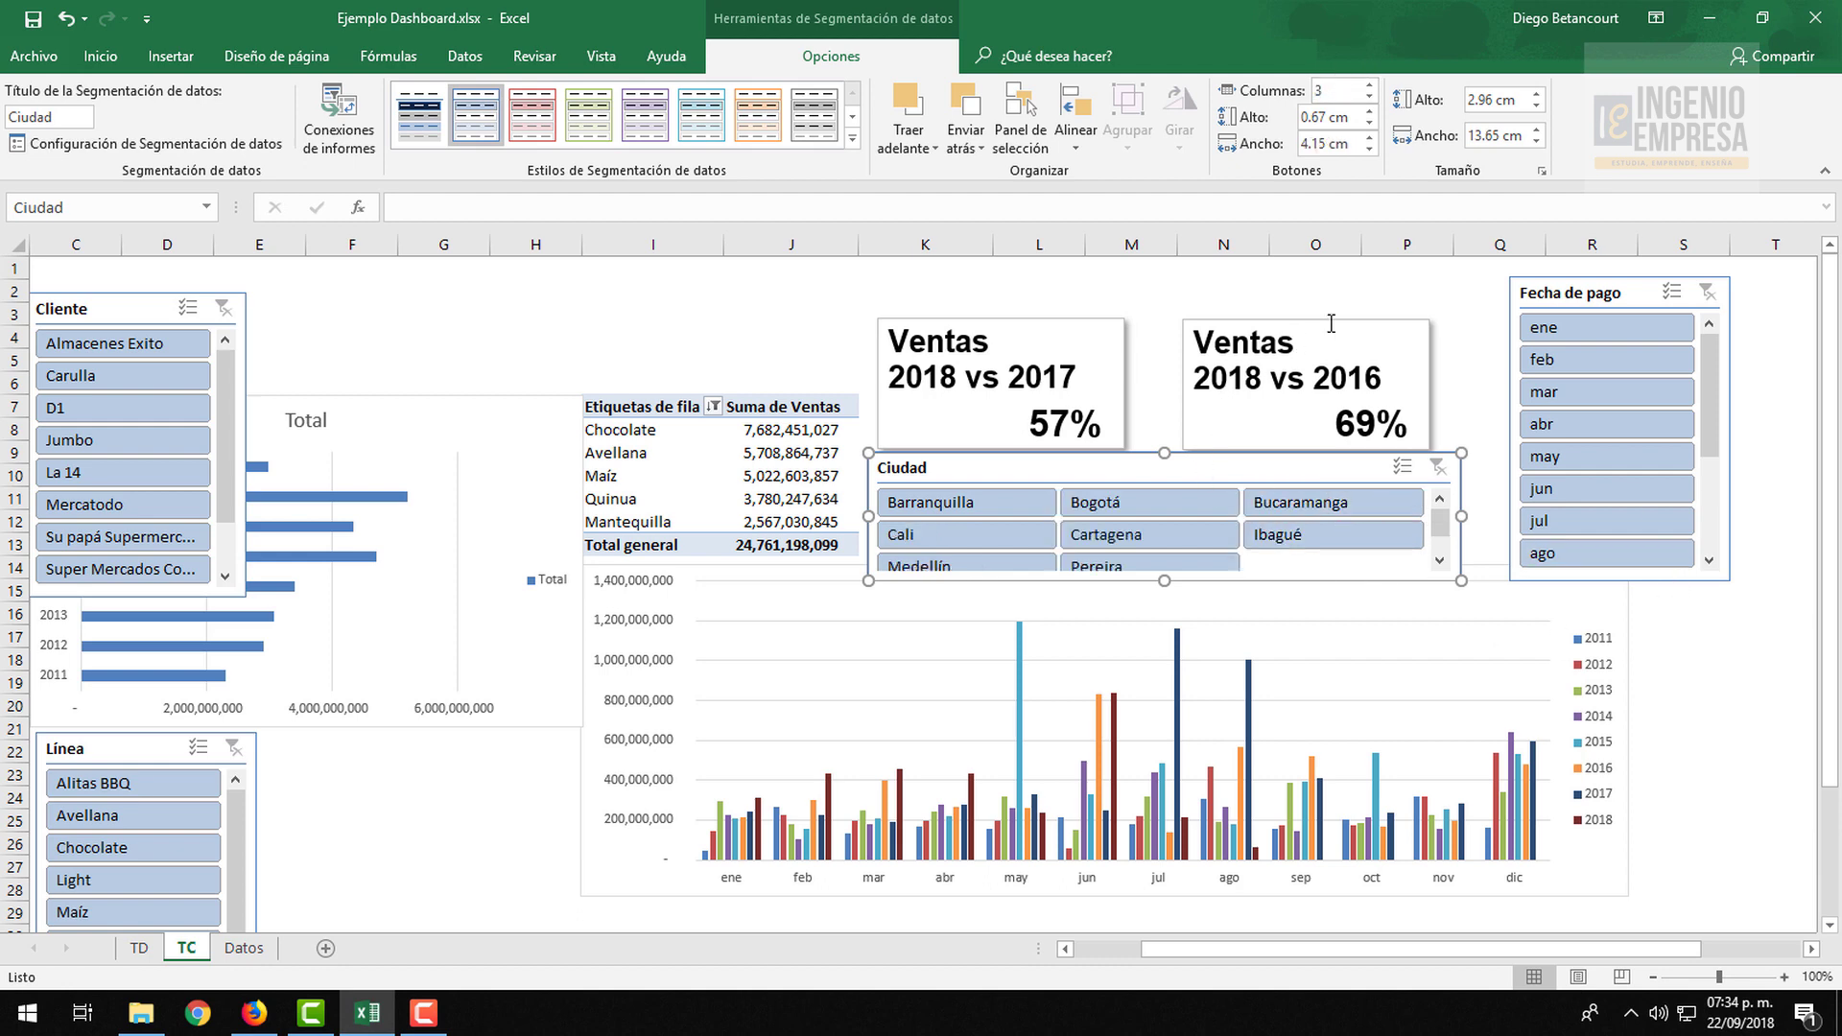
drag(1193, 466, 1202, 465)
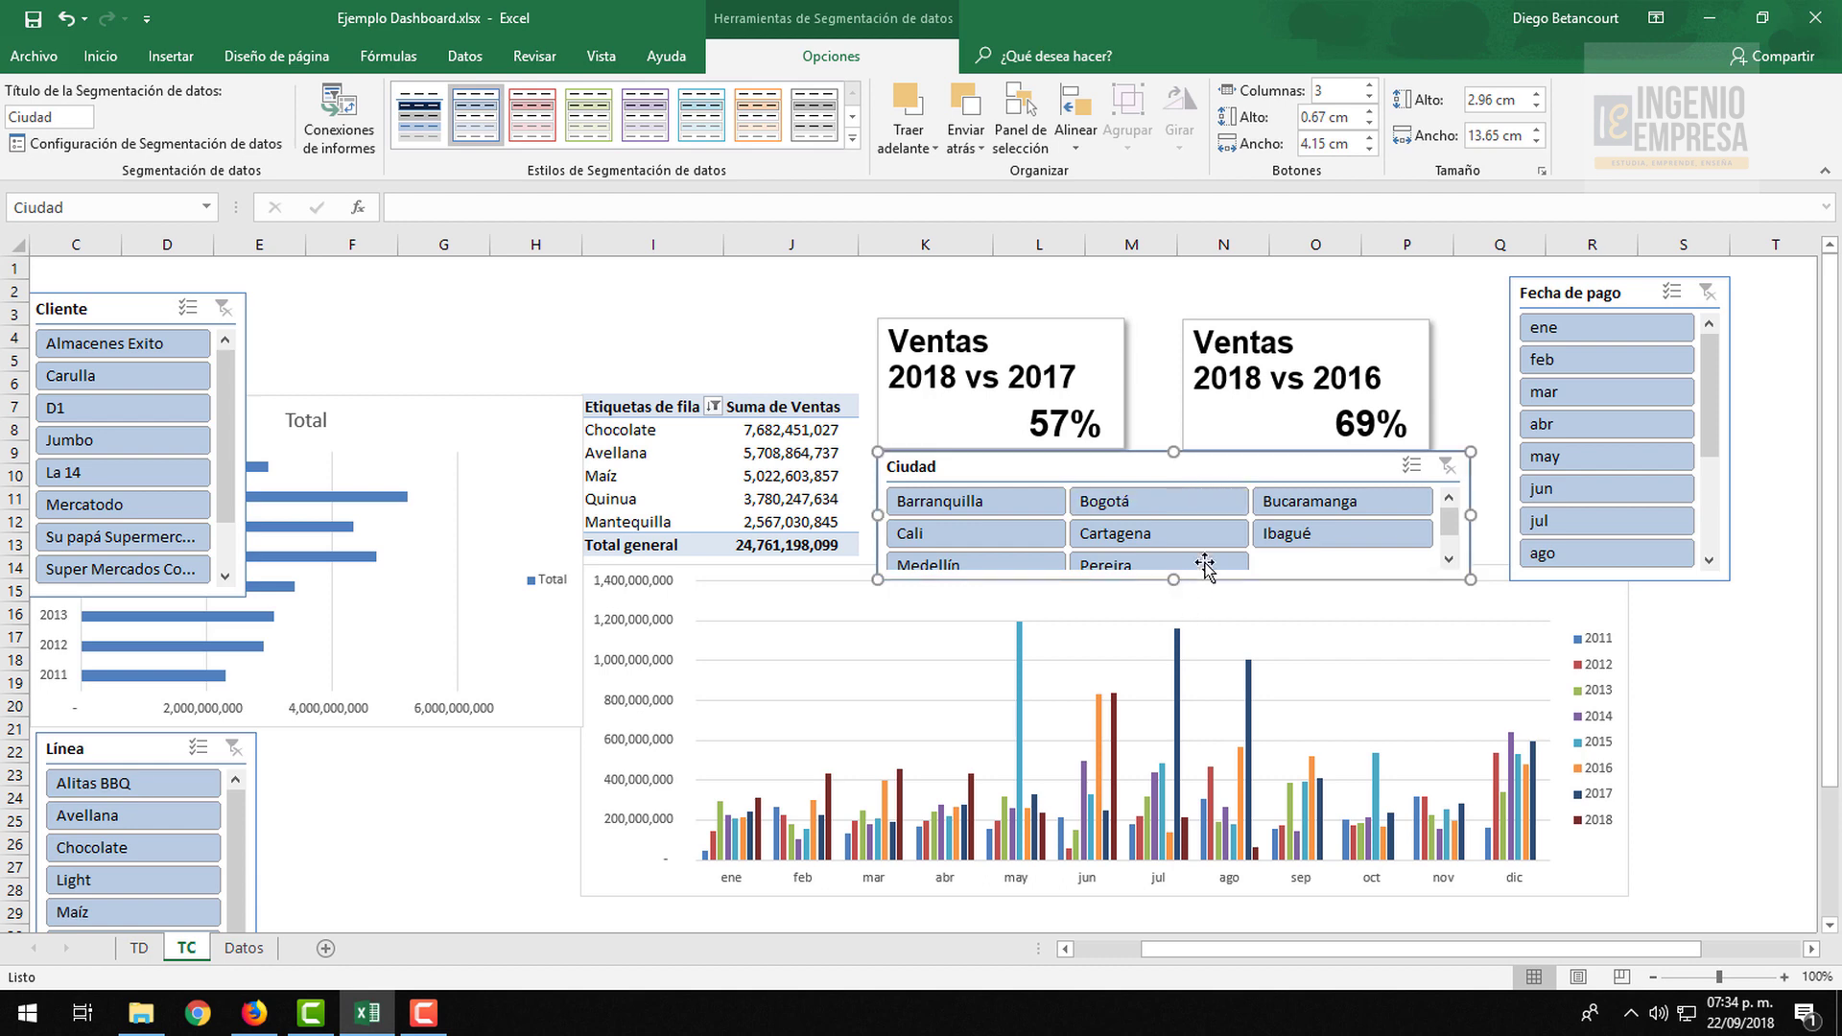
Set the Fecha de pago slicer to 3 columns and resize it
click(1594, 297)
click(1338, 93)
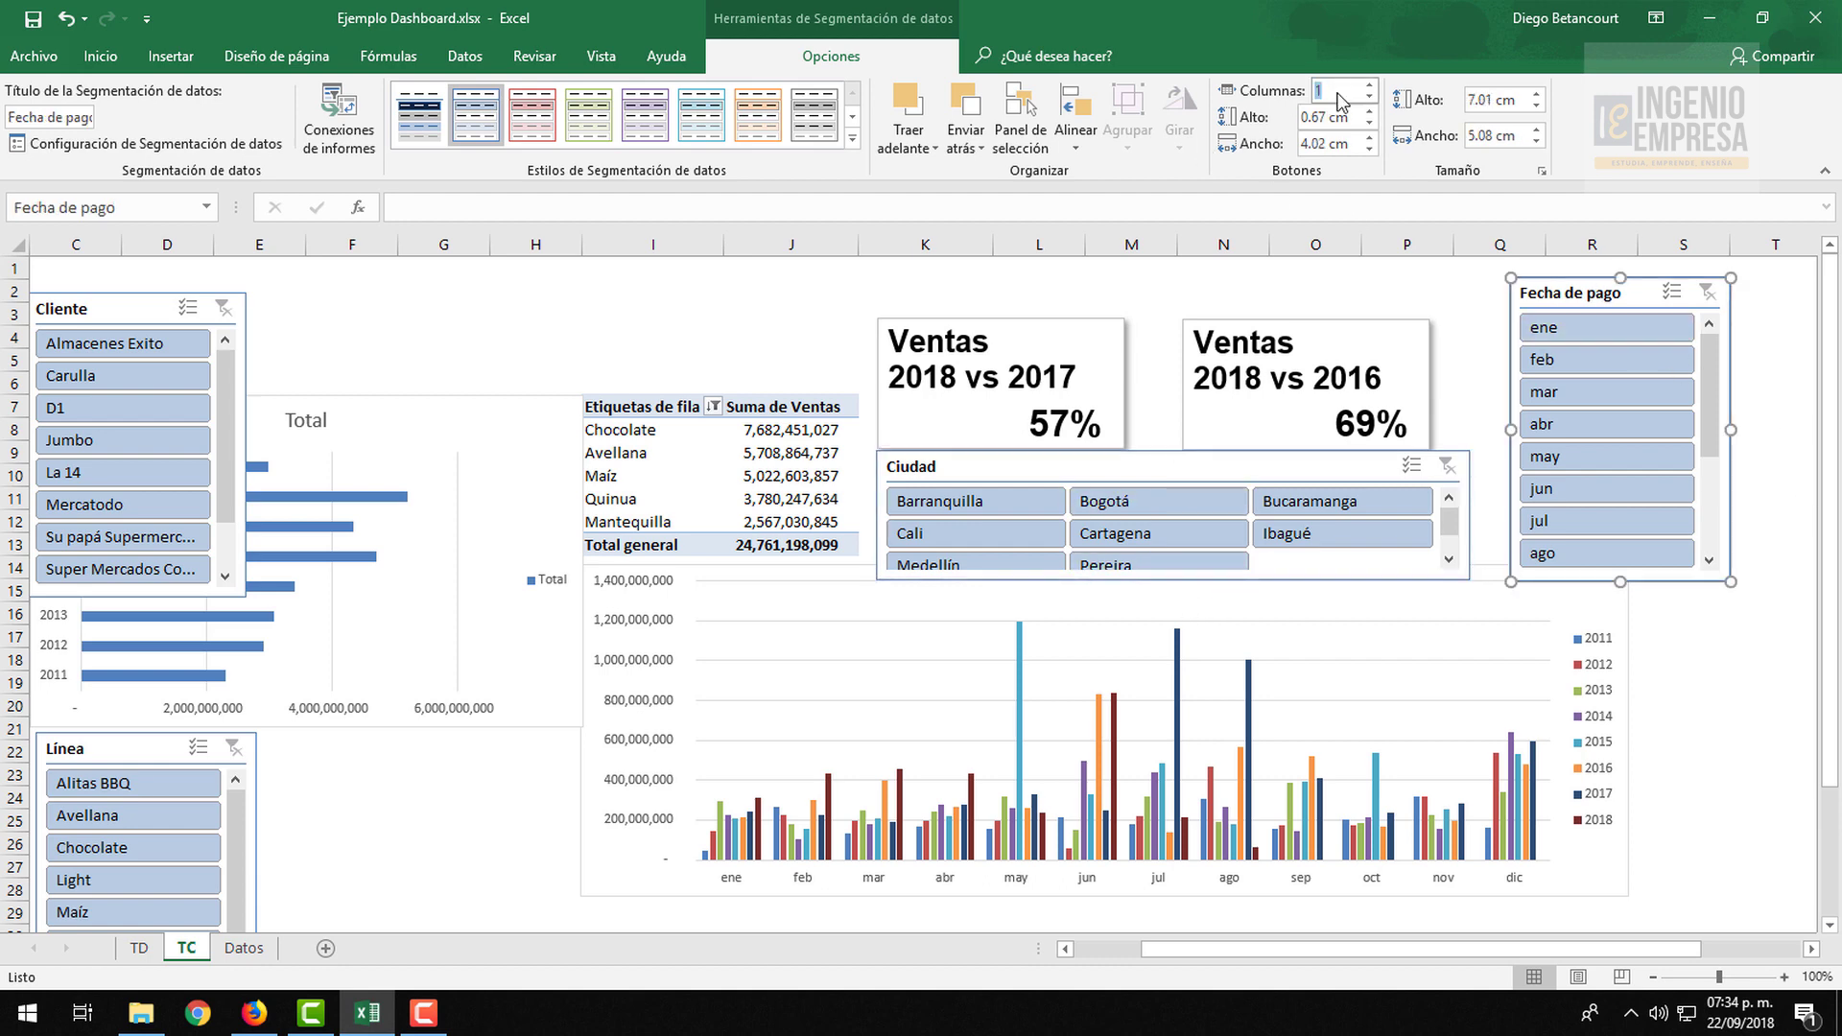
text(3)
key(Return)
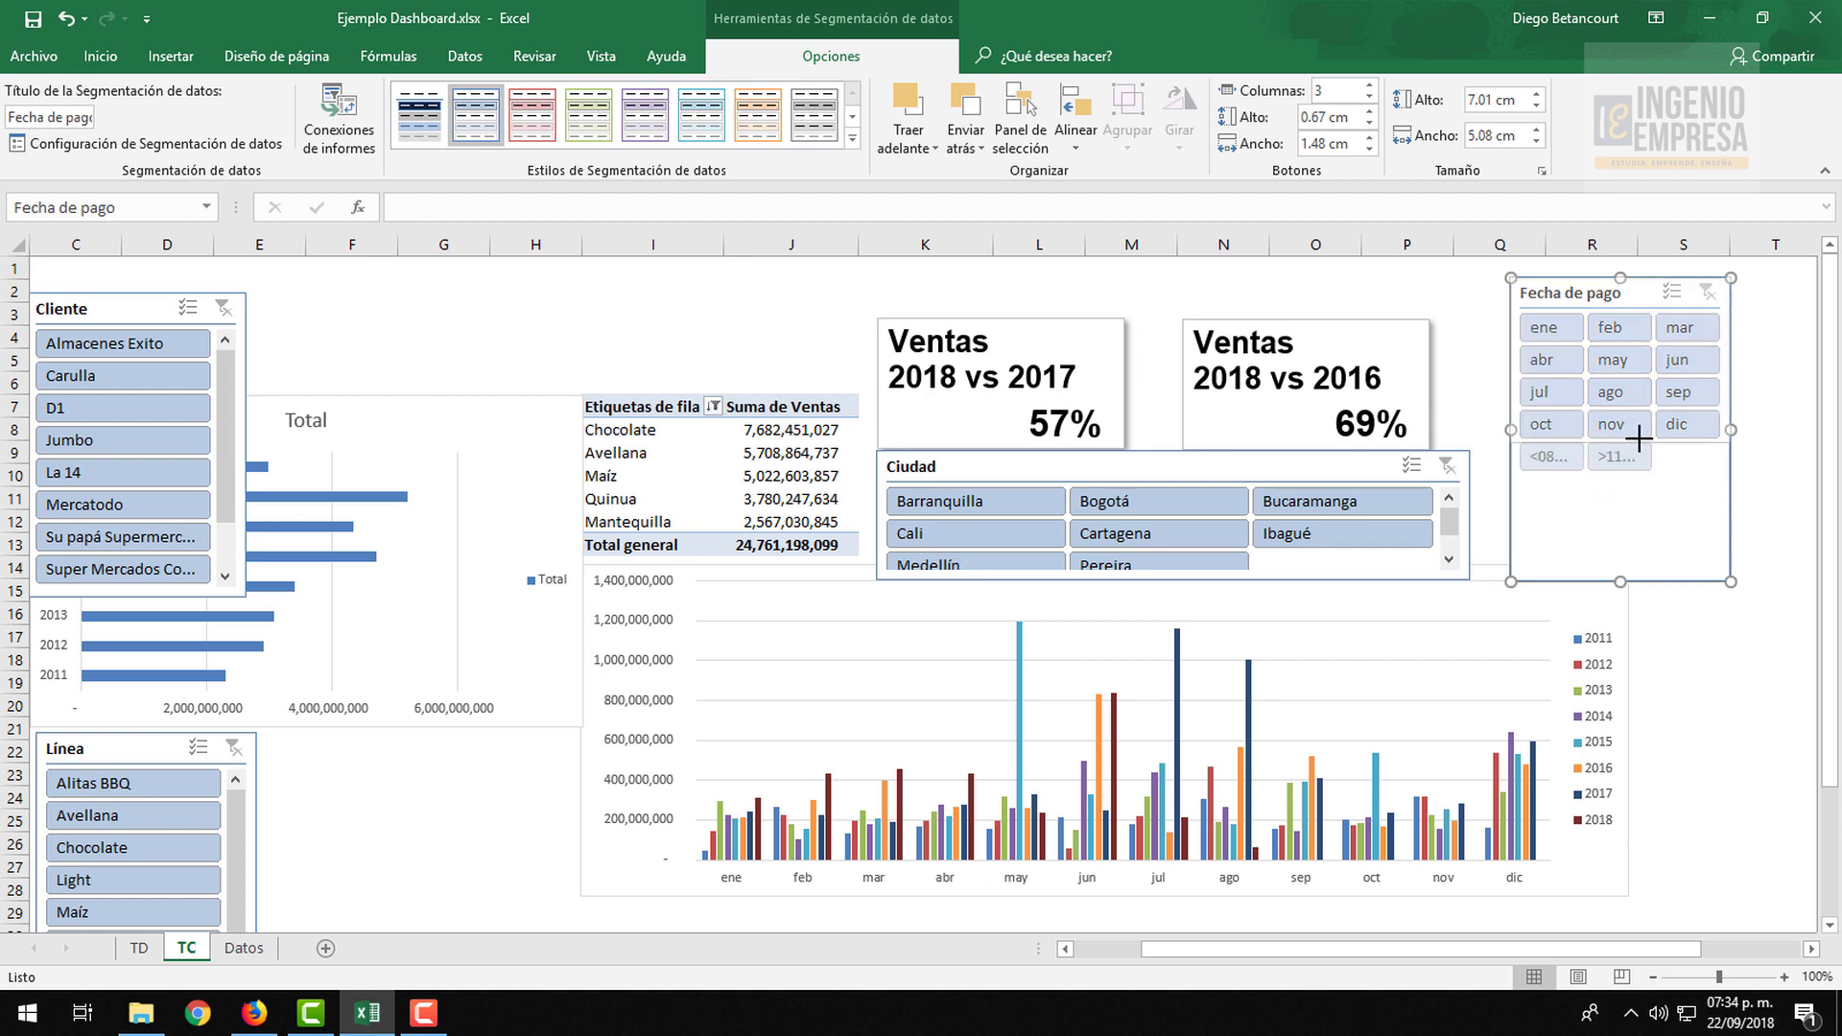
drag(1625, 482, 1626, 439)
mouse_move(1643, 282)
mouse_down()
mouse_move(1613, 443)
mouse_move(1615, 413)
mouse_up()
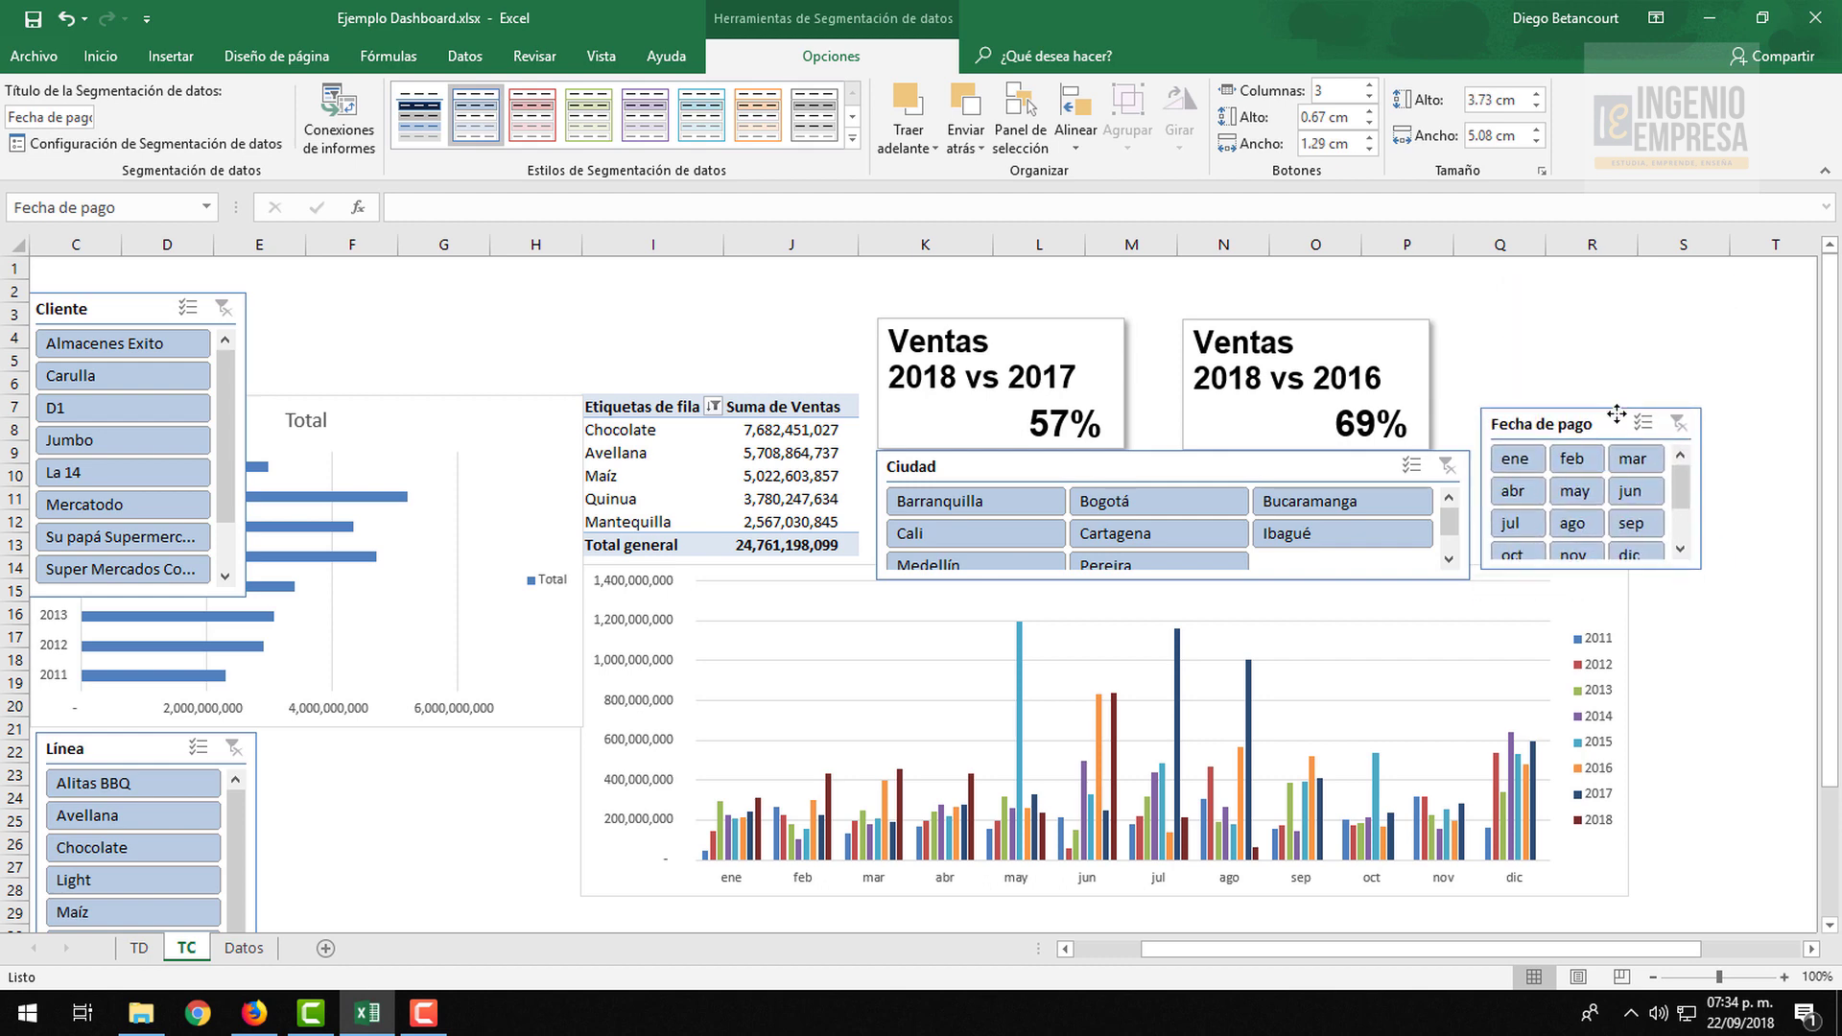
Give the Cliente slicer 3 columns, widen it to two rows, and move it to the dashboard top
click(114, 307)
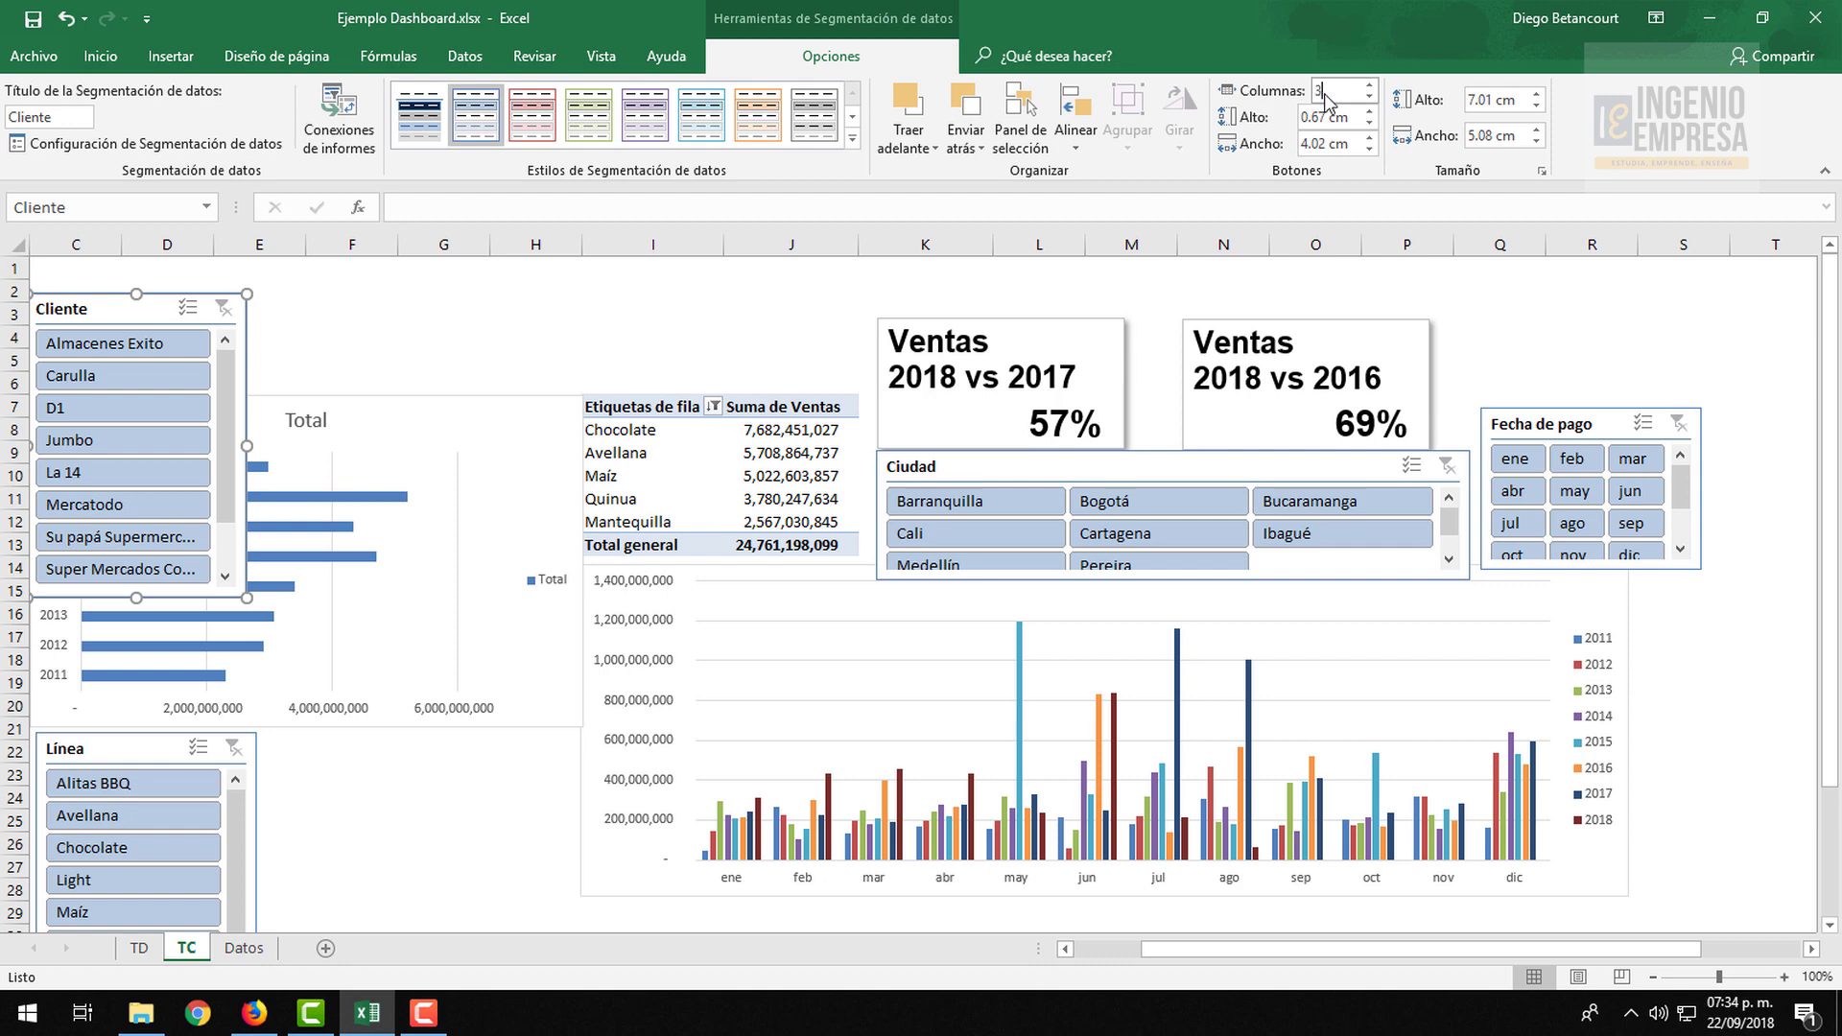
key(Return)
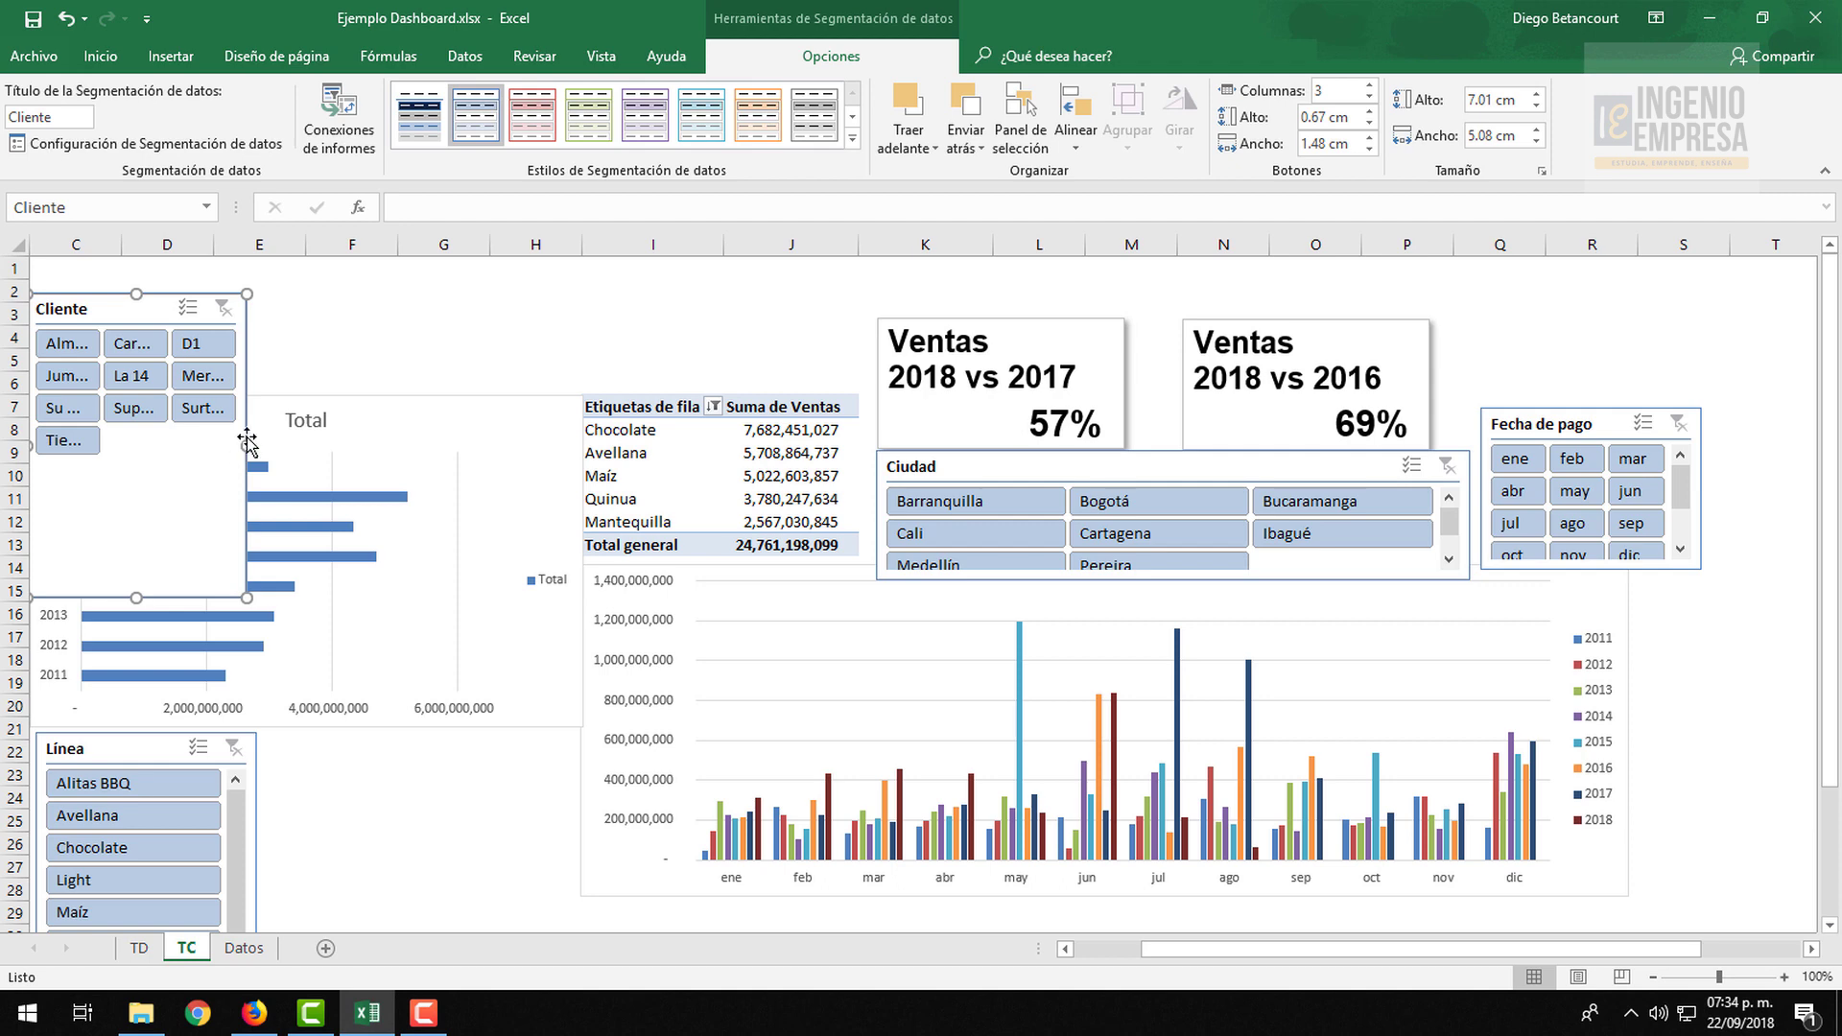
drag(247, 443, 723, 446)
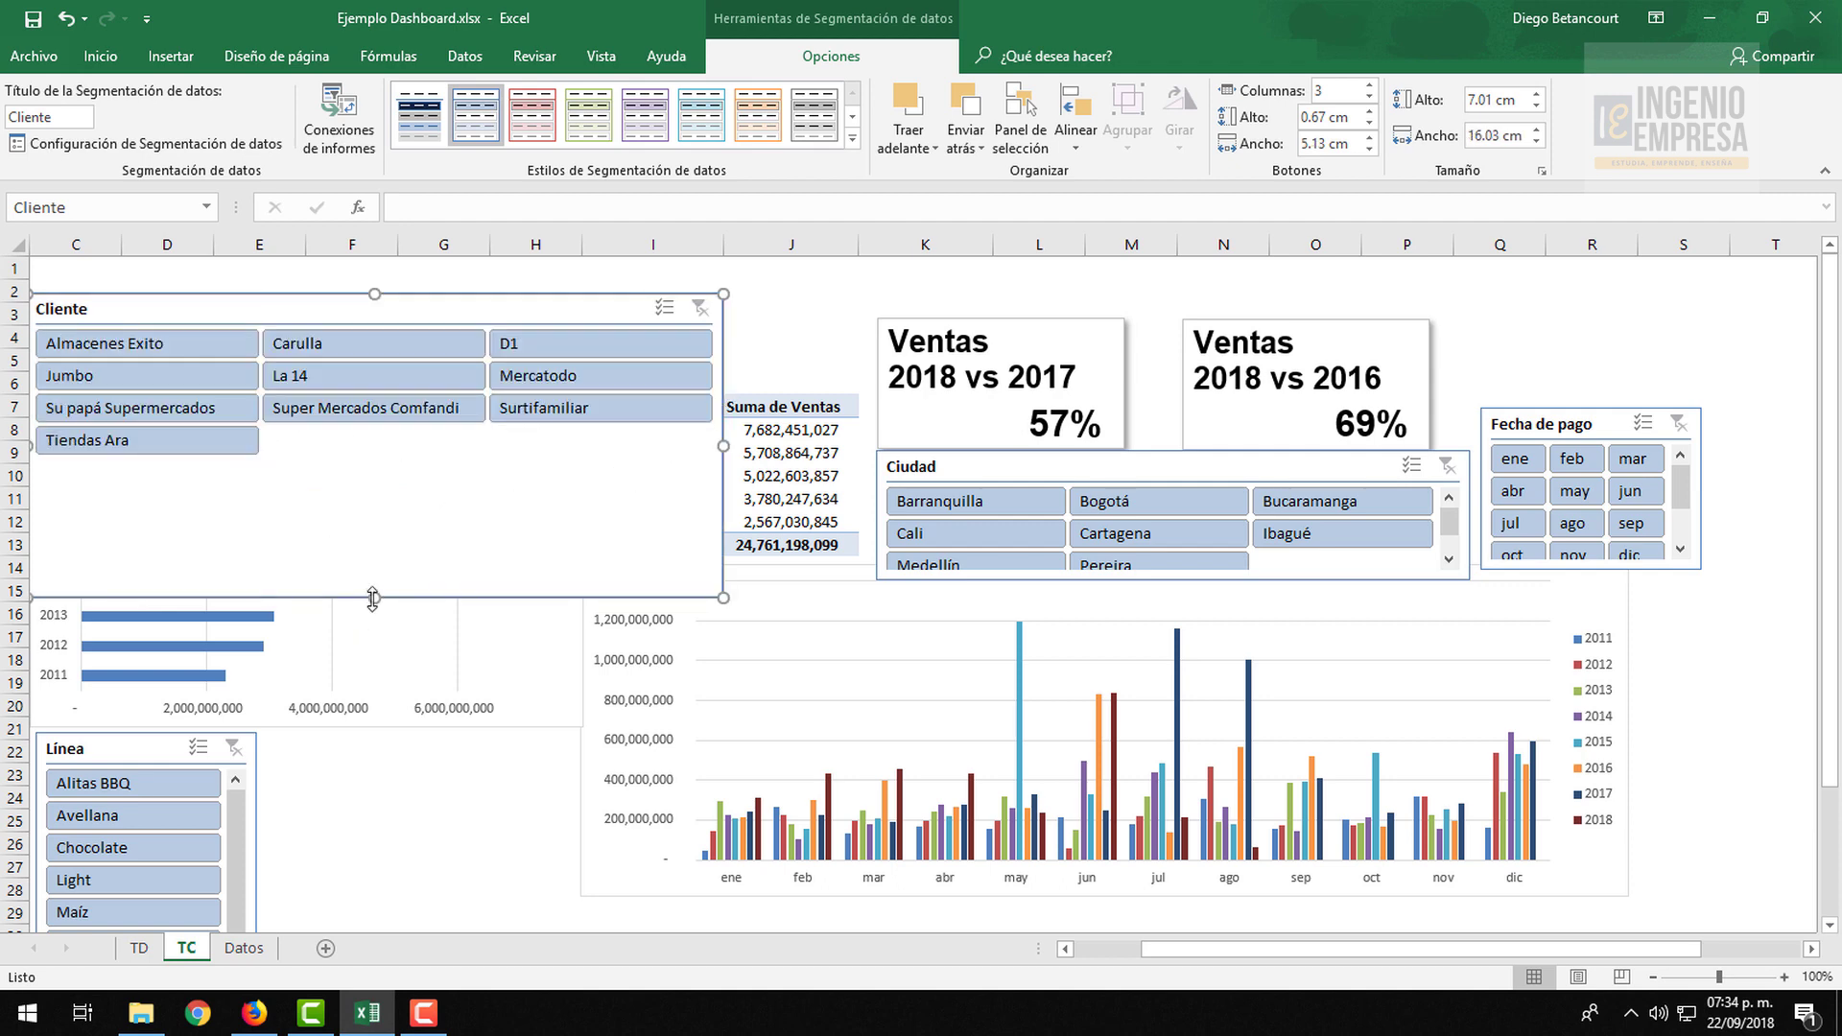
drag(393, 447, 428, 384)
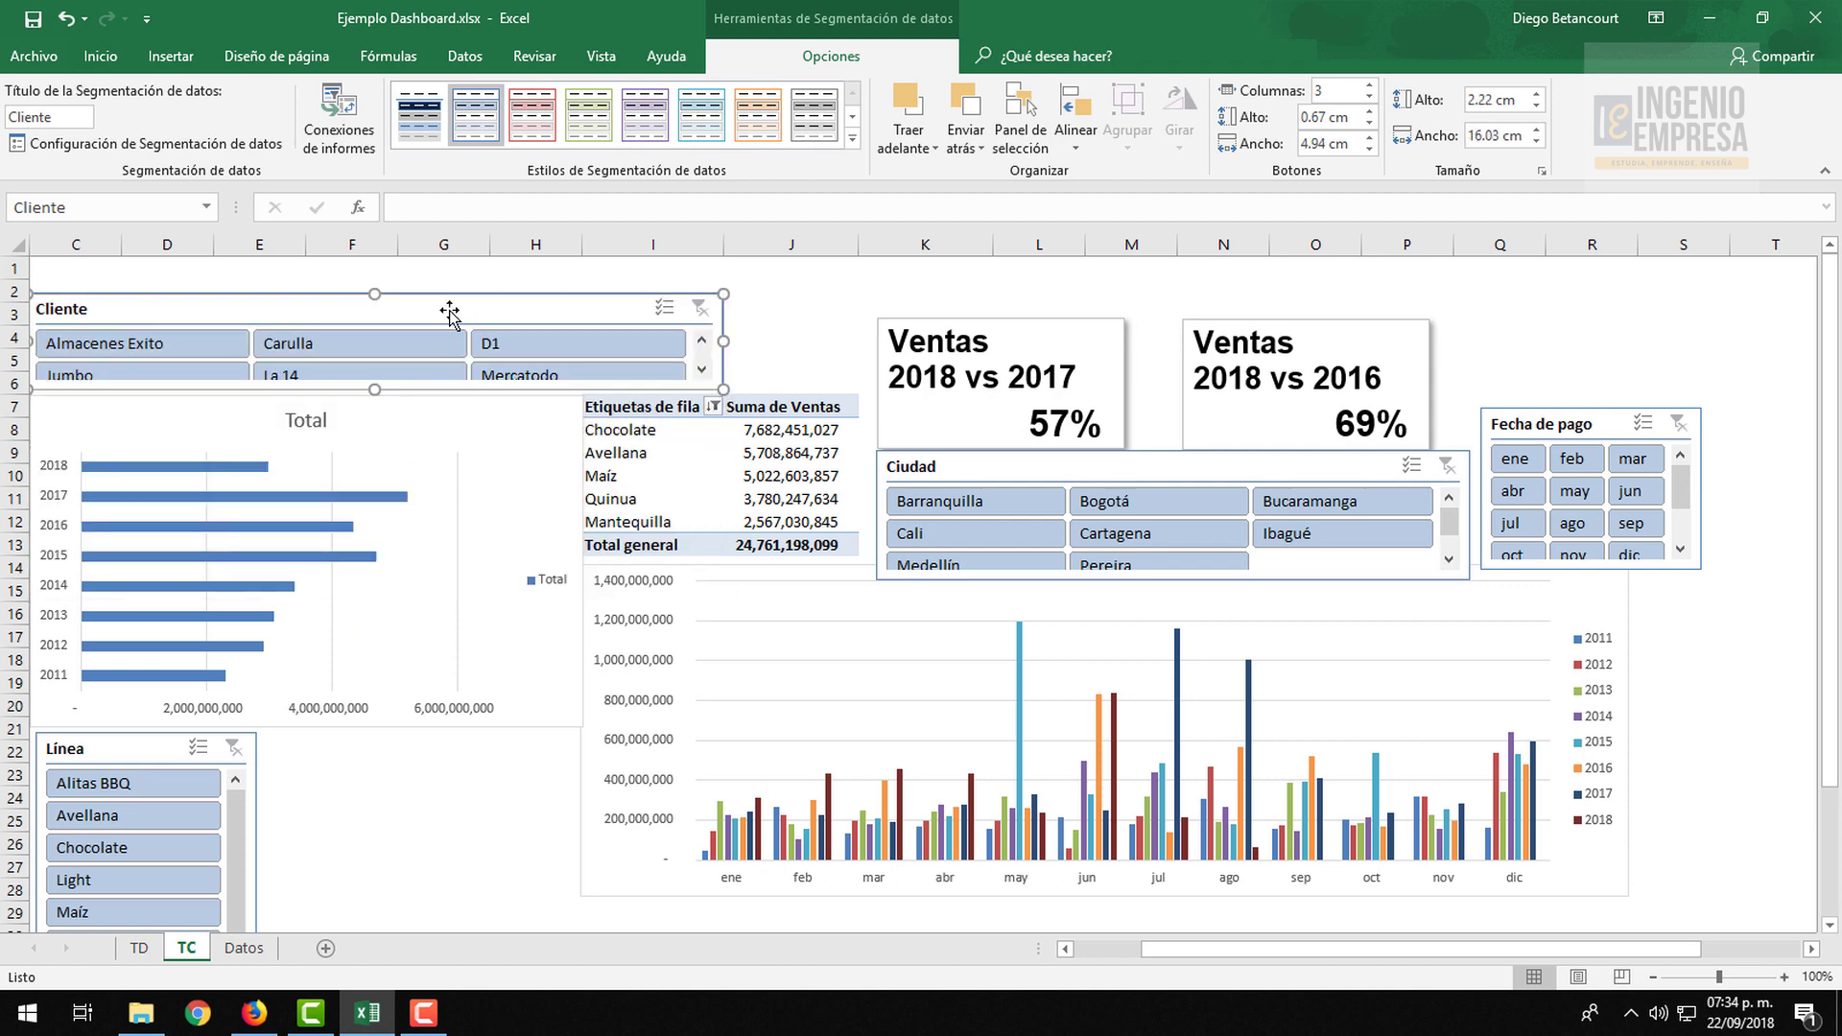
drag(450, 309, 474, 309)
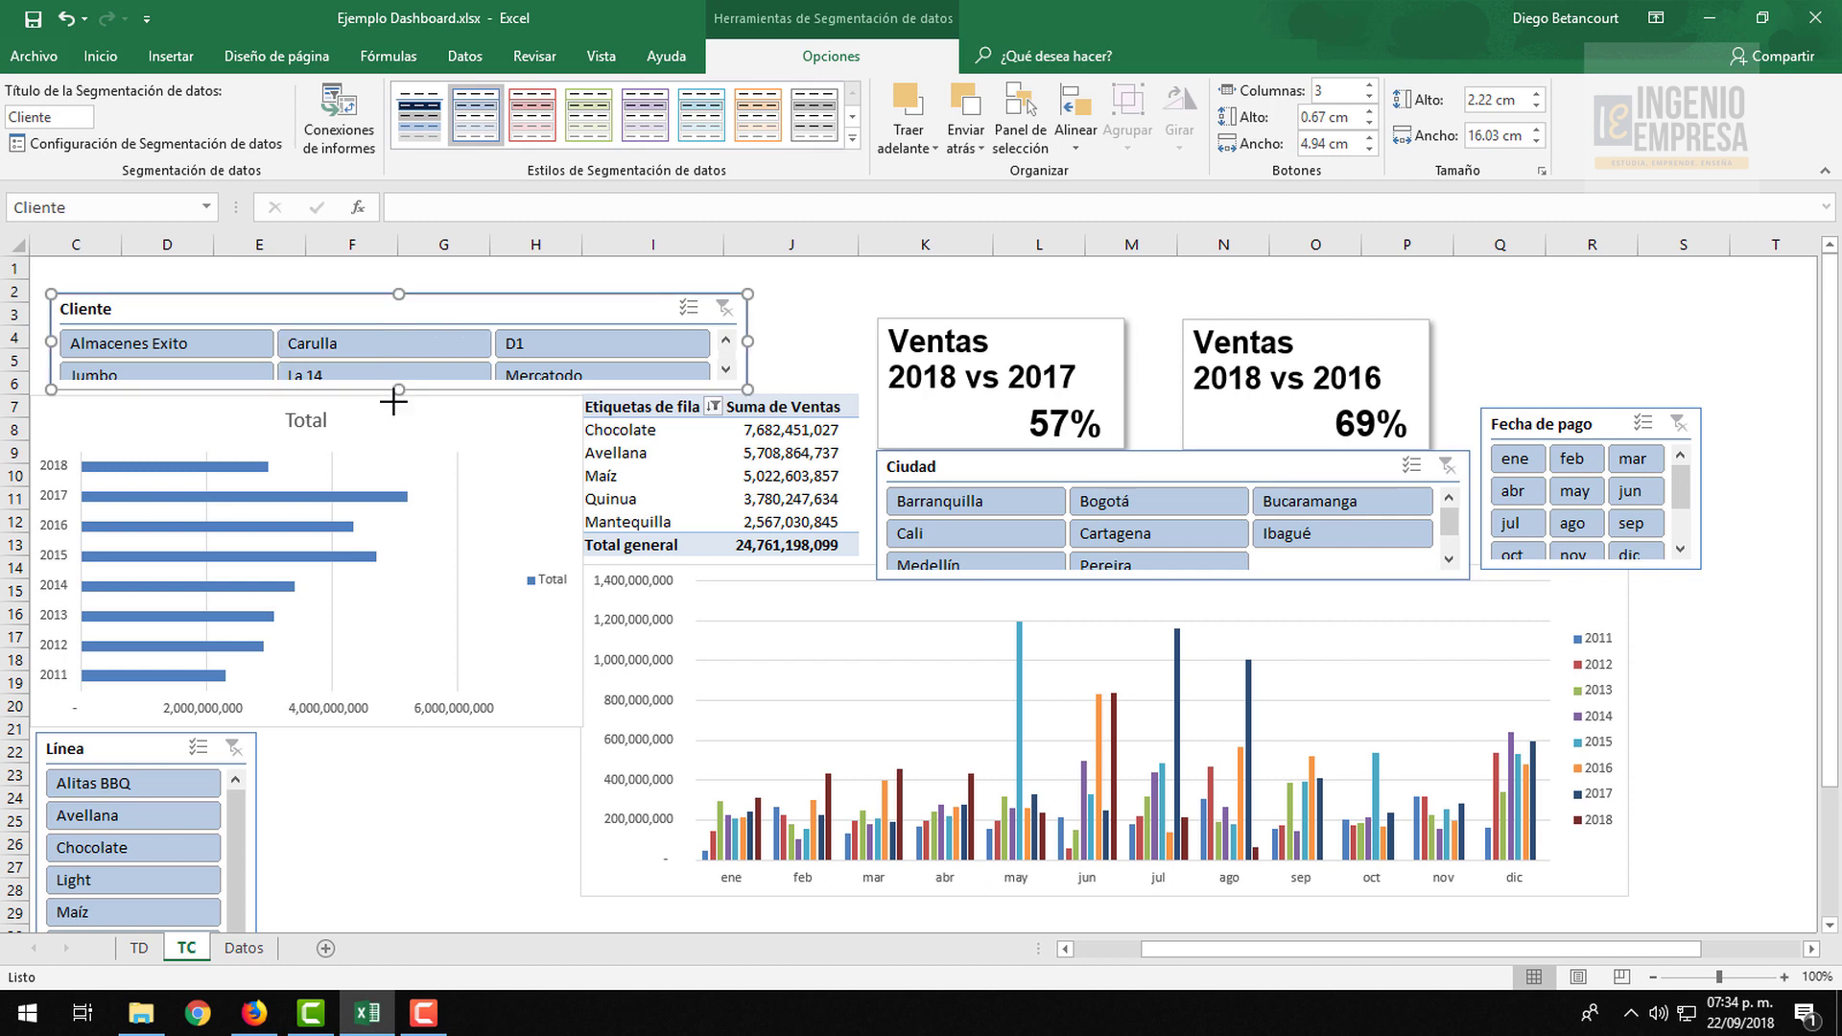
drag(396, 390, 396, 410)
drag(399, 312, 413, 300)
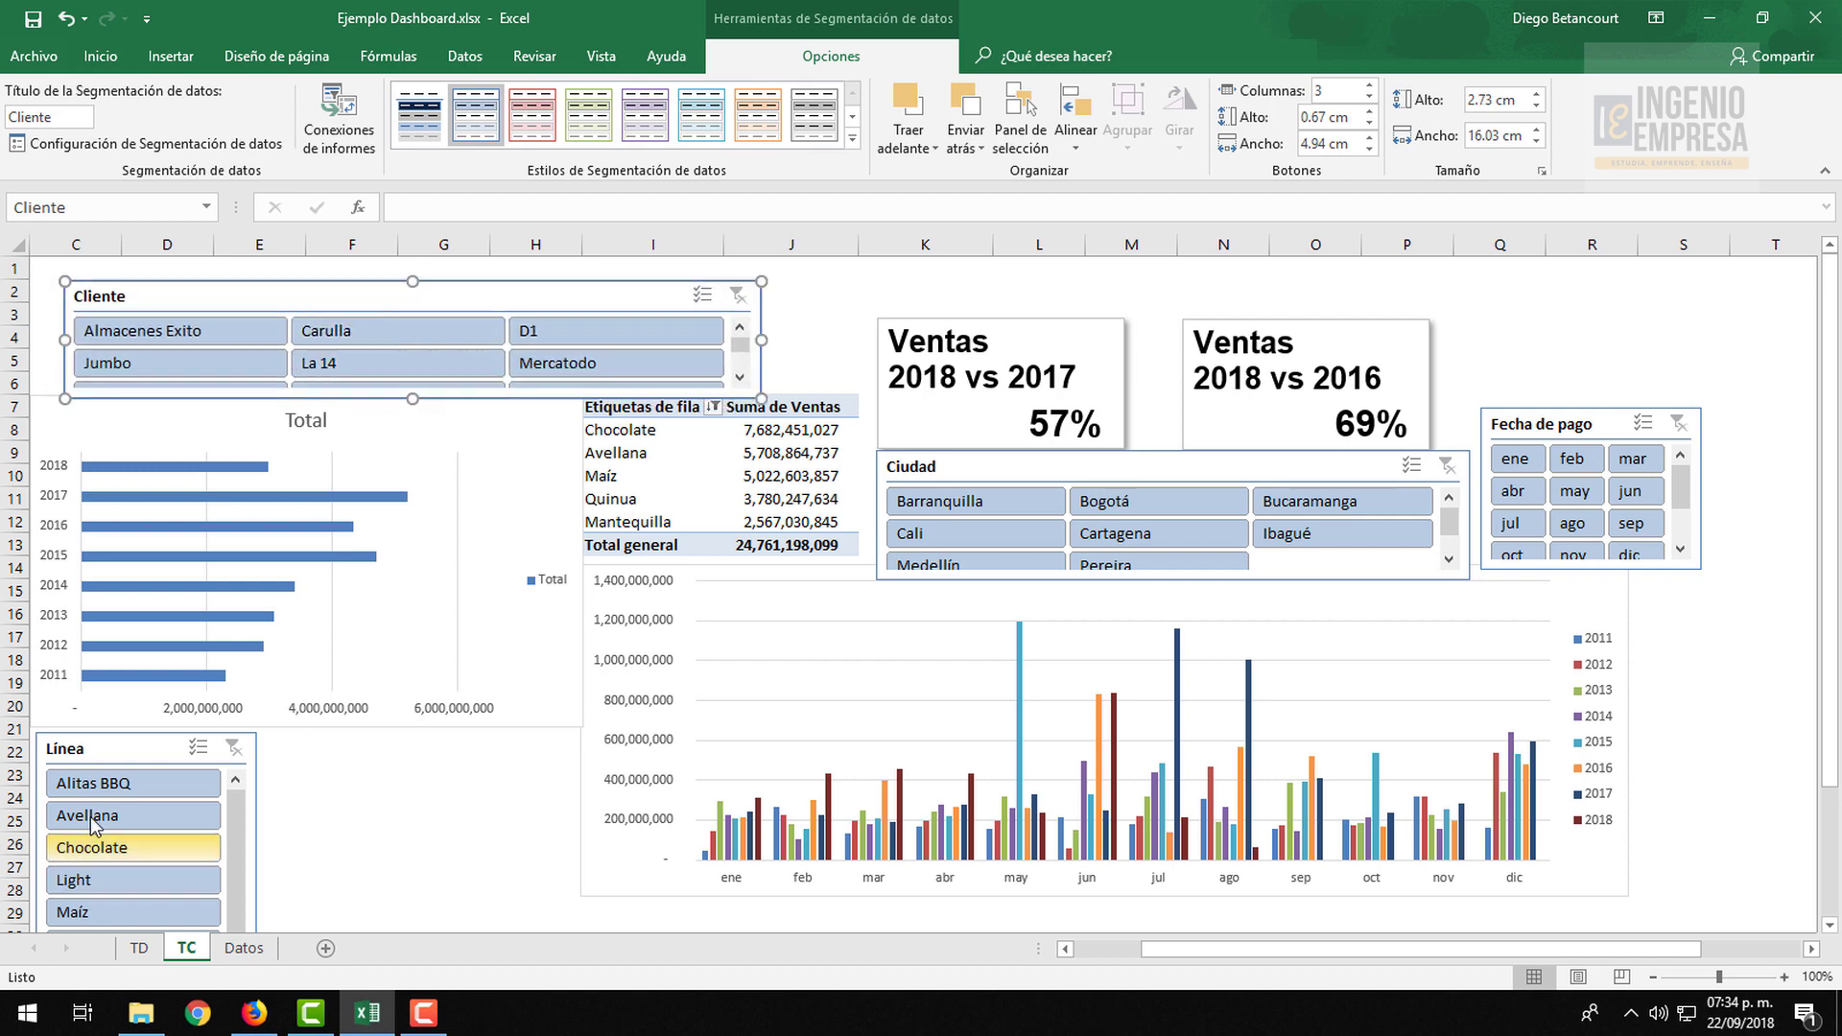
Give the Línea slicer 3 columns, widen it so full names show, and nudge it into place
click(144, 753)
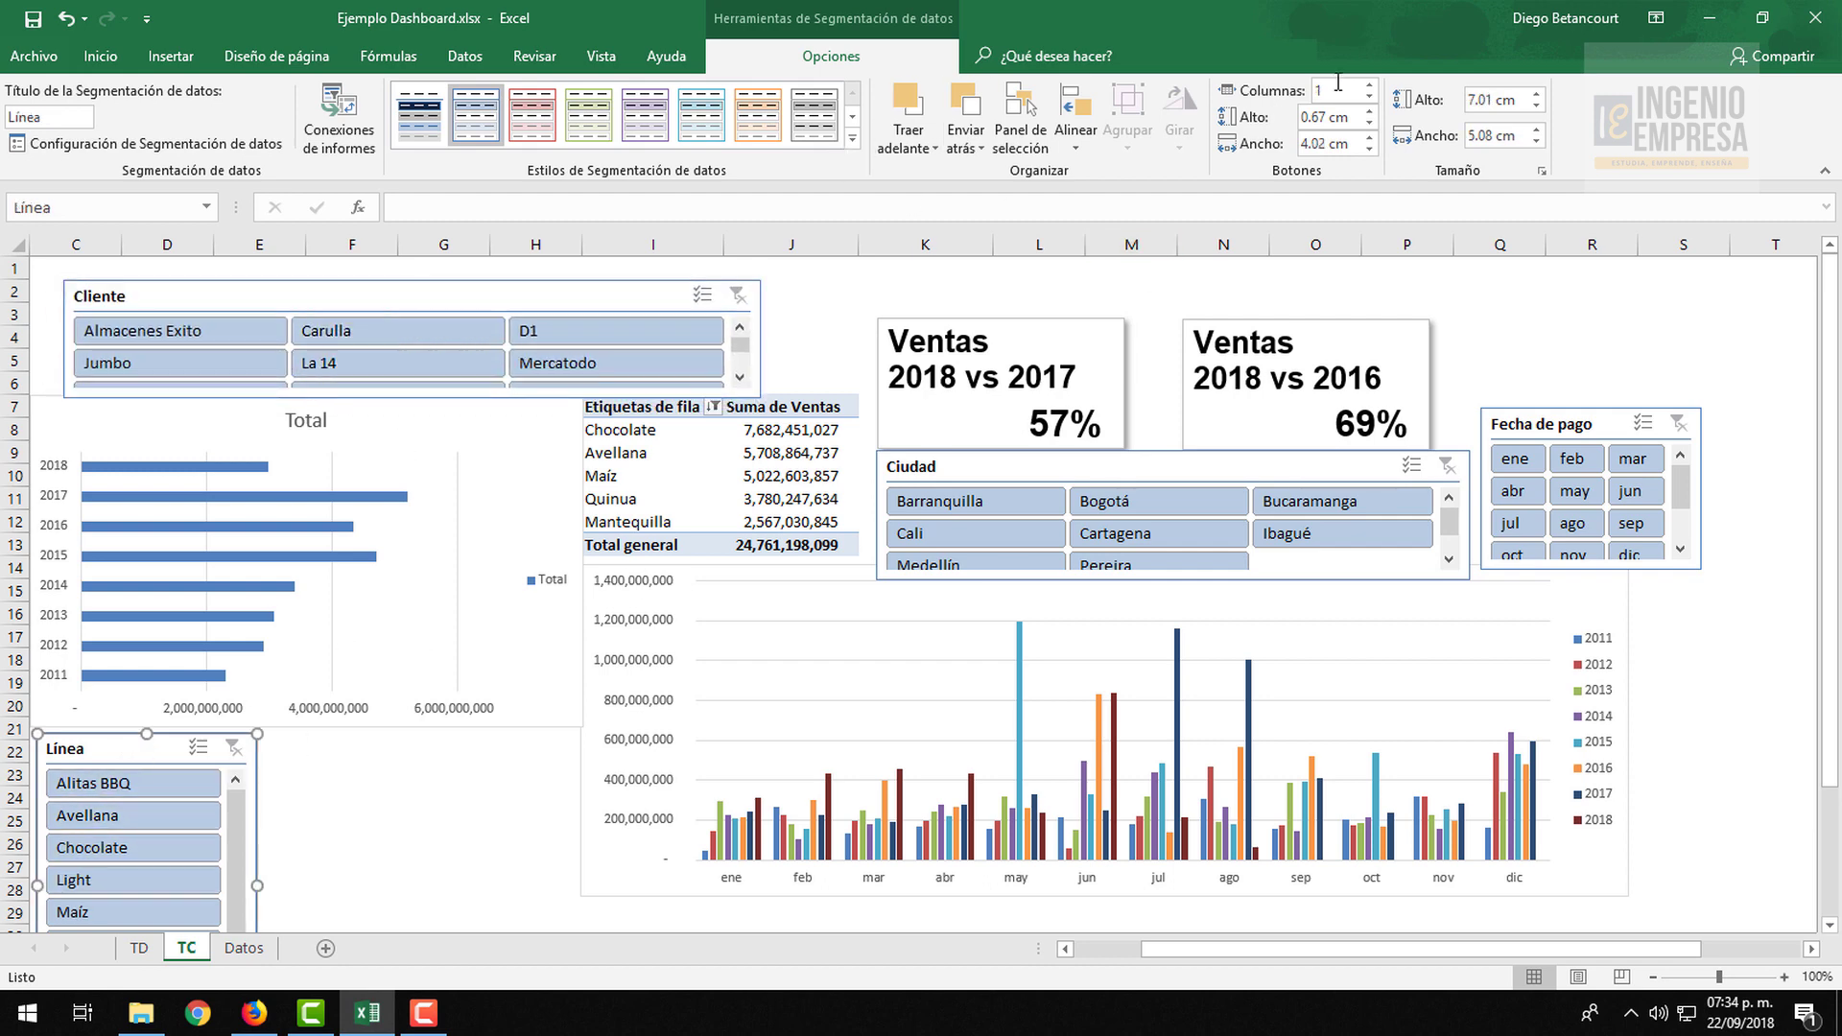
text(3)
key(Return)
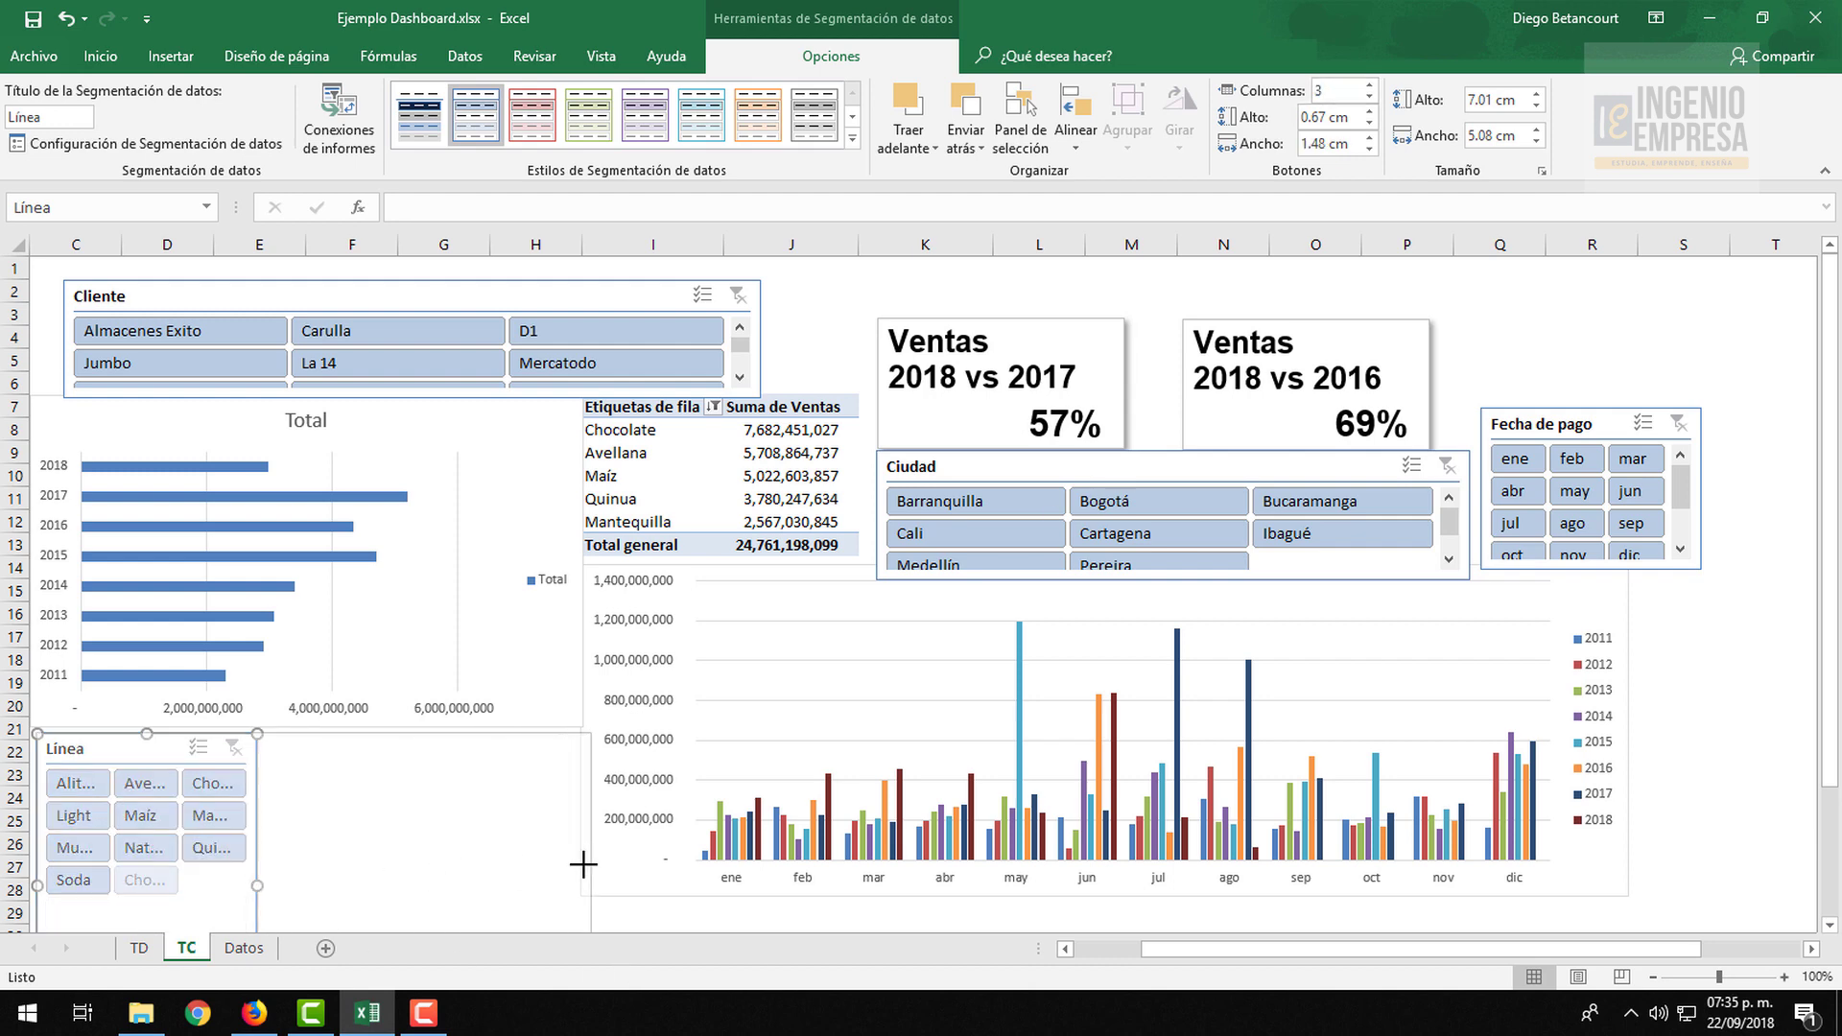
drag(449, 809, 582, 809)
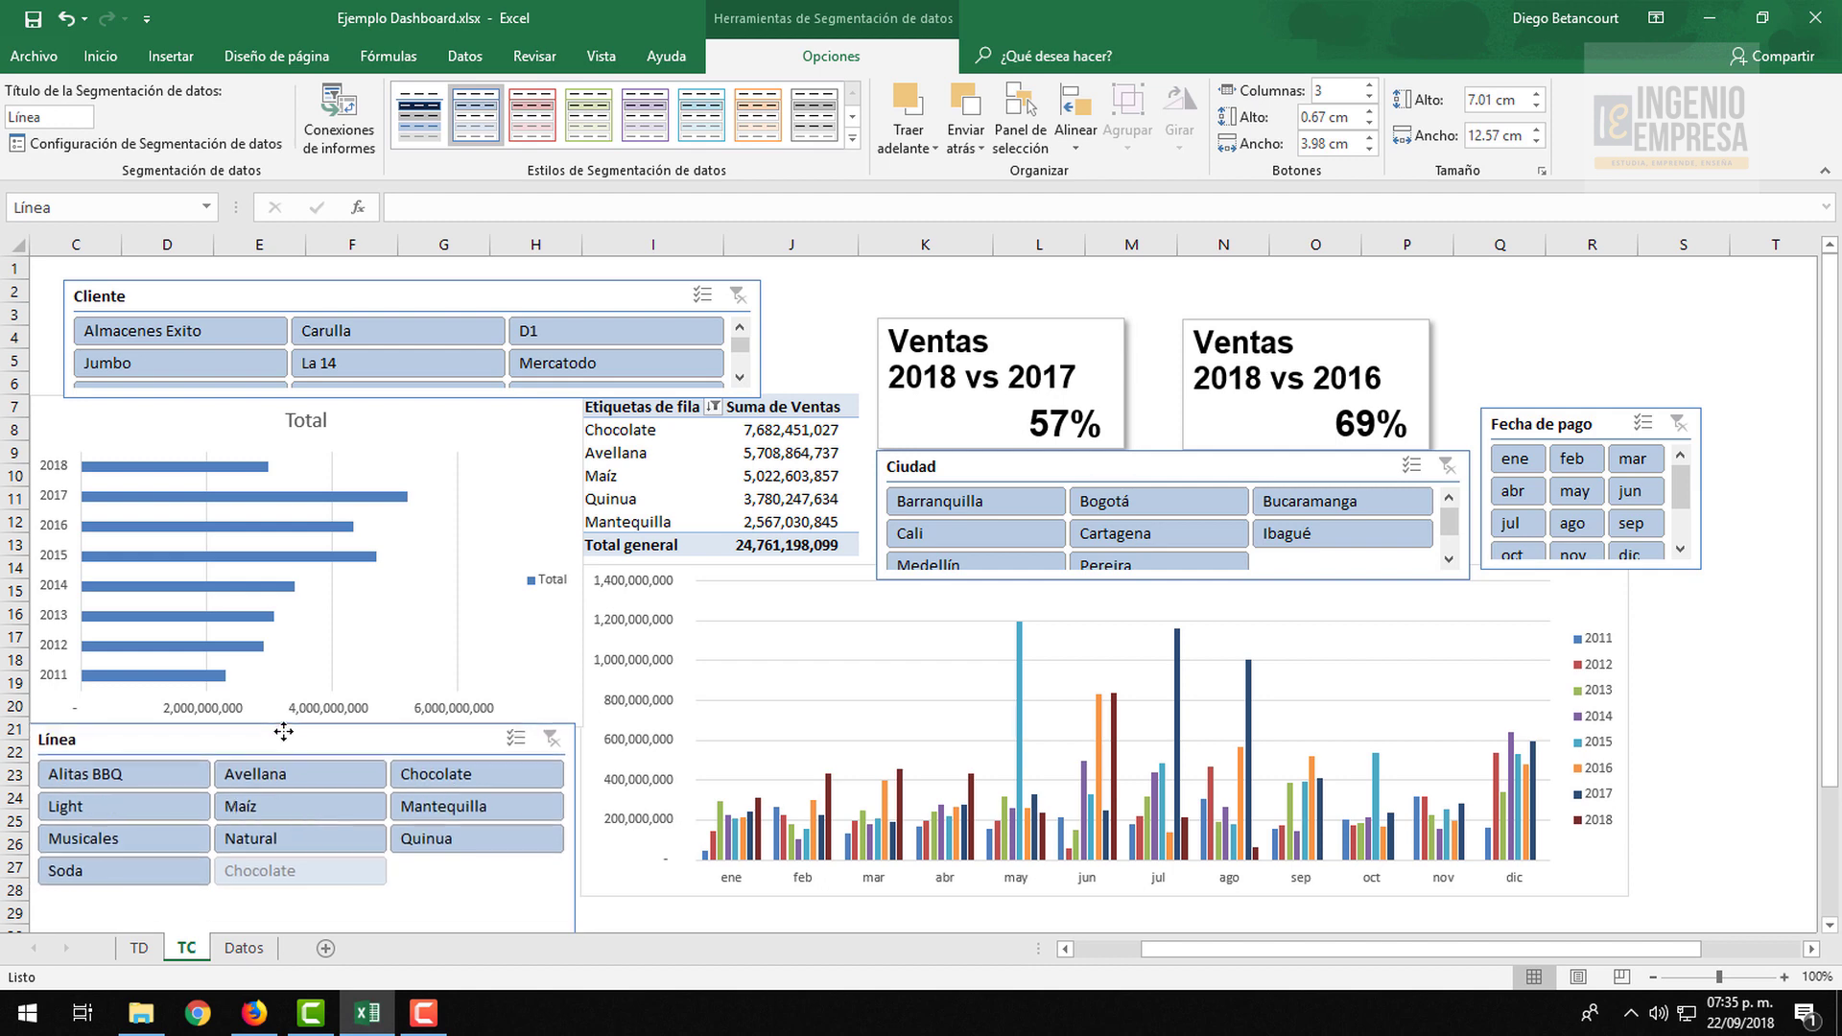
drag(287, 735, 283, 733)
click(789, 314)
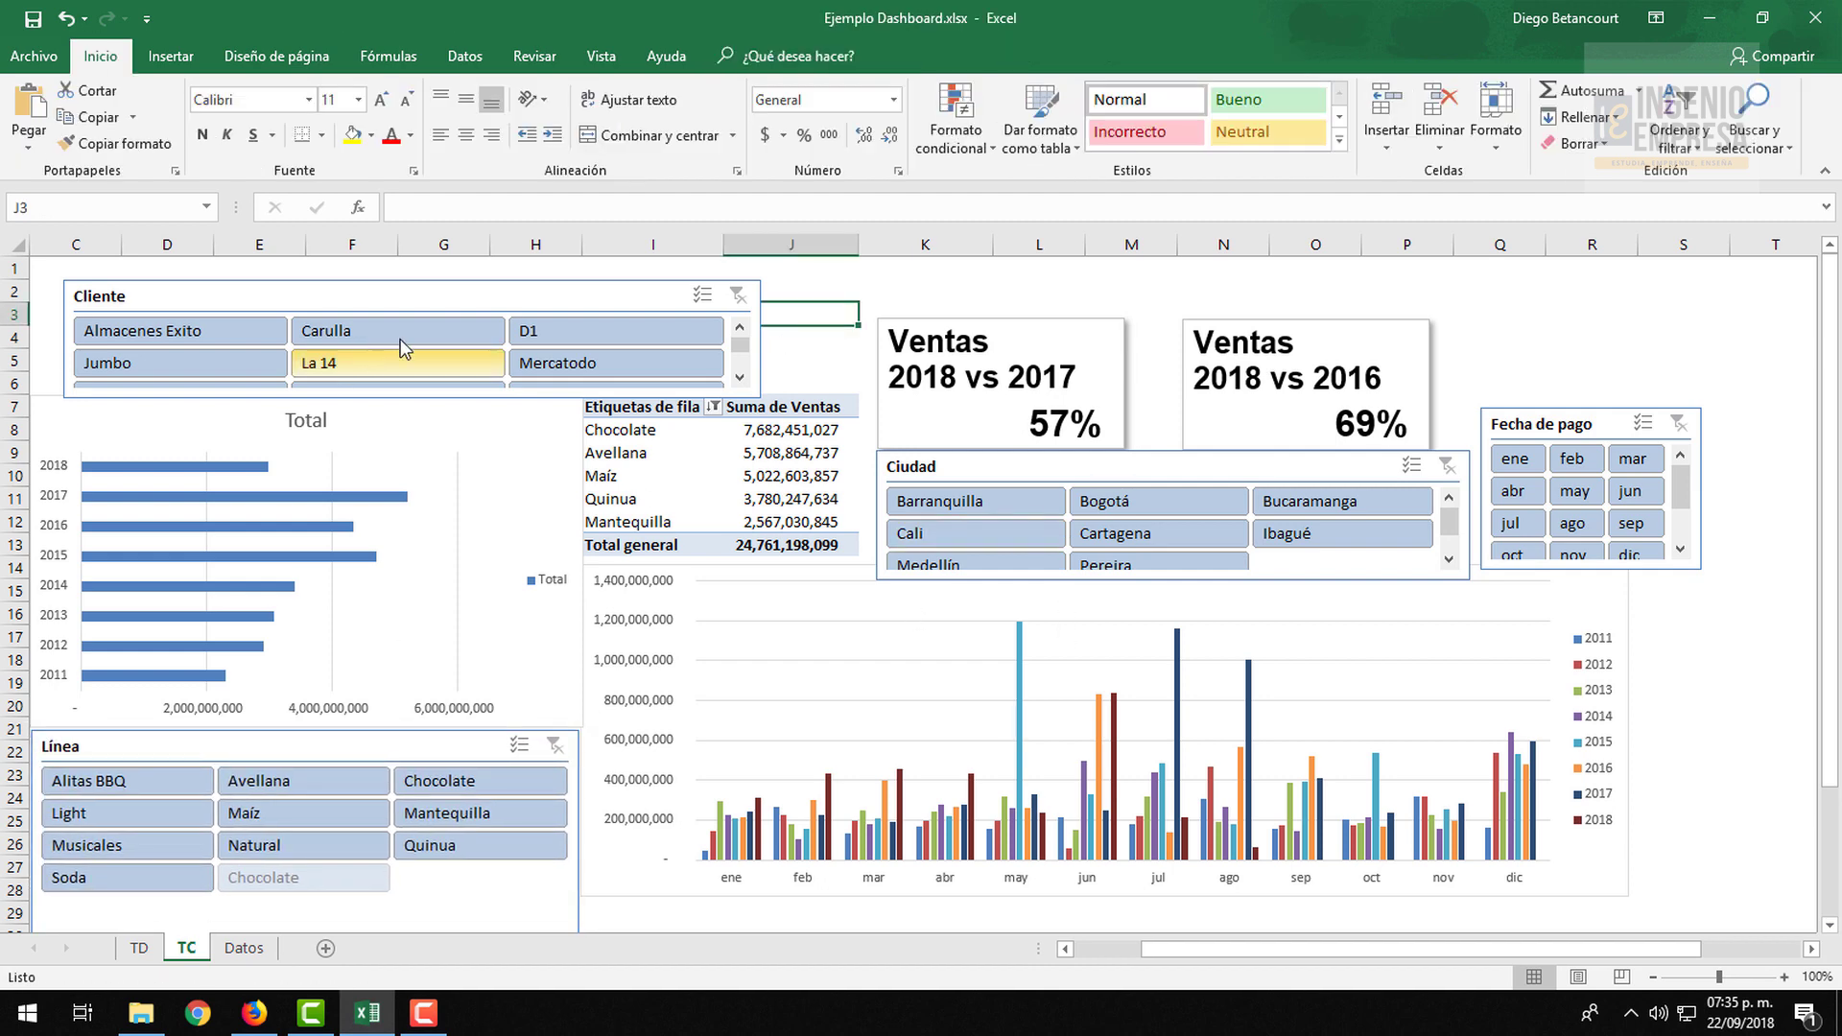
click(403, 309)
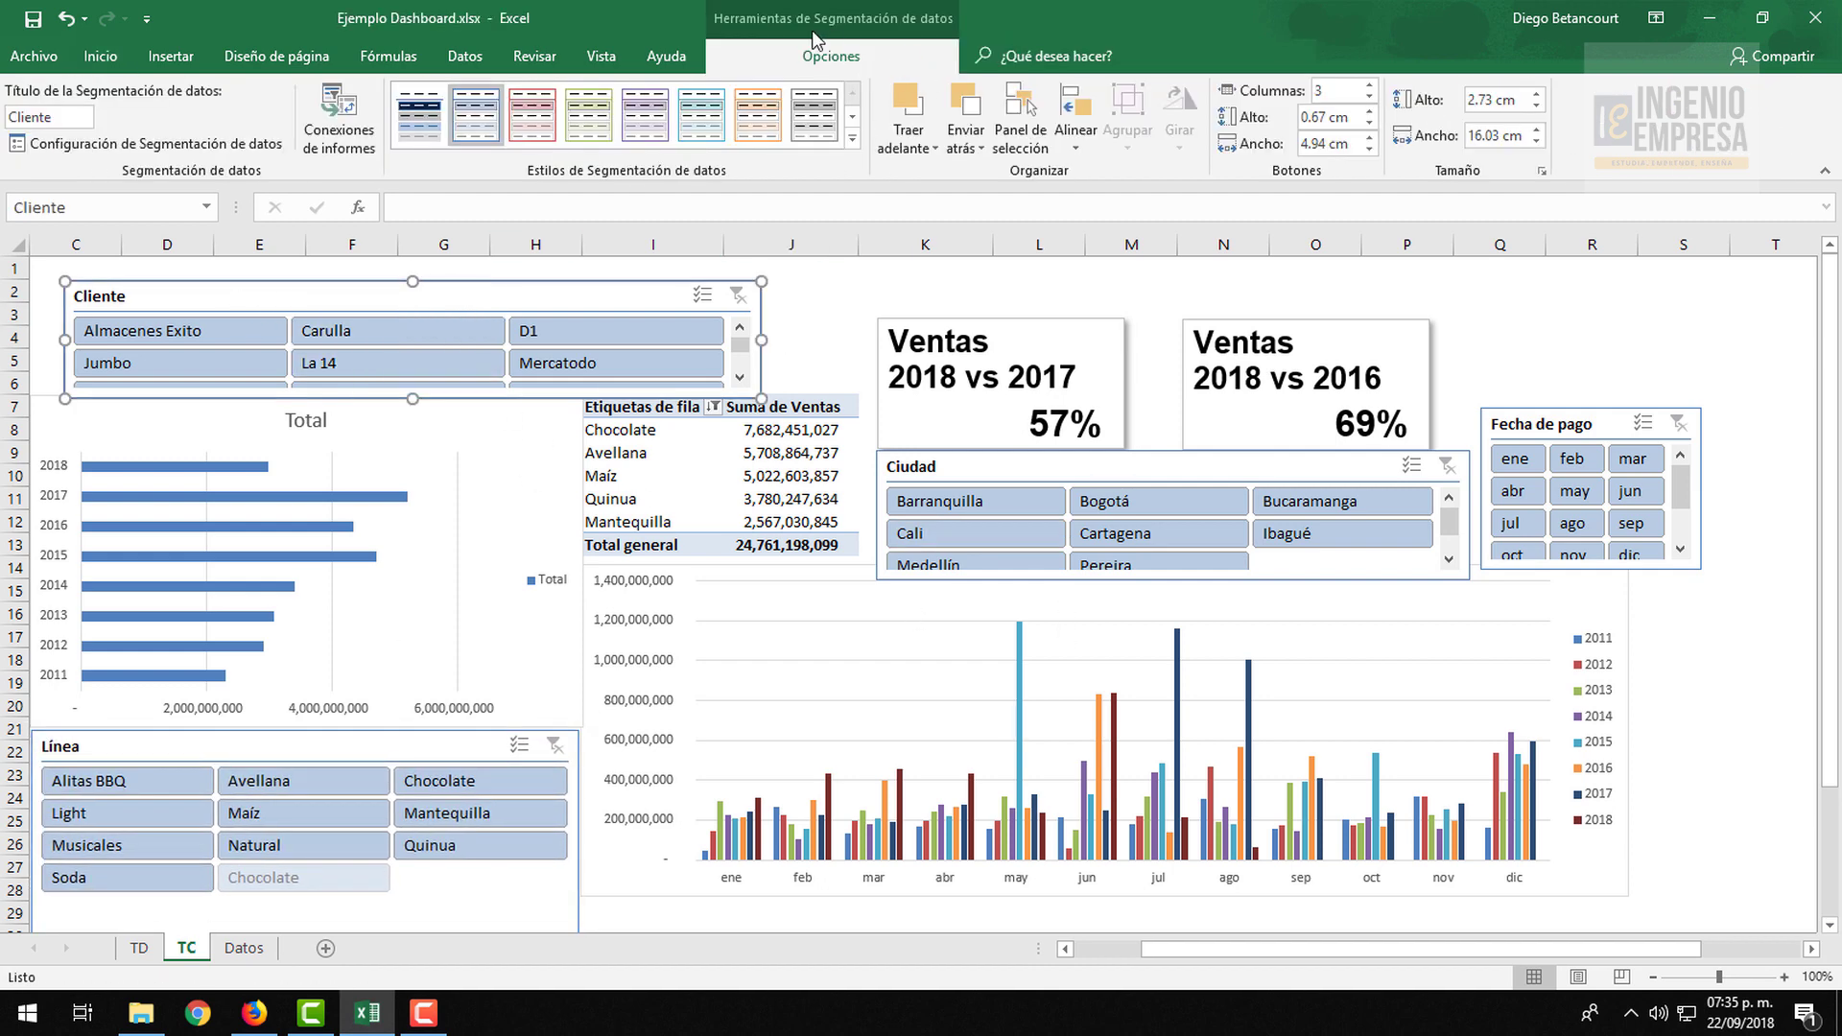
click(334, 143)
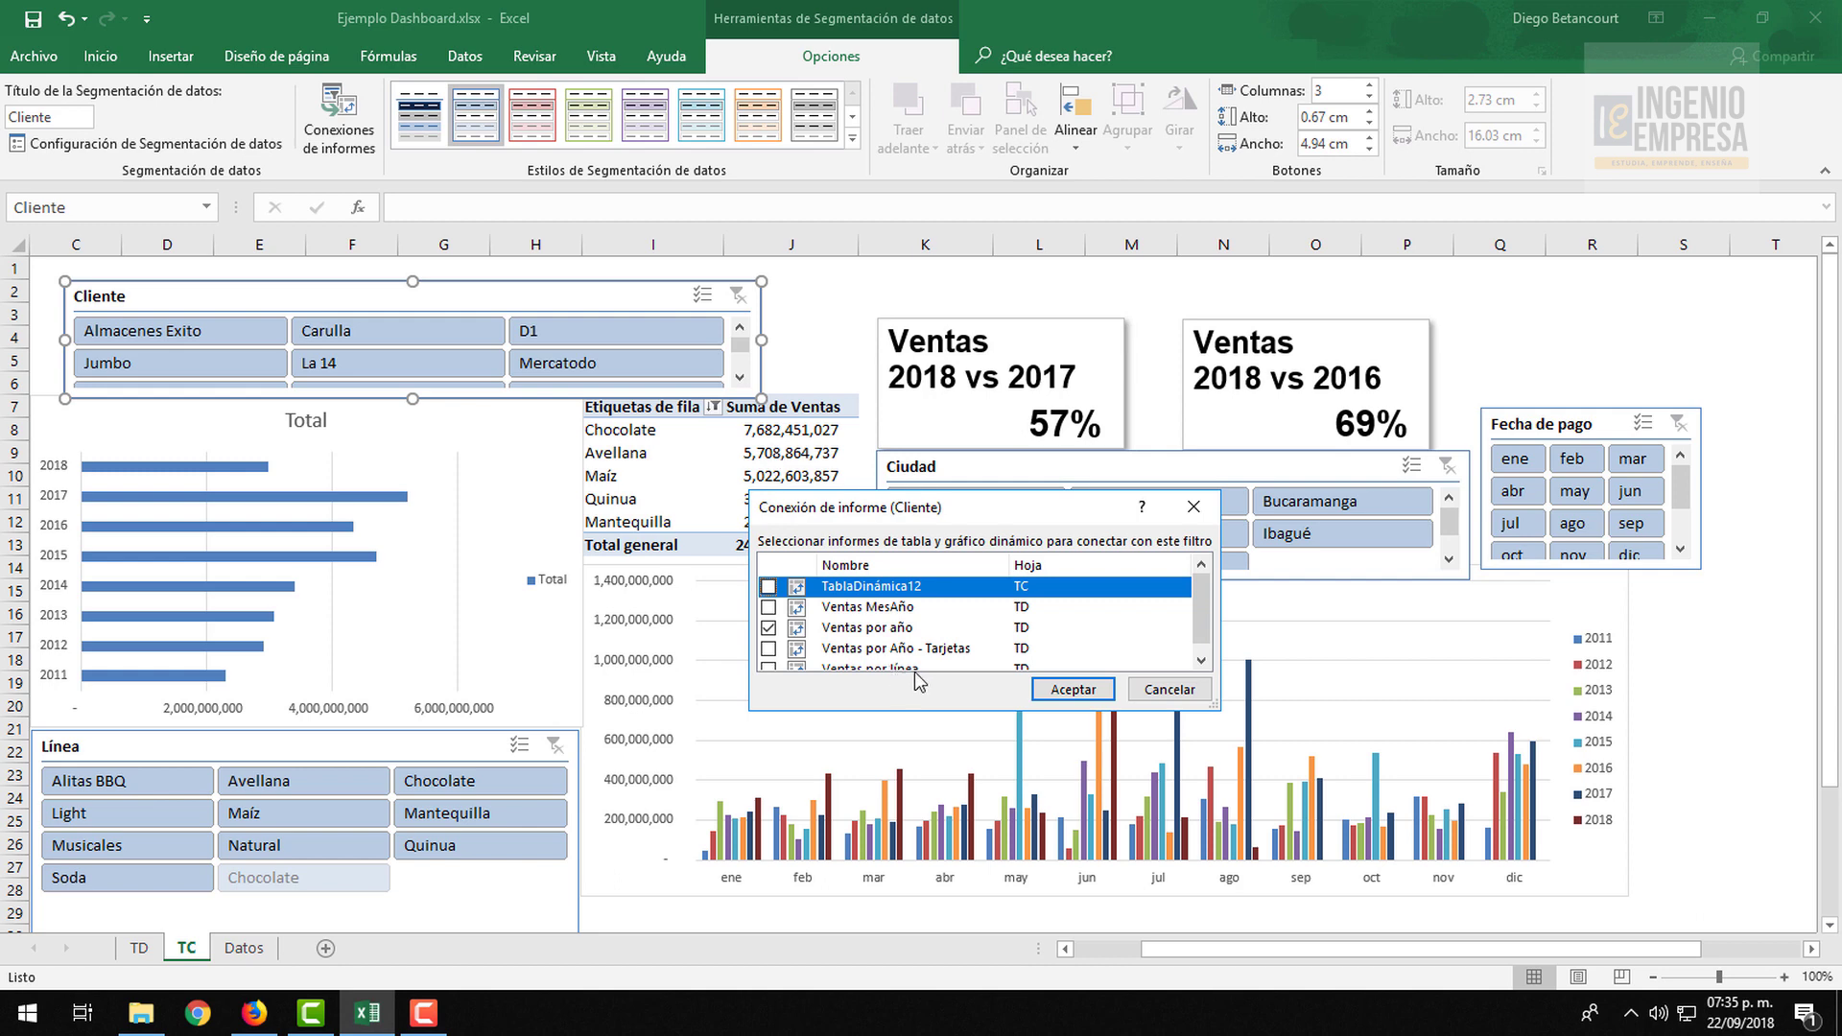
scroll(1203, 609, down, 1)
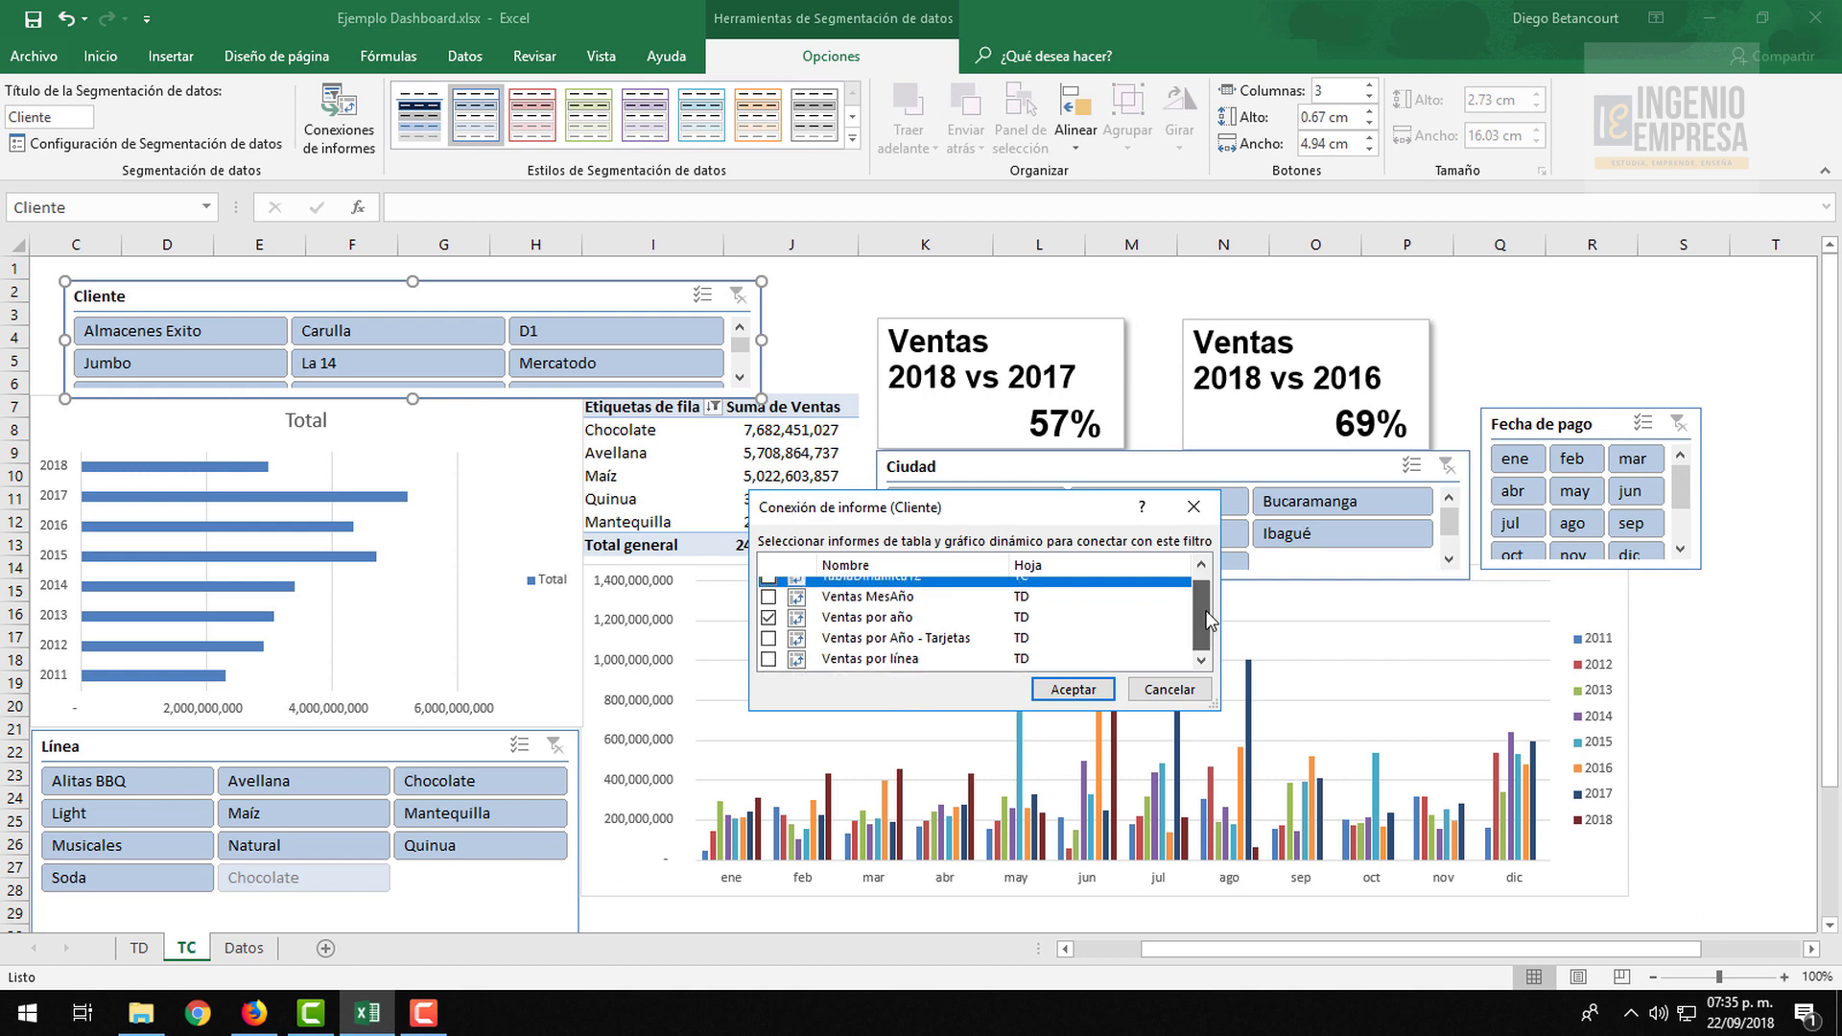
scroll(1056, 604, up, 1)
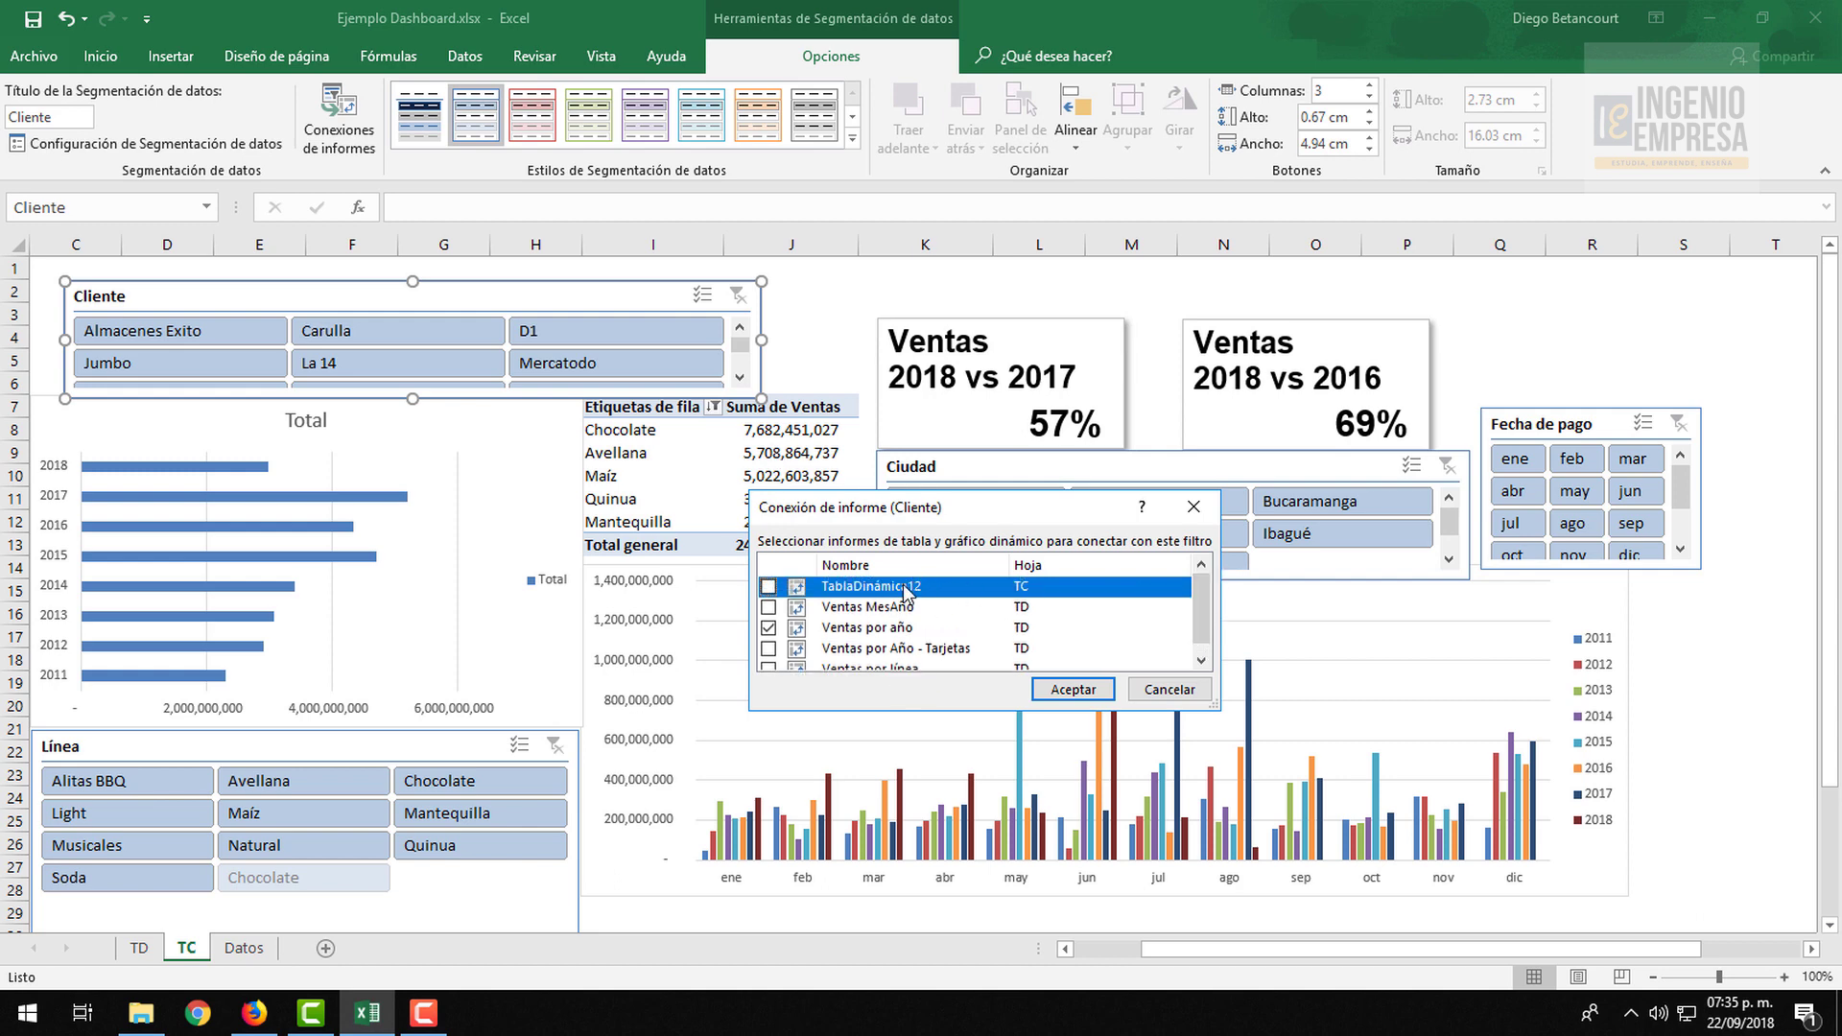
click(1168, 689)
key(Escape)
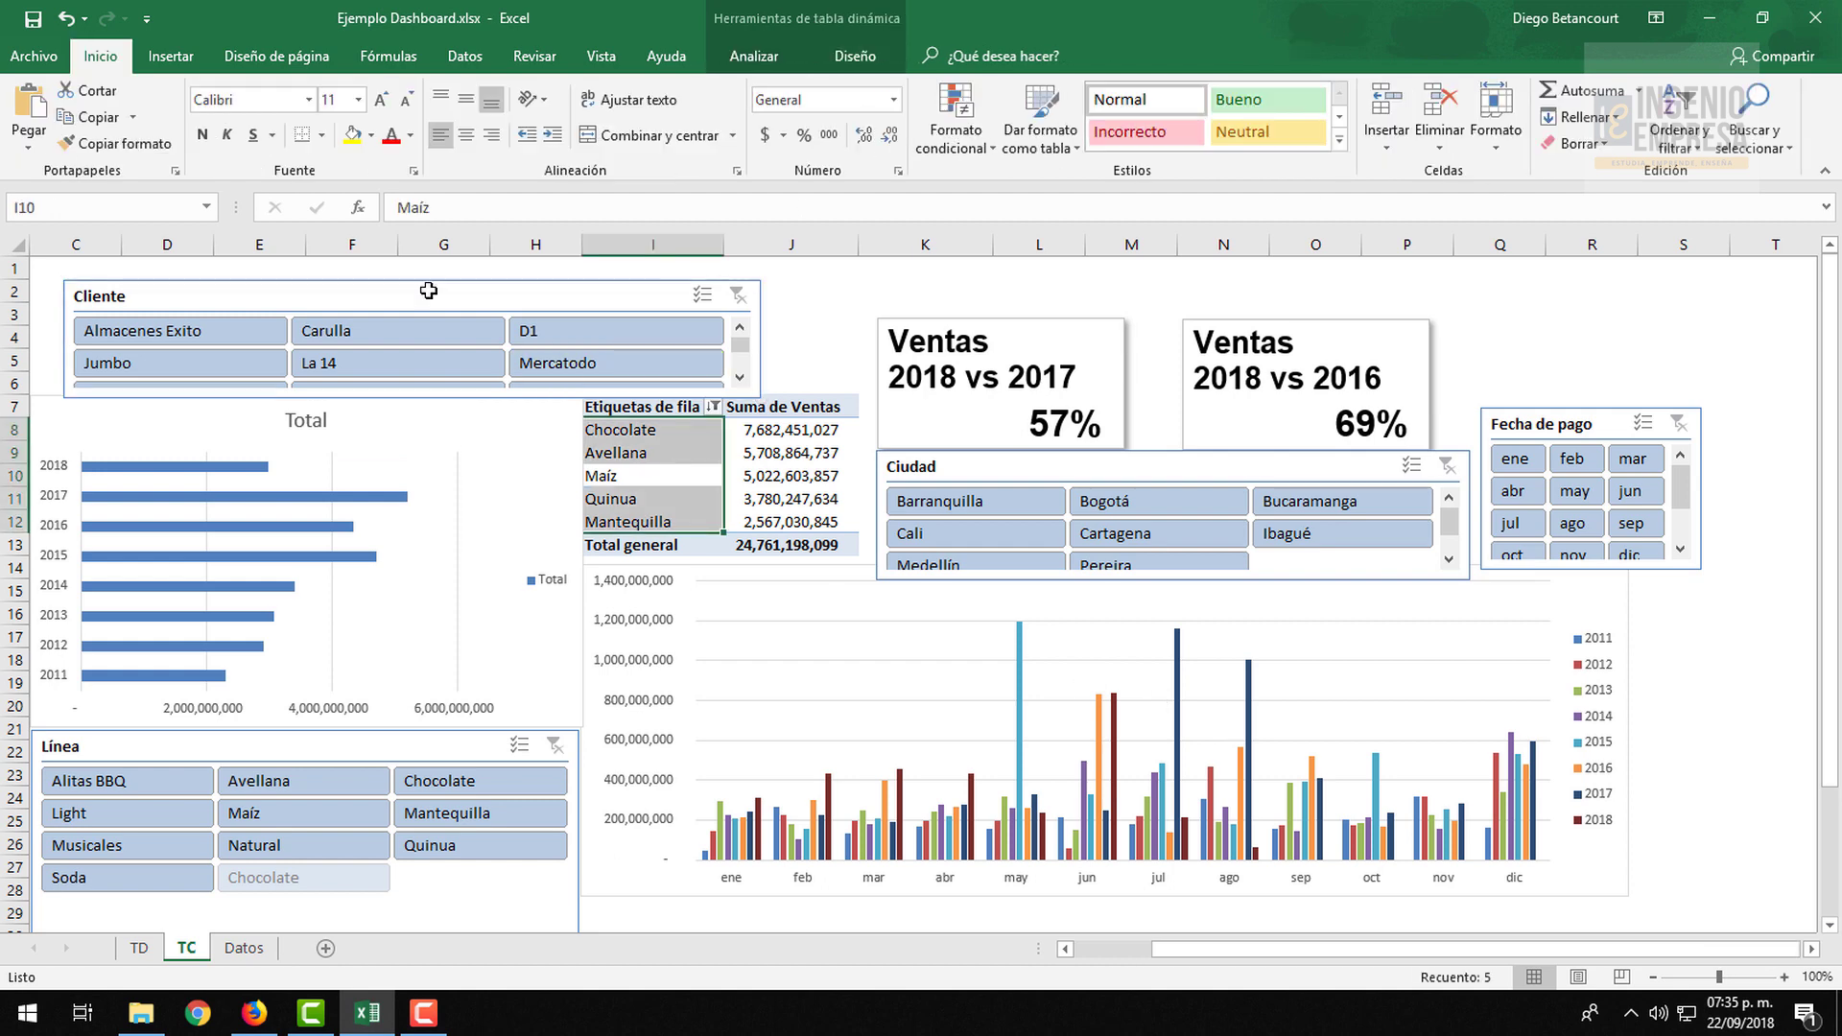
Rename the top-lines pivot table from TablaDinámica2 to TOPLineas in the PivotTable Name field
click(754, 56)
click(37, 135)
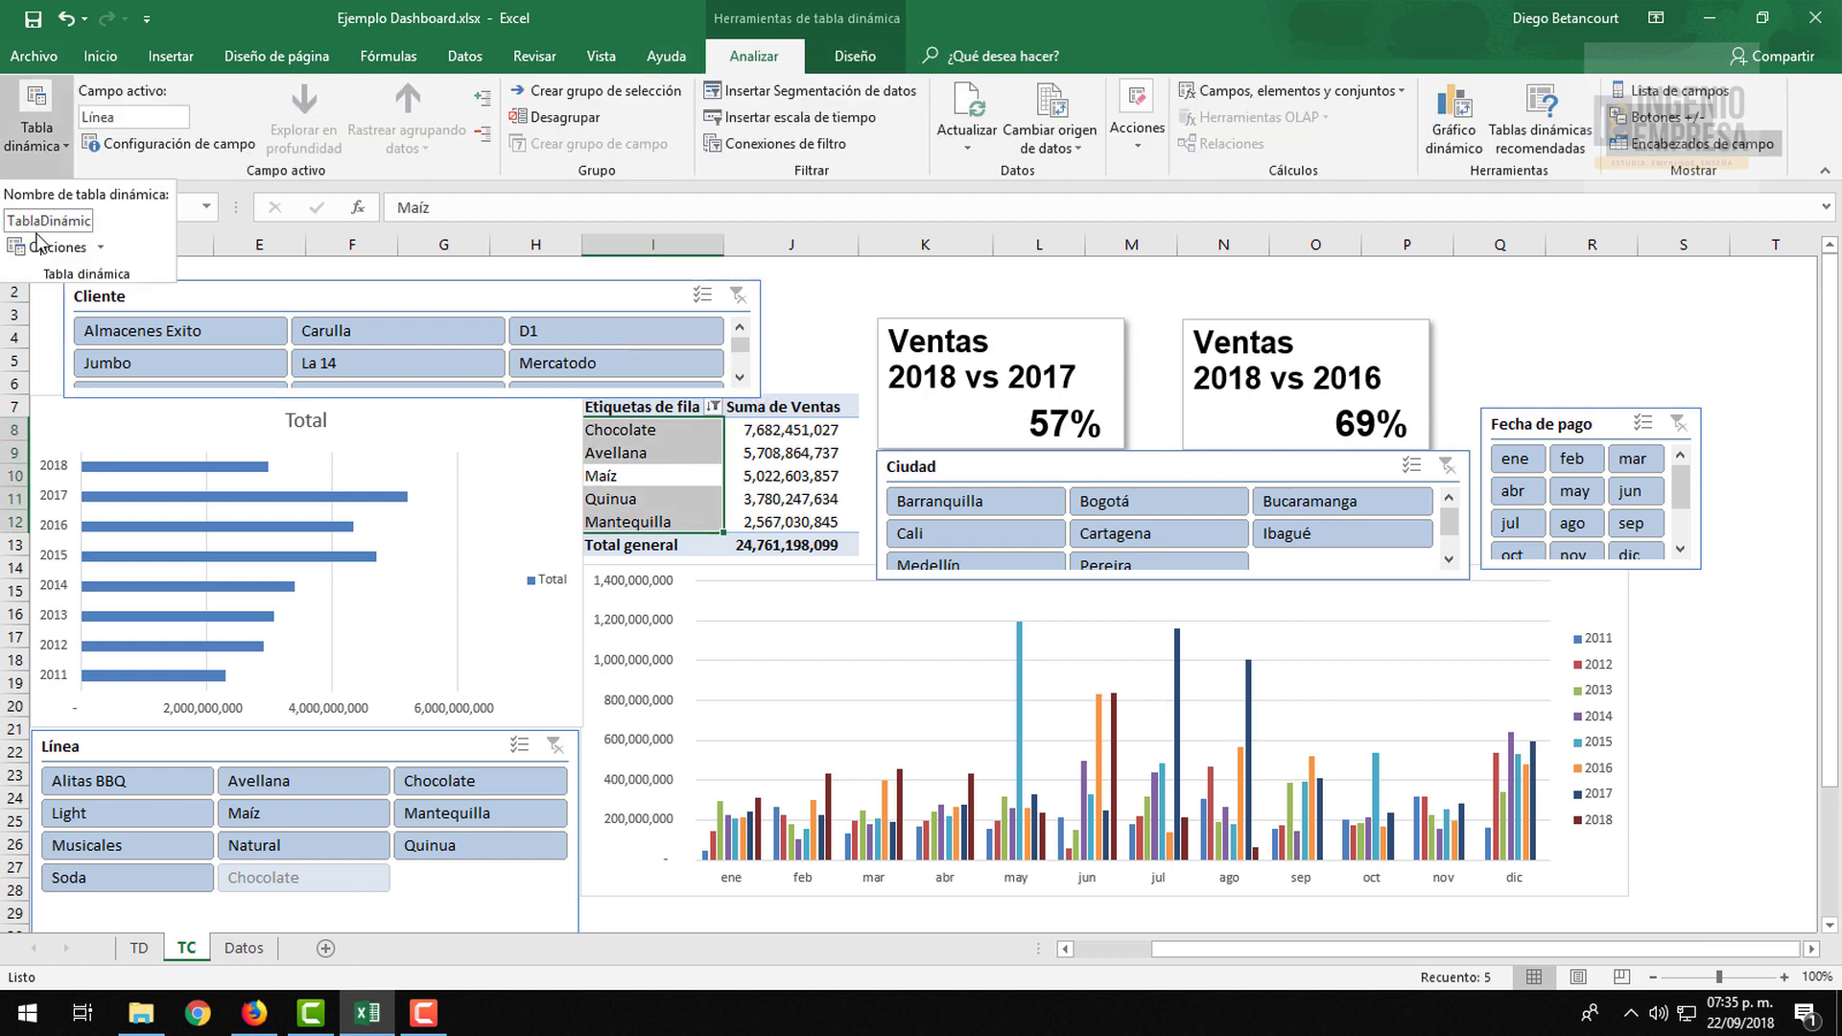
click(48, 220)
double_click(109, 222)
drag(74, 228, 3, 219)
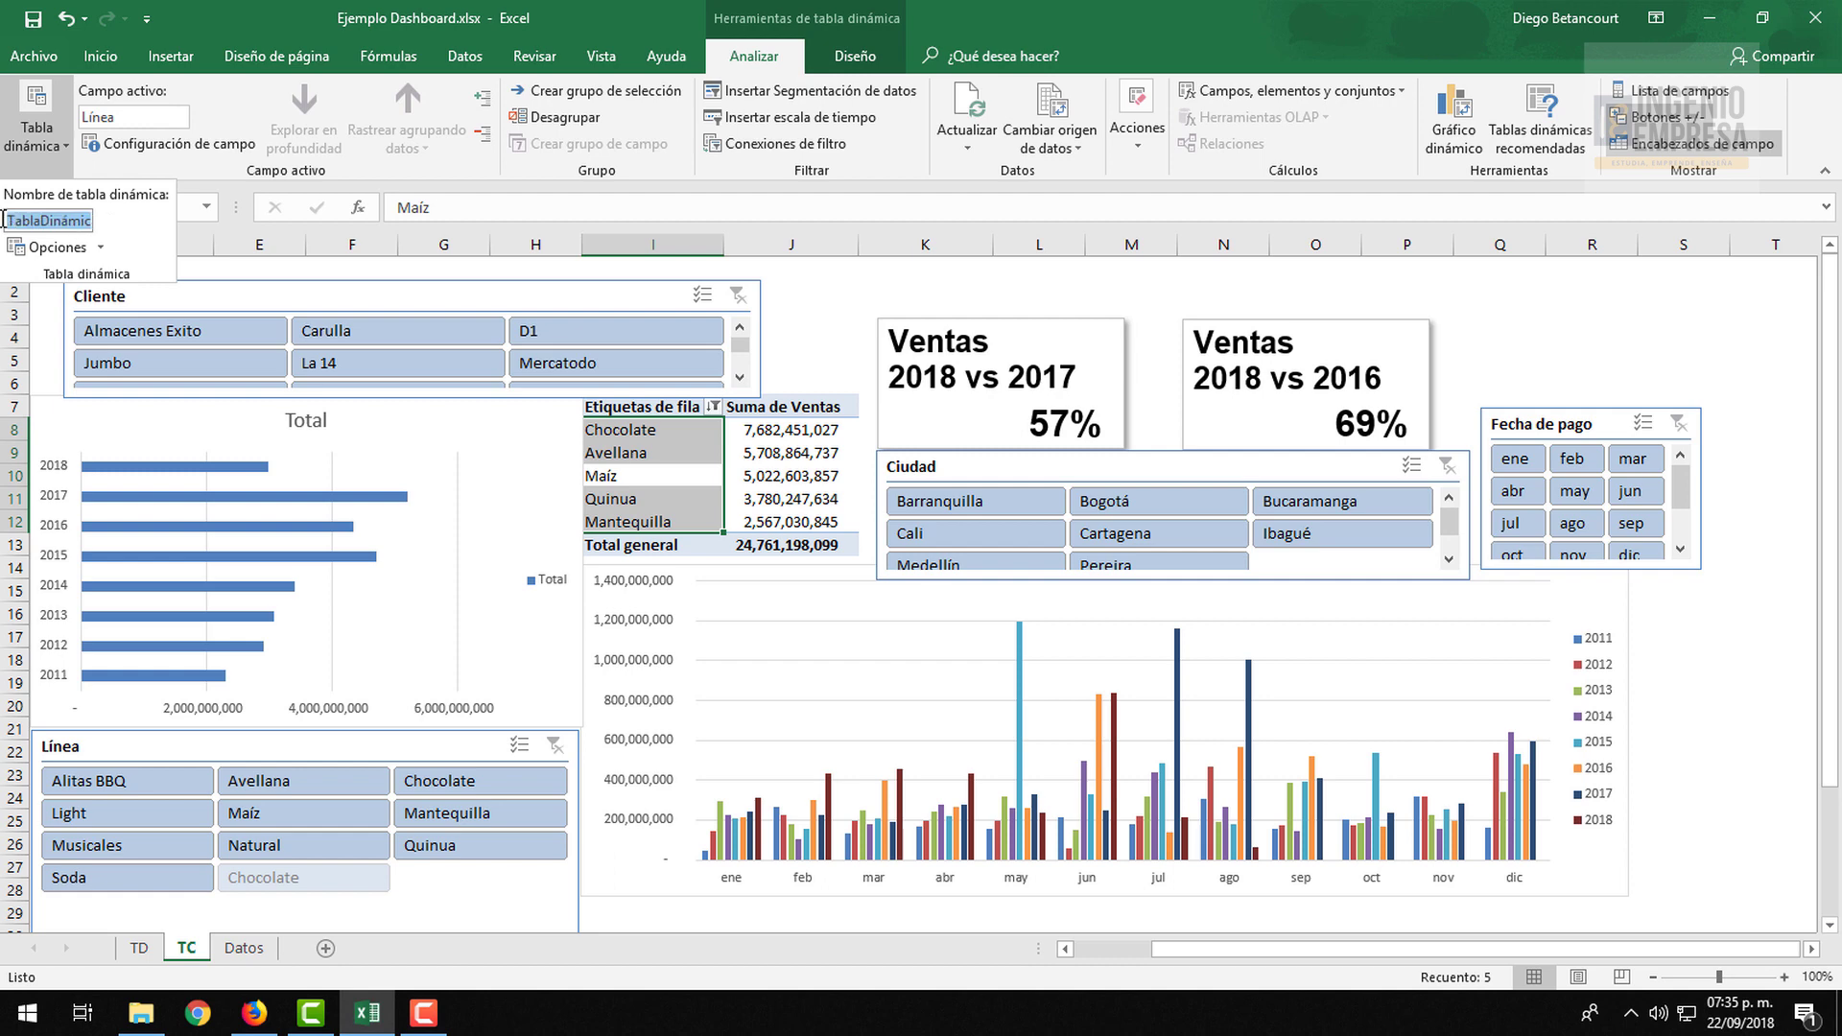
key(BackSpace)
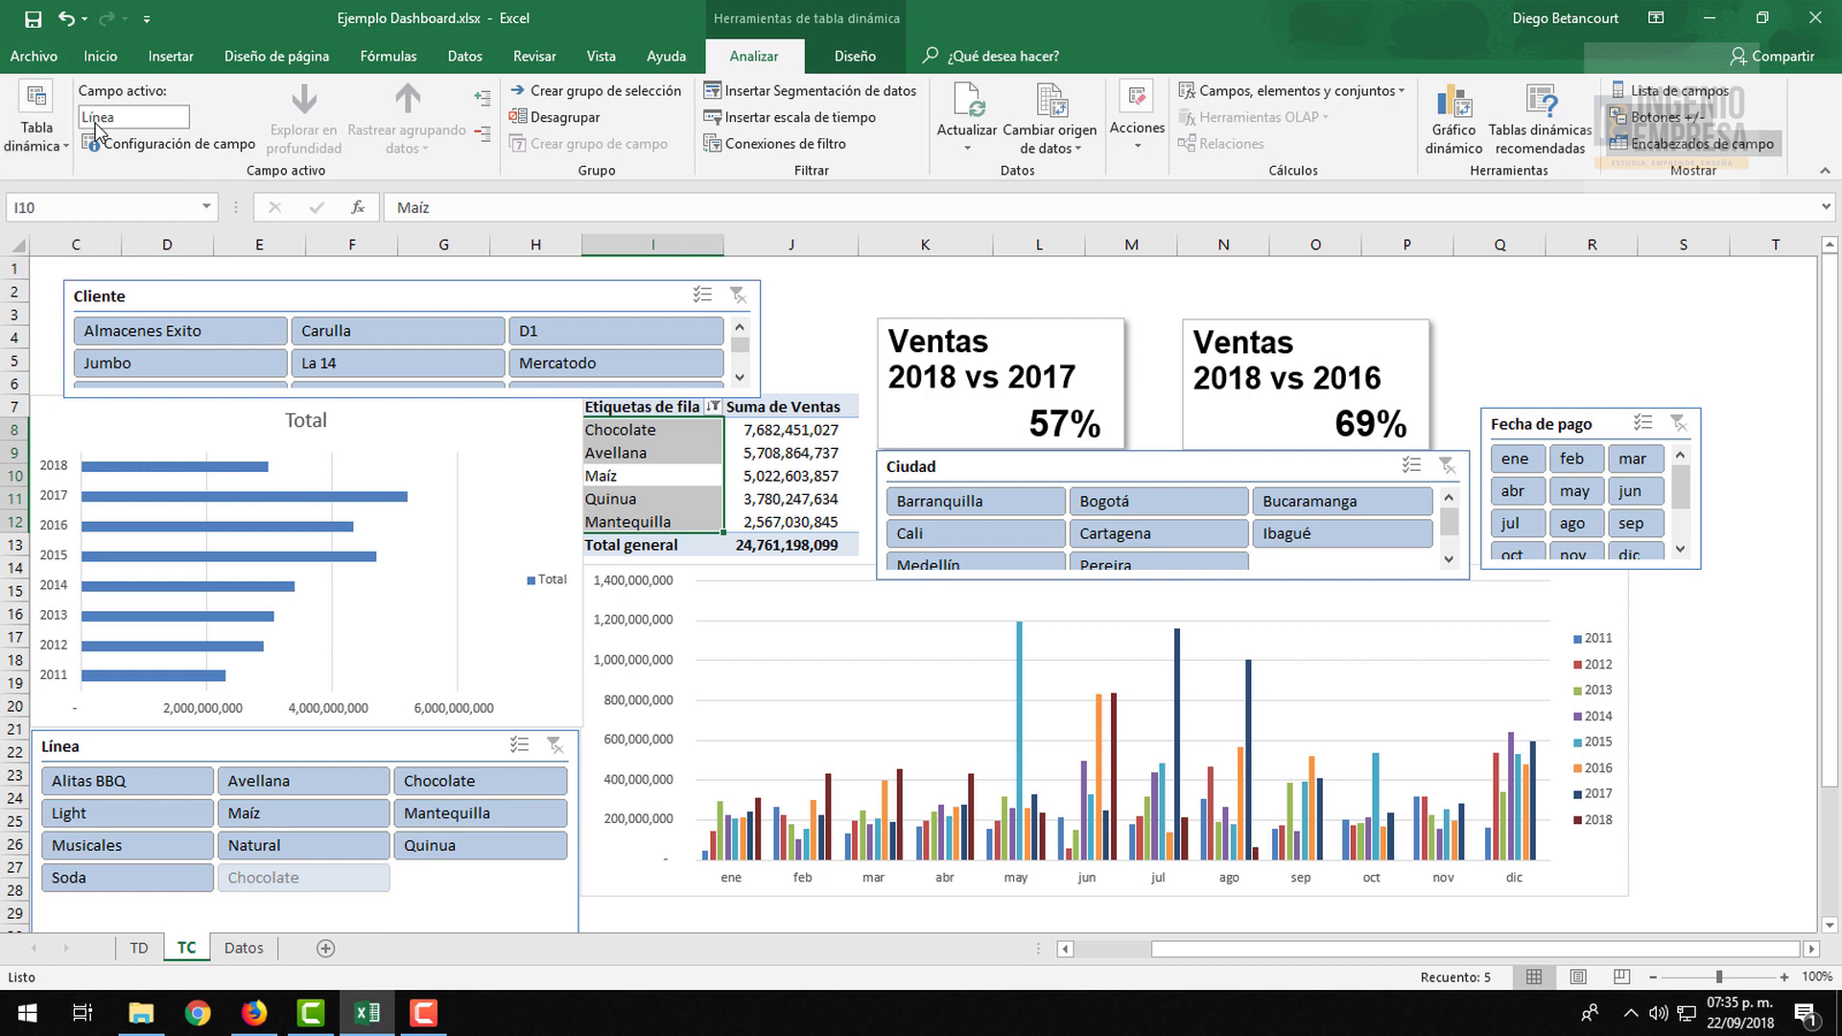
click(440, 295)
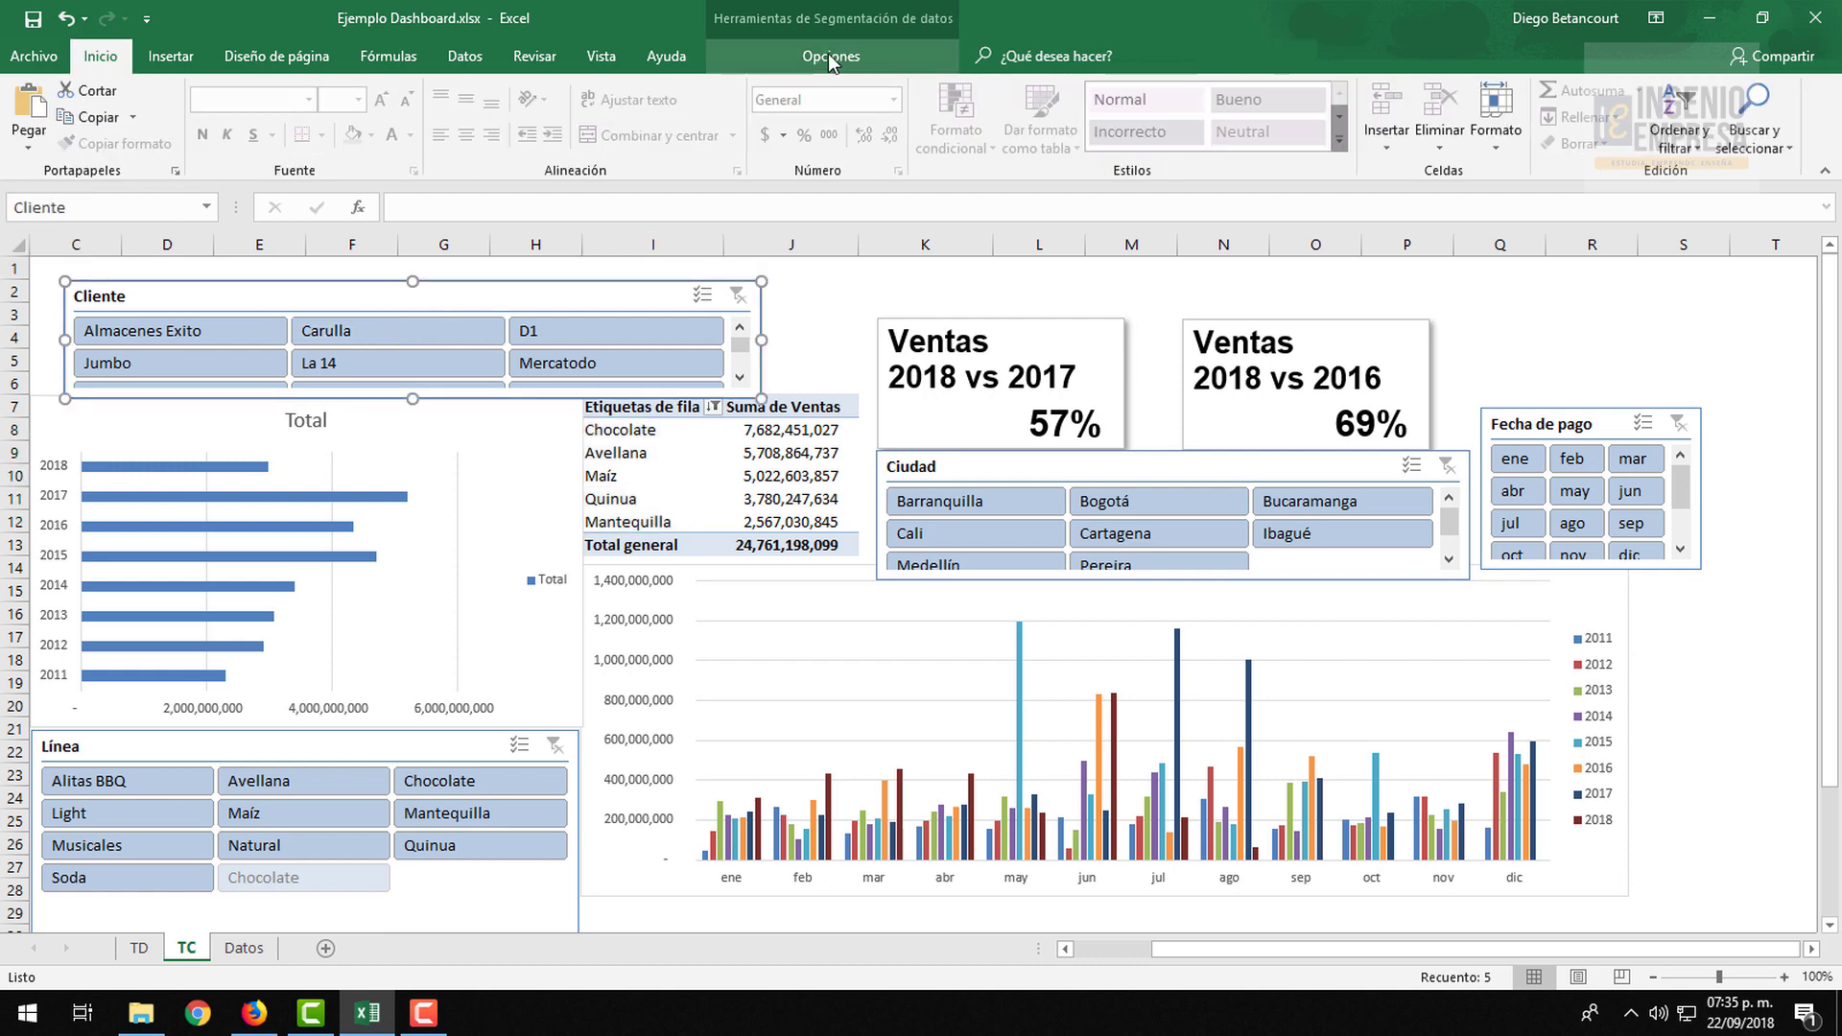
Connect the Cliente slicer to the Ventas MesAño and Ventas por año pivot tables
click(827, 53)
click(346, 139)
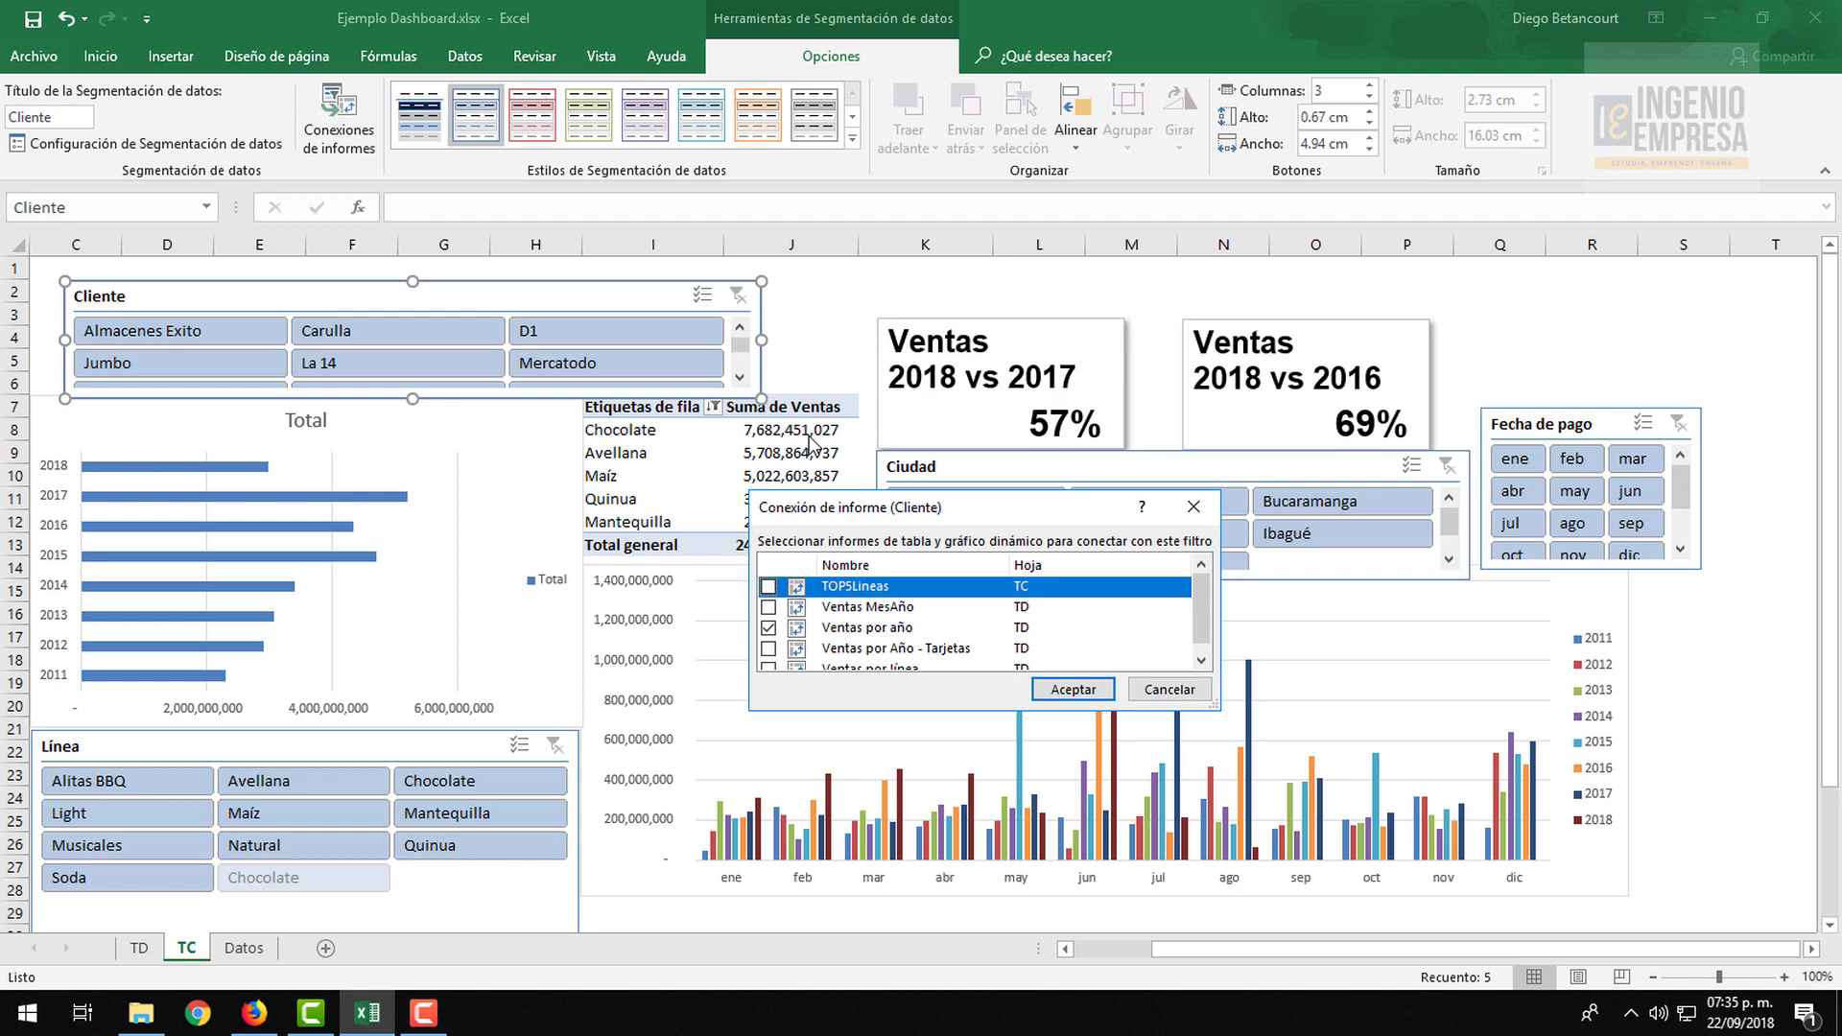
scroll(1204, 643, down, 1)
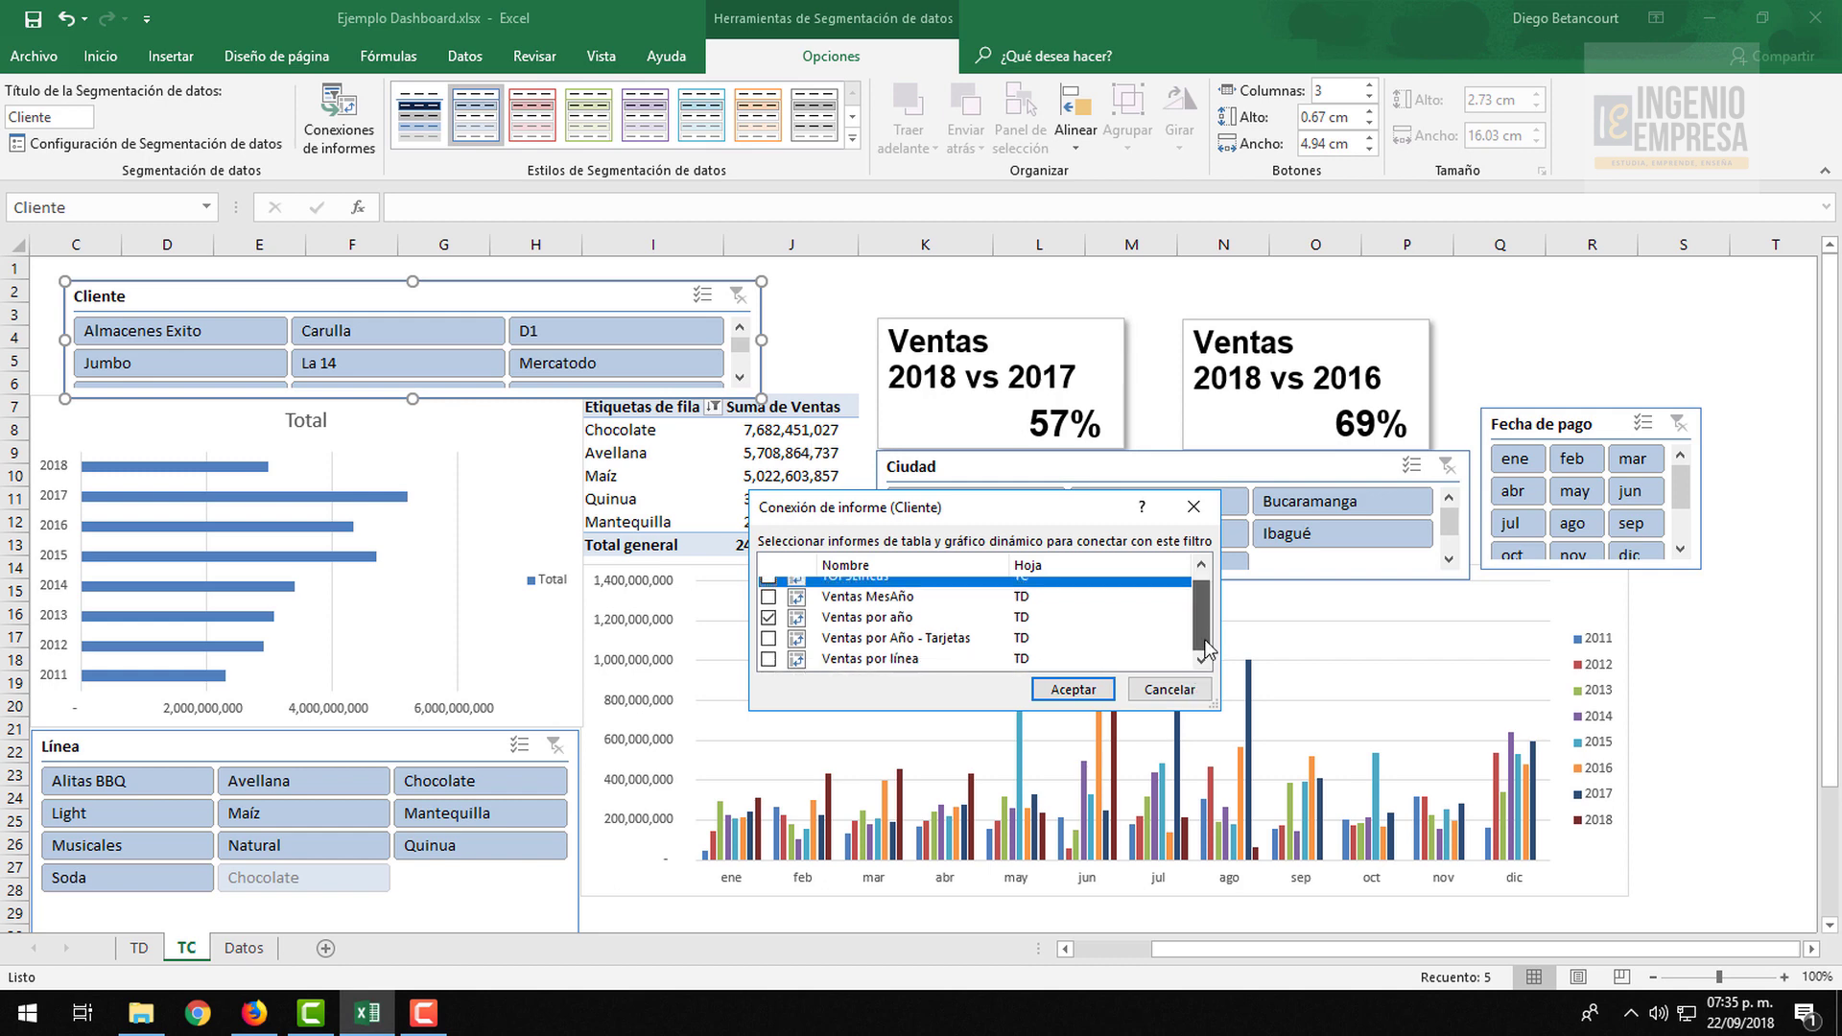
scroll(1208, 647, up, 1)
click(914, 609)
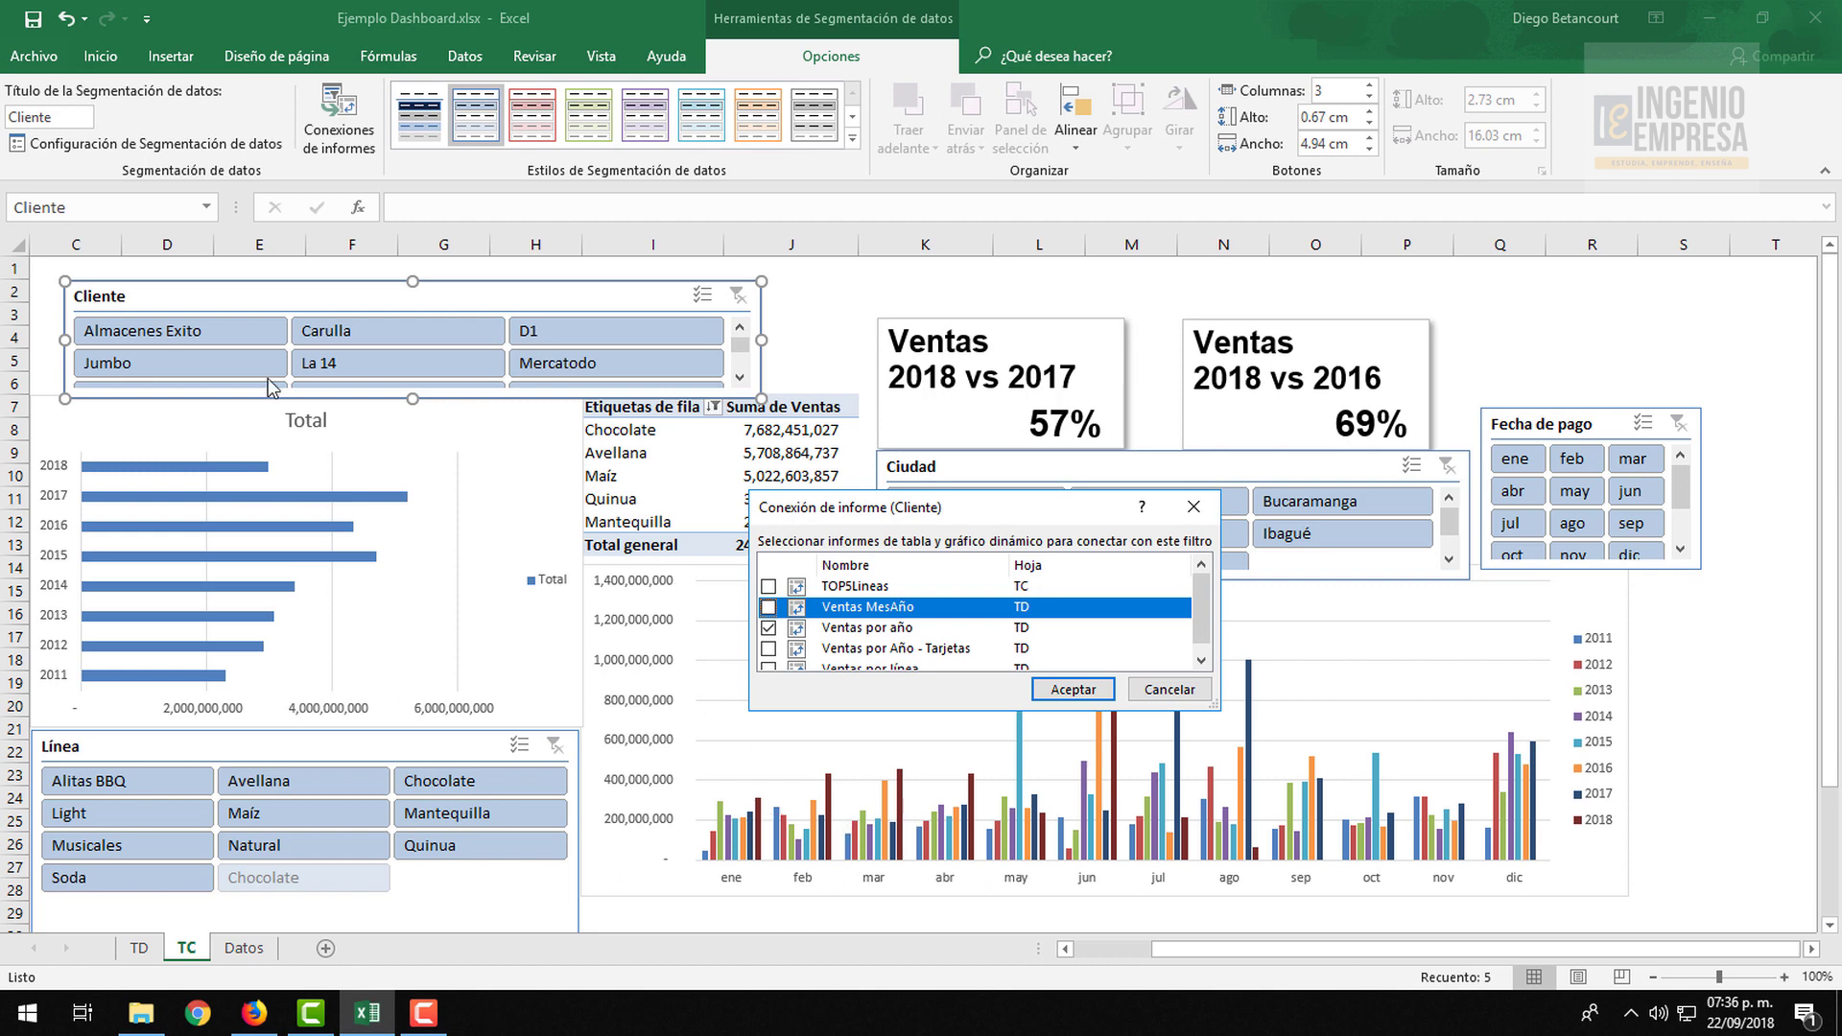
click(770, 607)
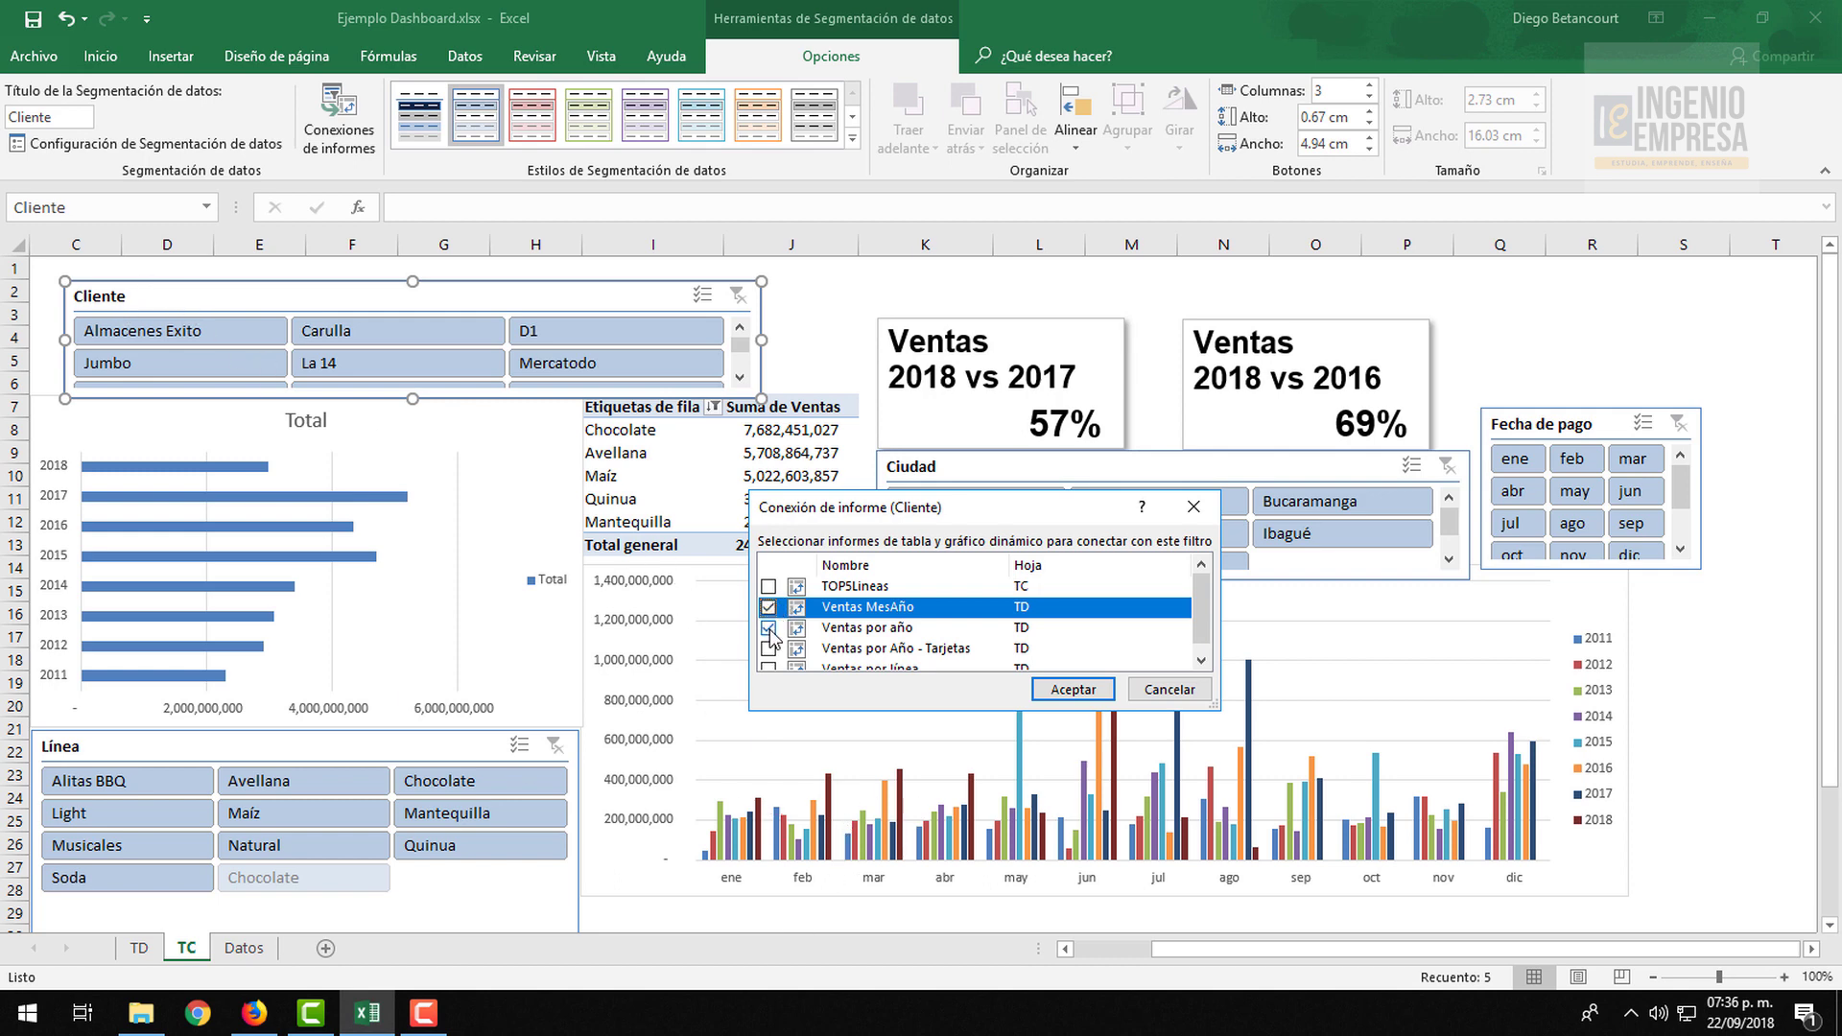
click(895, 629)
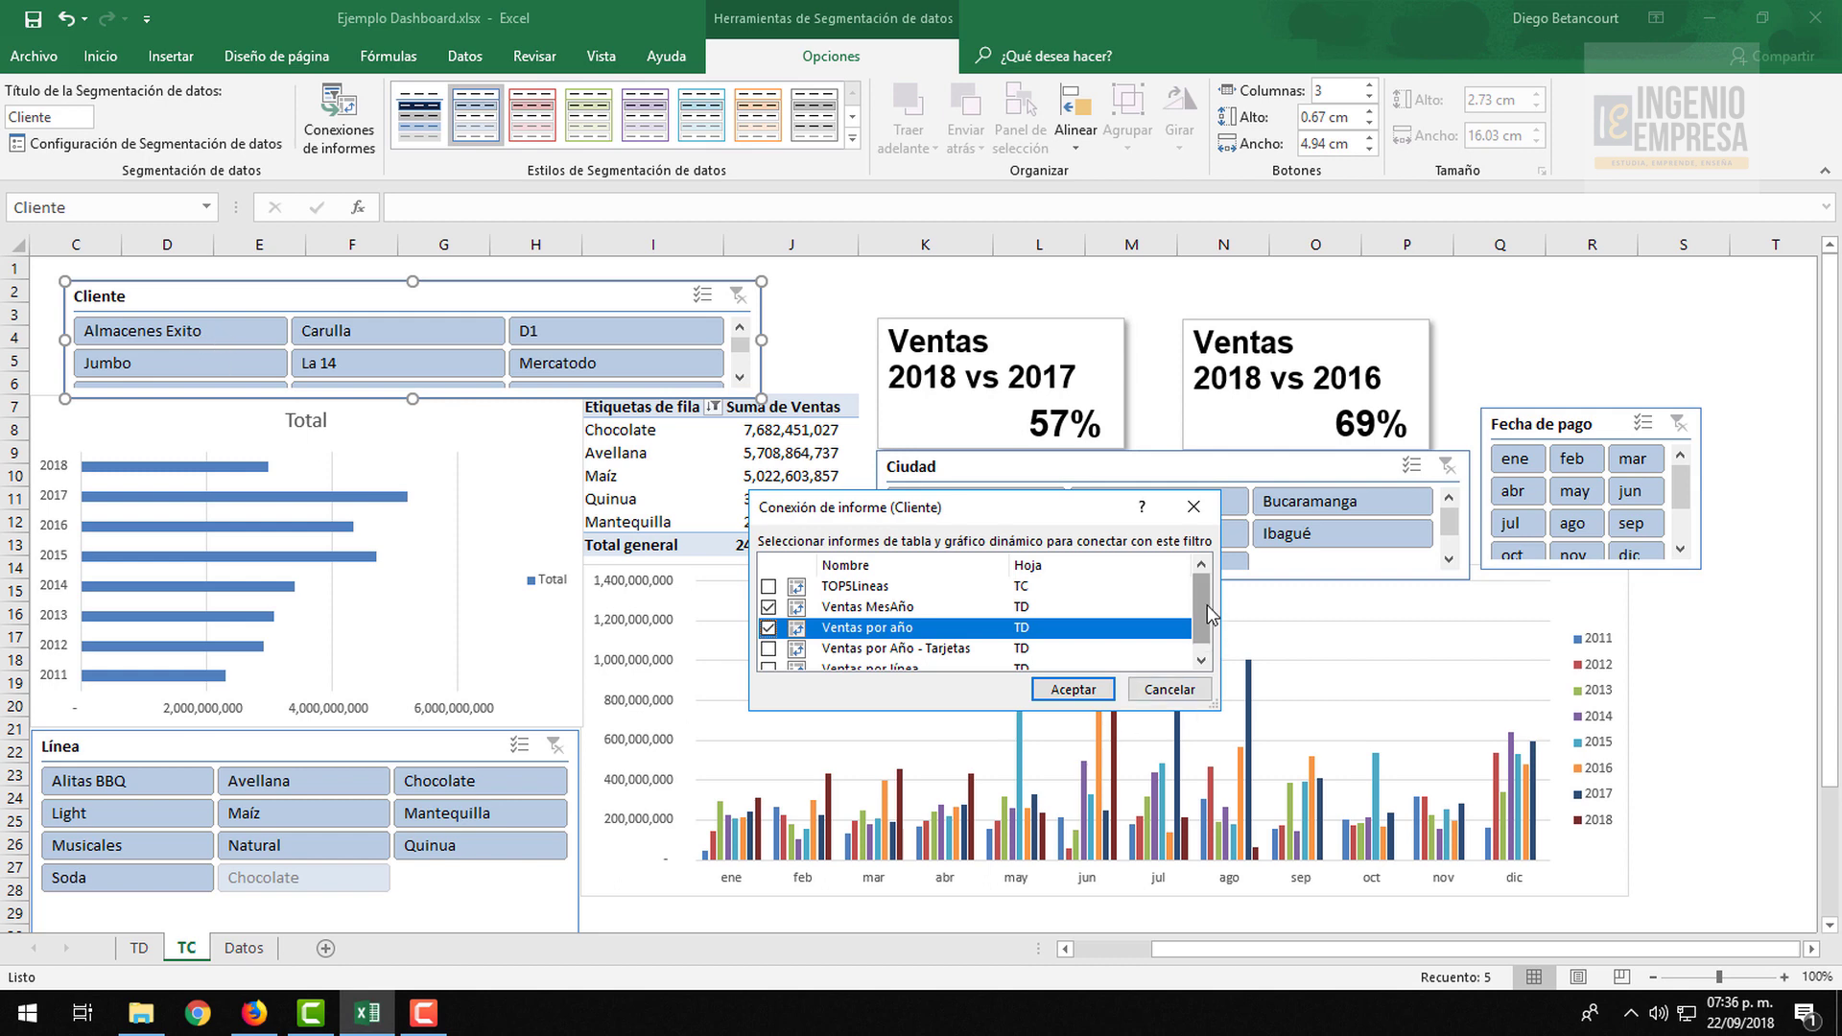
scroll(1198, 631, down, 1)
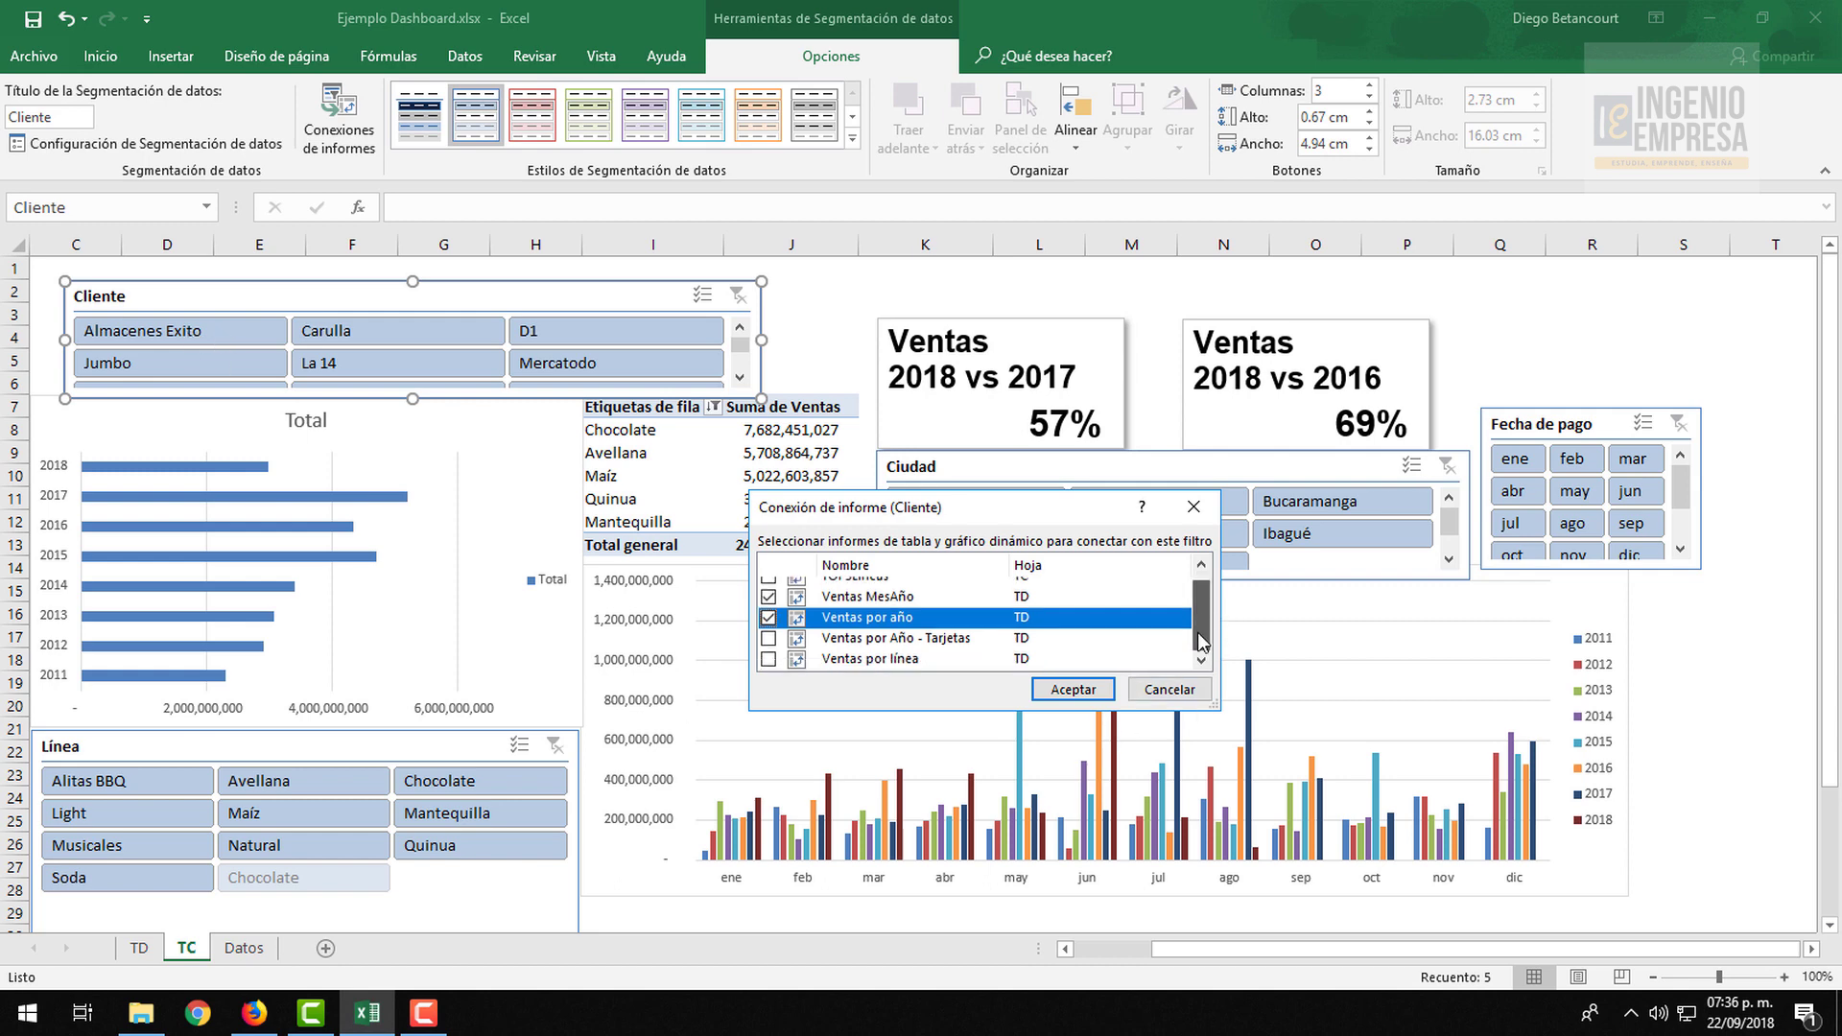
click(842, 641)
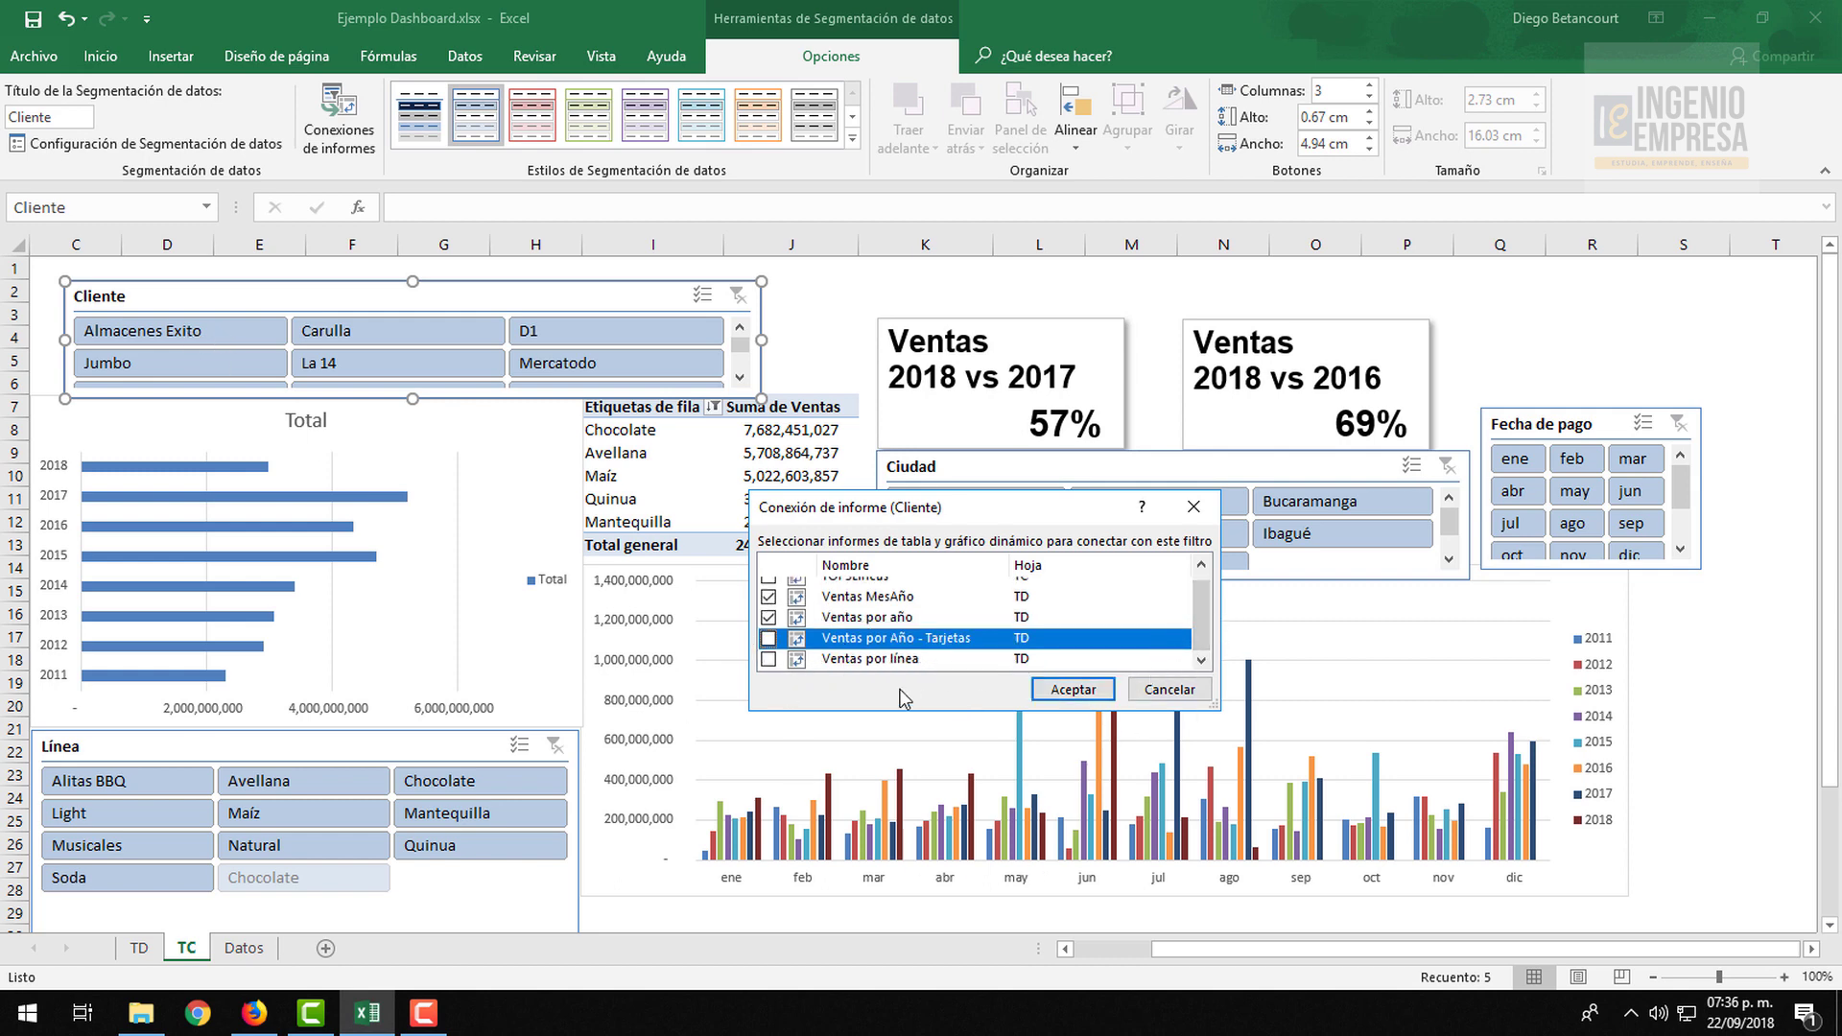
click(875, 662)
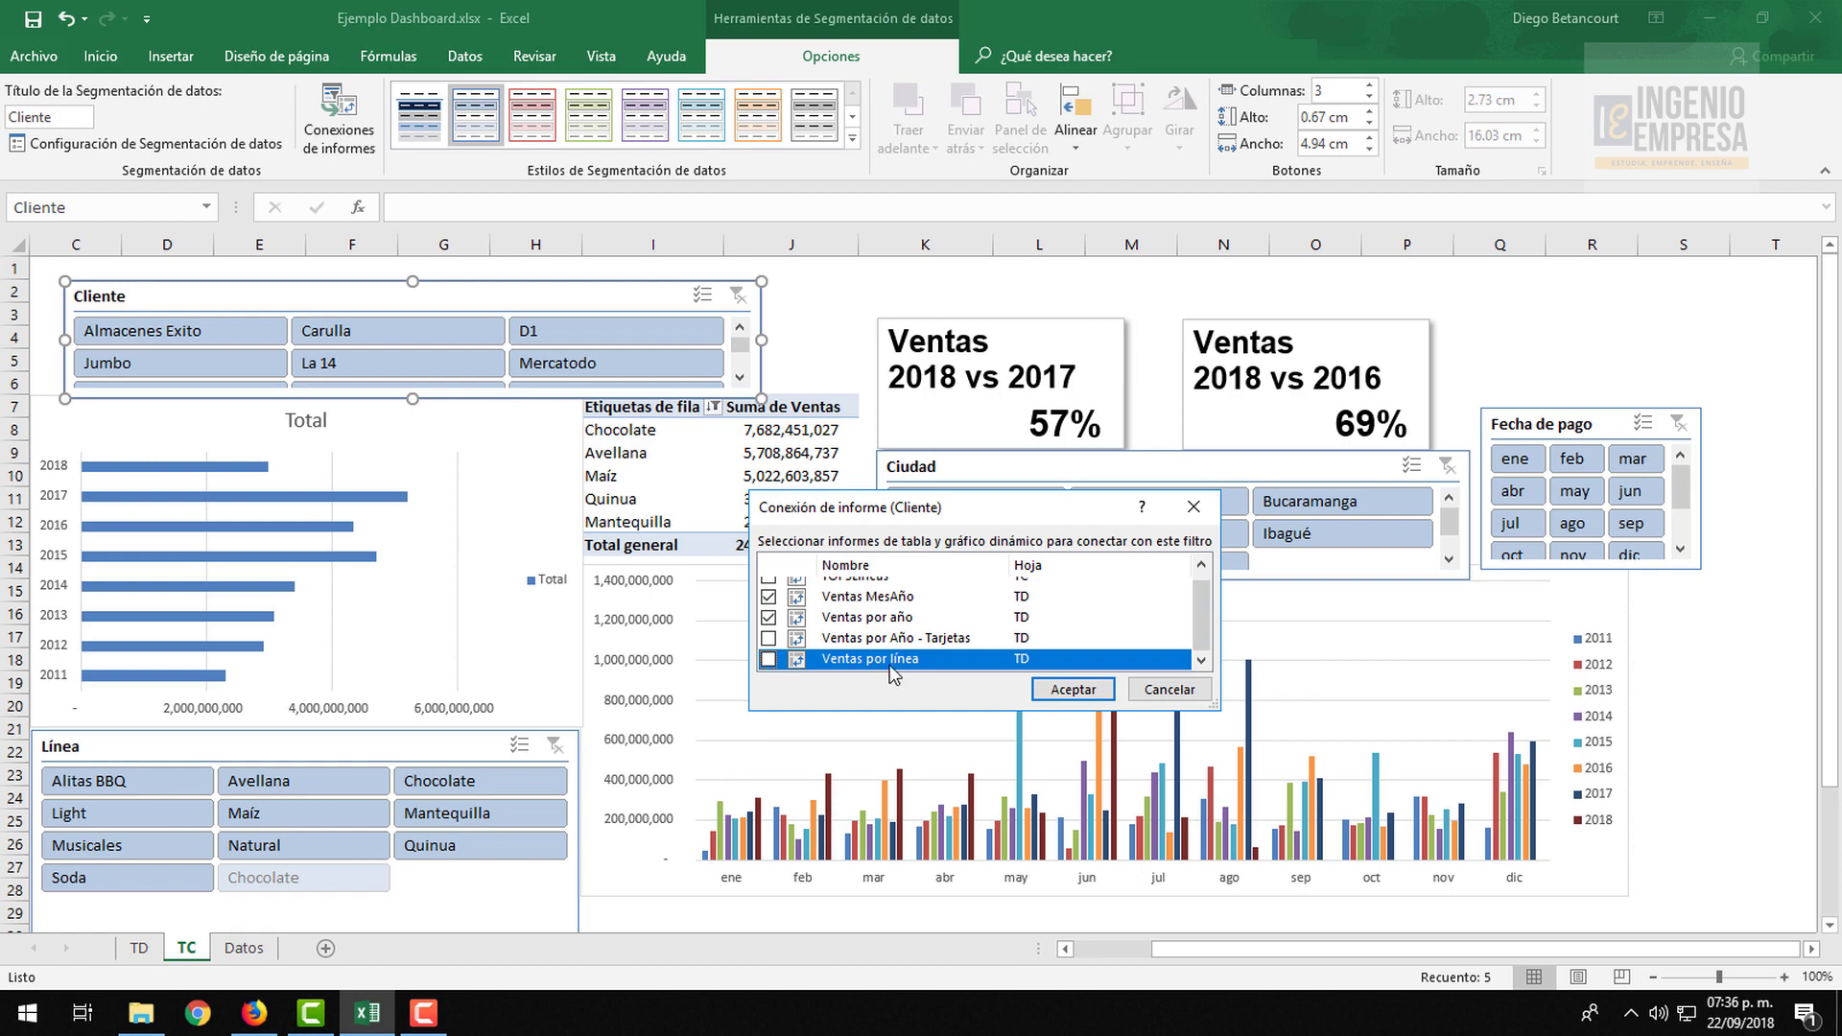
click(1072, 690)
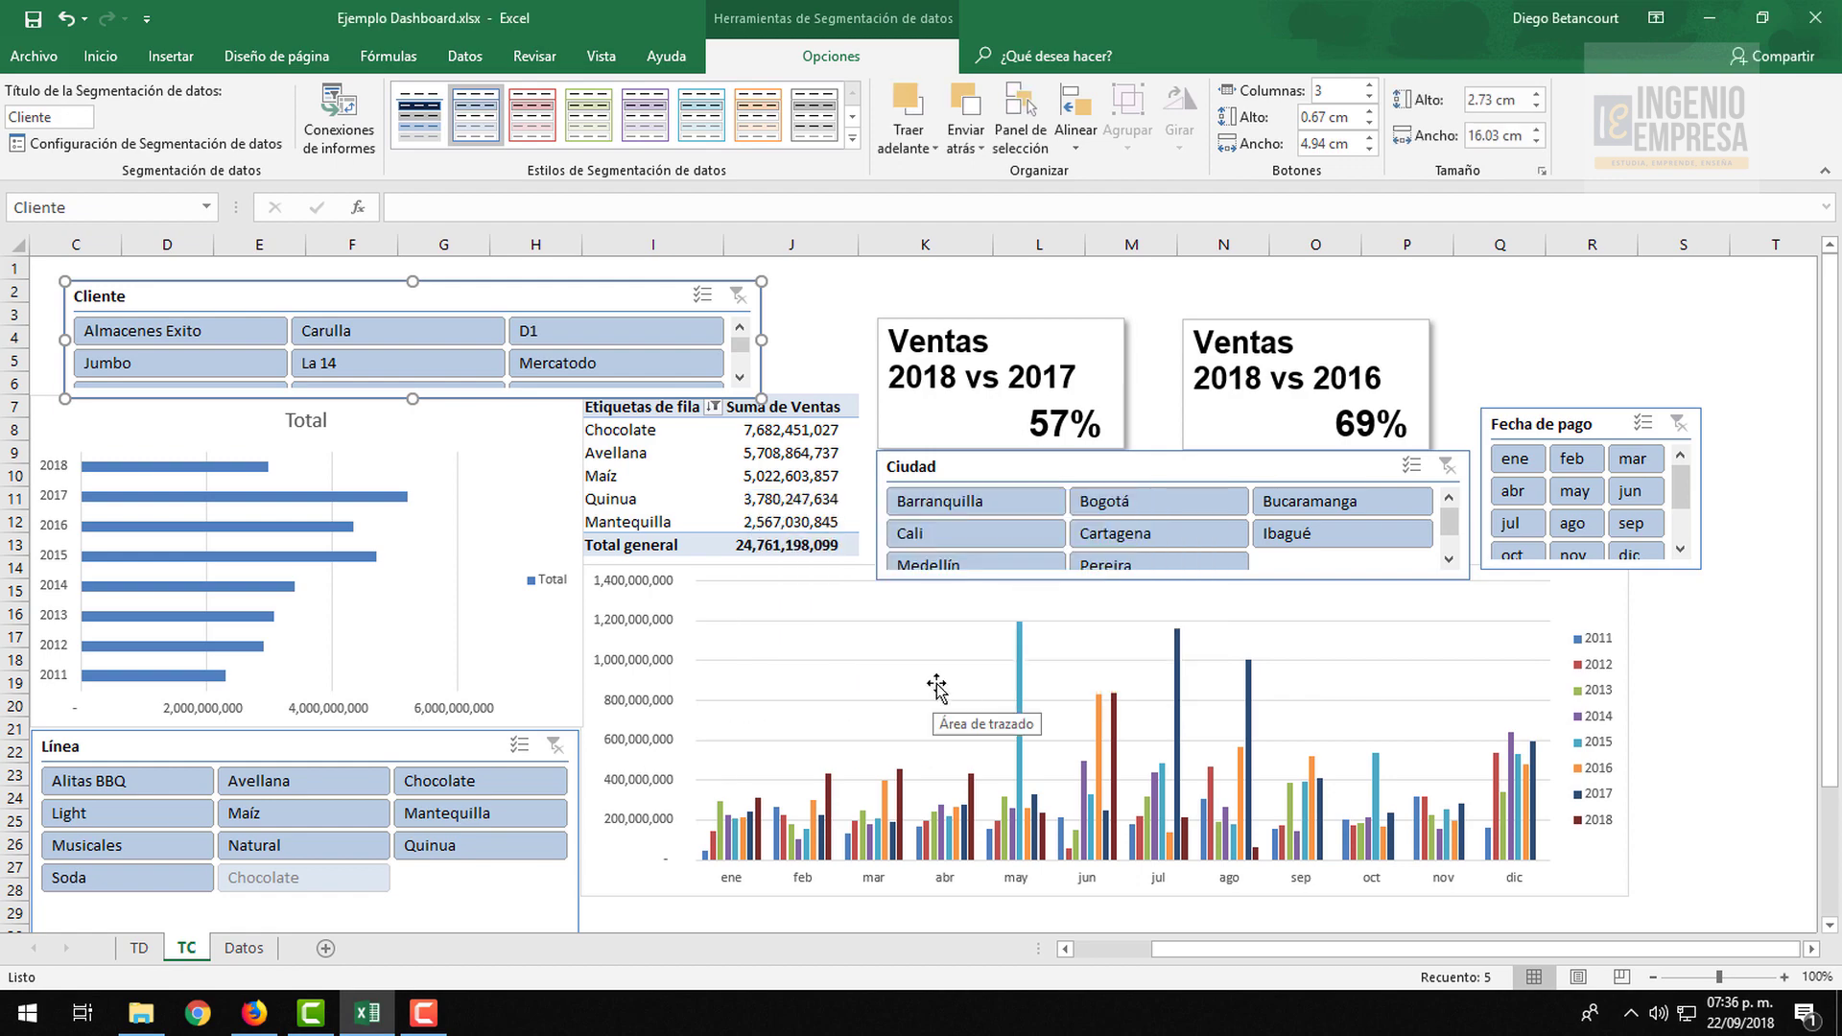
Select the product pivot range A23:B33 on the TD sheet, then return to the TC dashboard
click(139, 950)
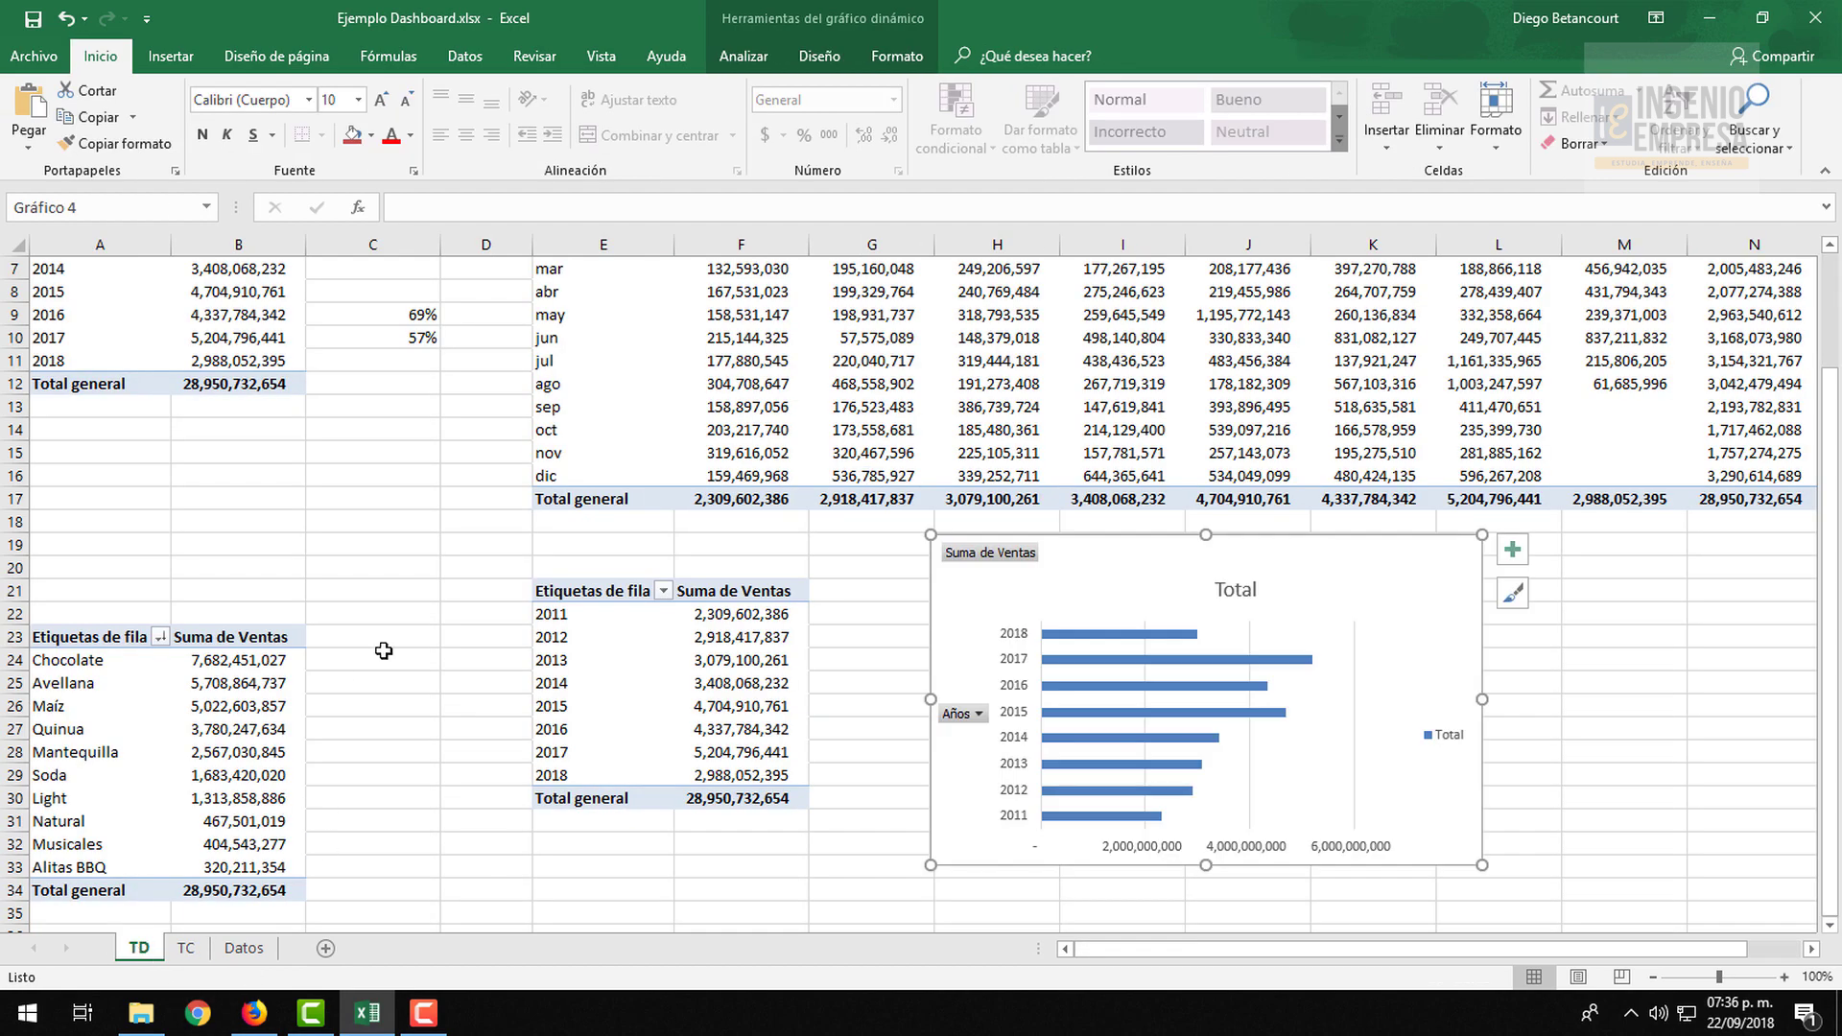
scroll(384, 651, up, 2)
scroll(384, 651, down, 3)
click(230, 660)
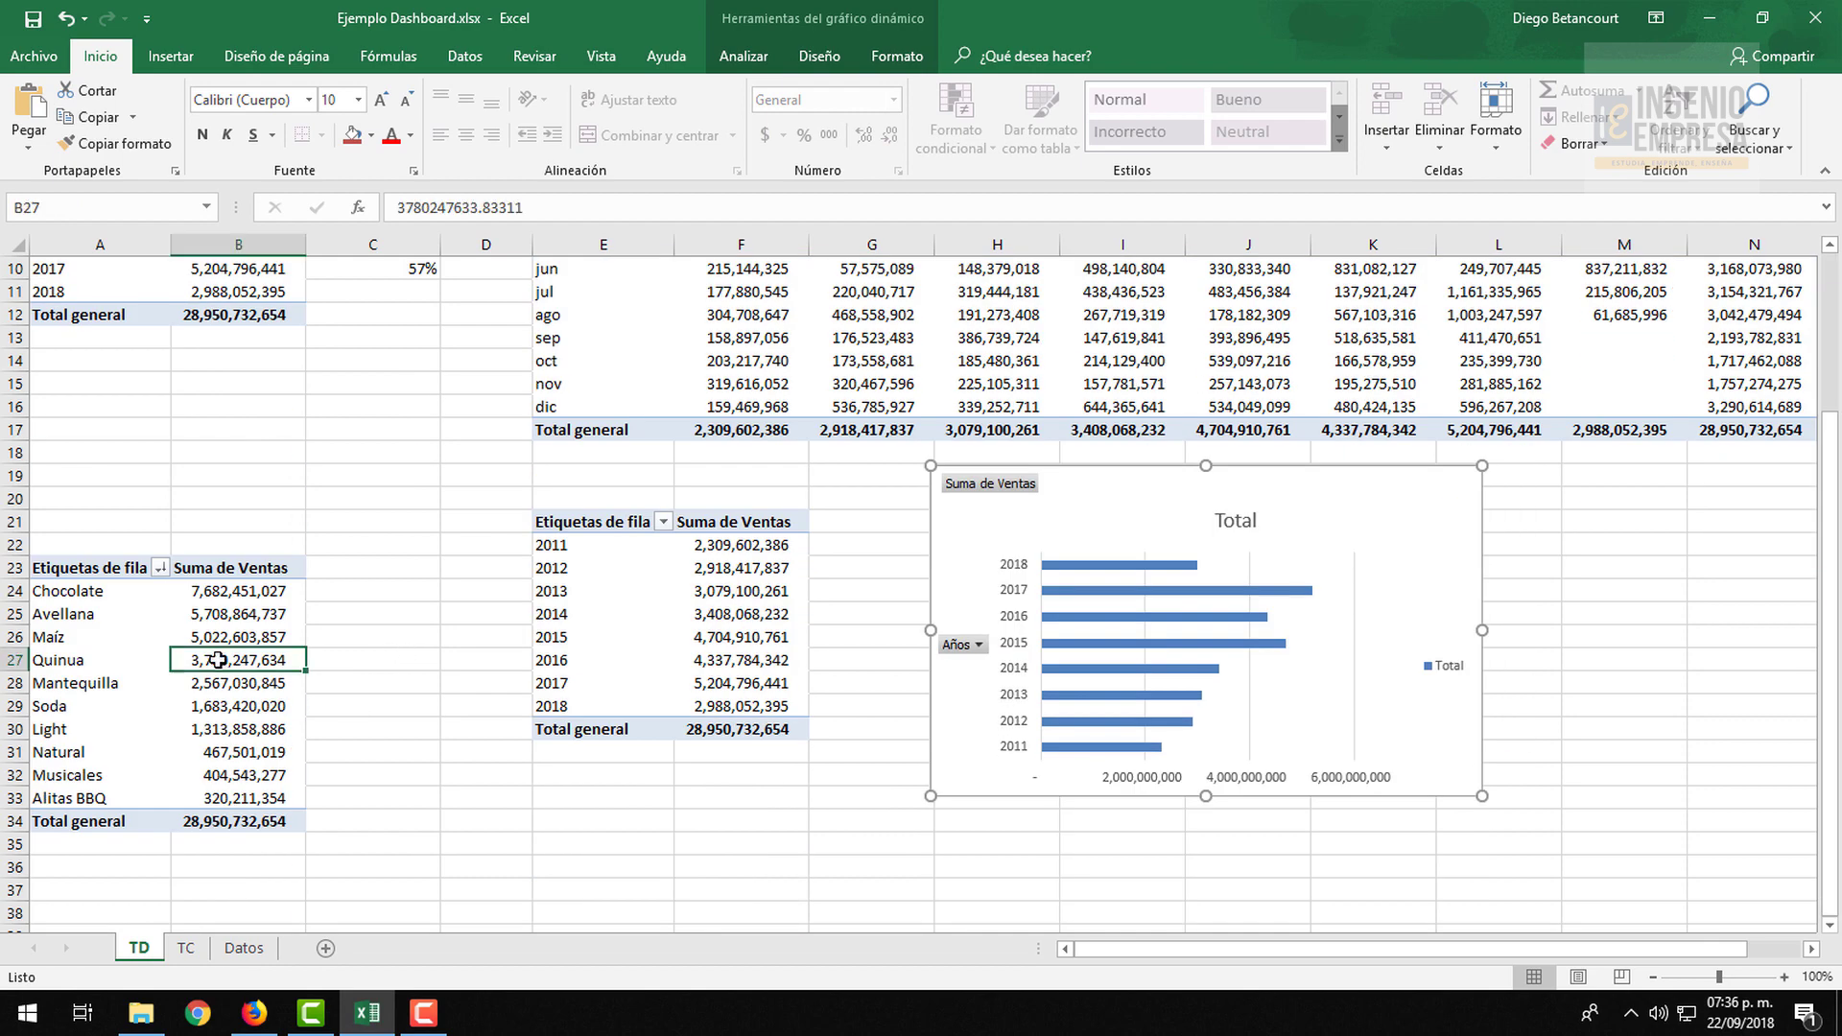
drag(86, 574, 240, 796)
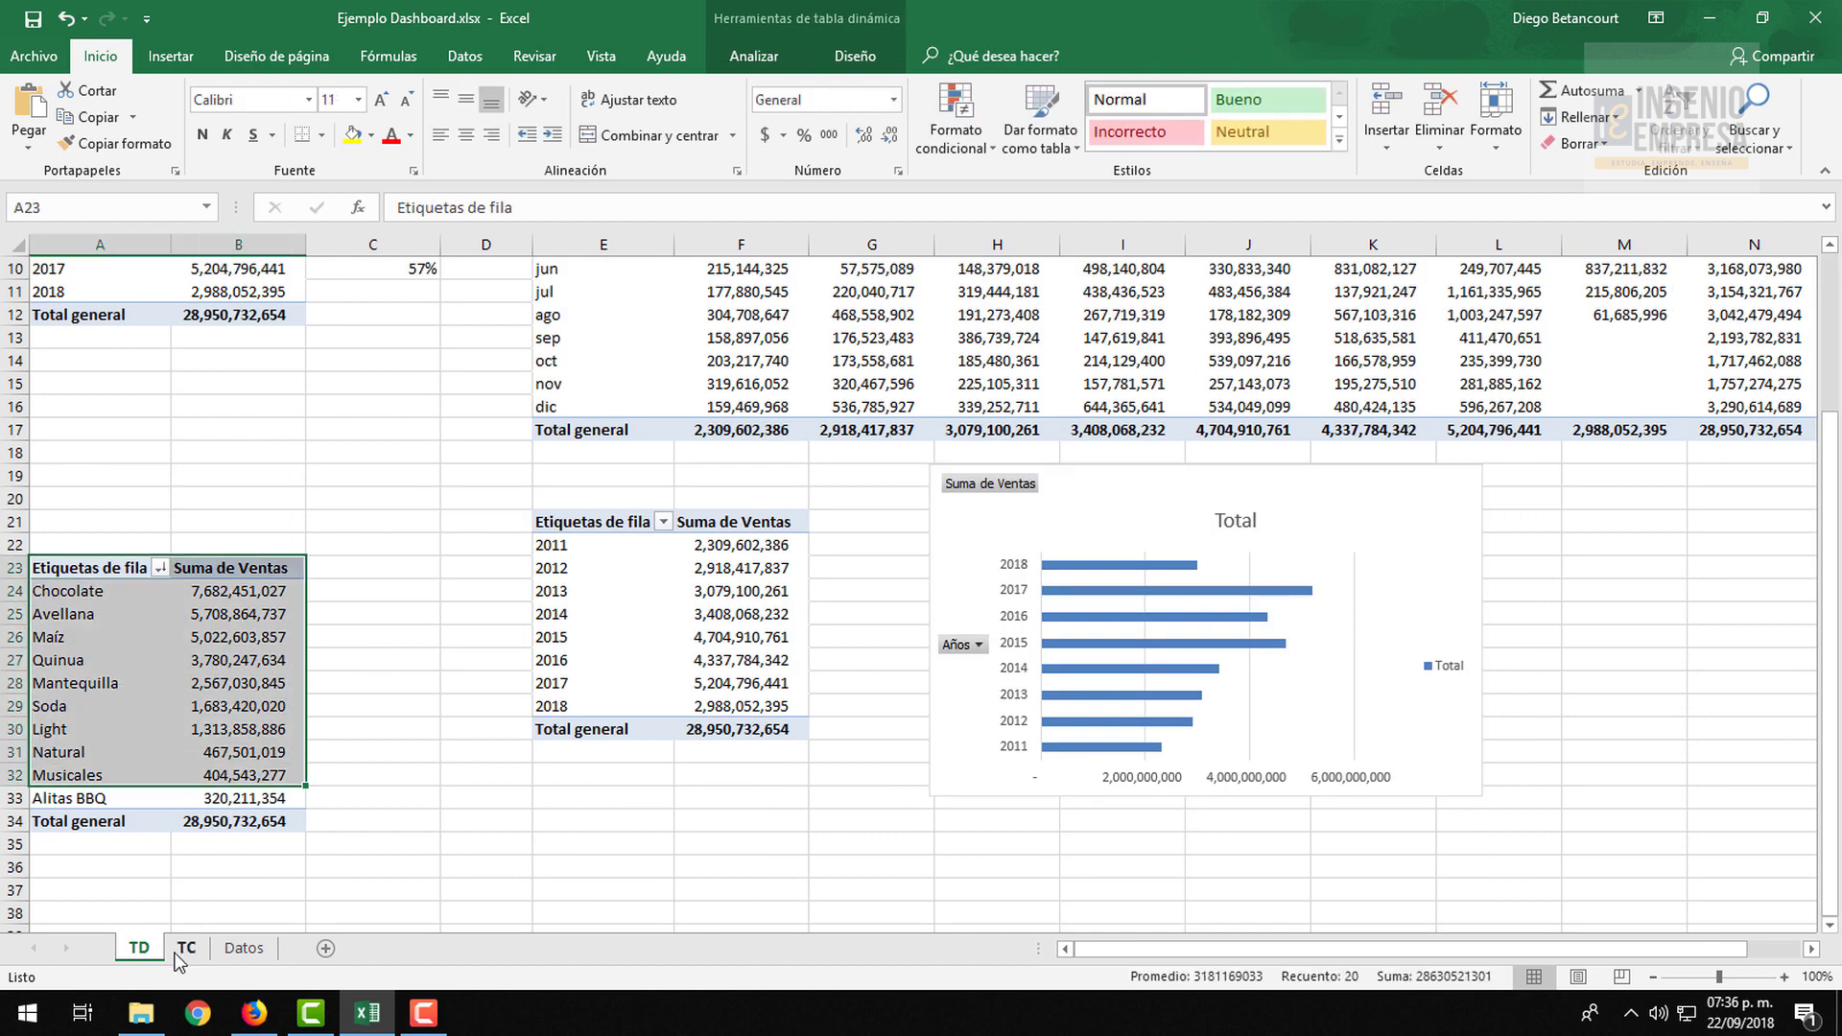
click(186, 948)
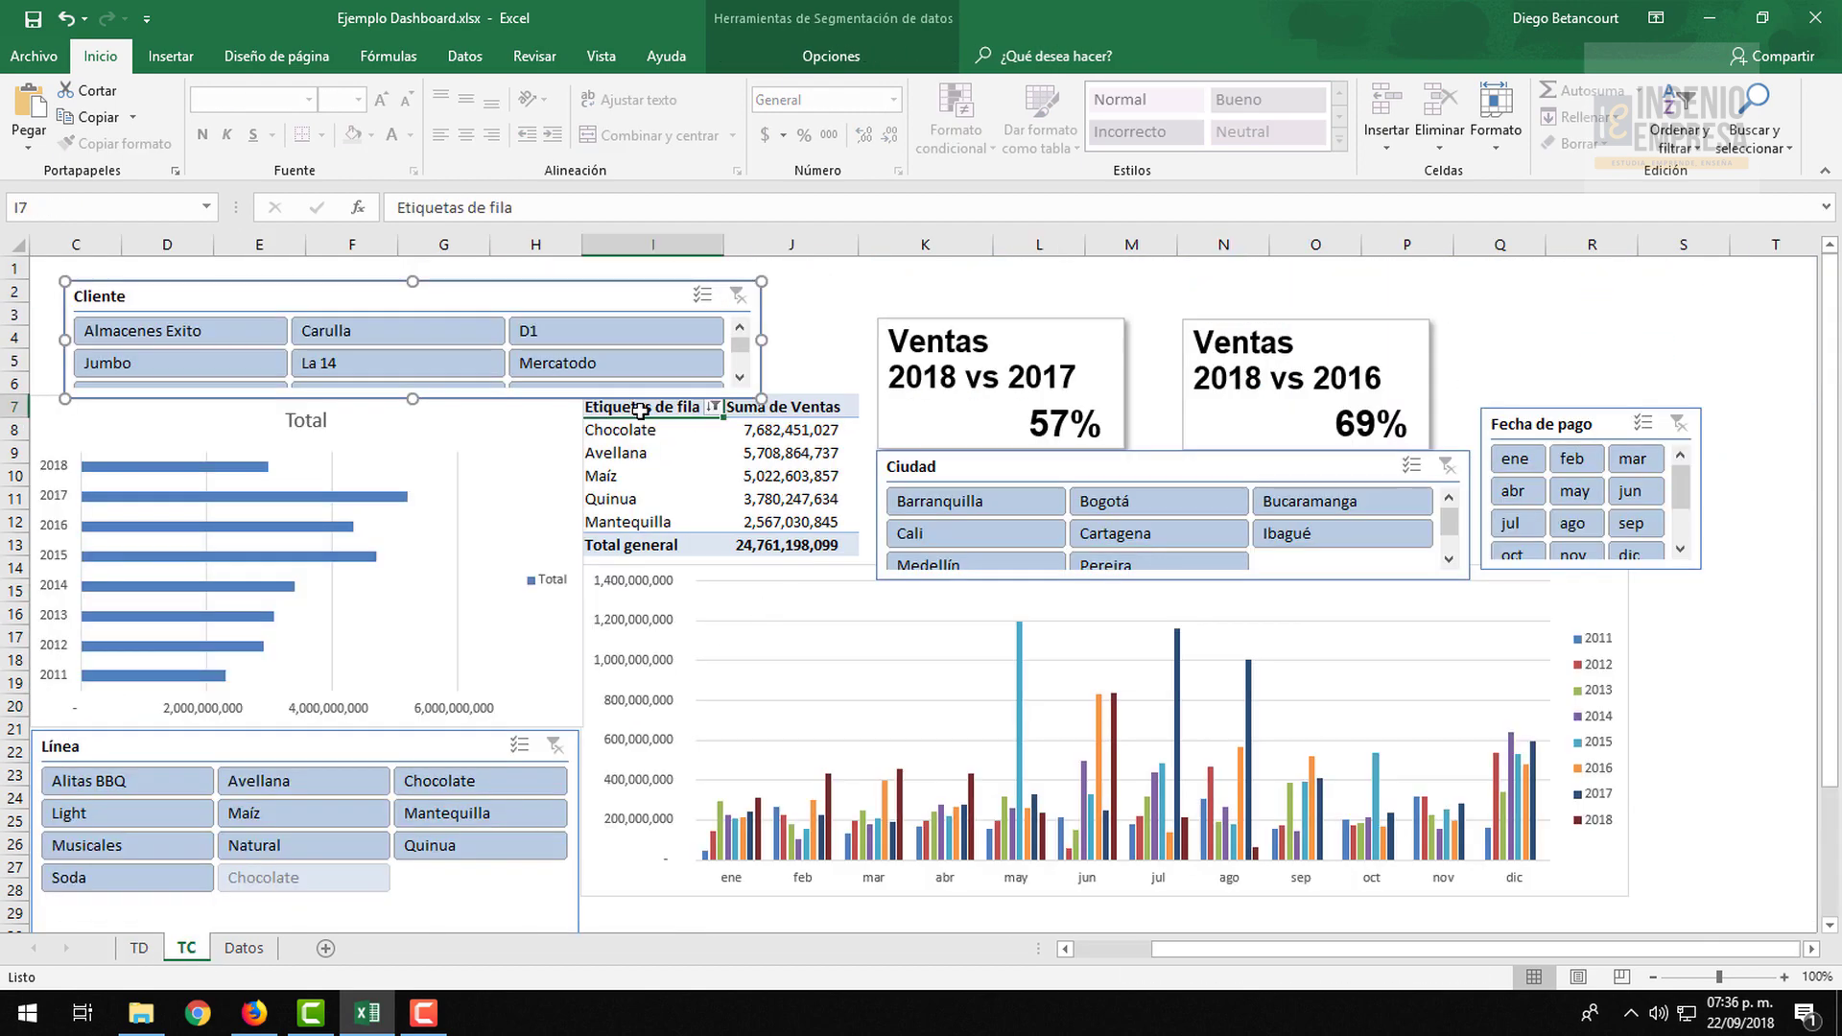
Nudge the Cliente slicer left and up, then widen and heighten it to show three rows
drag(636, 410, 787, 545)
click(795, 453)
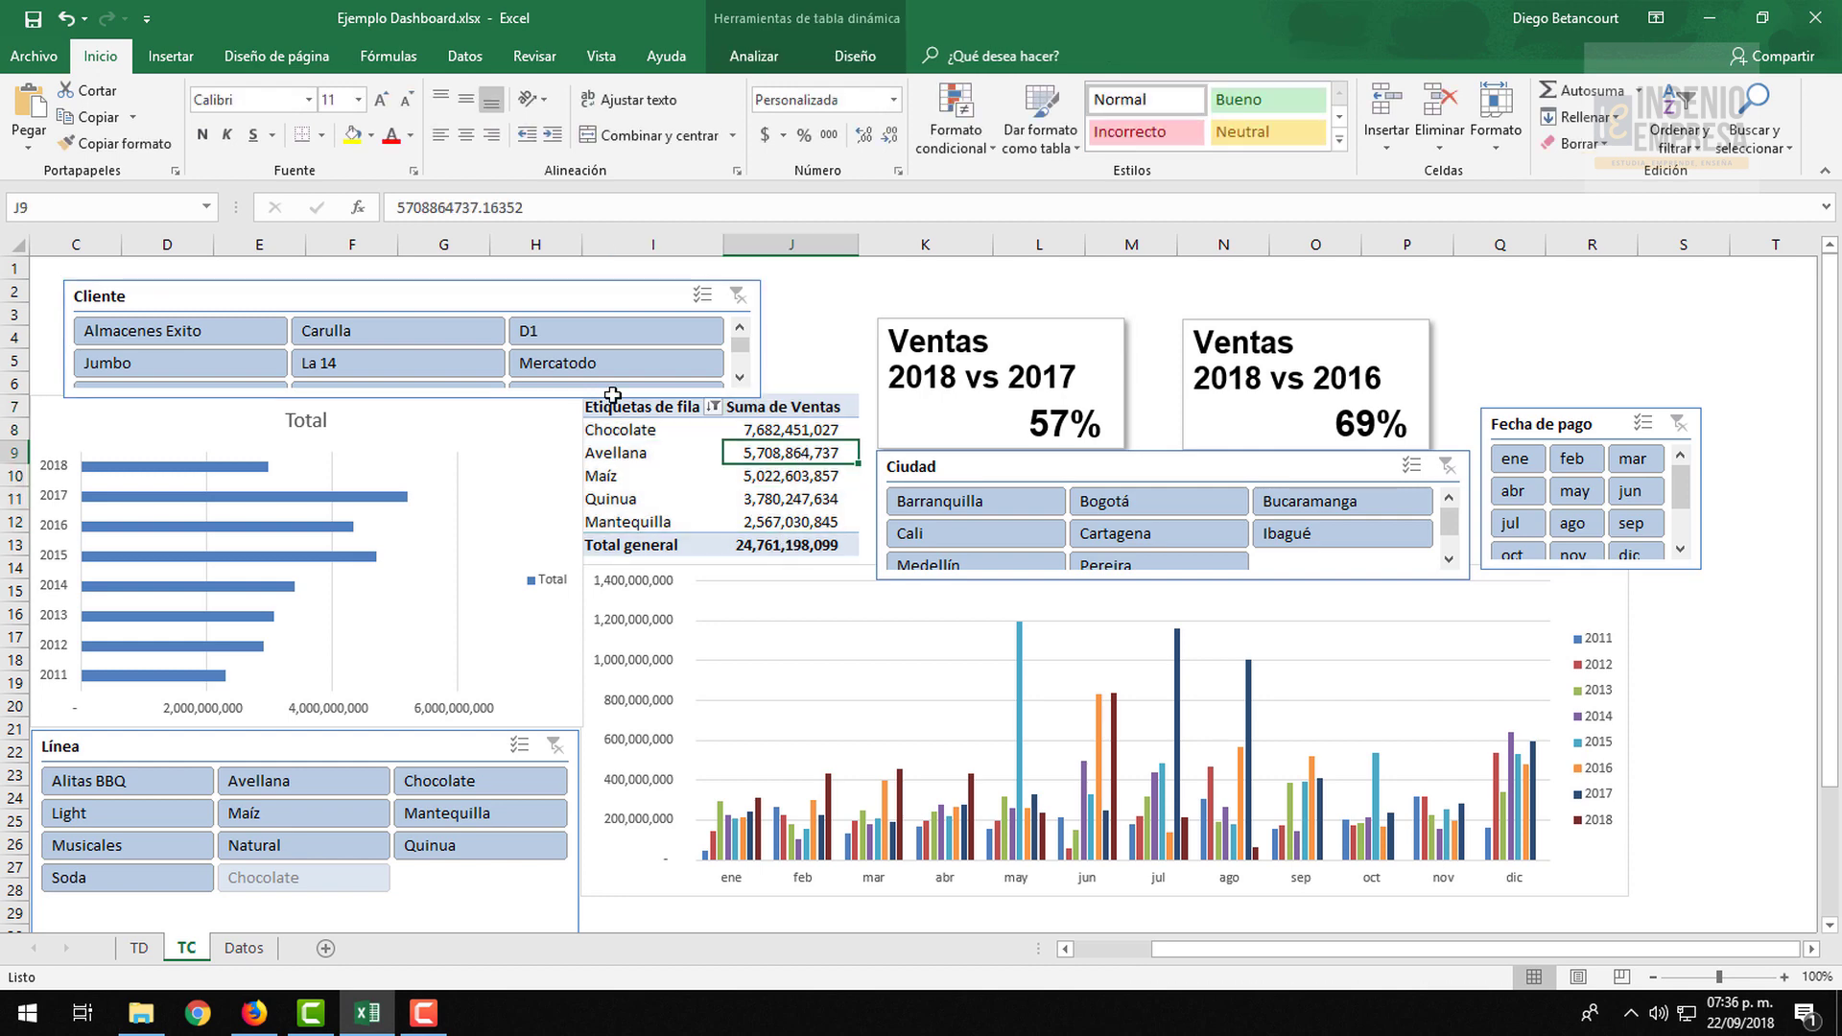
drag(499, 293, 461, 287)
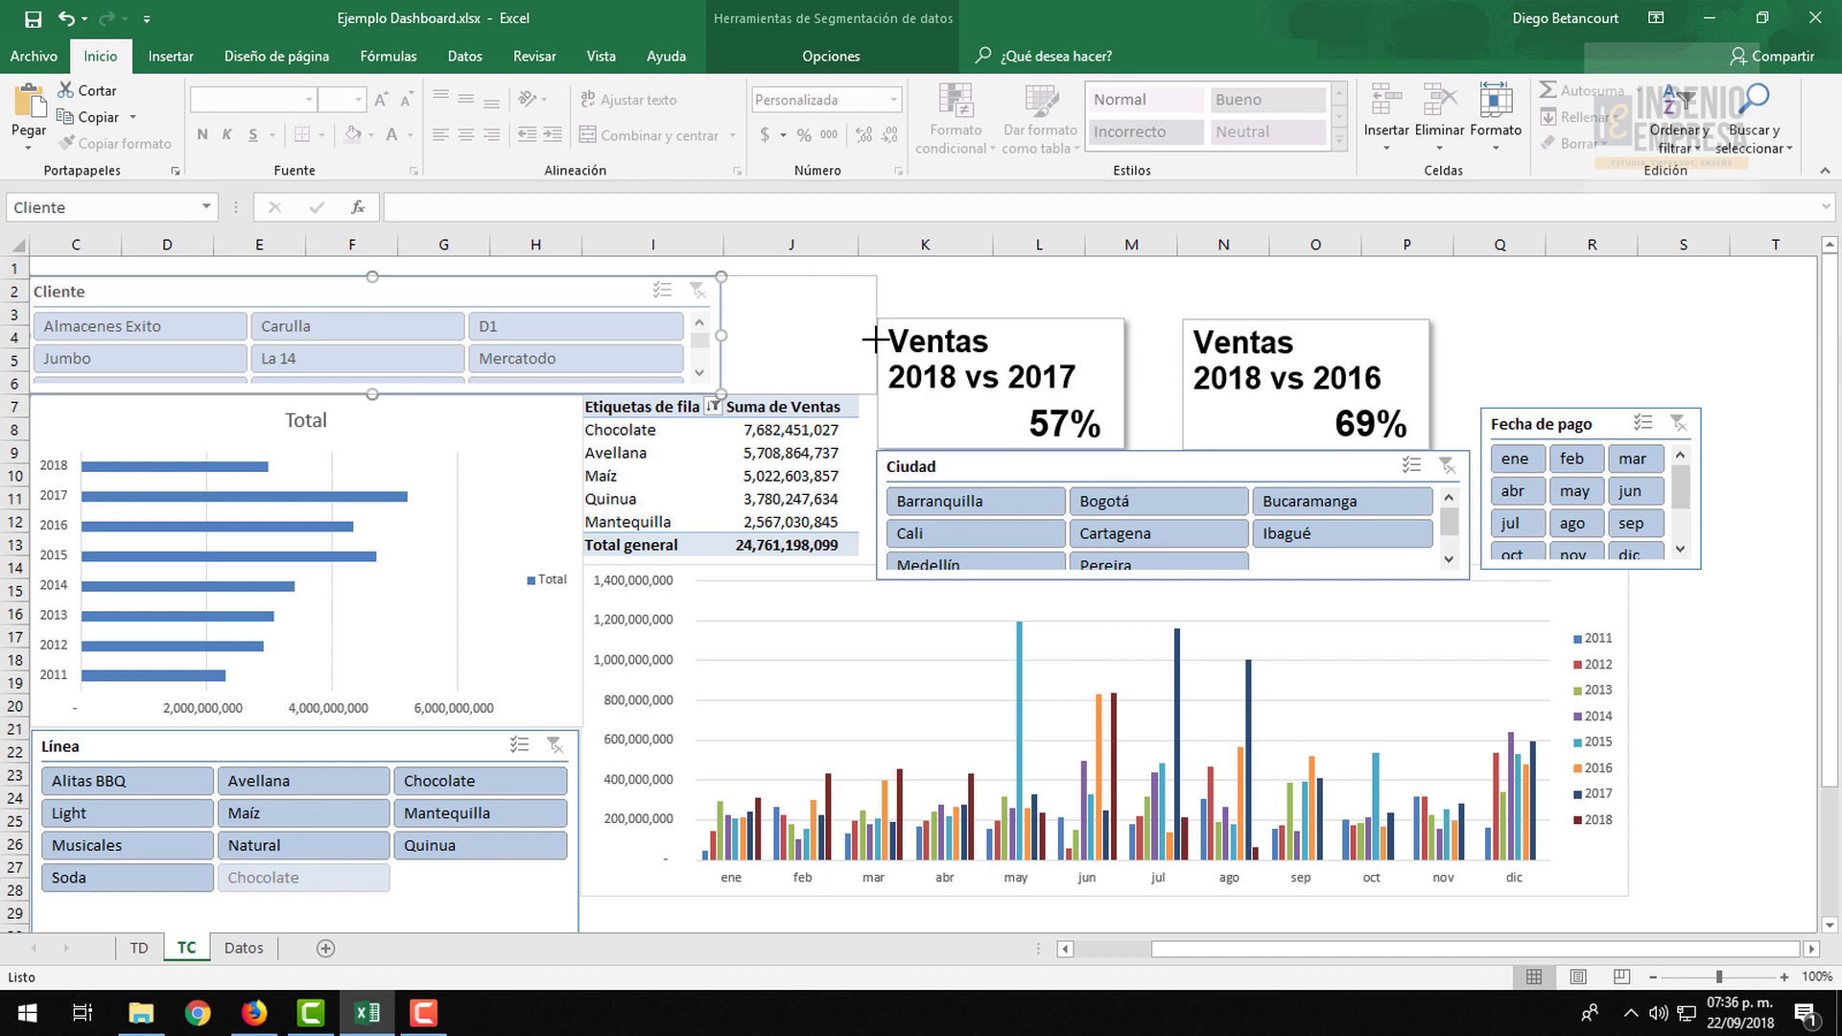
drag(869, 339, 875, 336)
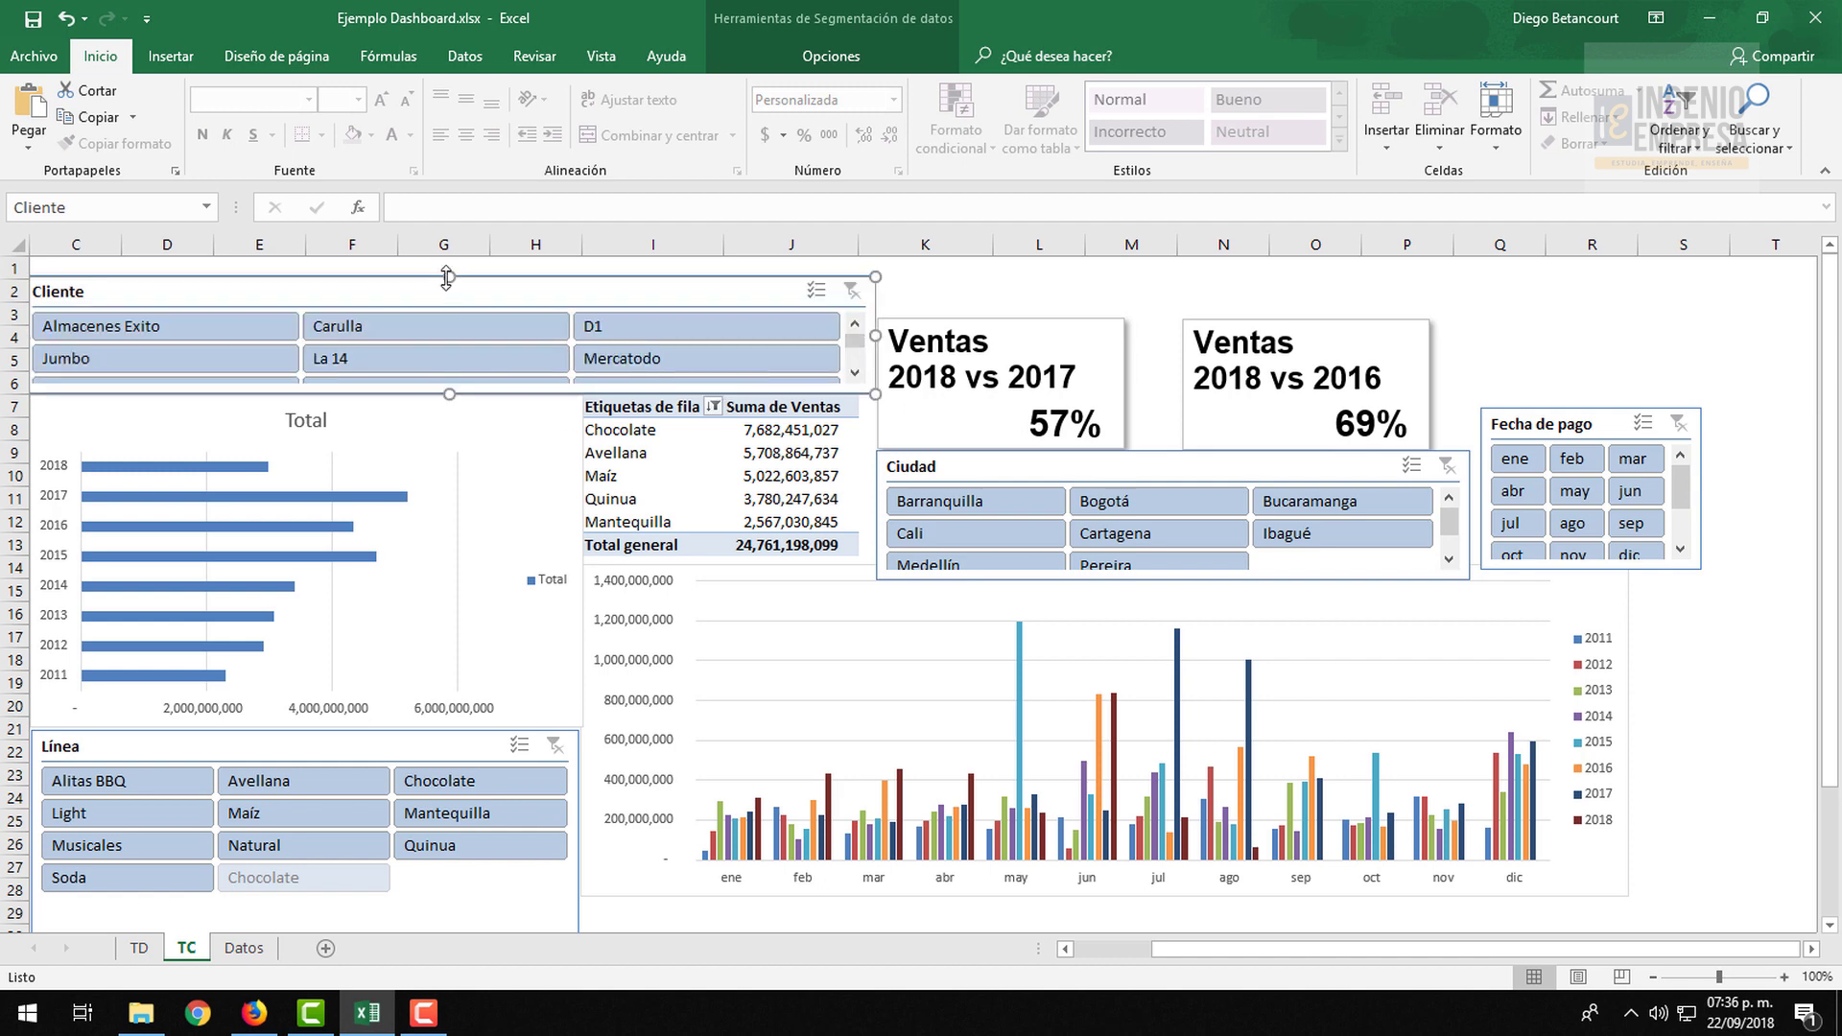
drag(450, 277, 447, 258)
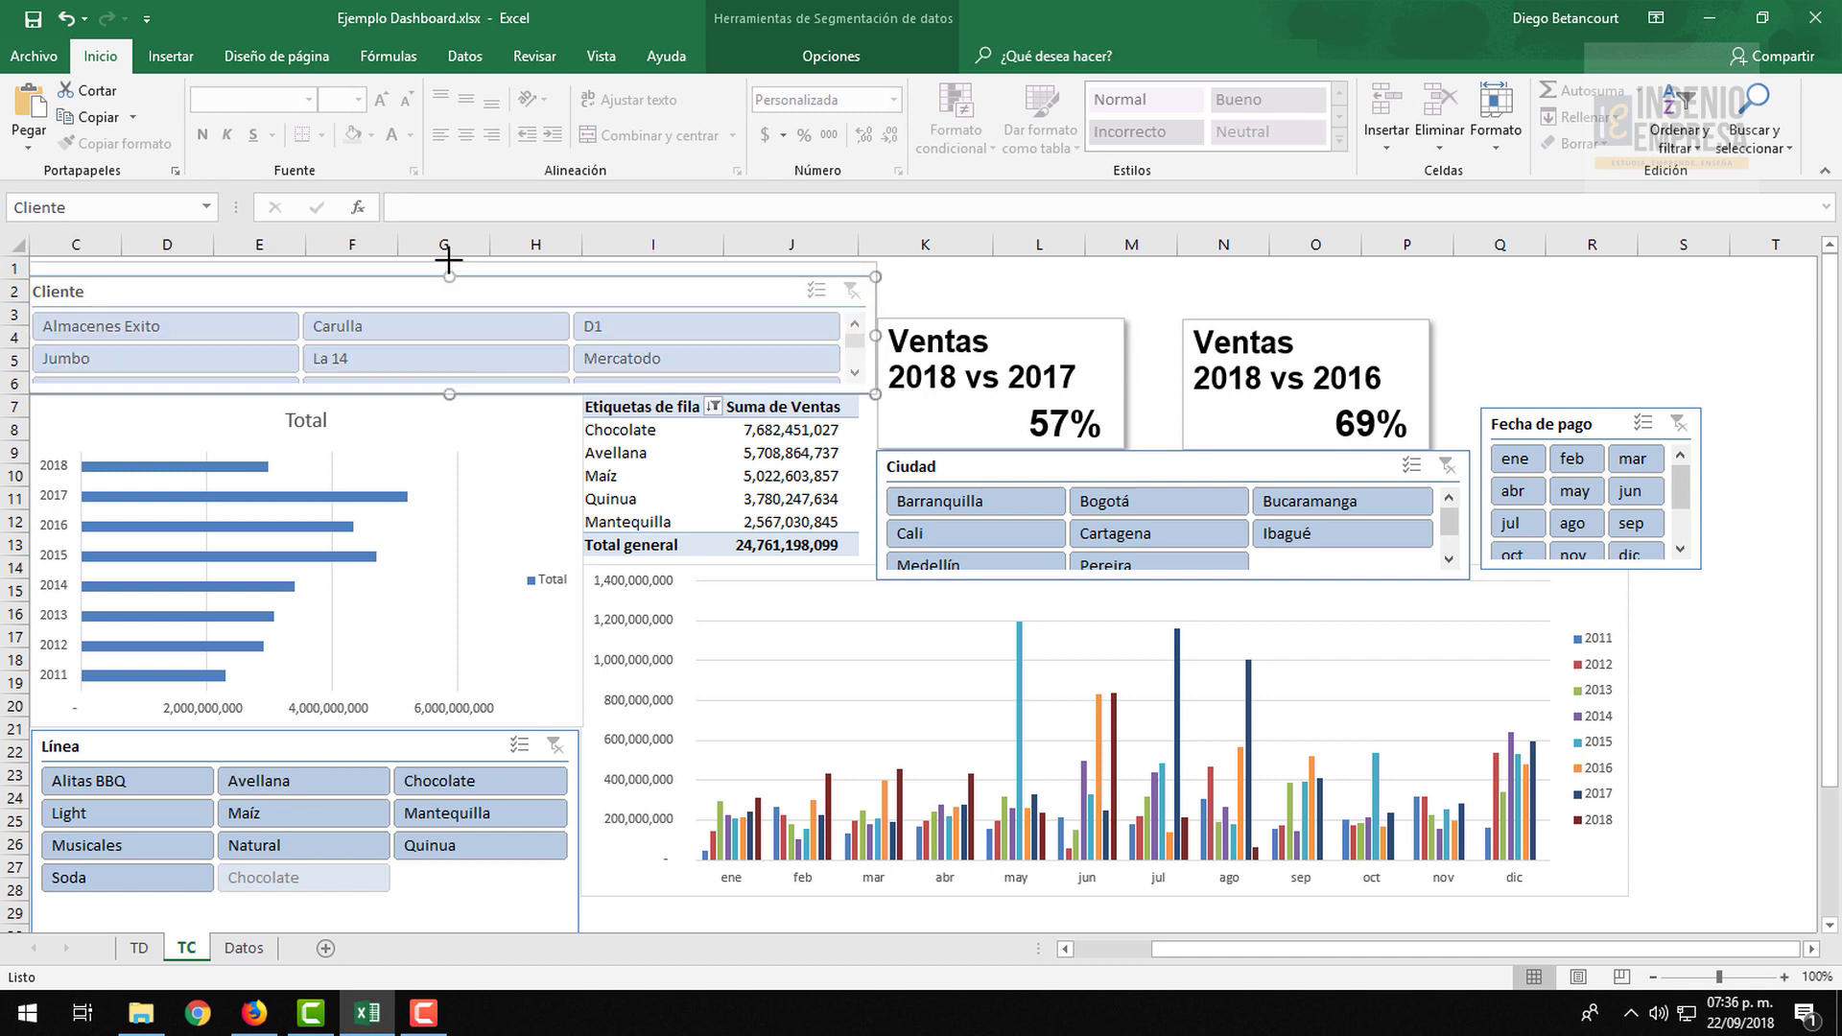
Select the Línea slicer and bring up its slicer options
click(1003, 288)
scroll(768, 432, down, 2)
click(711, 822)
click(381, 638)
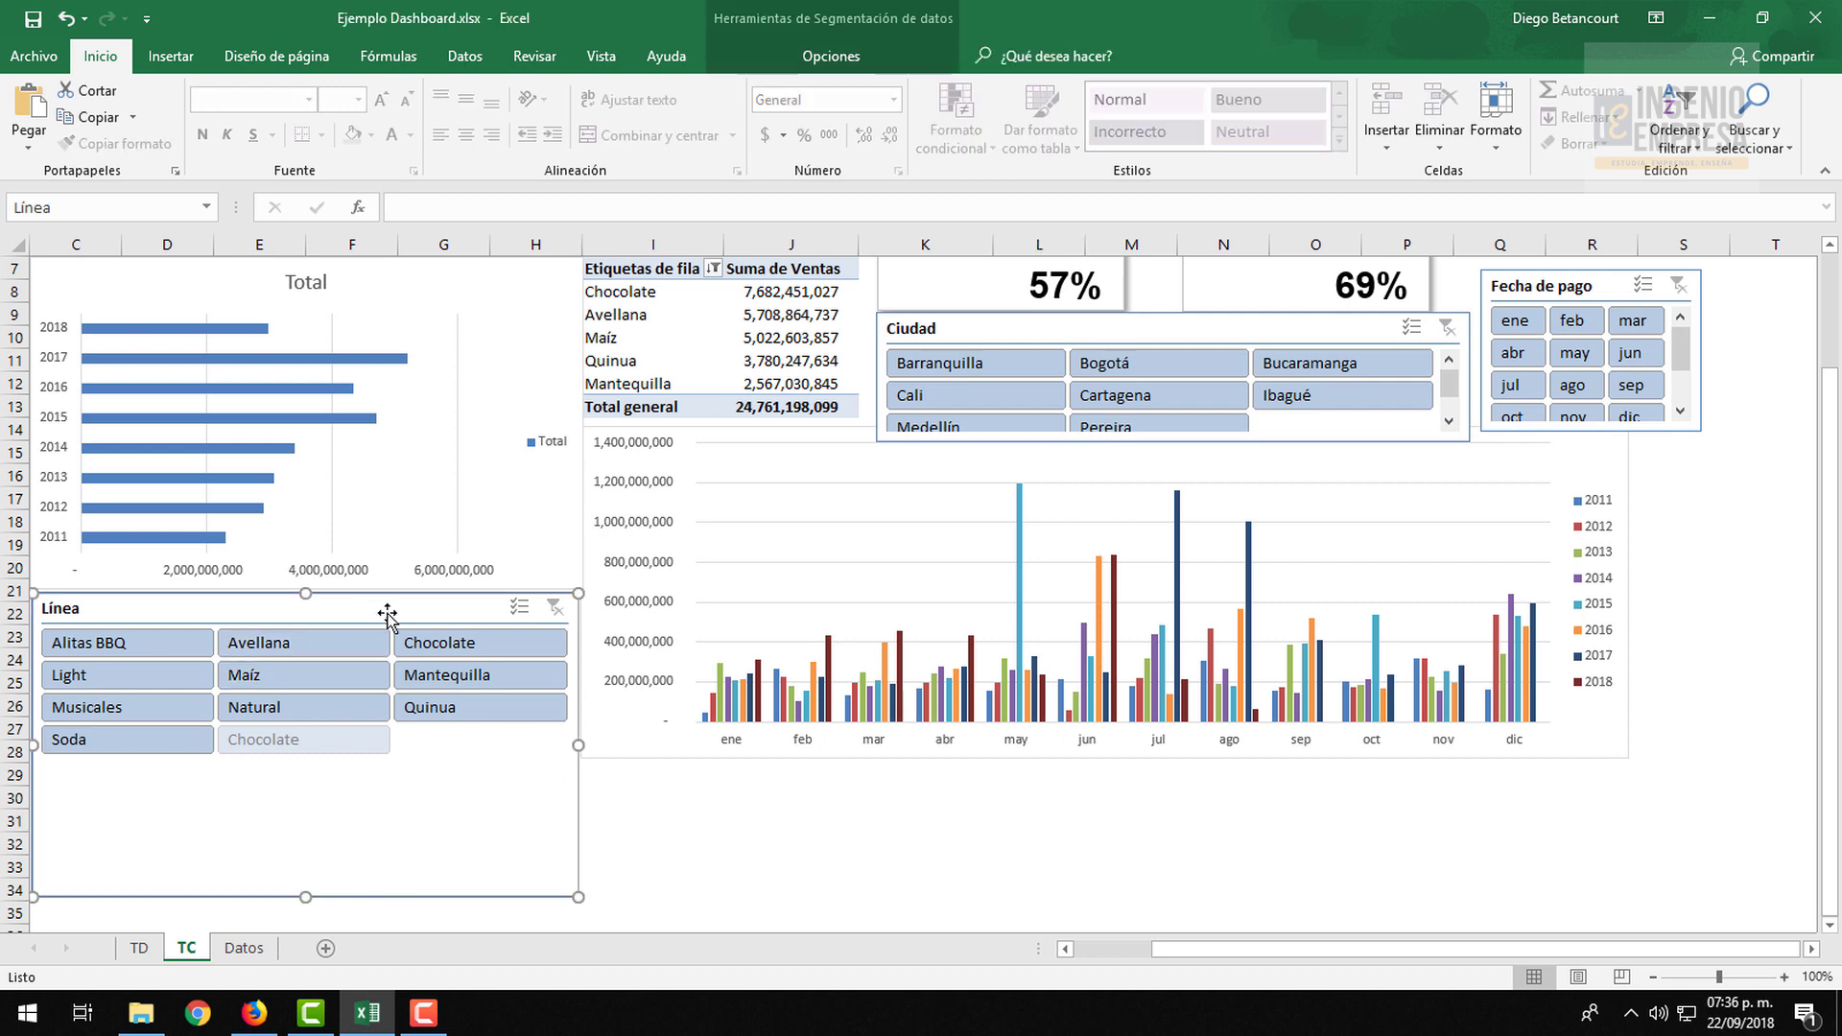
click(820, 52)
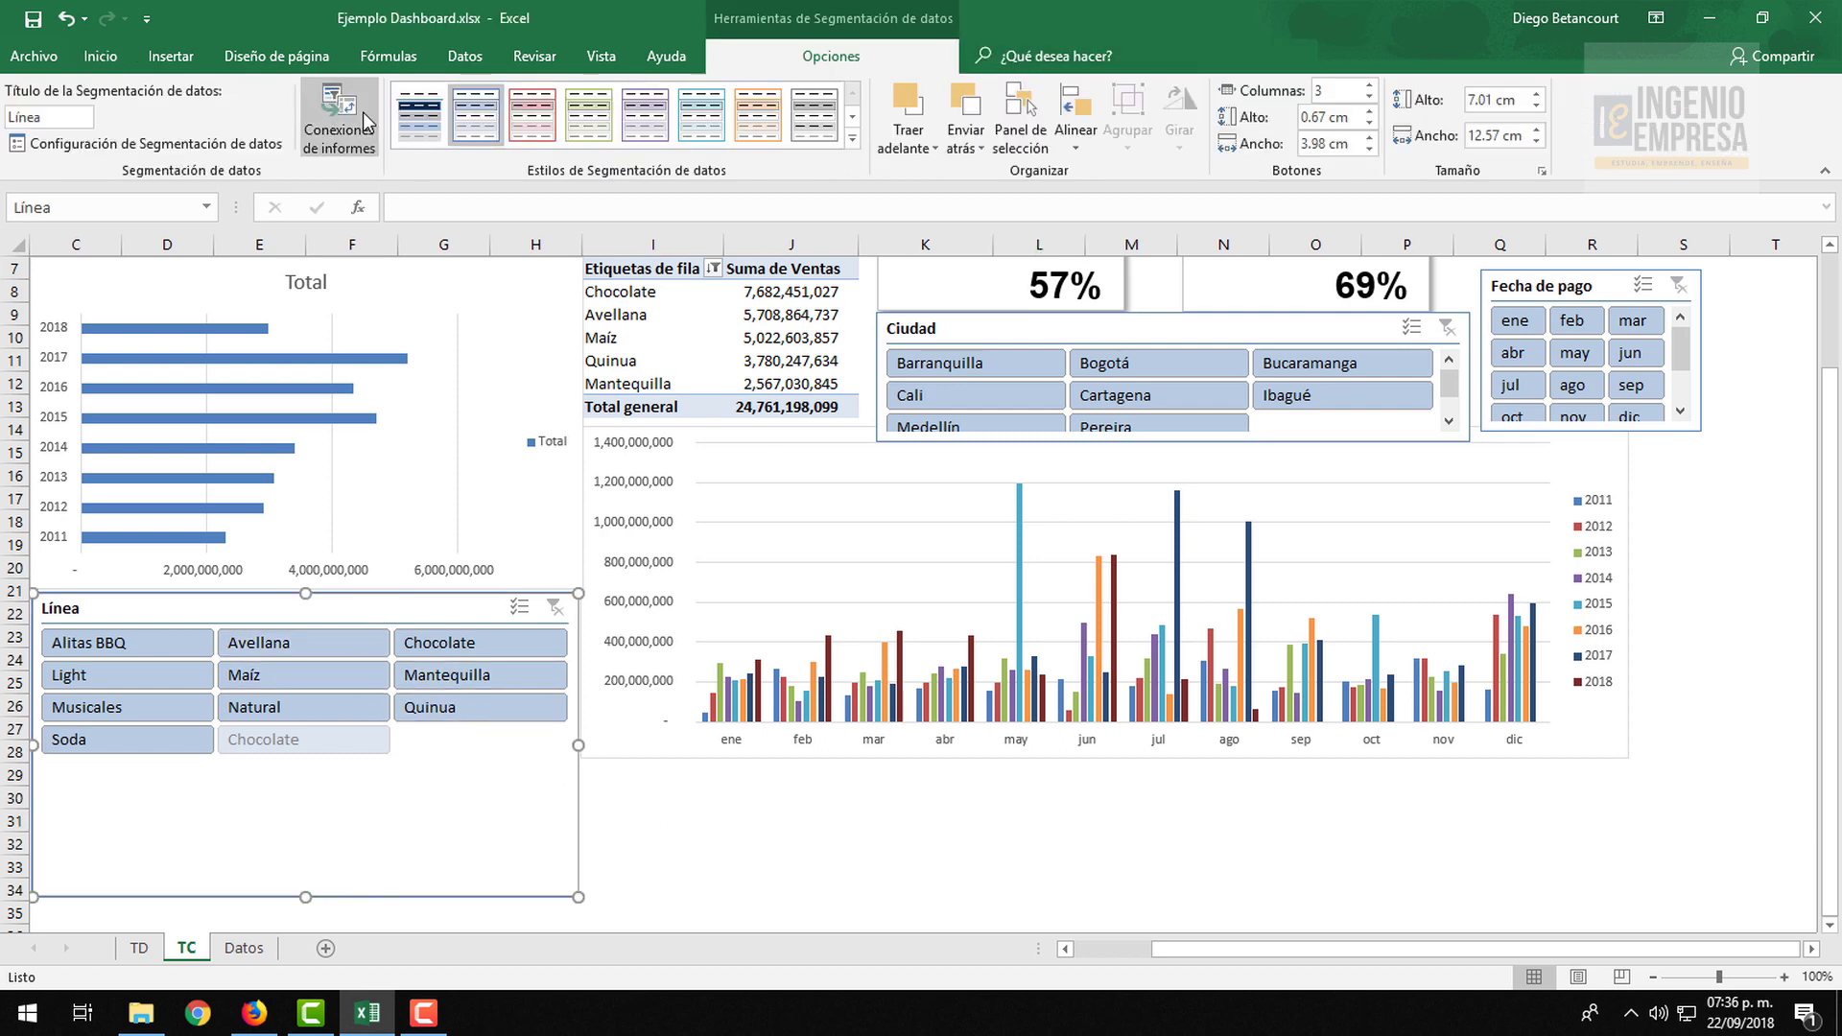
Tick Ventas MesAño and Ventas por año in the Línea slicer's report connections and confirm
click(338, 120)
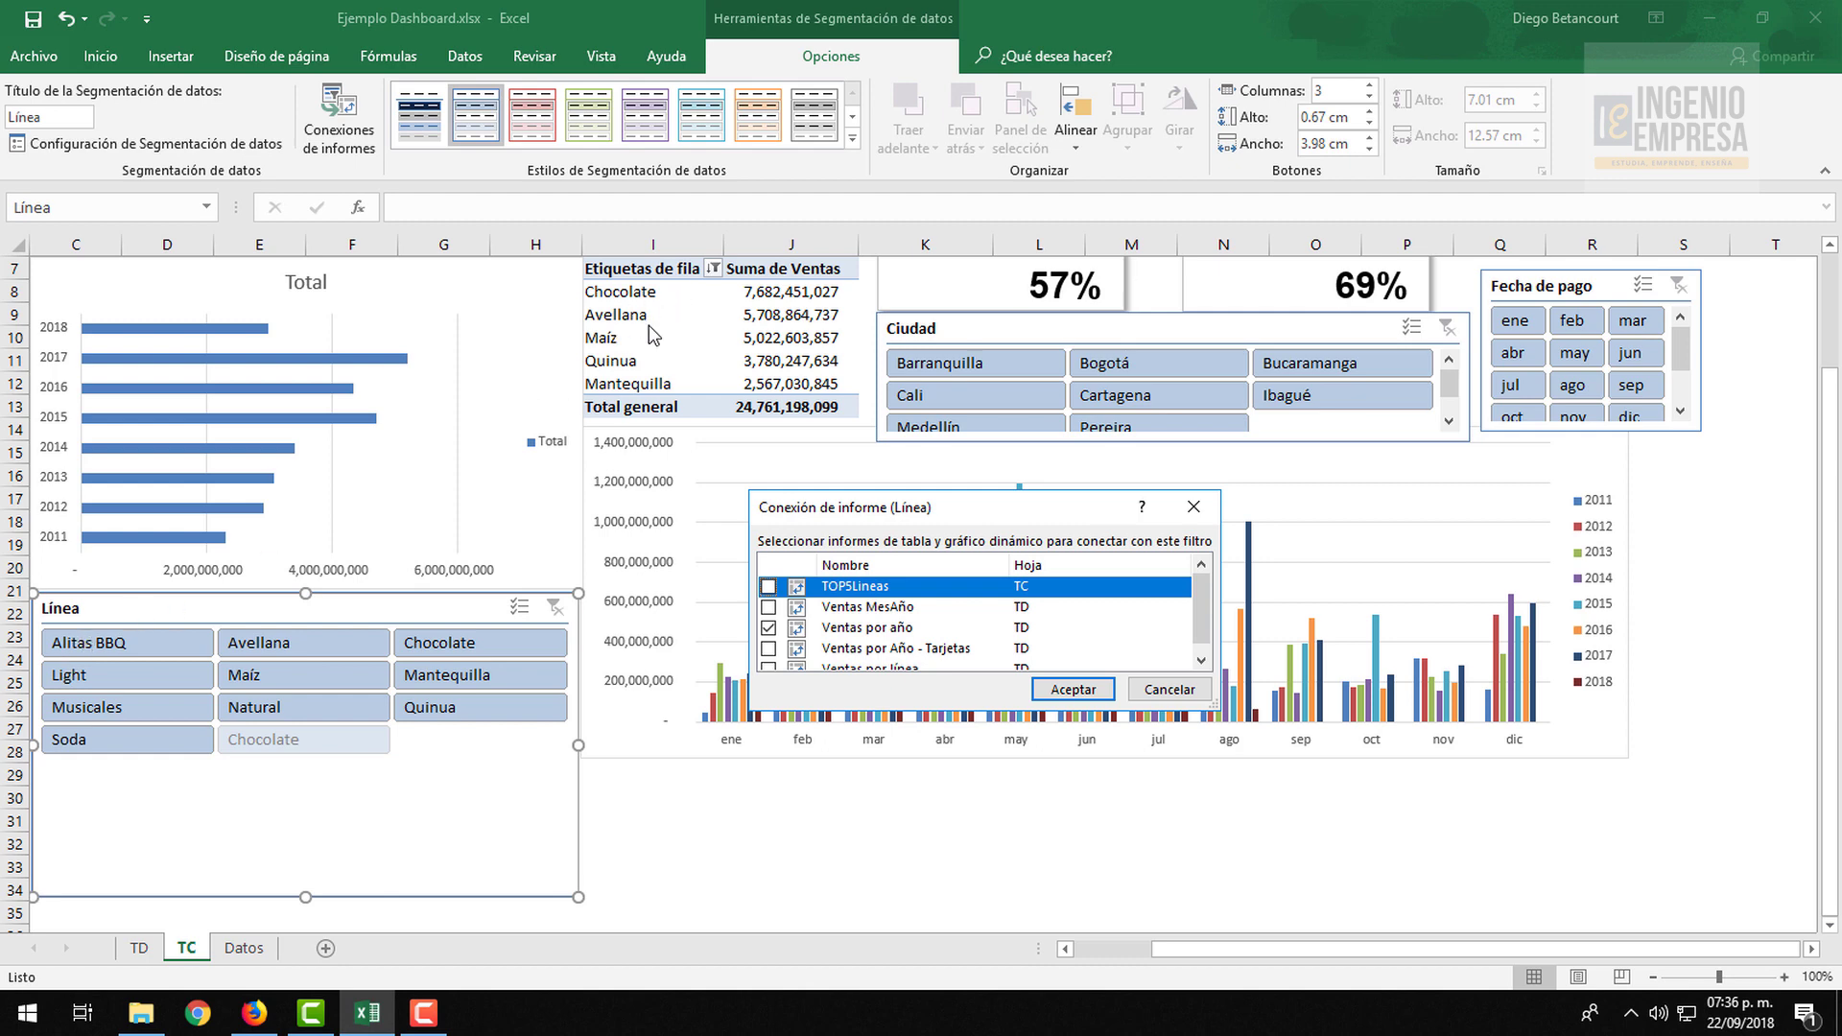
drag(1206, 597, 1207, 619)
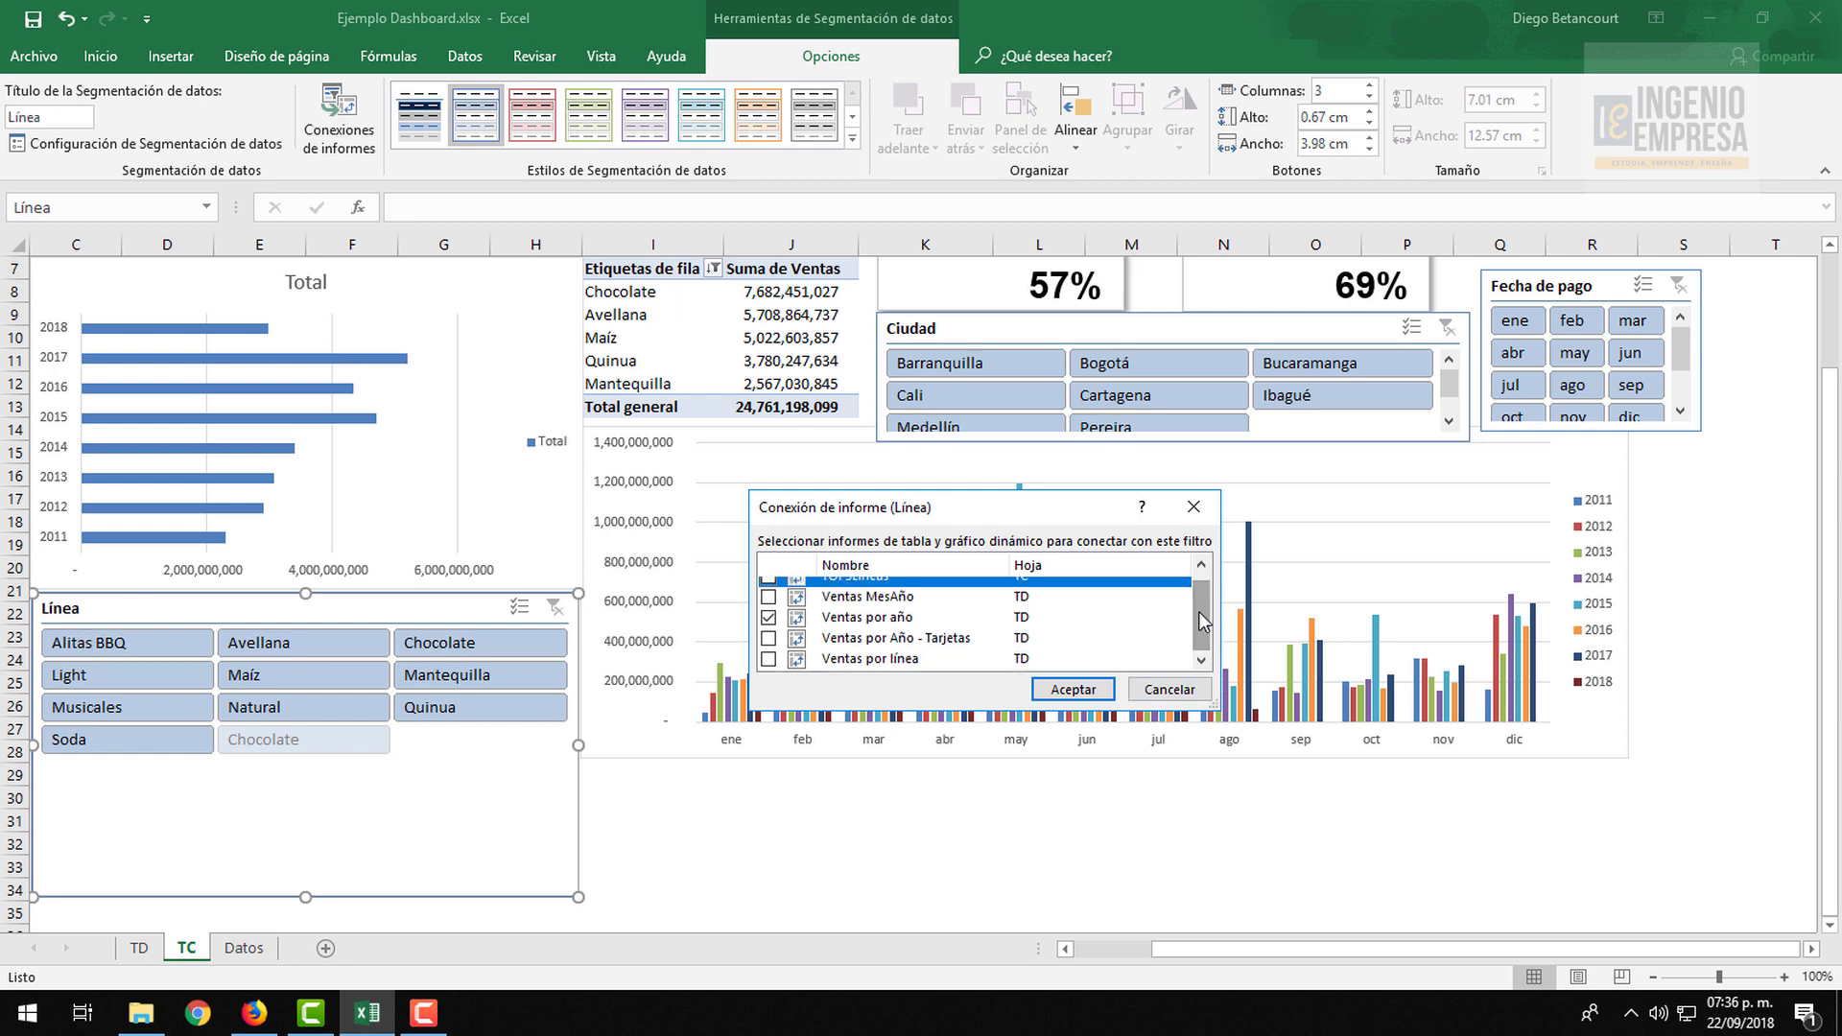
scroll(1076, 645, up, 1)
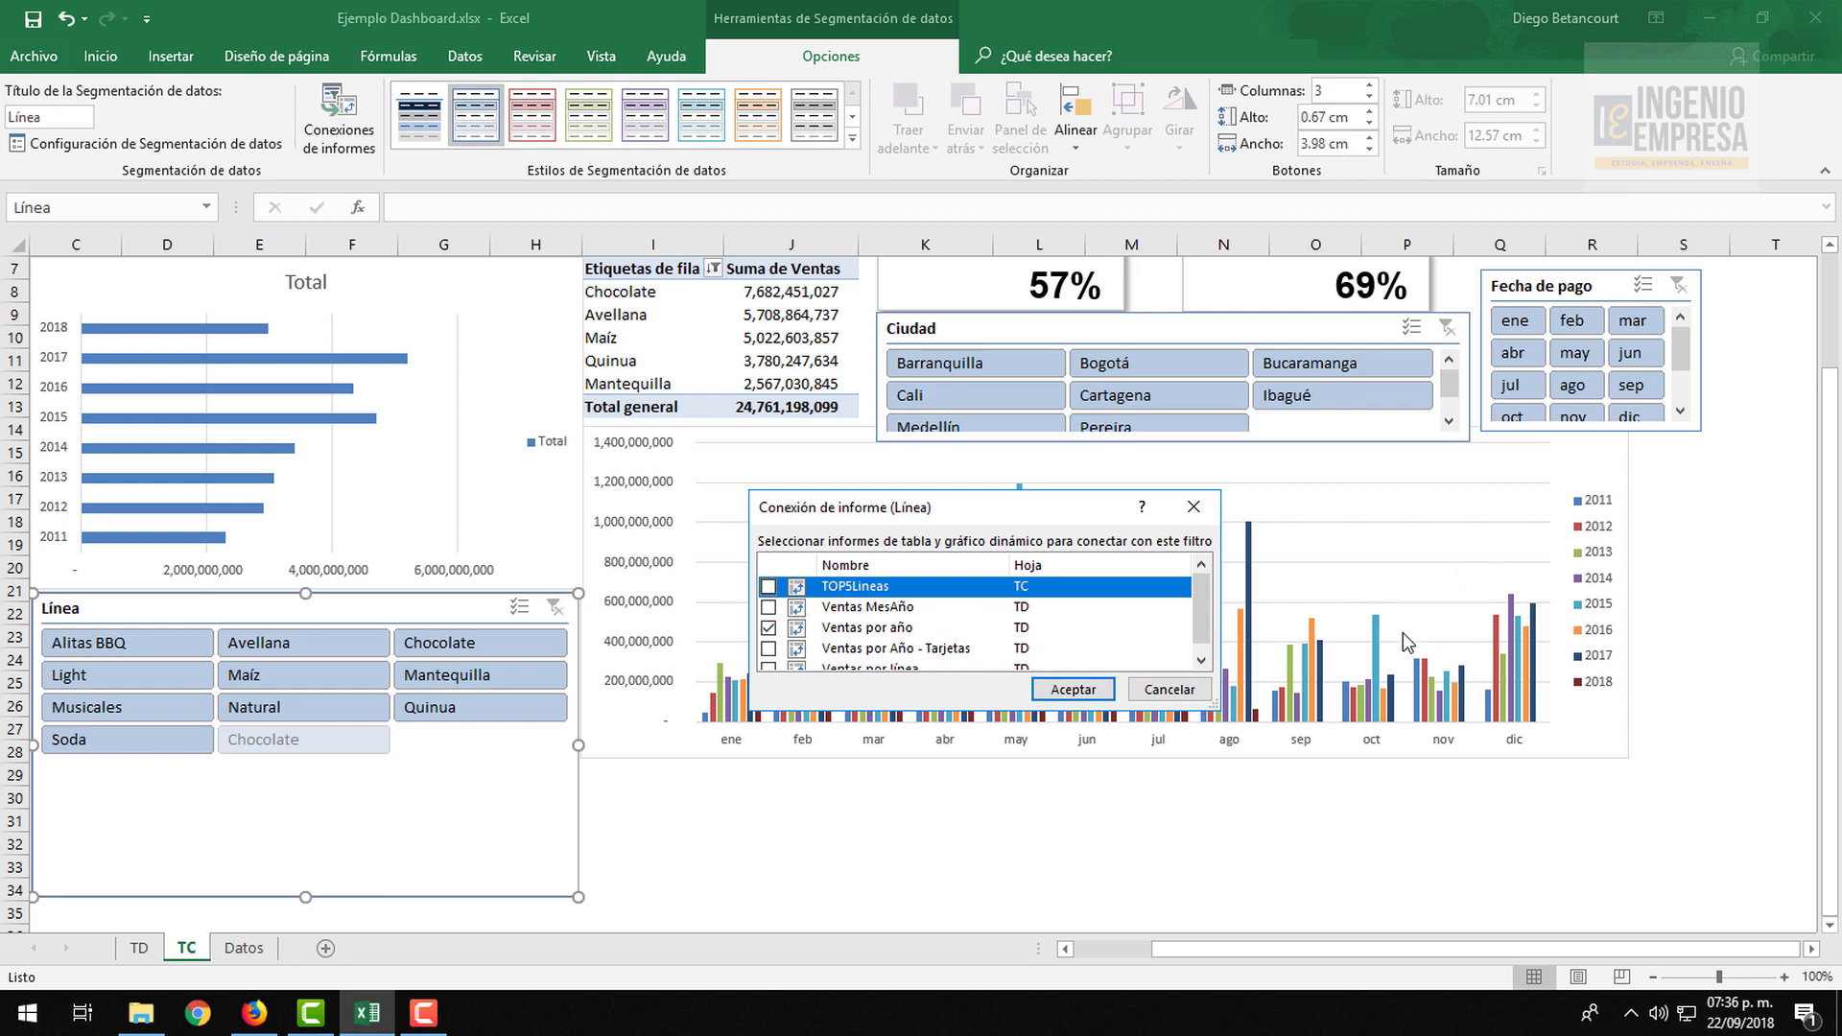
click(768, 622)
click(770, 608)
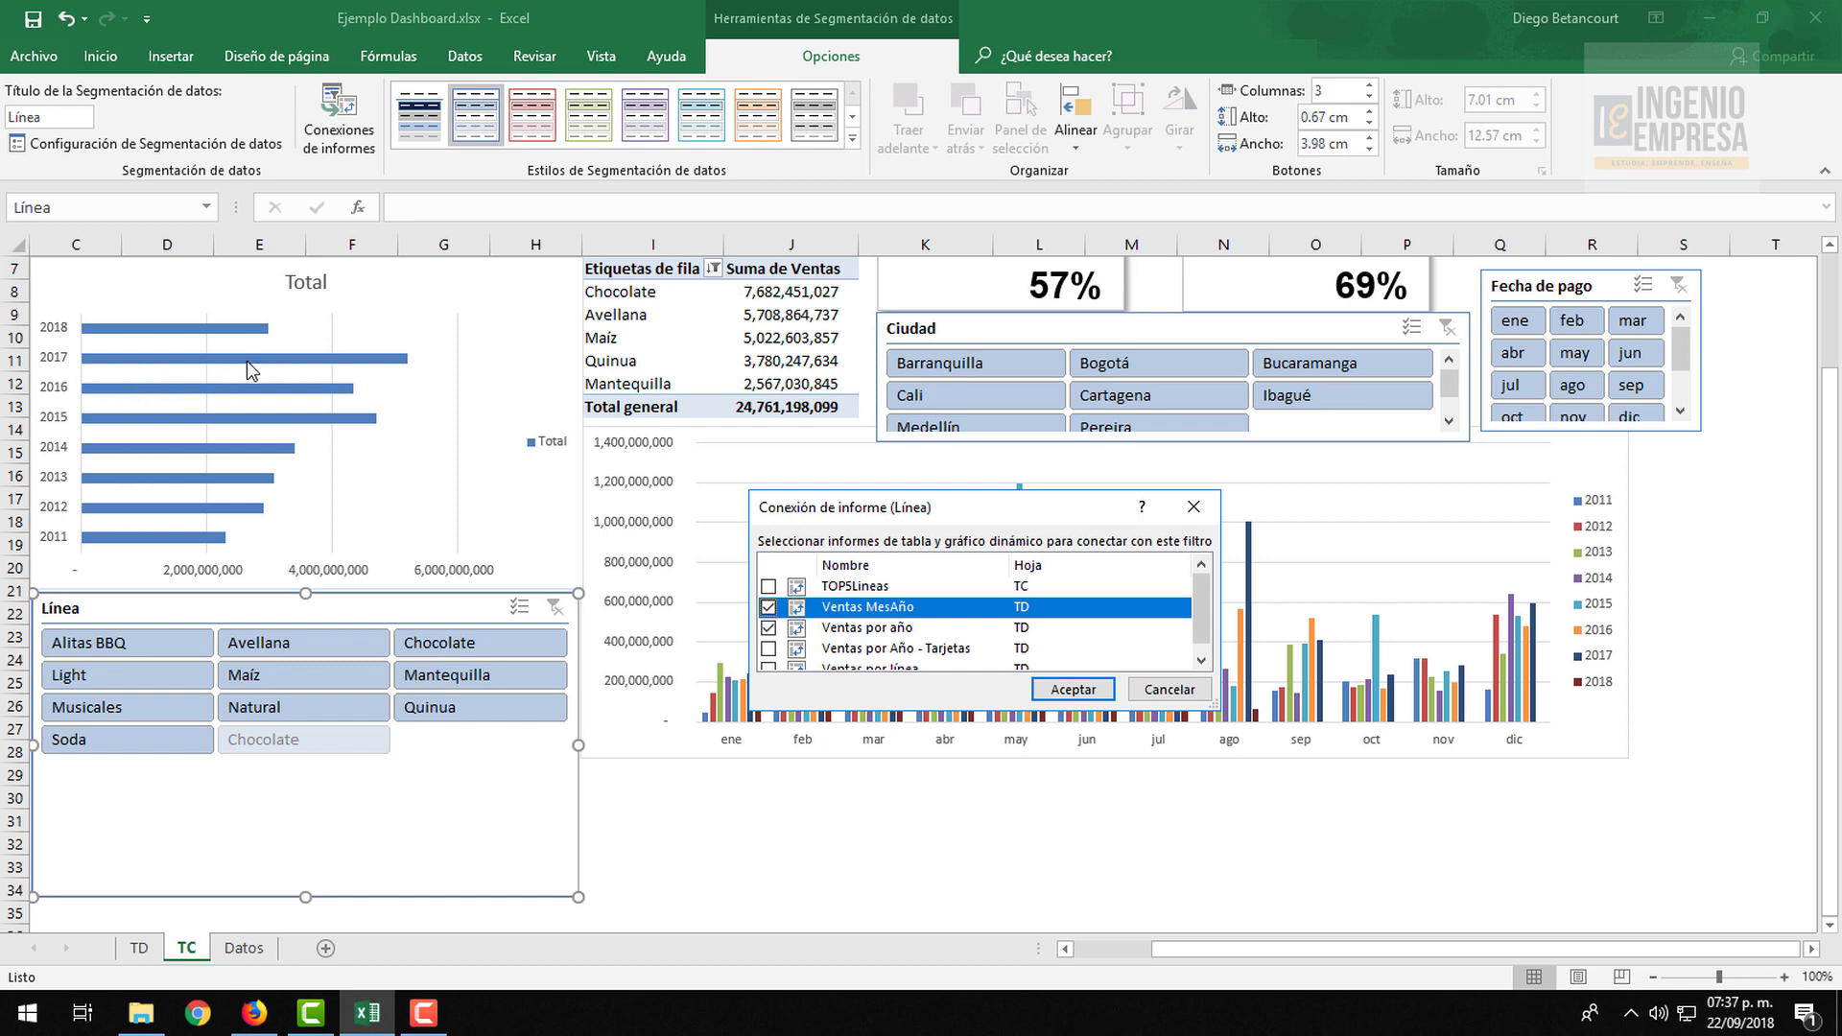
drag(1201, 609, 1201, 620)
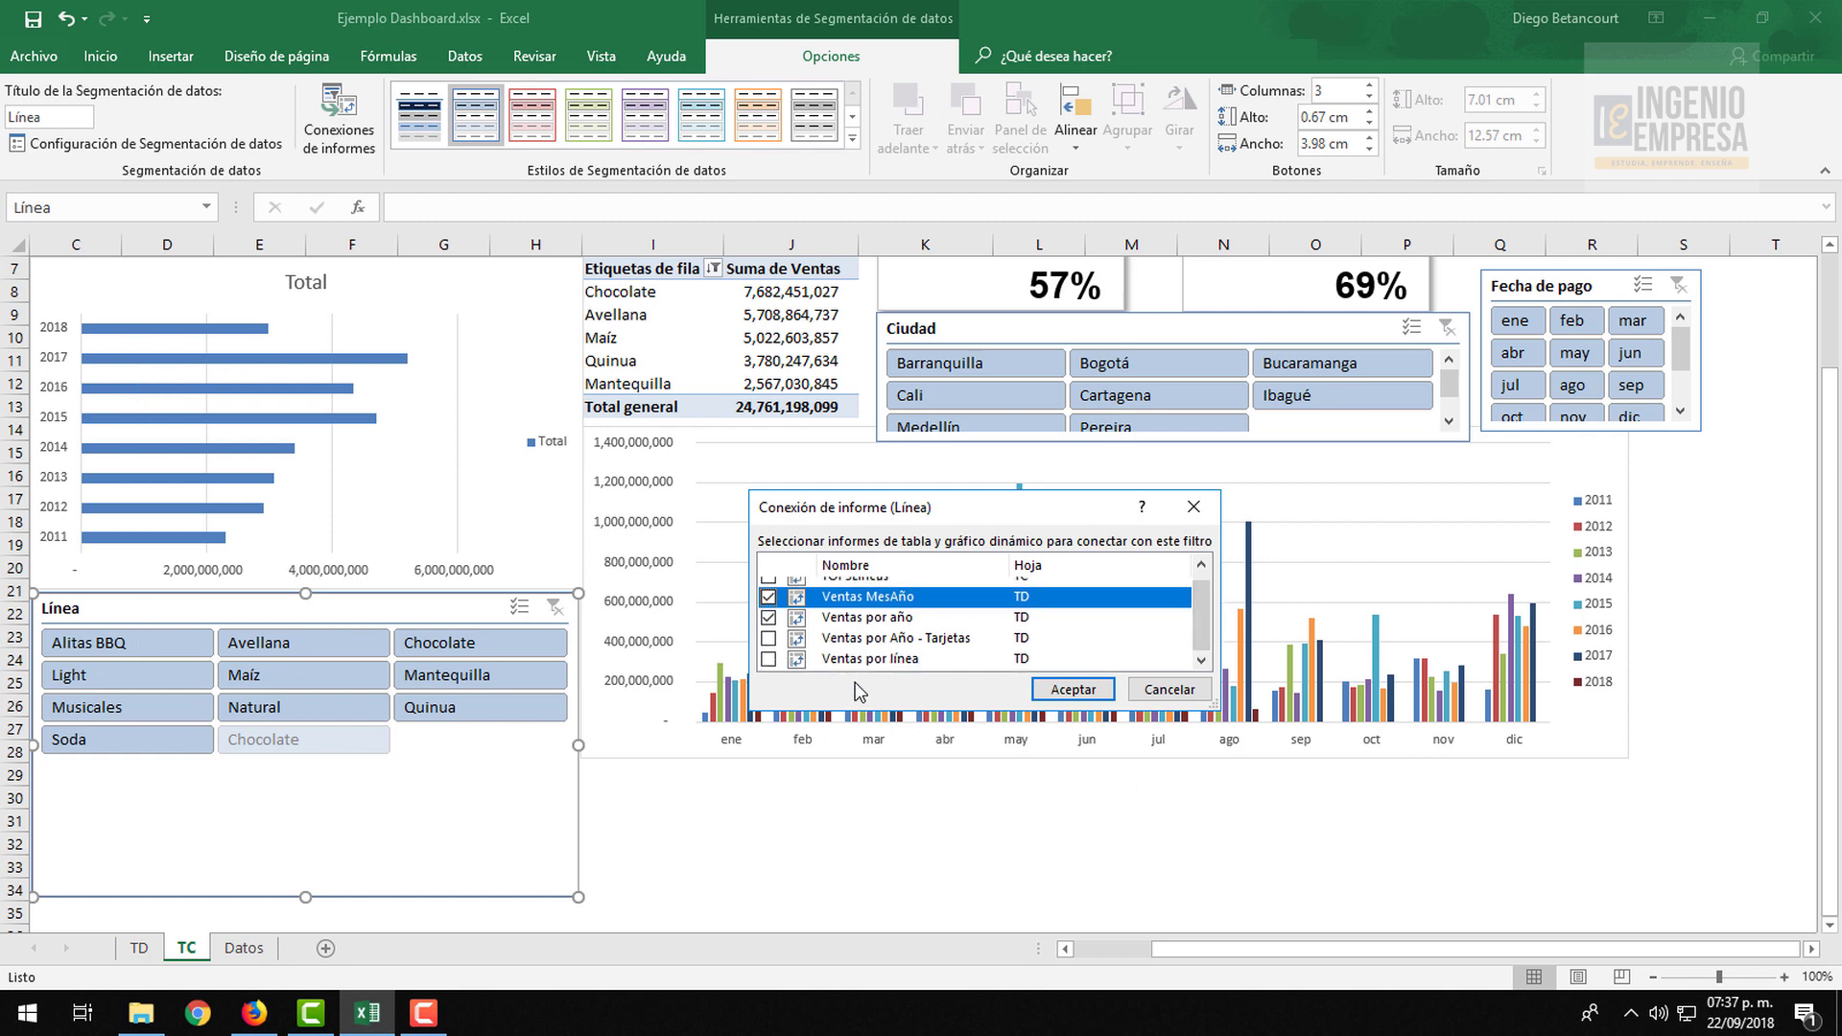
click(876, 662)
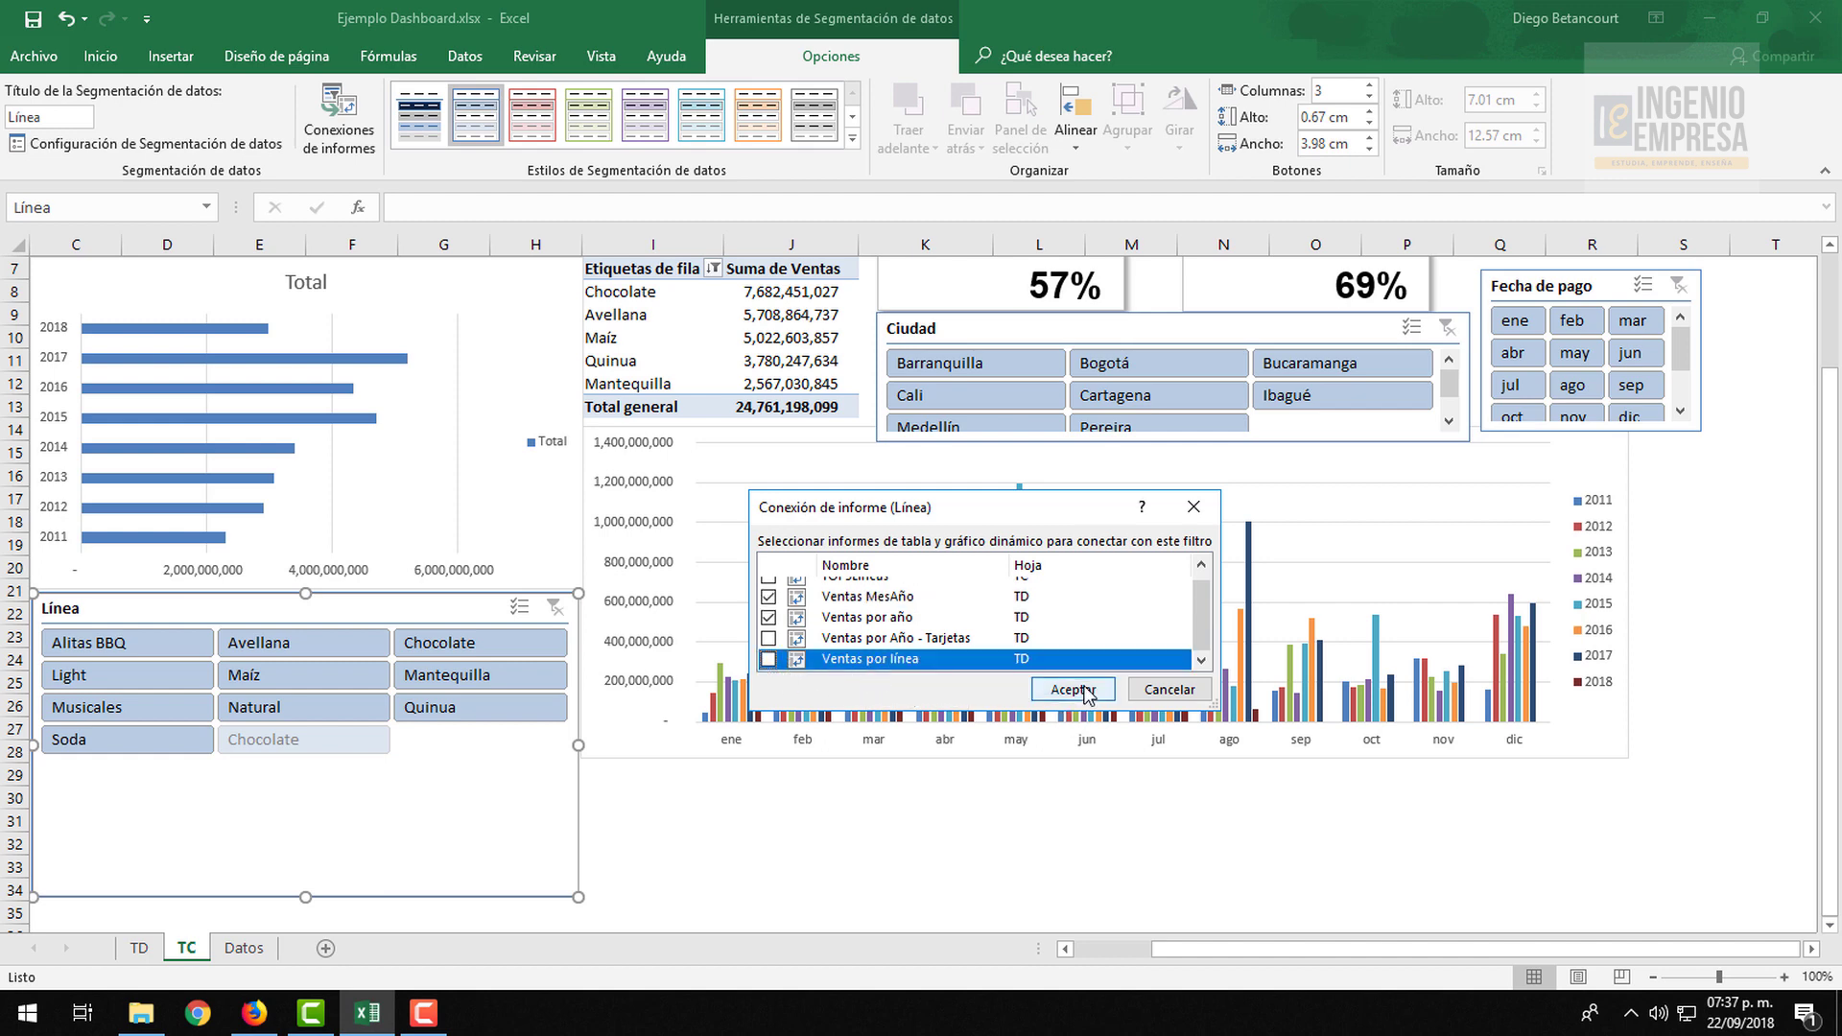
click(1087, 691)
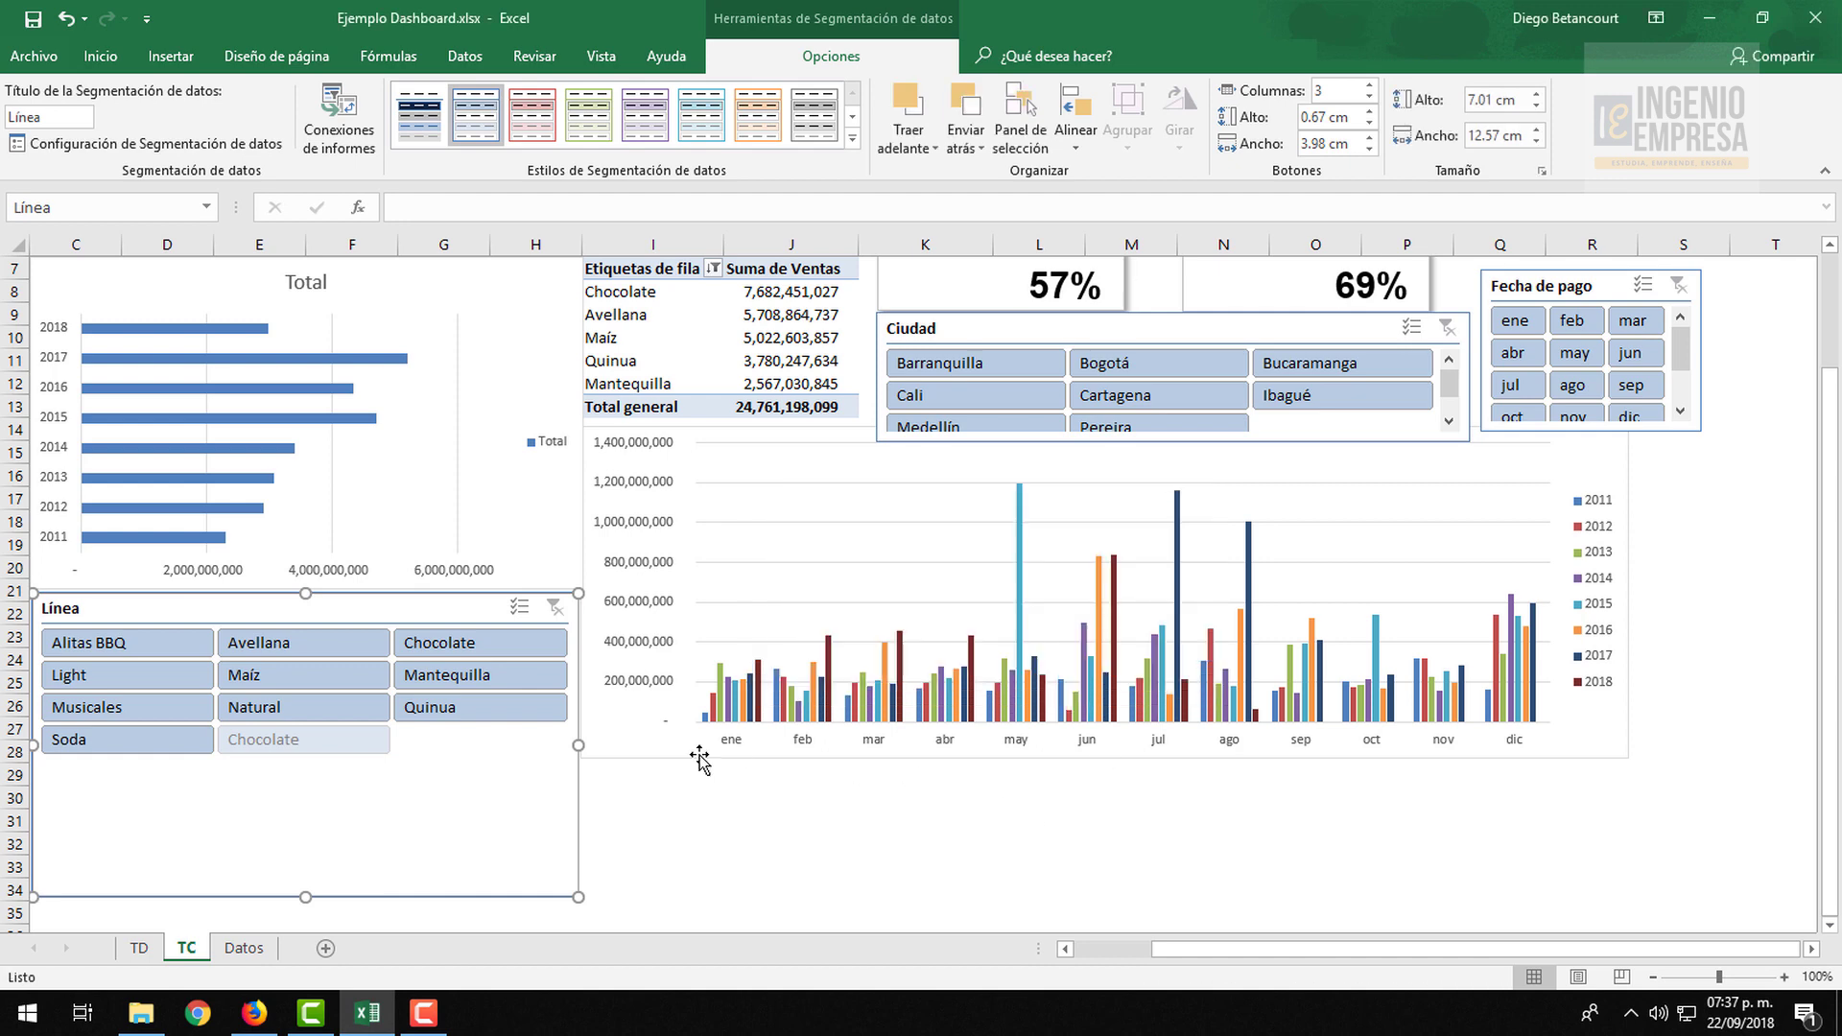
click(776, 849)
Test the Cliente slicer on Jumbo, Almacenes Exito, Carulla, D1 and Mercatodo, ending on La 14
scroll(1017, 861, up, 2)
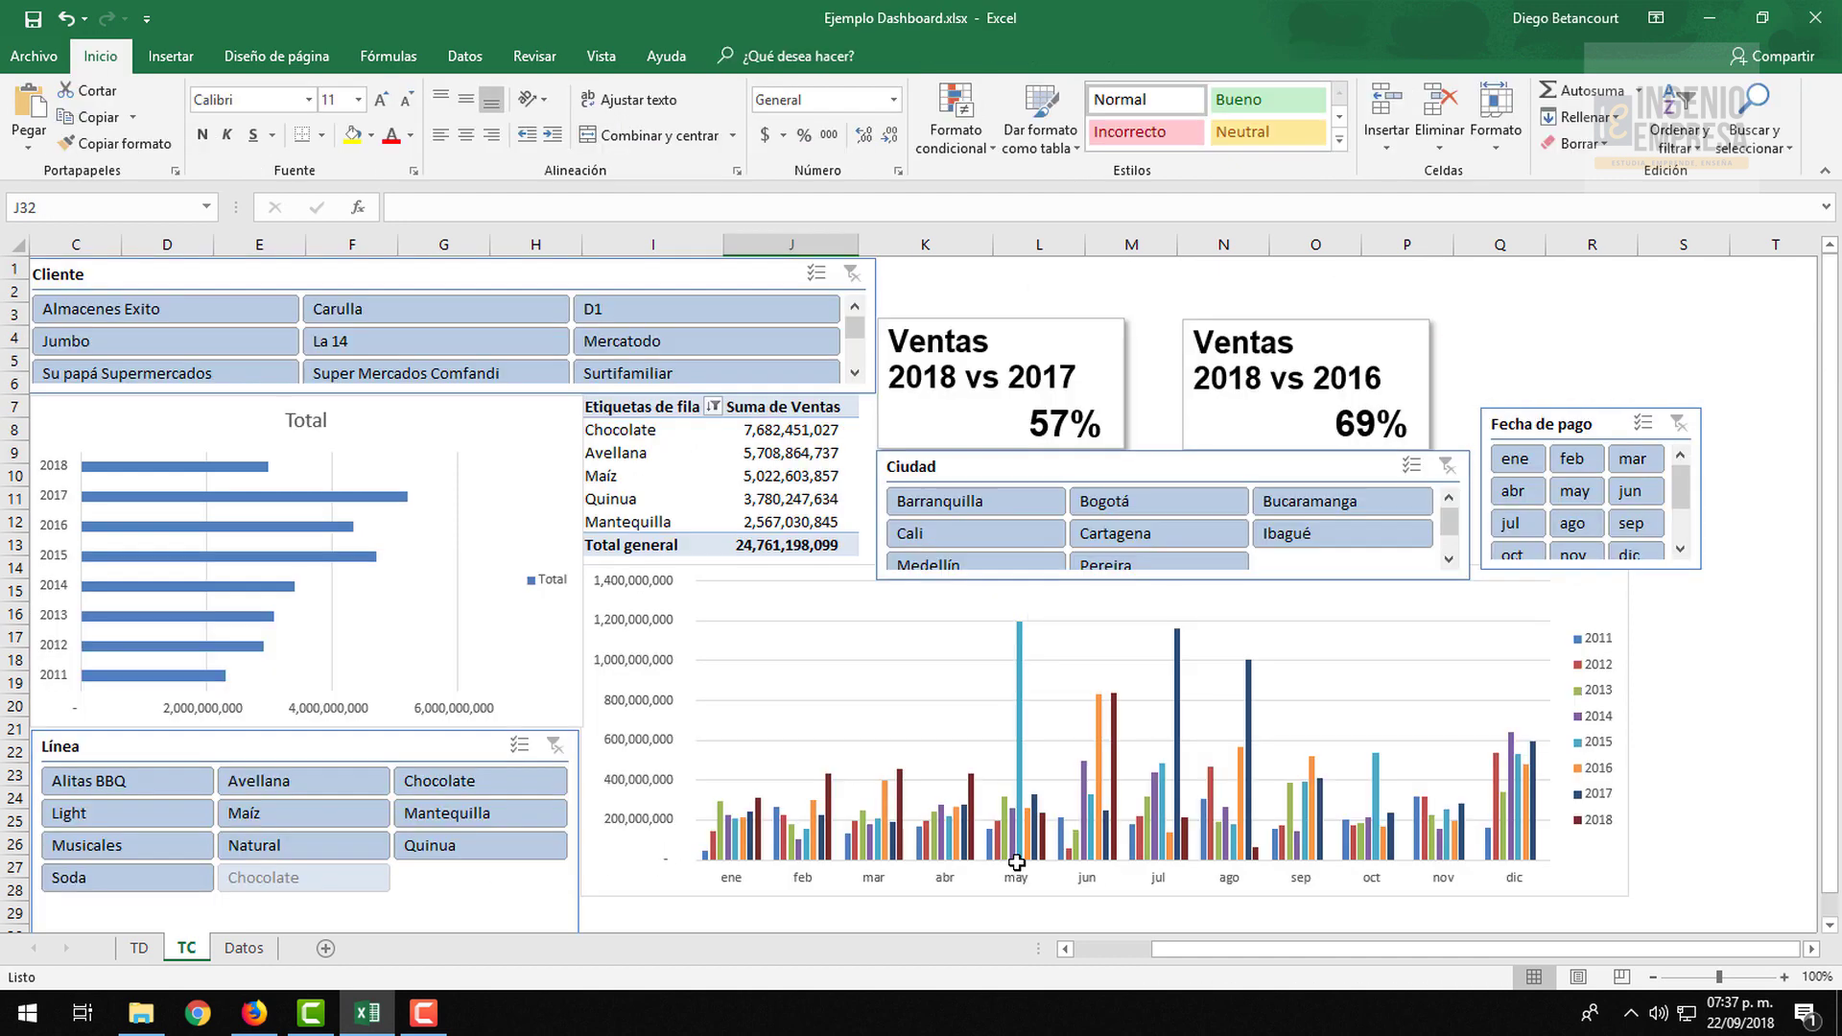
click(419, 337)
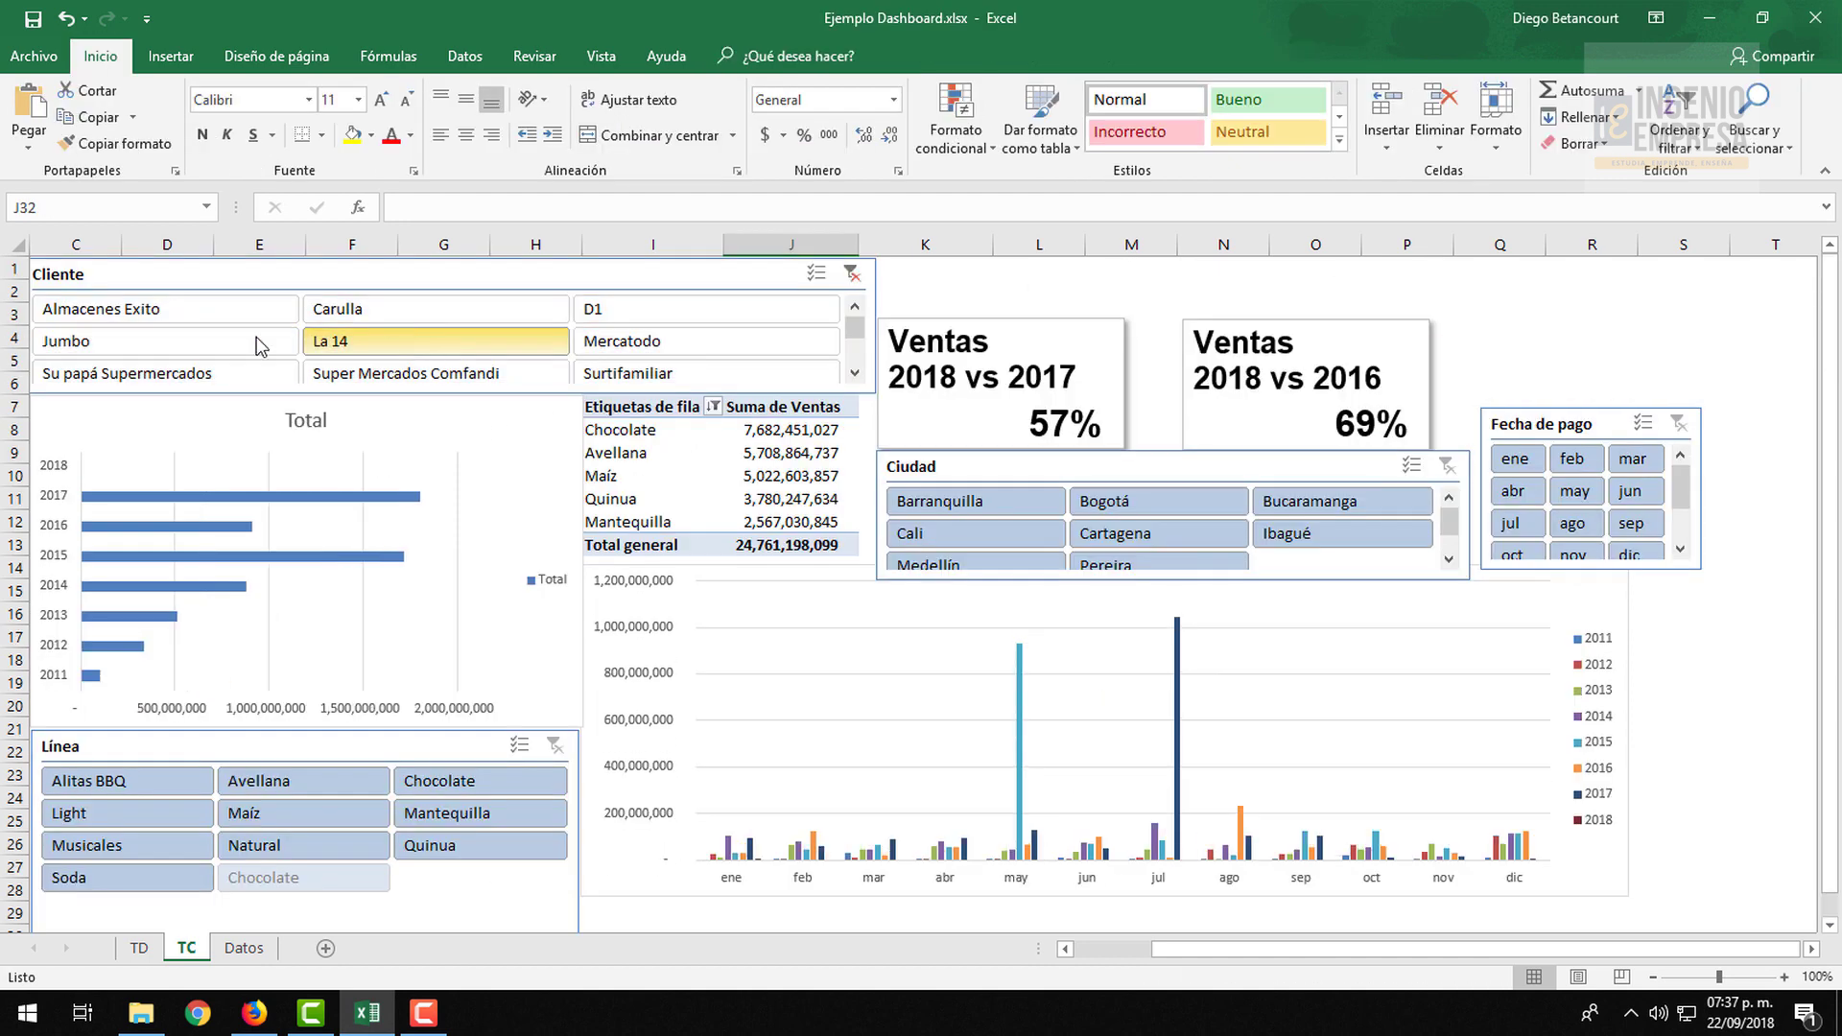
click(200, 338)
click(211, 311)
click(403, 309)
click(634, 309)
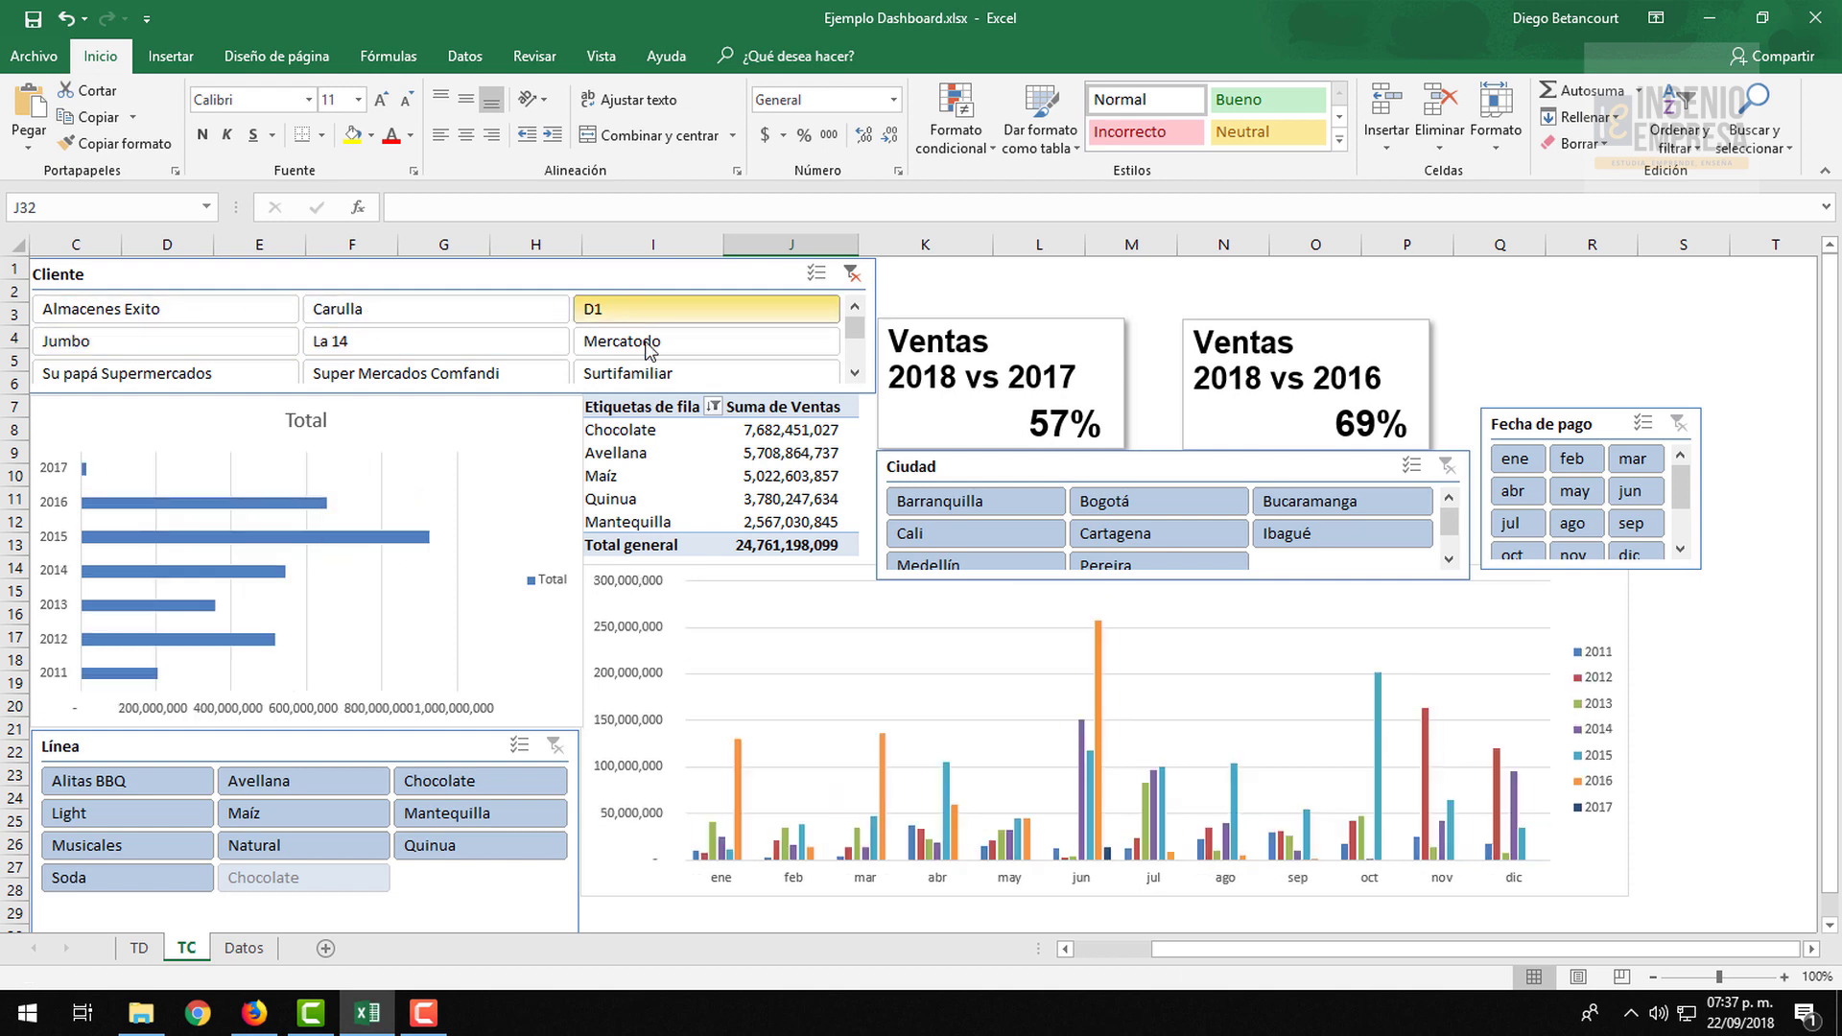
click(624, 341)
click(493, 339)
Cycle the Línea slicer through Light, Musicales, Chocolate, Quinua and others, ending on Avellana
scroll(495, 568, down, 2)
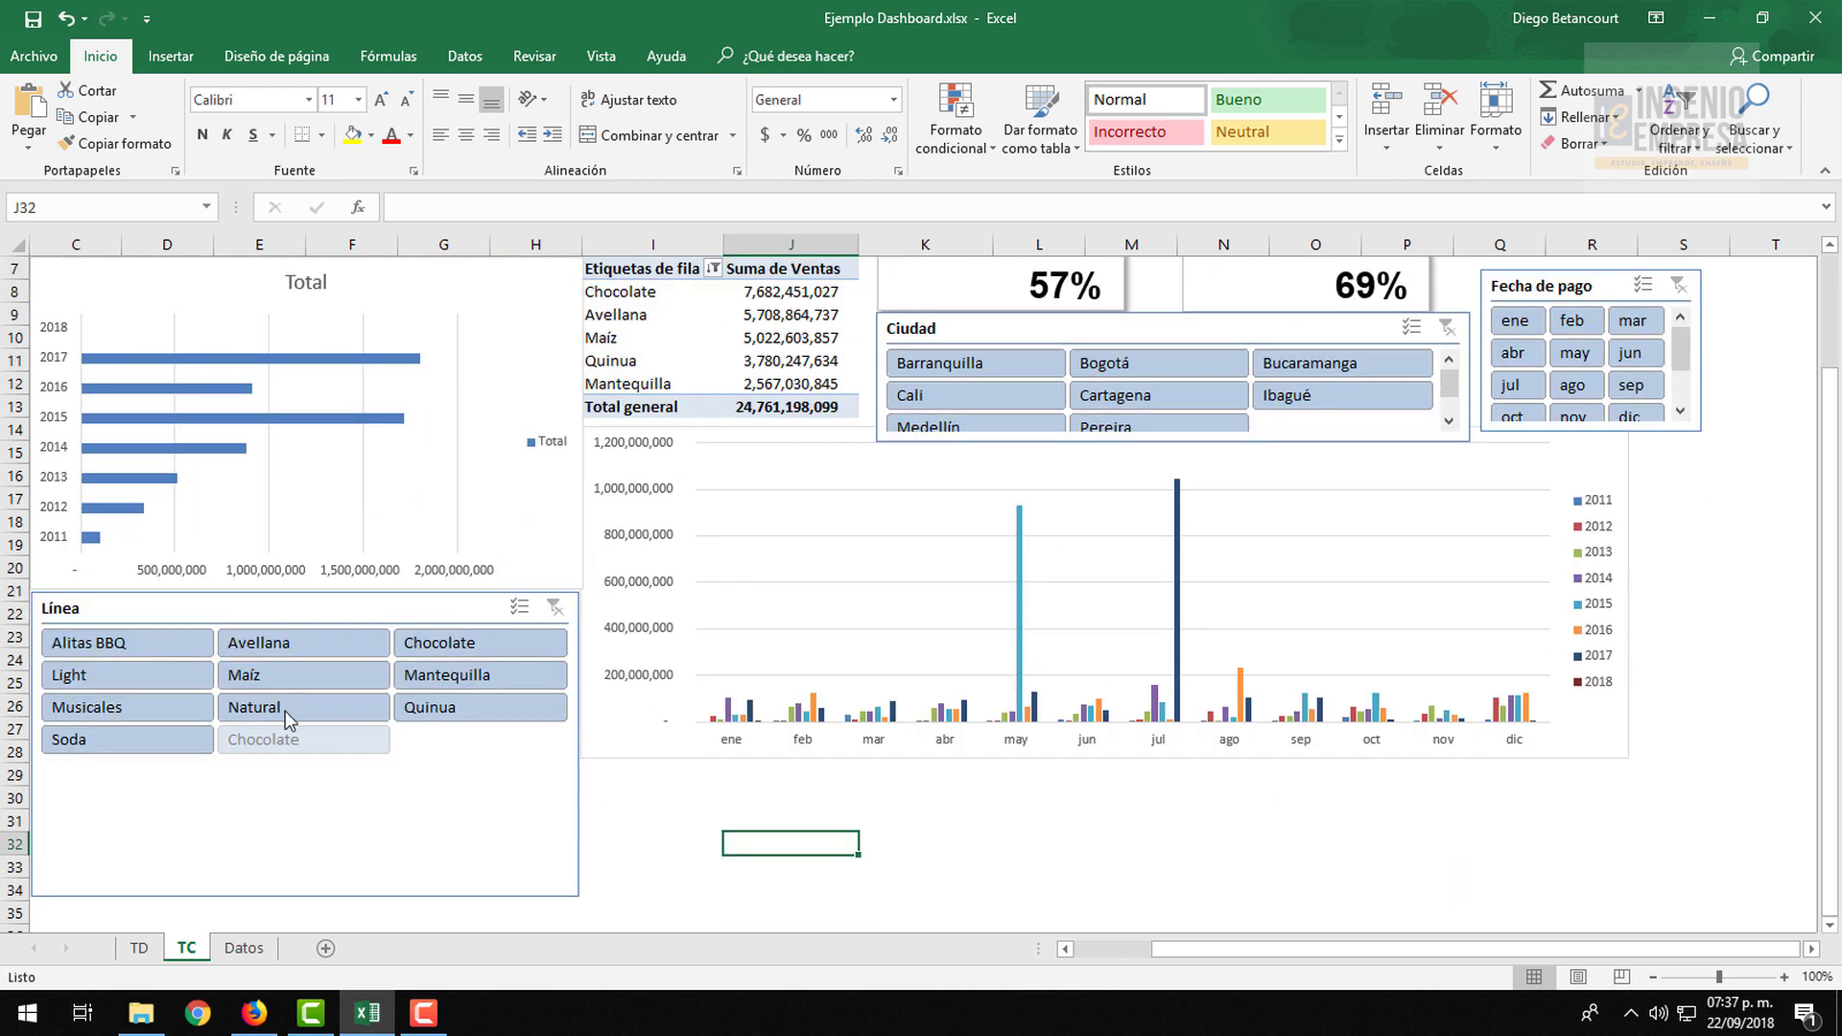
click(288, 644)
click(153, 672)
click(144, 707)
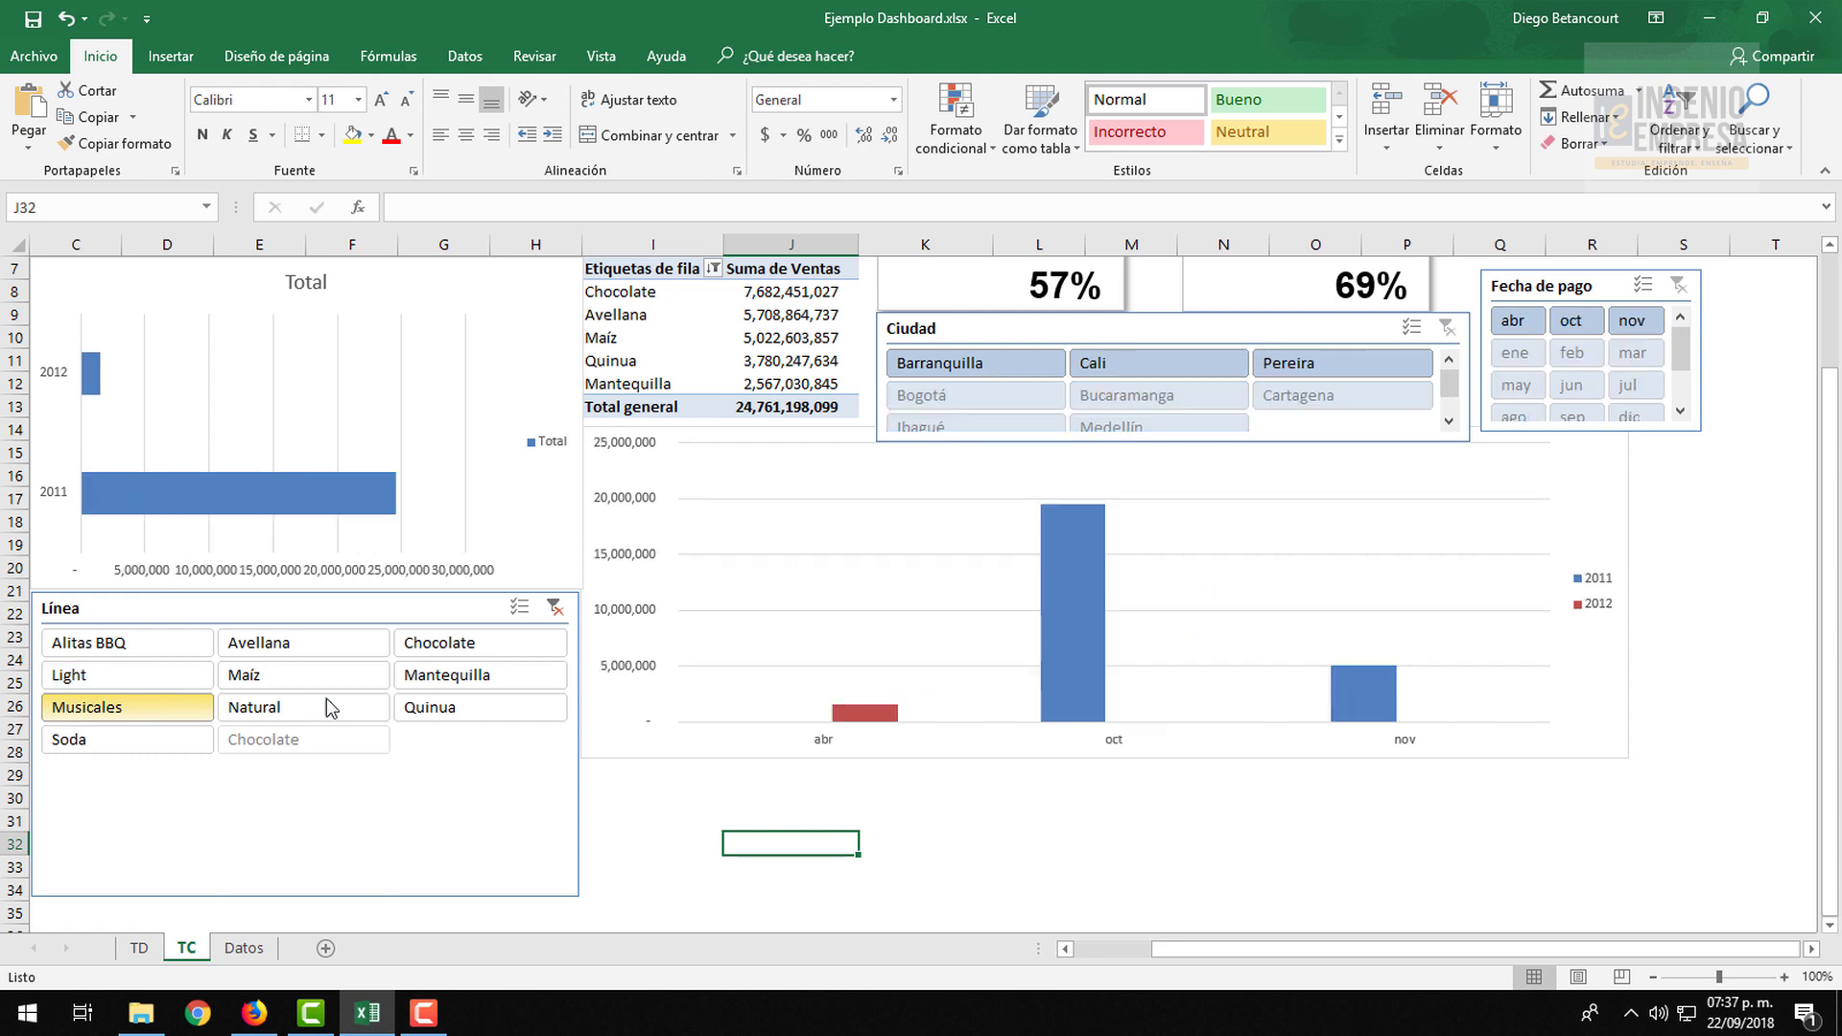
click(327, 702)
click(480, 676)
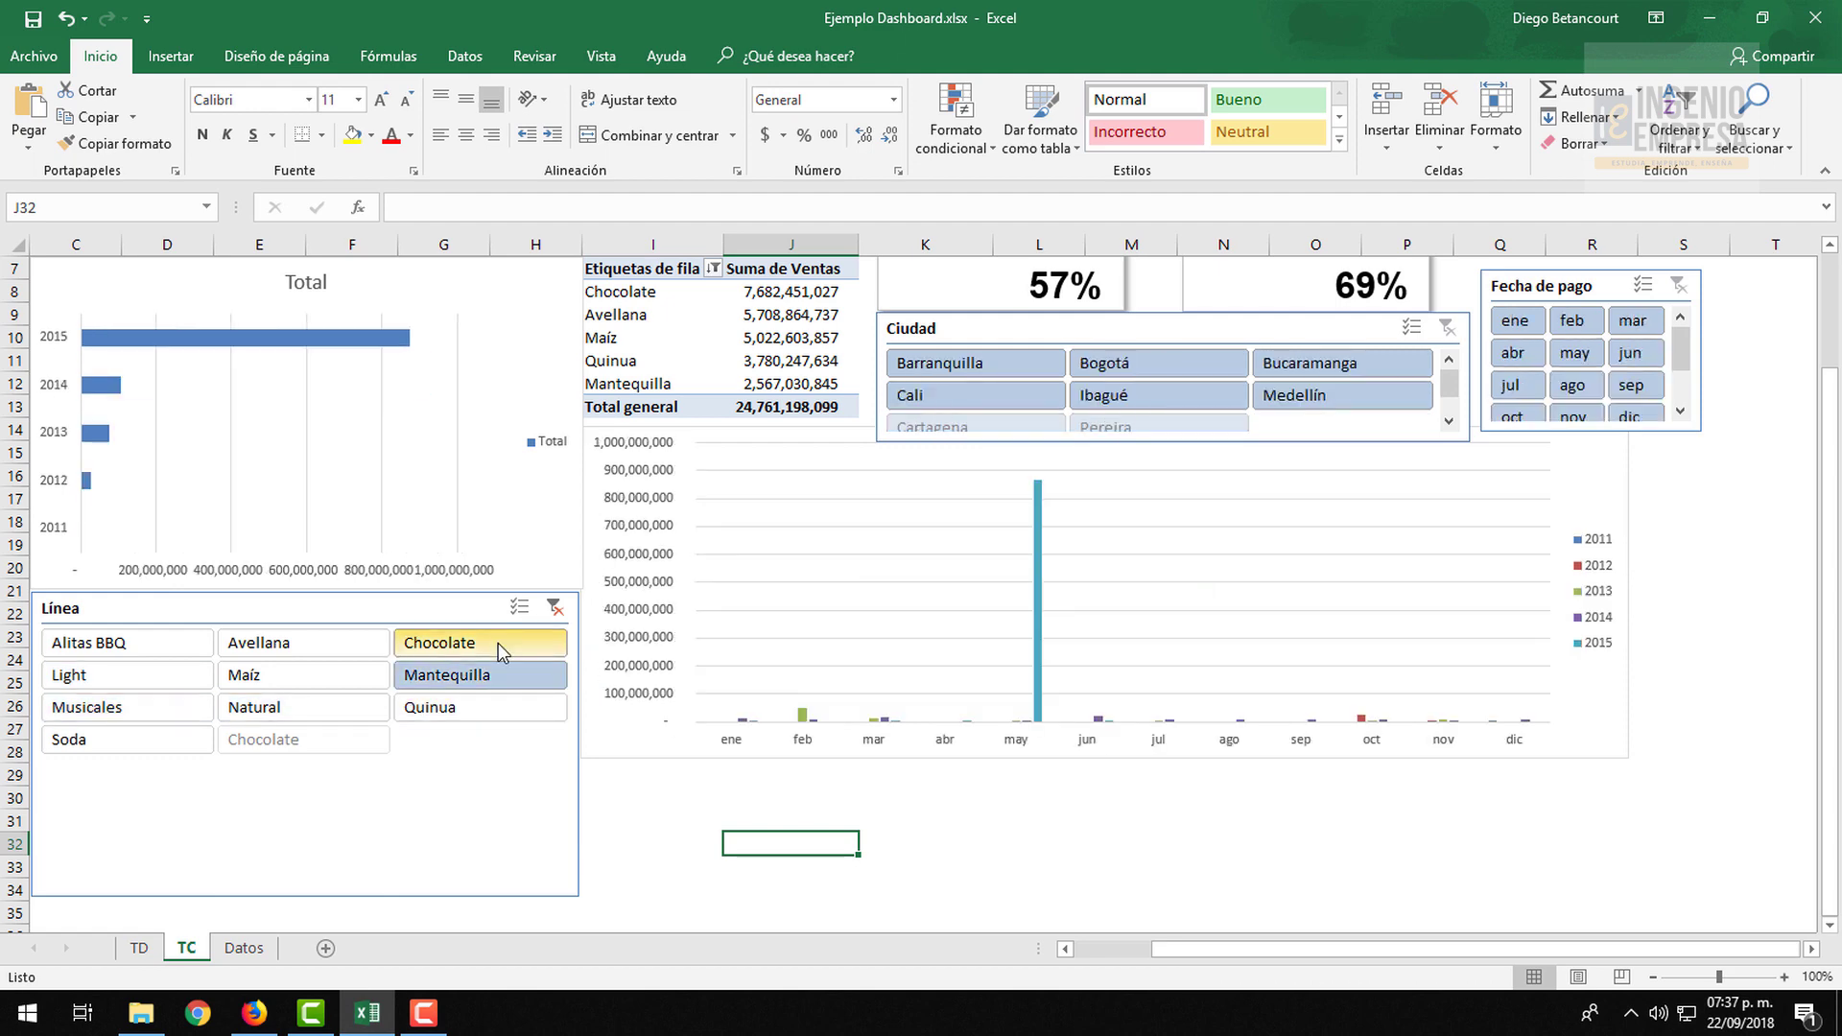
click(498, 643)
click(351, 643)
click(176, 642)
scroll(797, 797, up, 2)
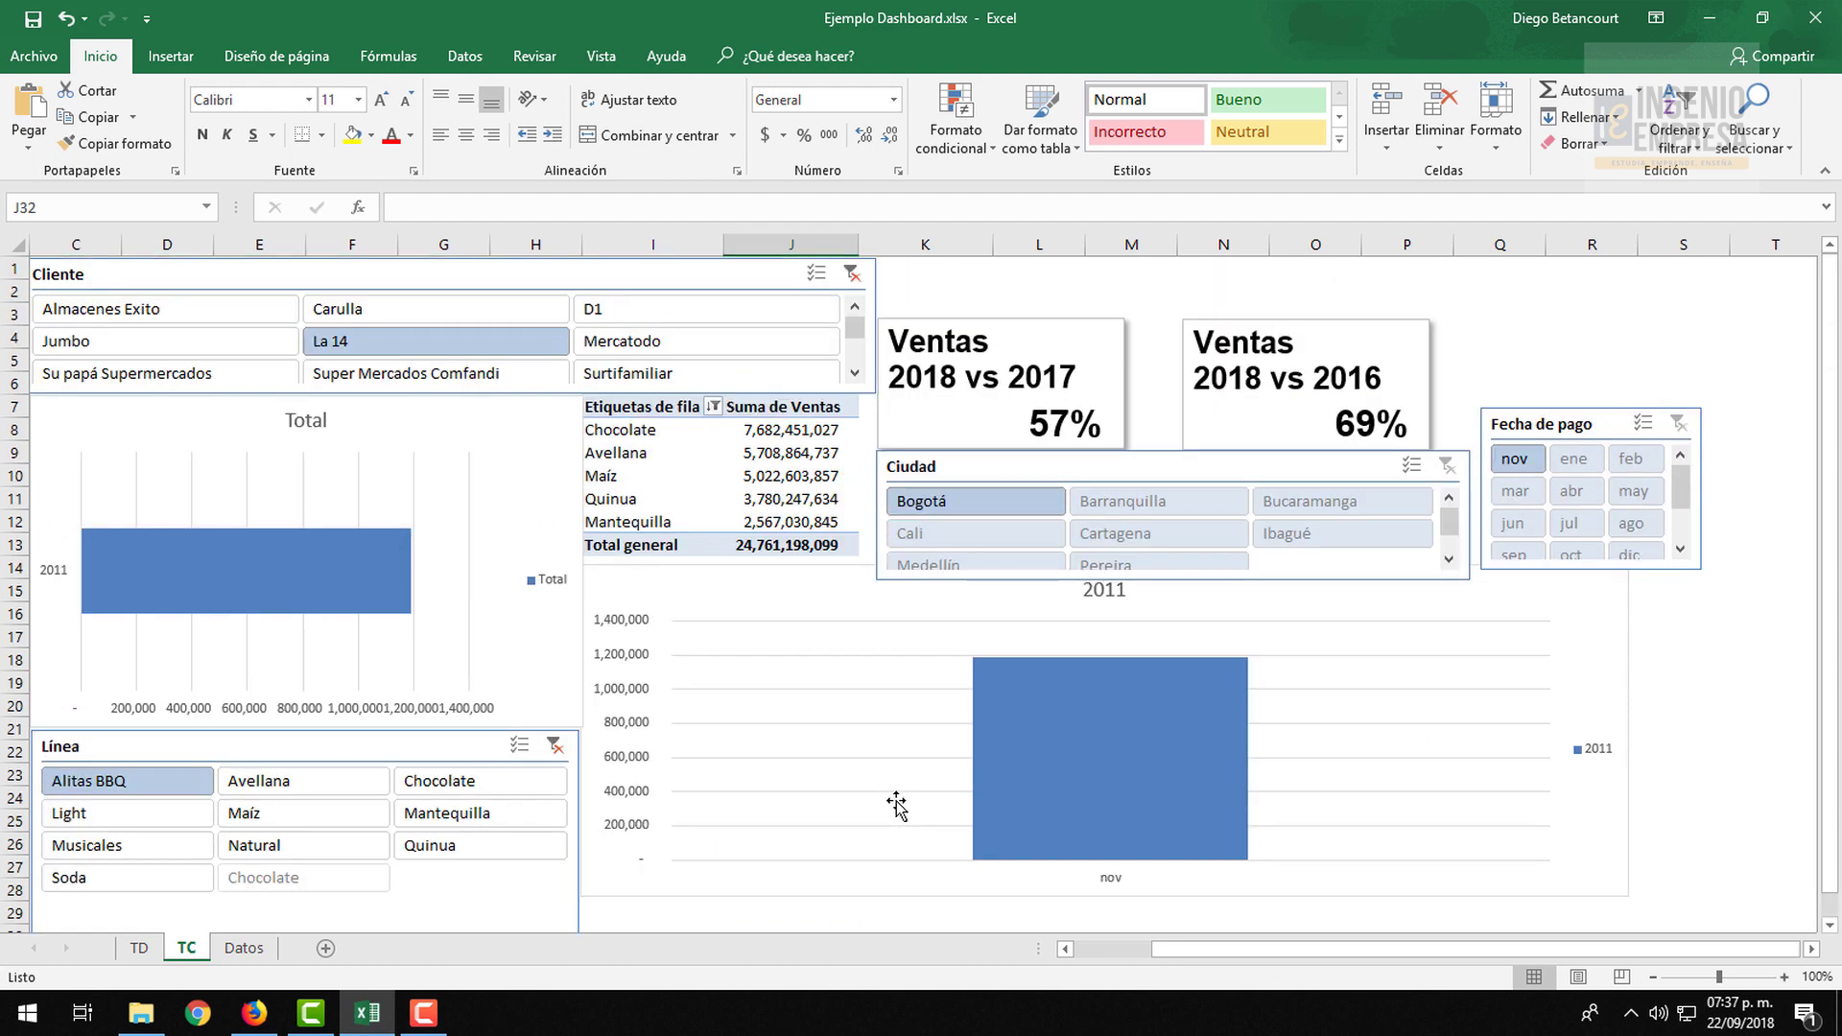
click(451, 844)
click(357, 844)
click(288, 780)
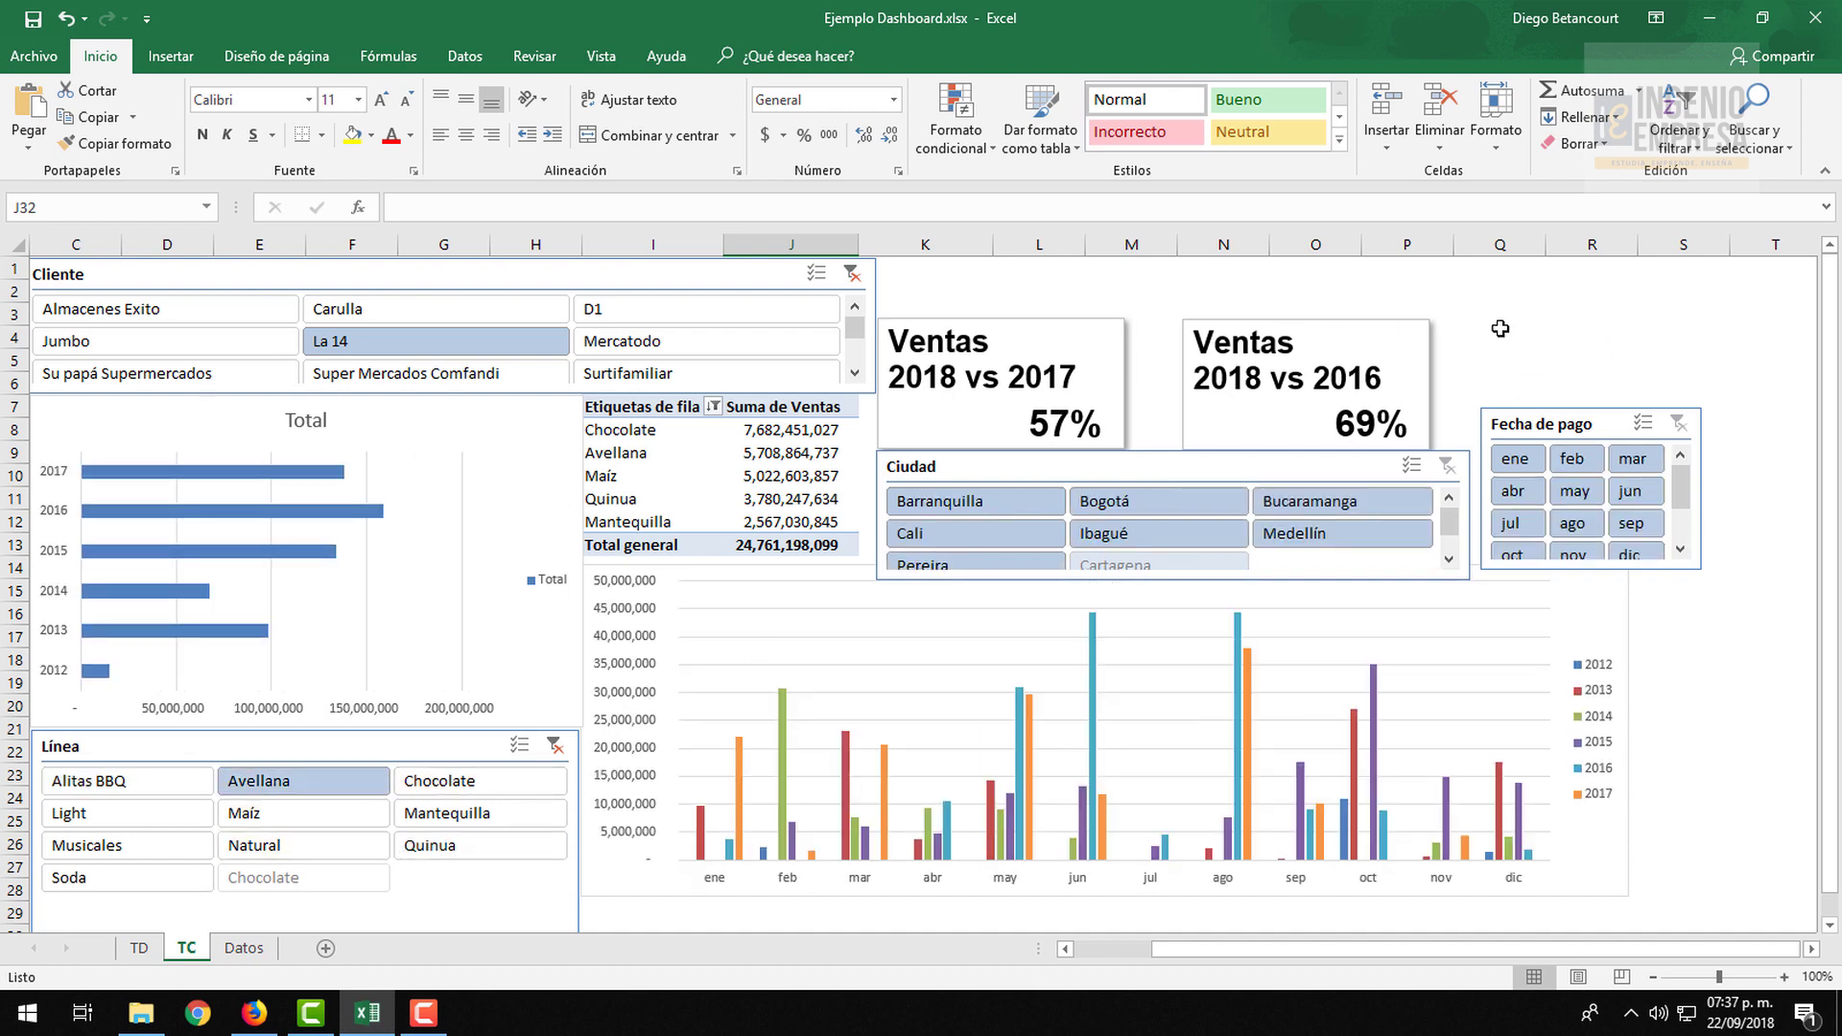
Open the Ciudad slicer's report connections and review the list of pivot tables
click(1142, 467)
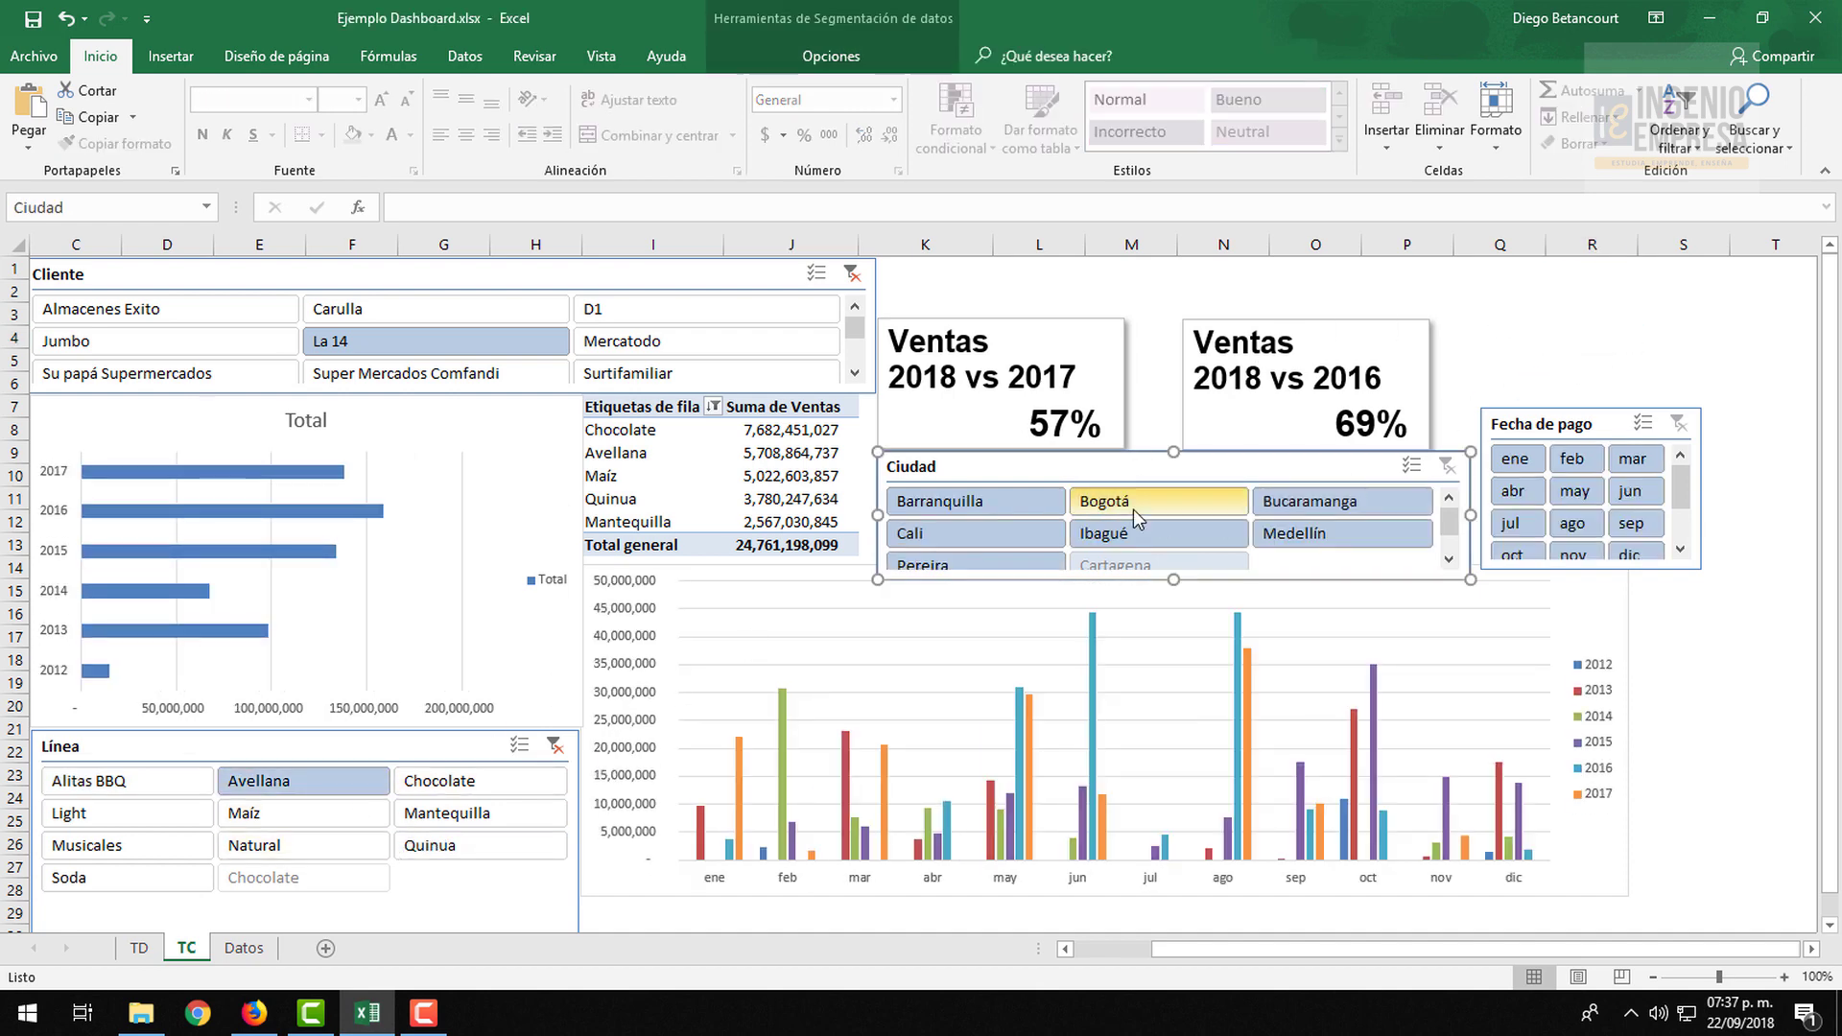
click(831, 55)
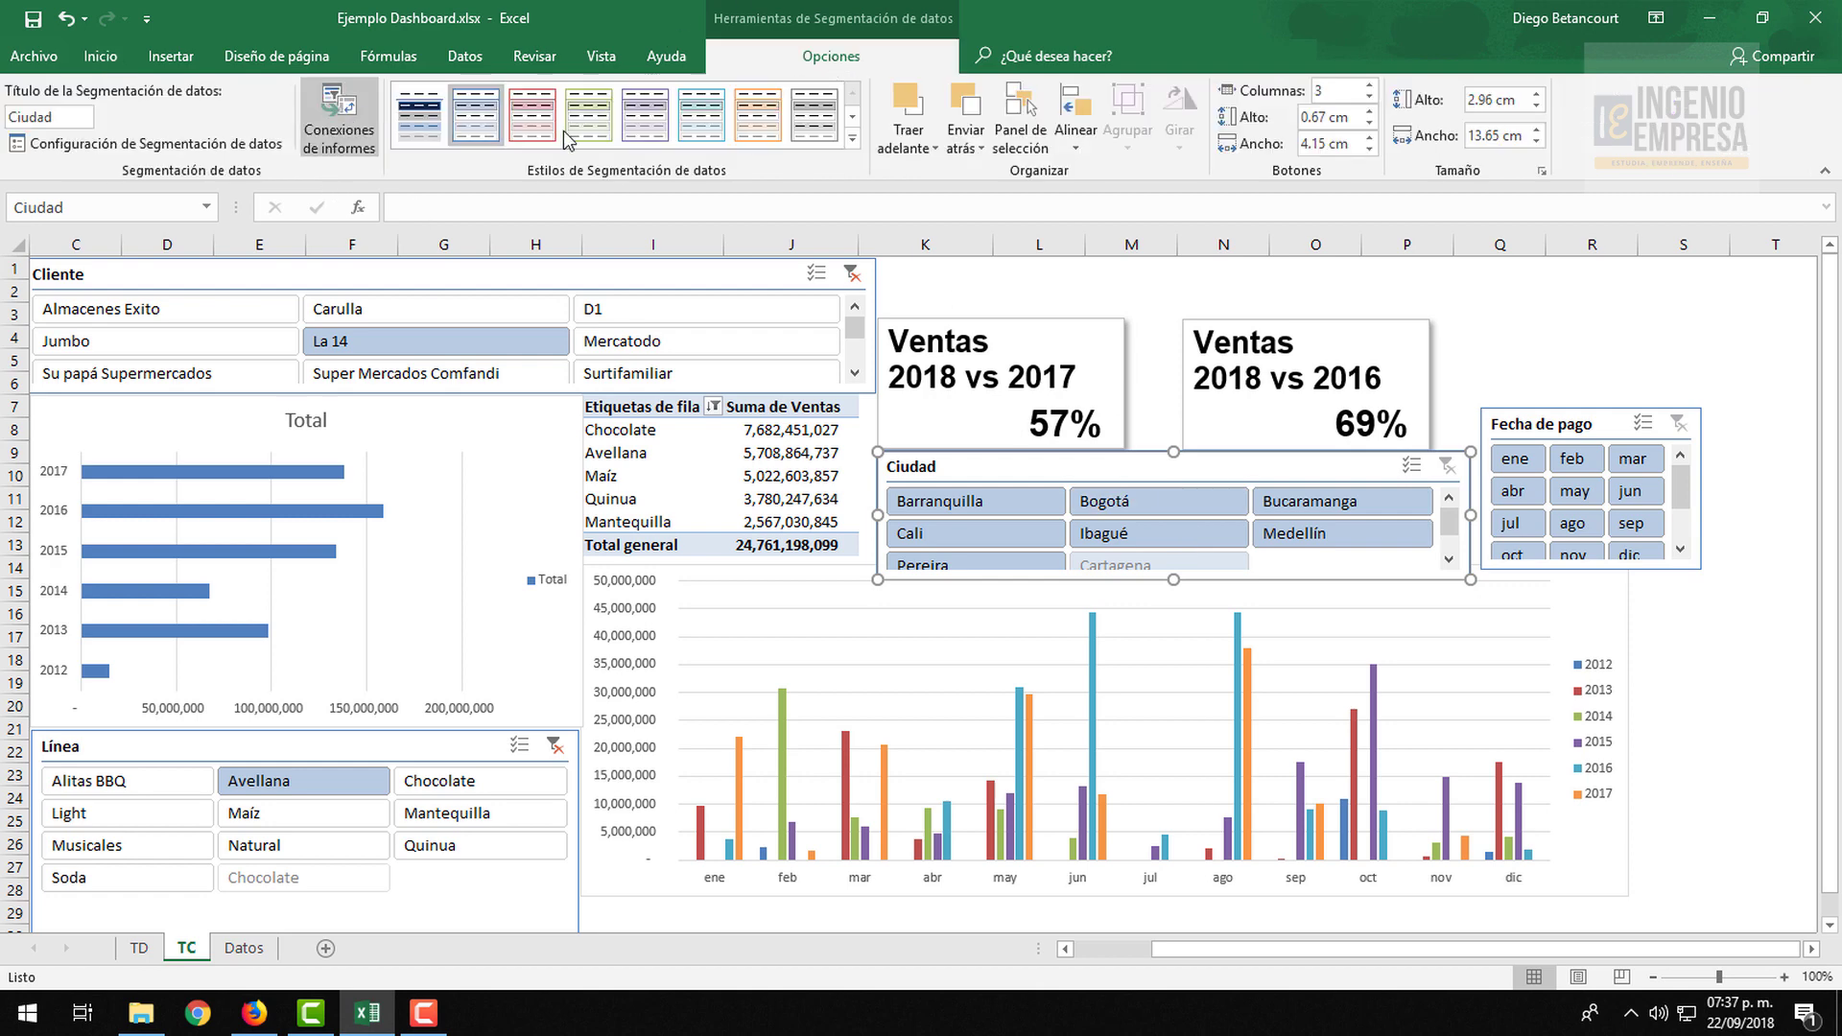
click(339, 119)
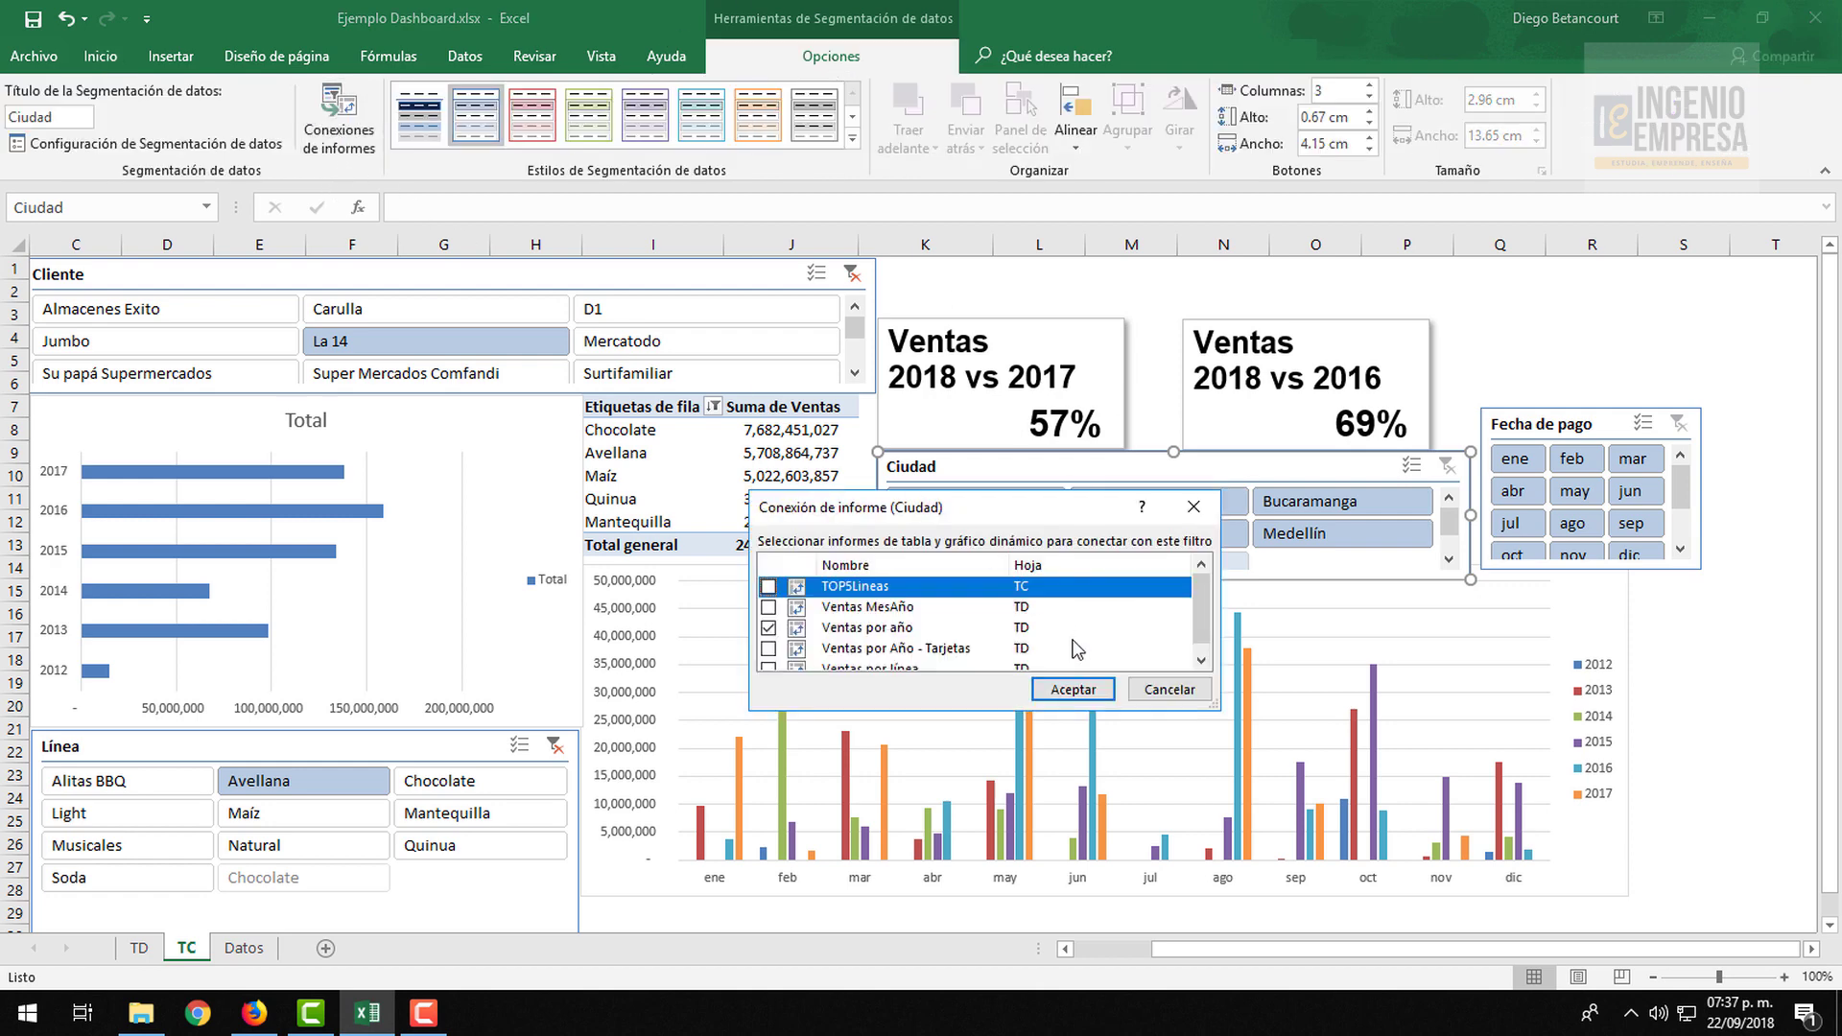
scroll(1200, 614, down, 1)
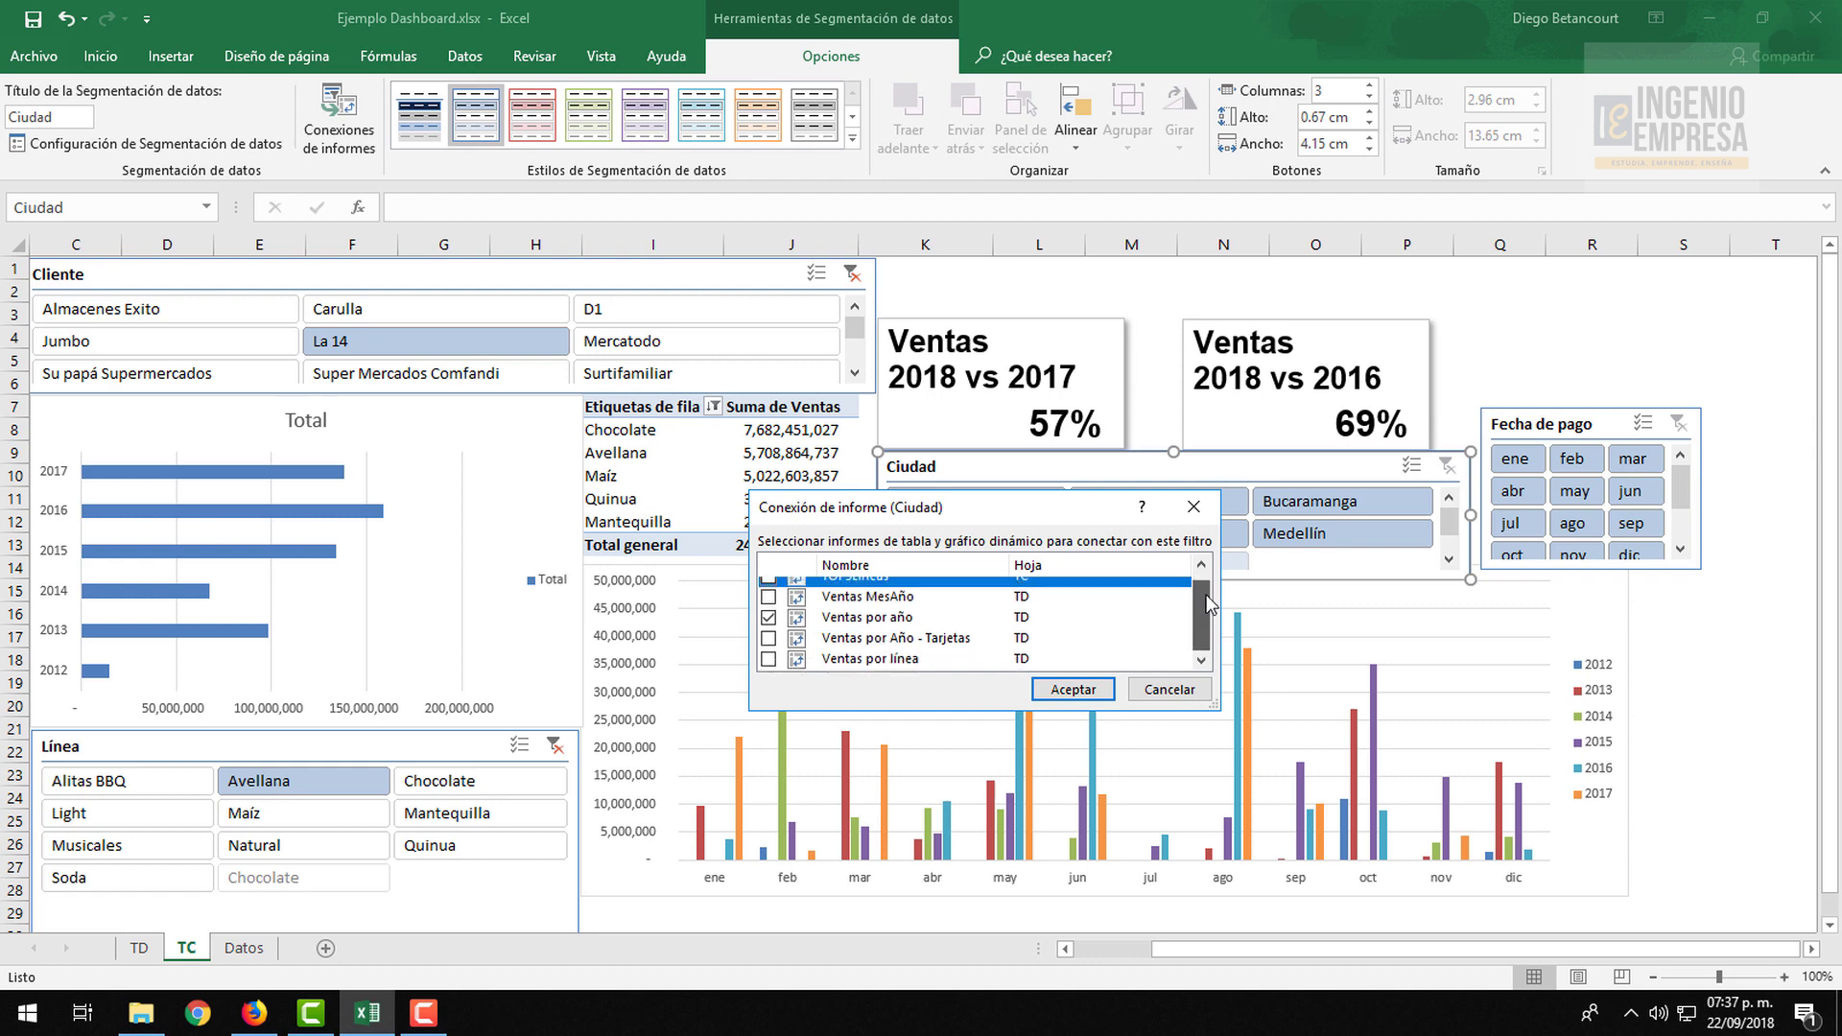
scroll(944, 599, up, 1)
scroll(1204, 604, down, 1)
scroll(1214, 581, up, 1)
scroll(1214, 615, down, 1)
scroll(1214, 614, up, 1)
Tick TOP5Lineas, Ventas MesAño and Ventas por año, then confirm with Aceptar
click(767, 586)
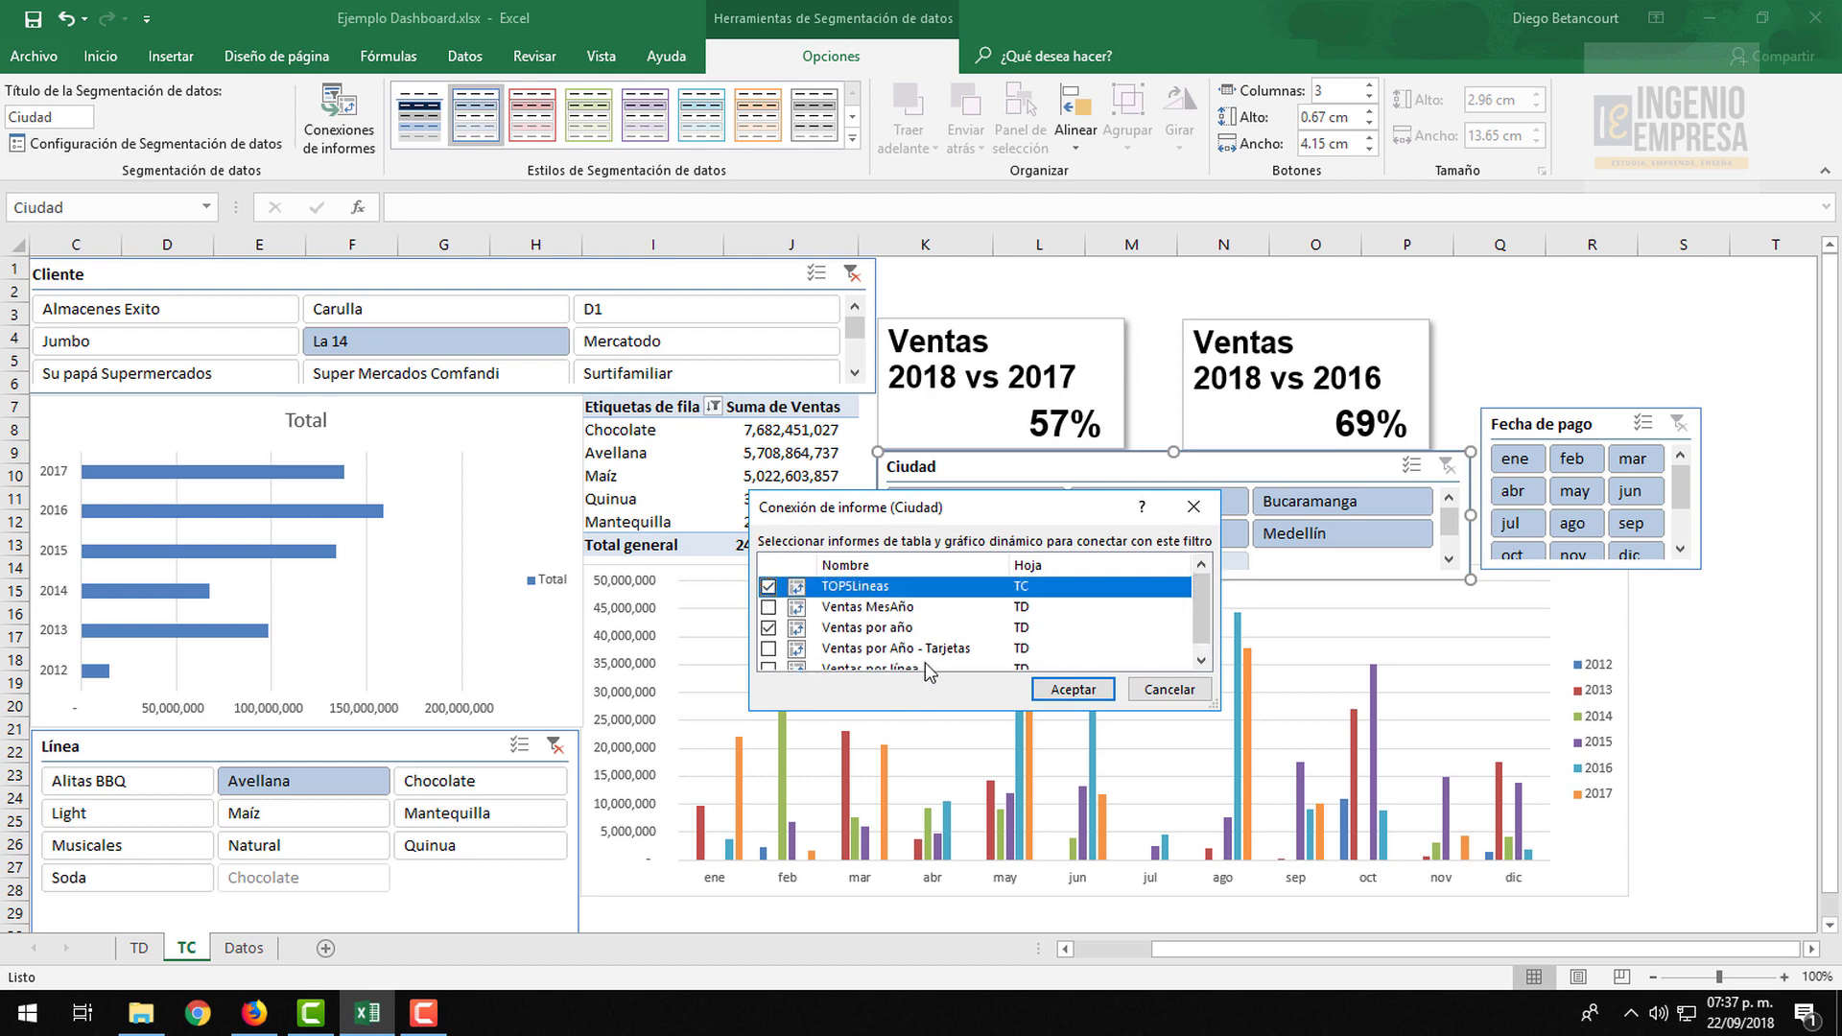
click(768, 607)
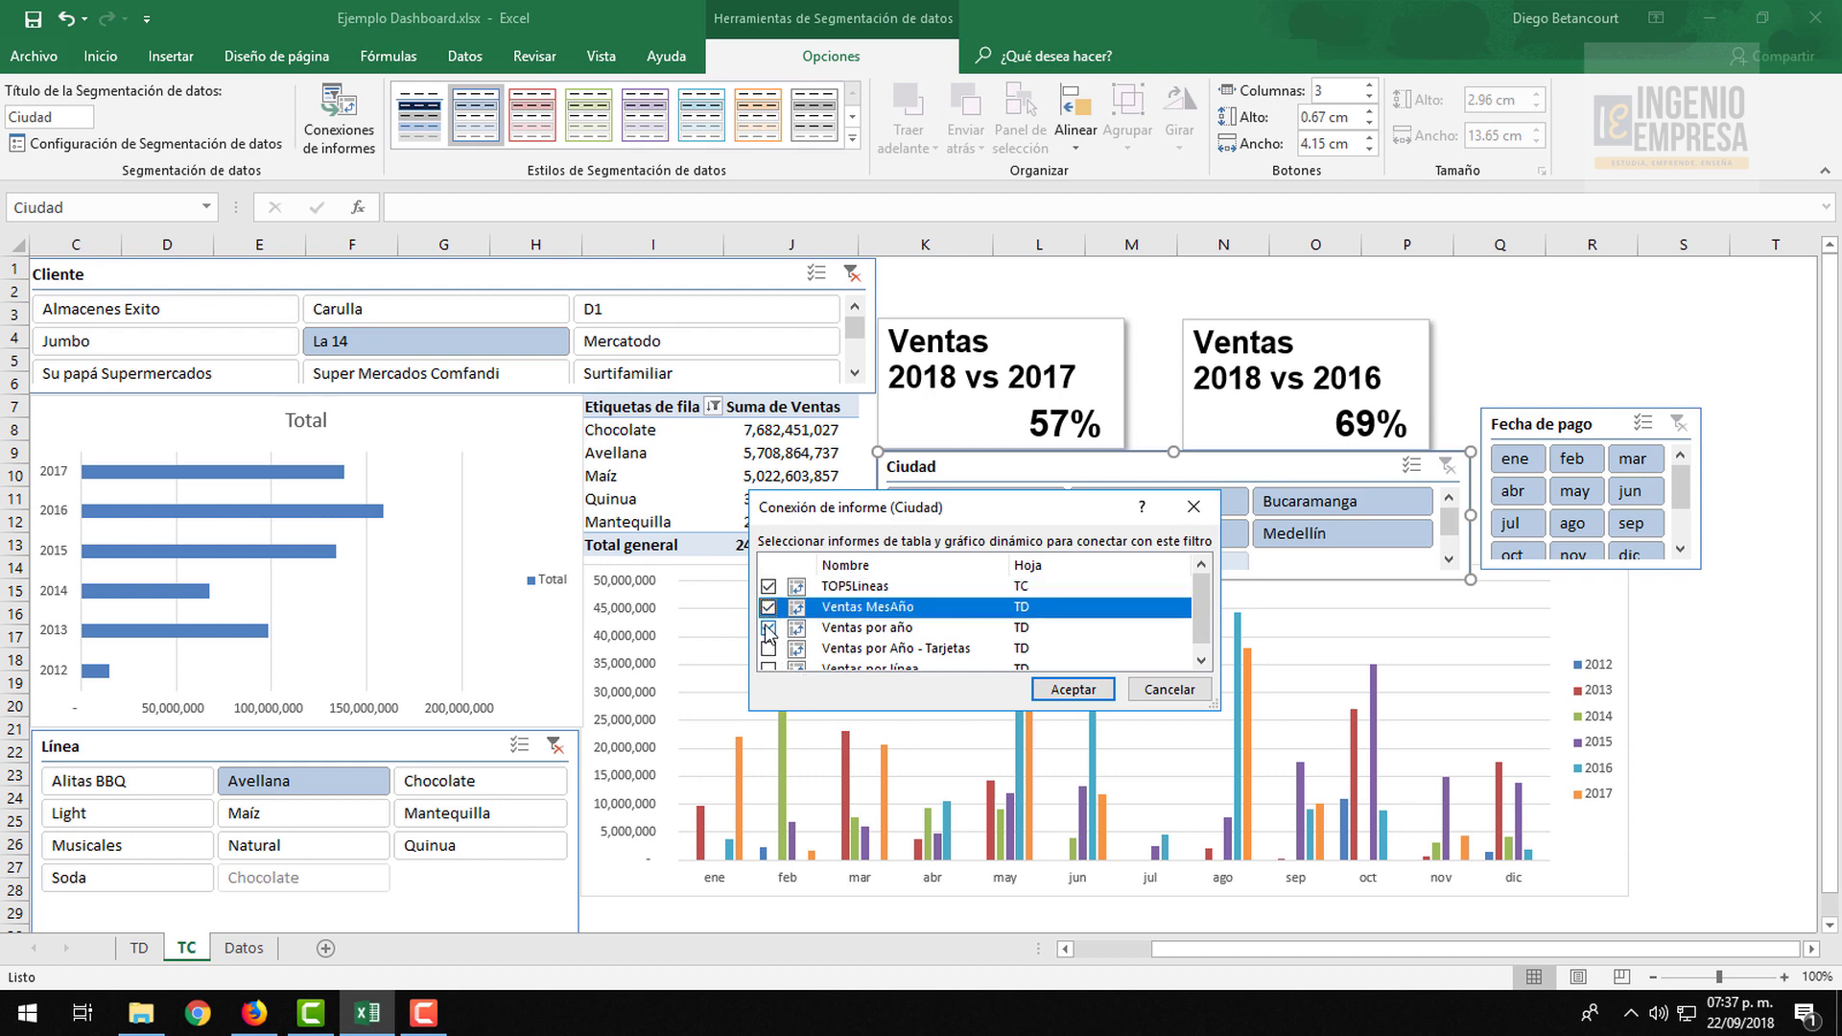
click(769, 629)
mouse_move(1022, 501)
mouse_down()
mouse_move(1194, 592)
mouse_move(1121, 608)
mouse_up()
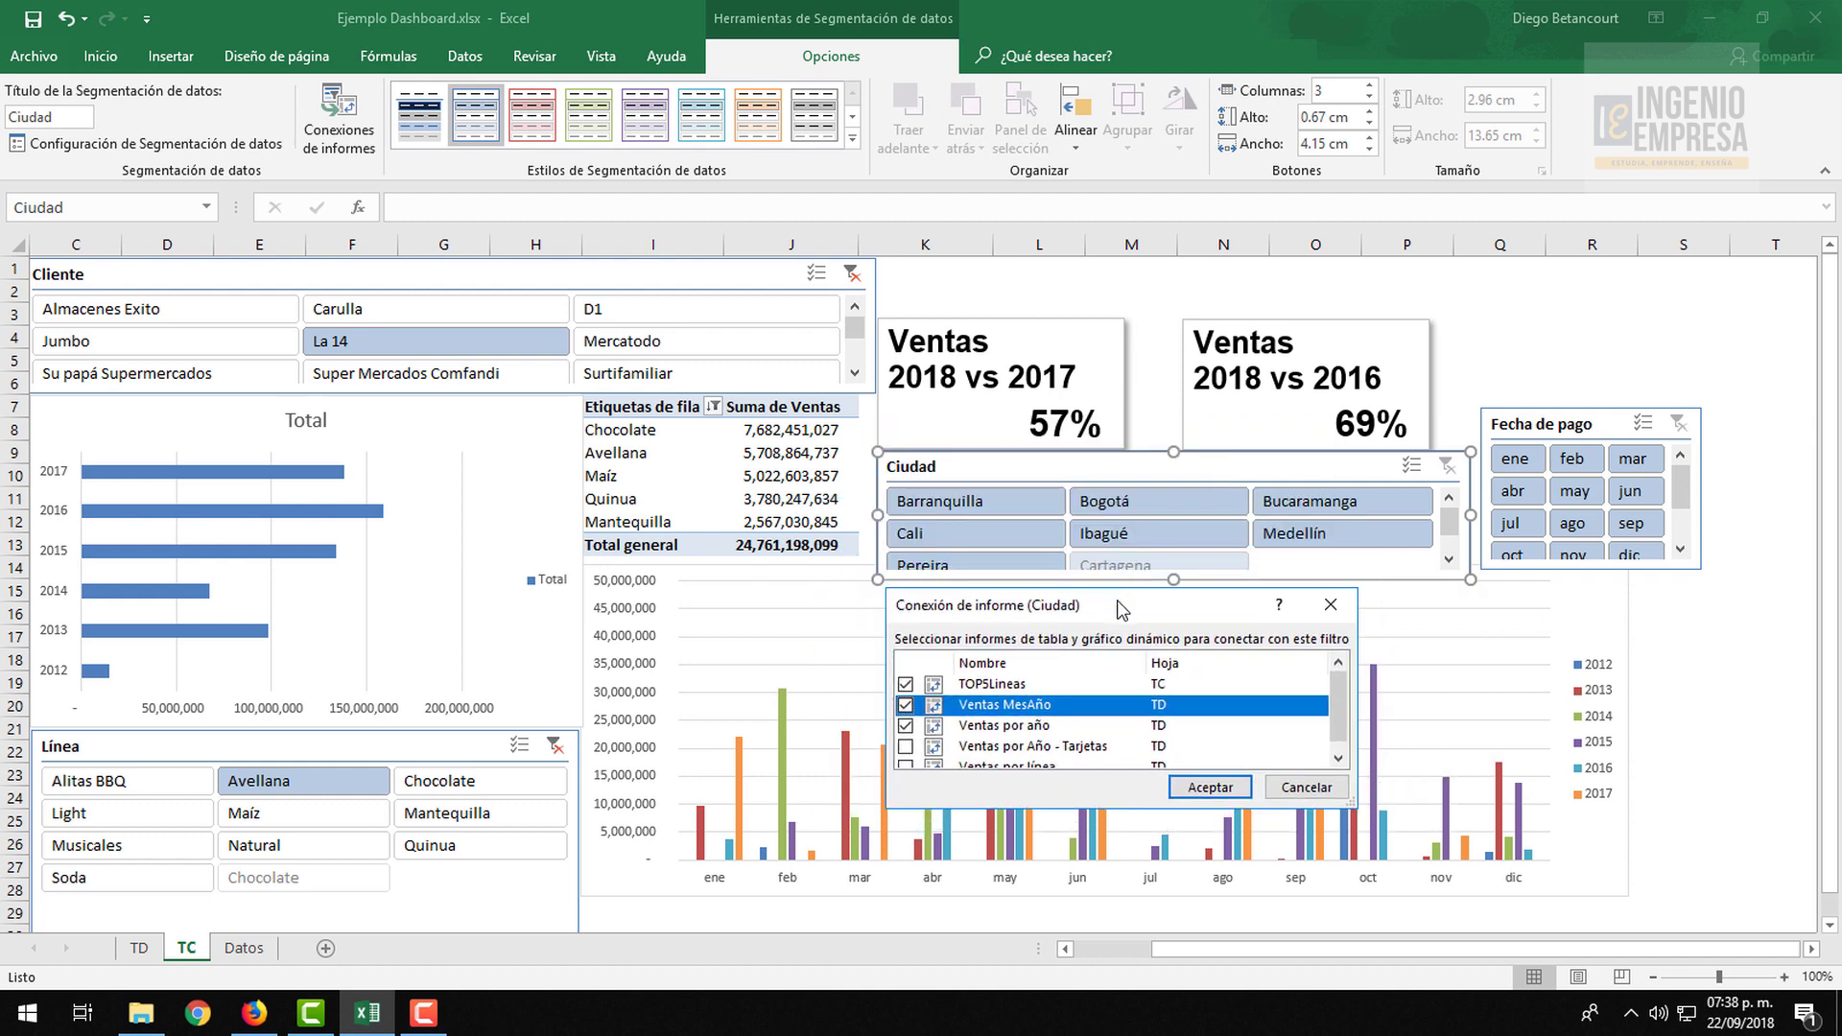
drag(1120, 609, 1056, 530)
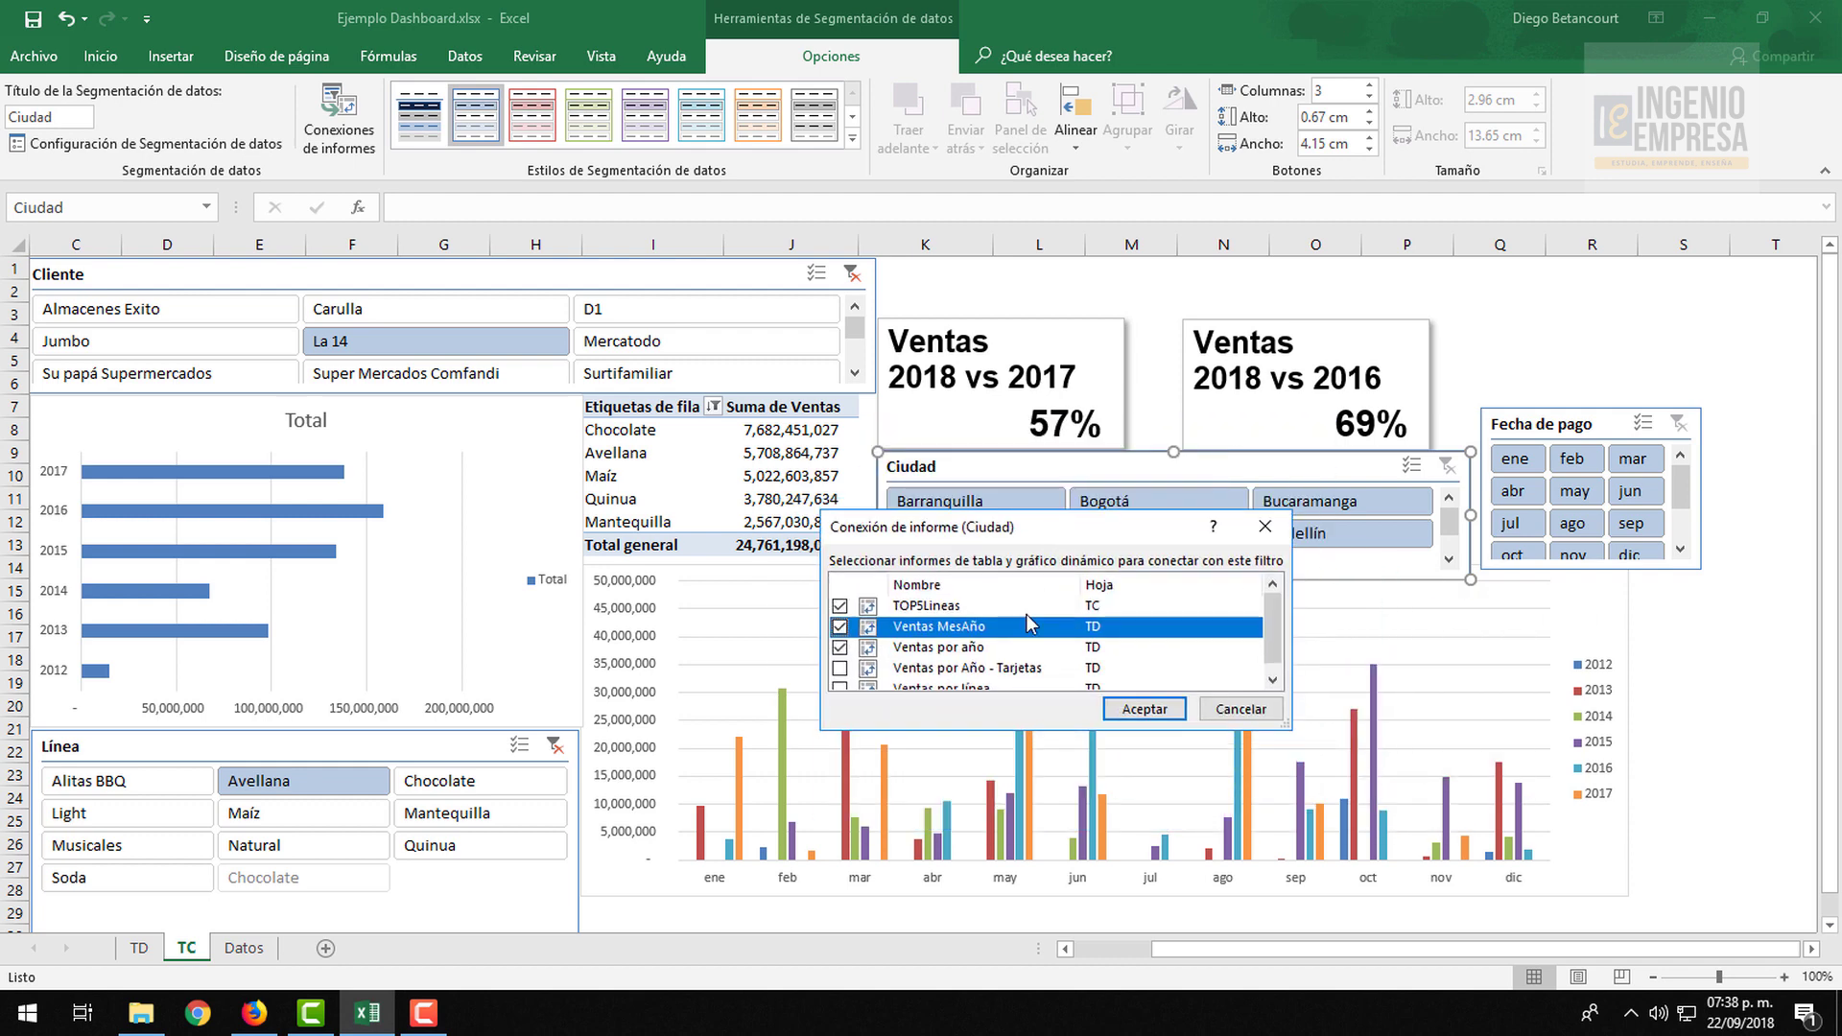
key(Up)
drag(1270, 638, 1270, 649)
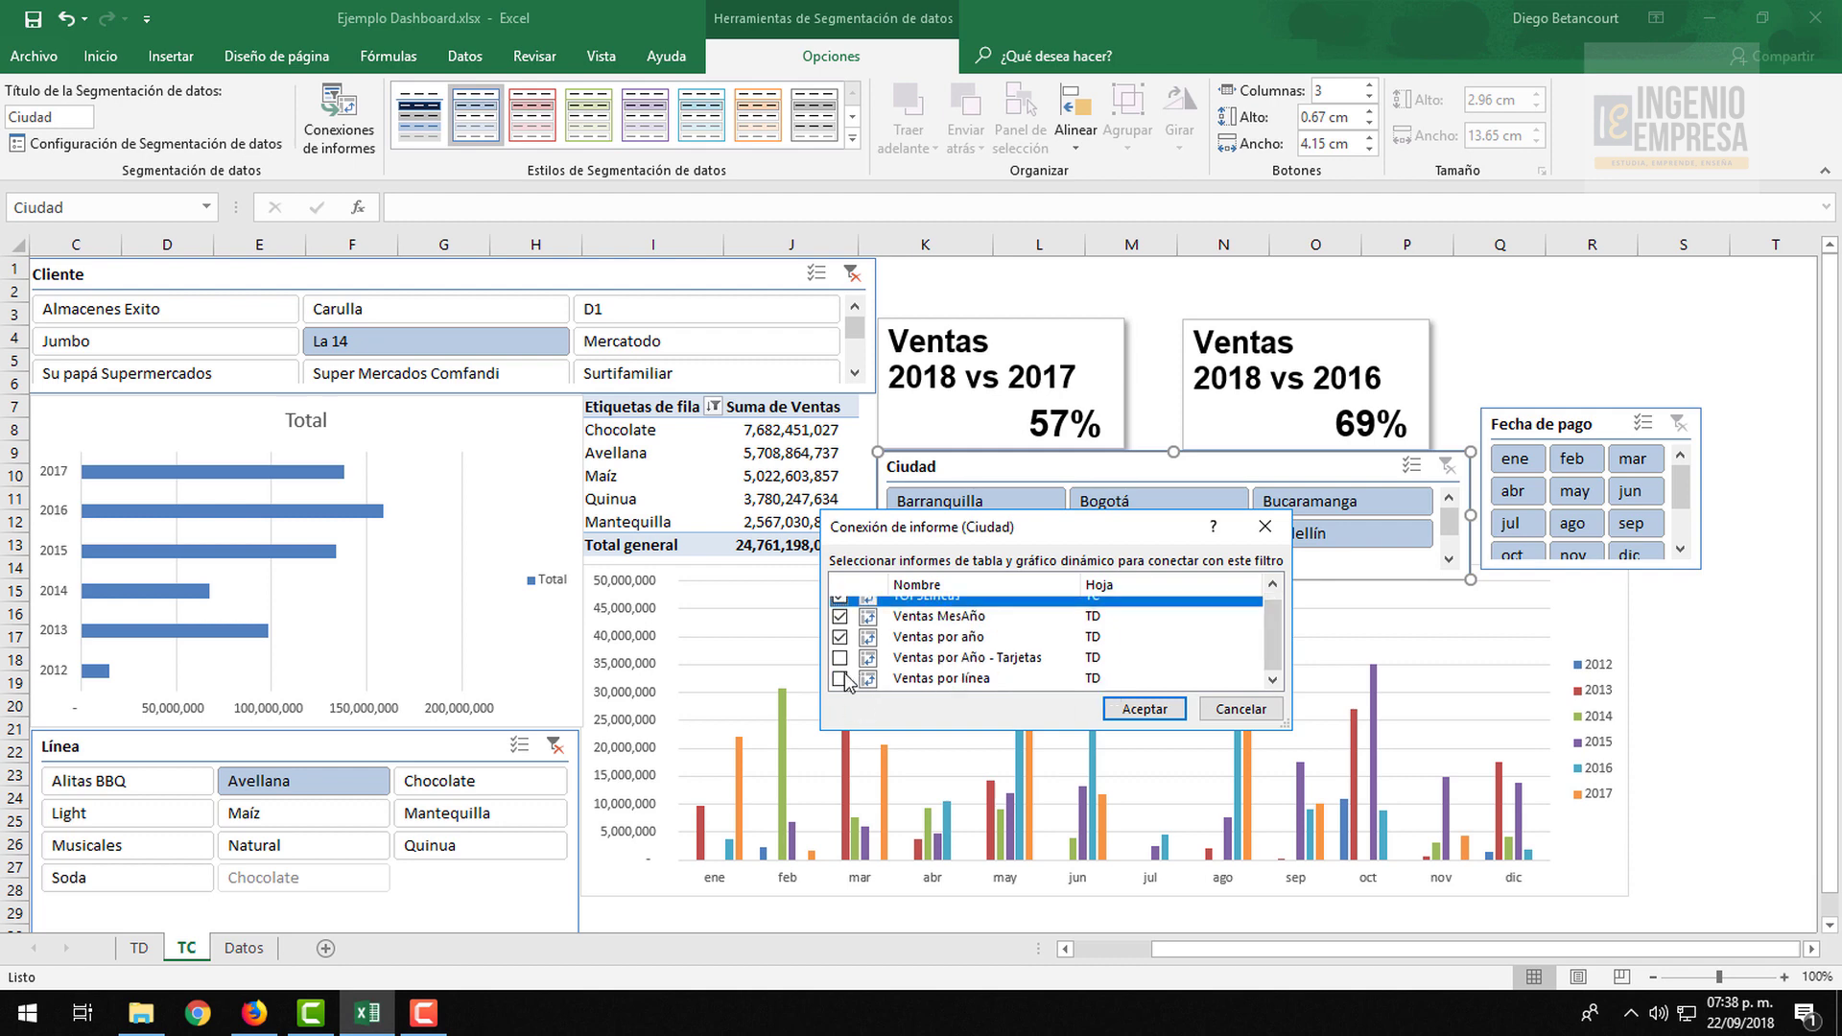
click(1145, 709)
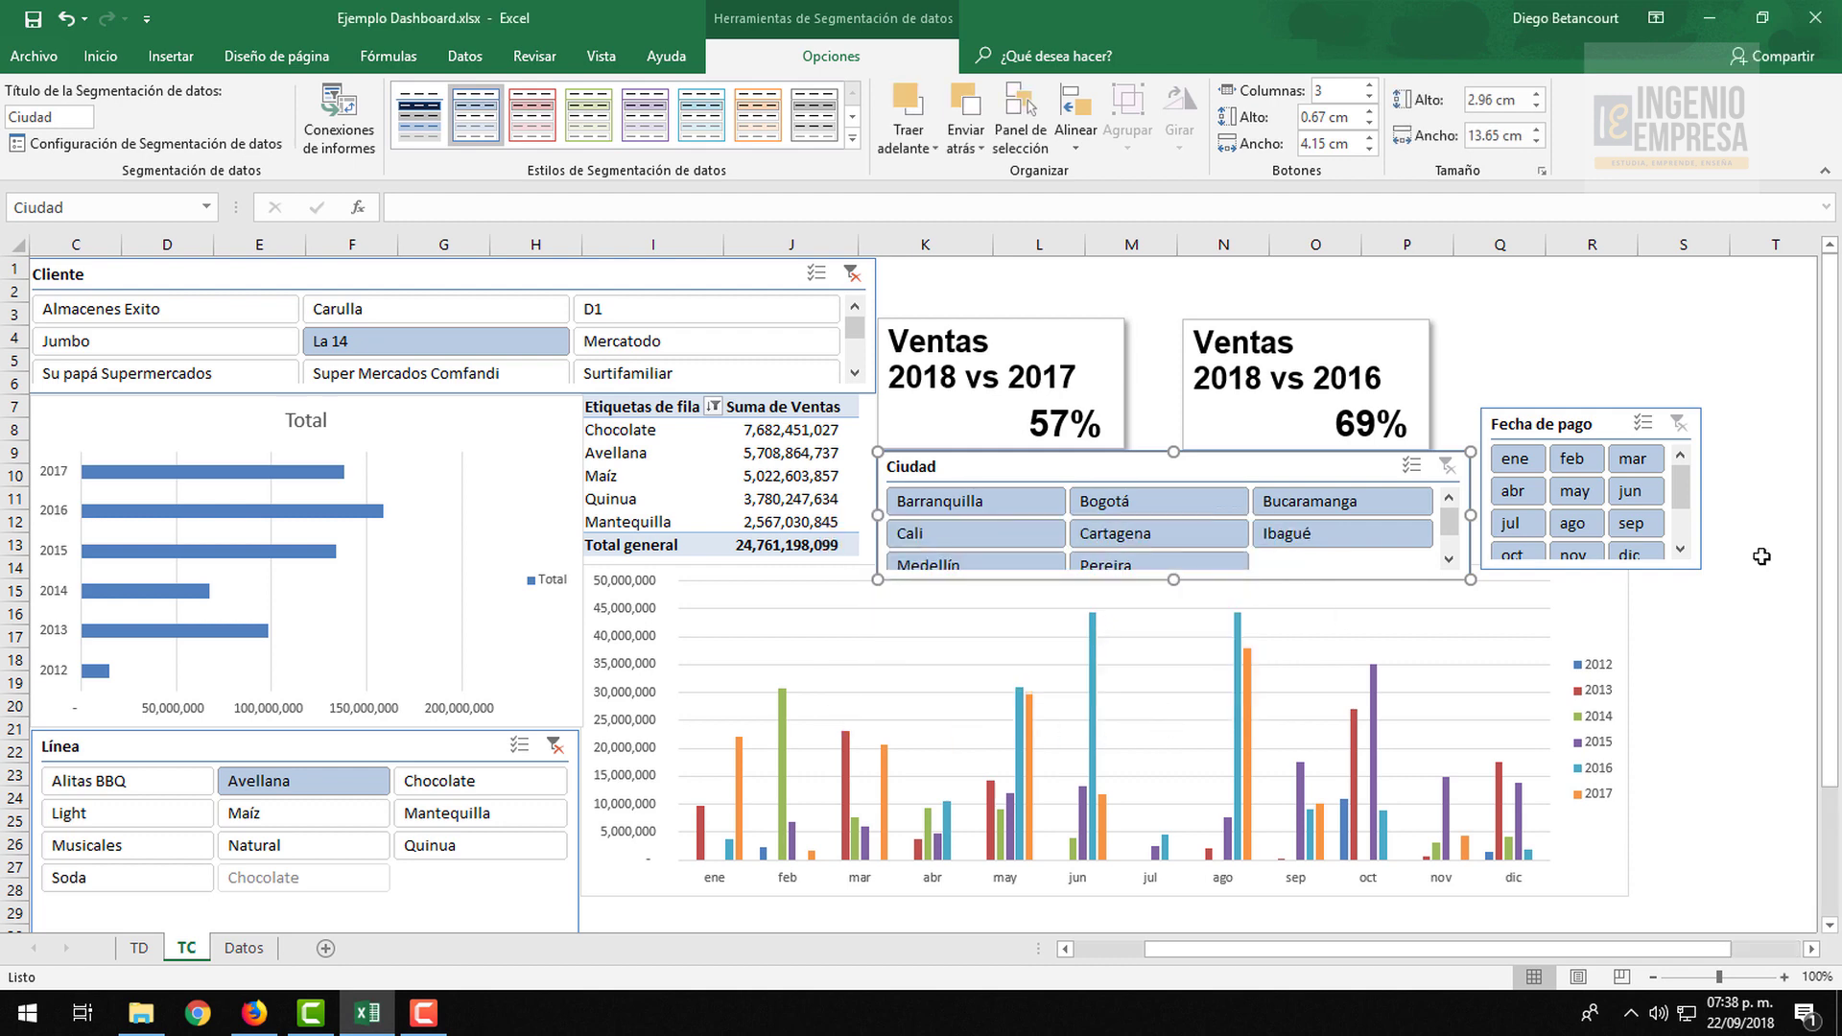
Link the Fecha de pago slicer to Ventas MesAño only, untick Ventas por año, and filter to ene
click(1566, 426)
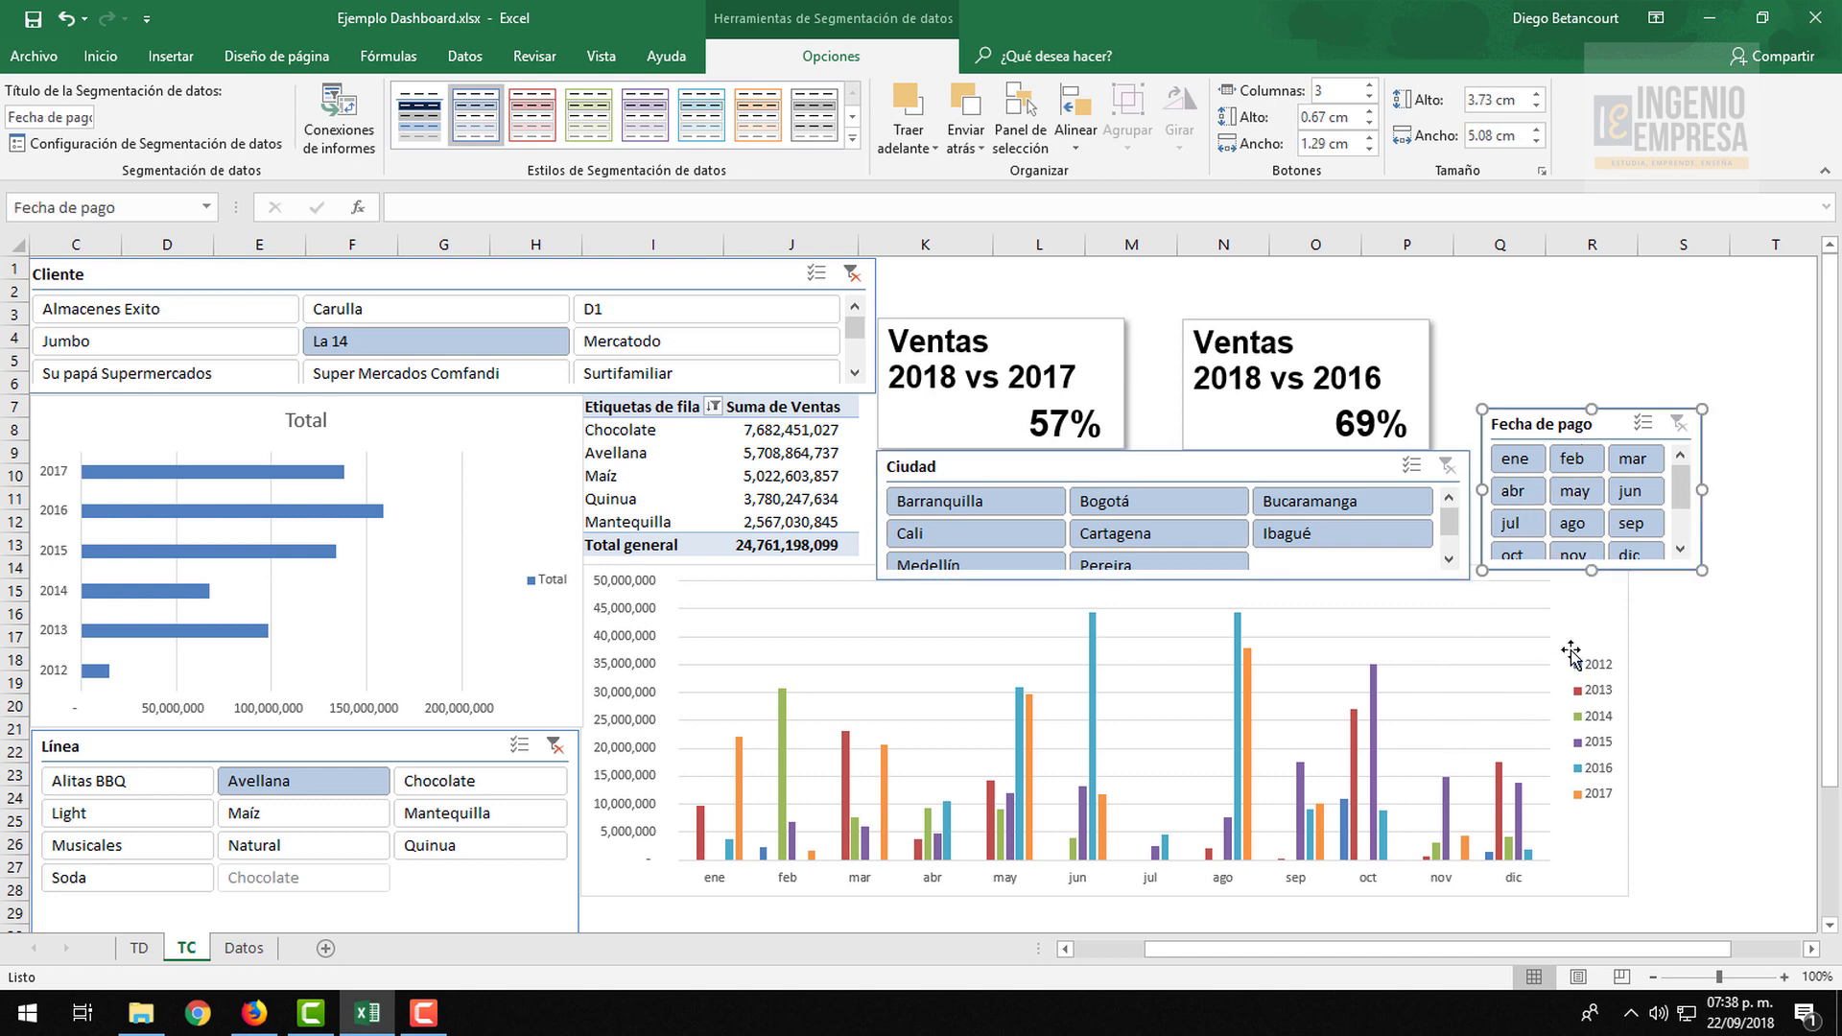
click(340, 120)
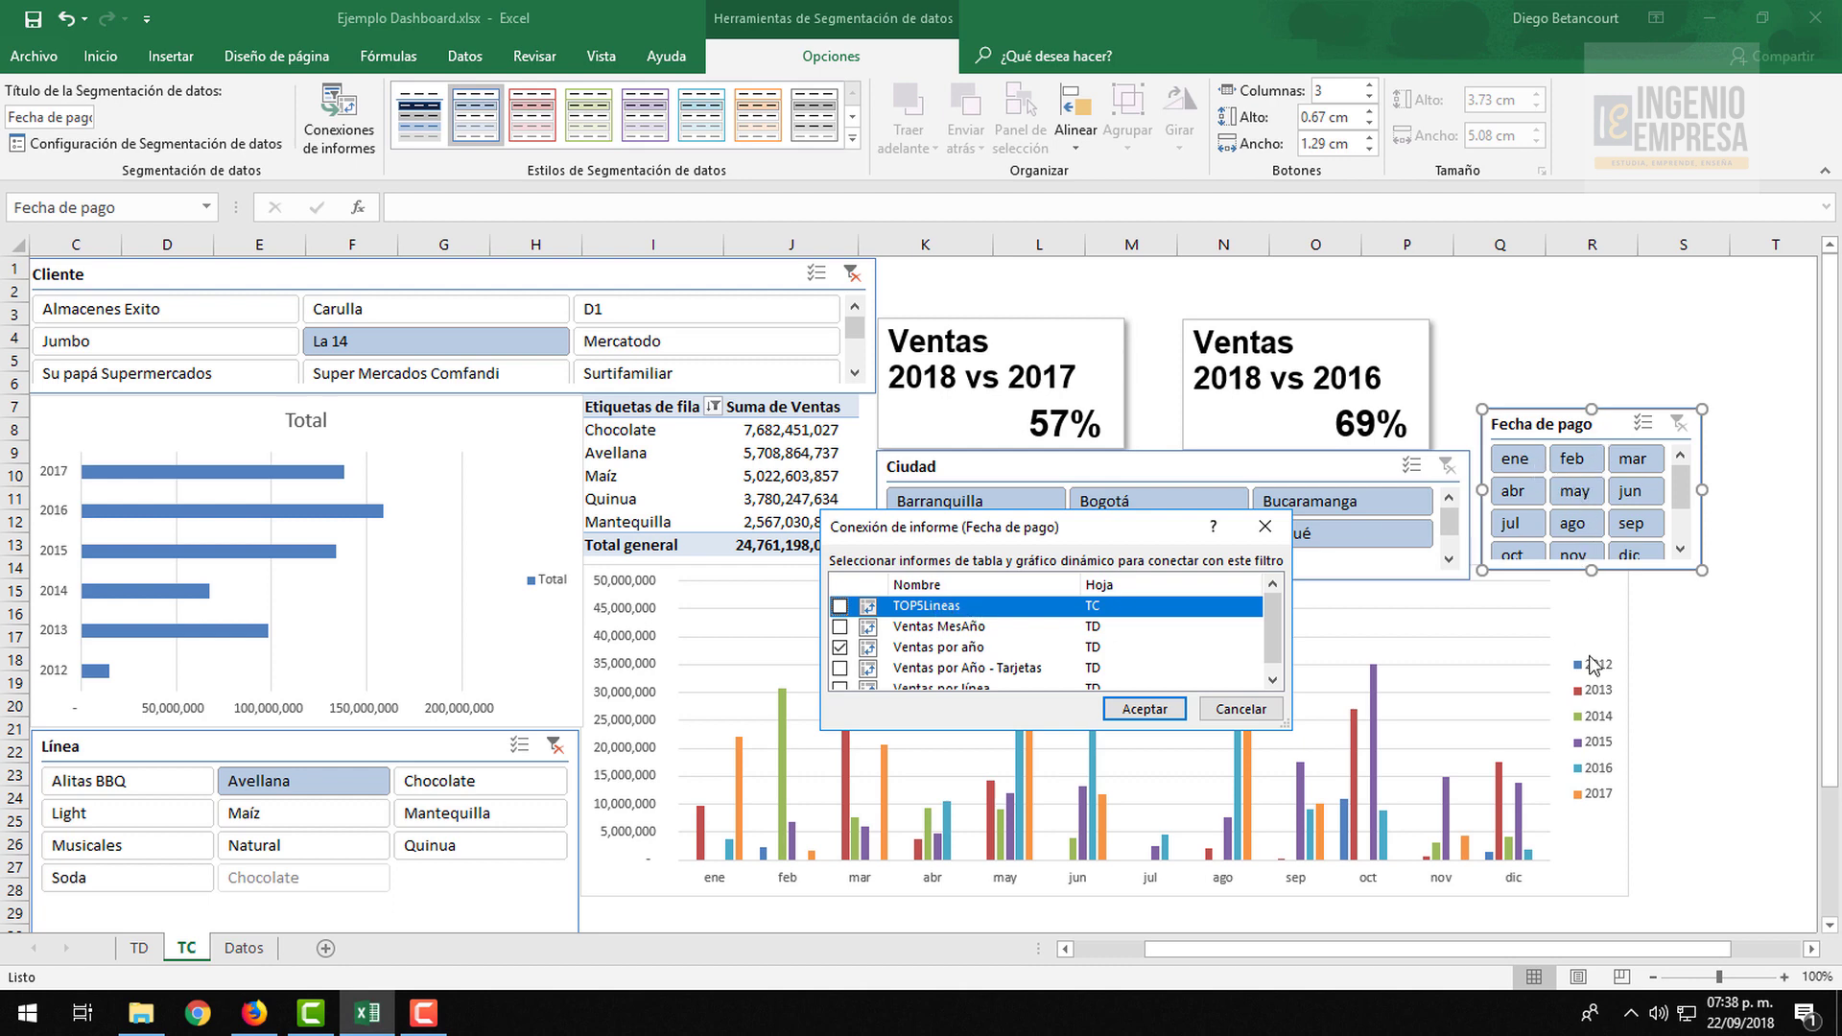
click(959, 629)
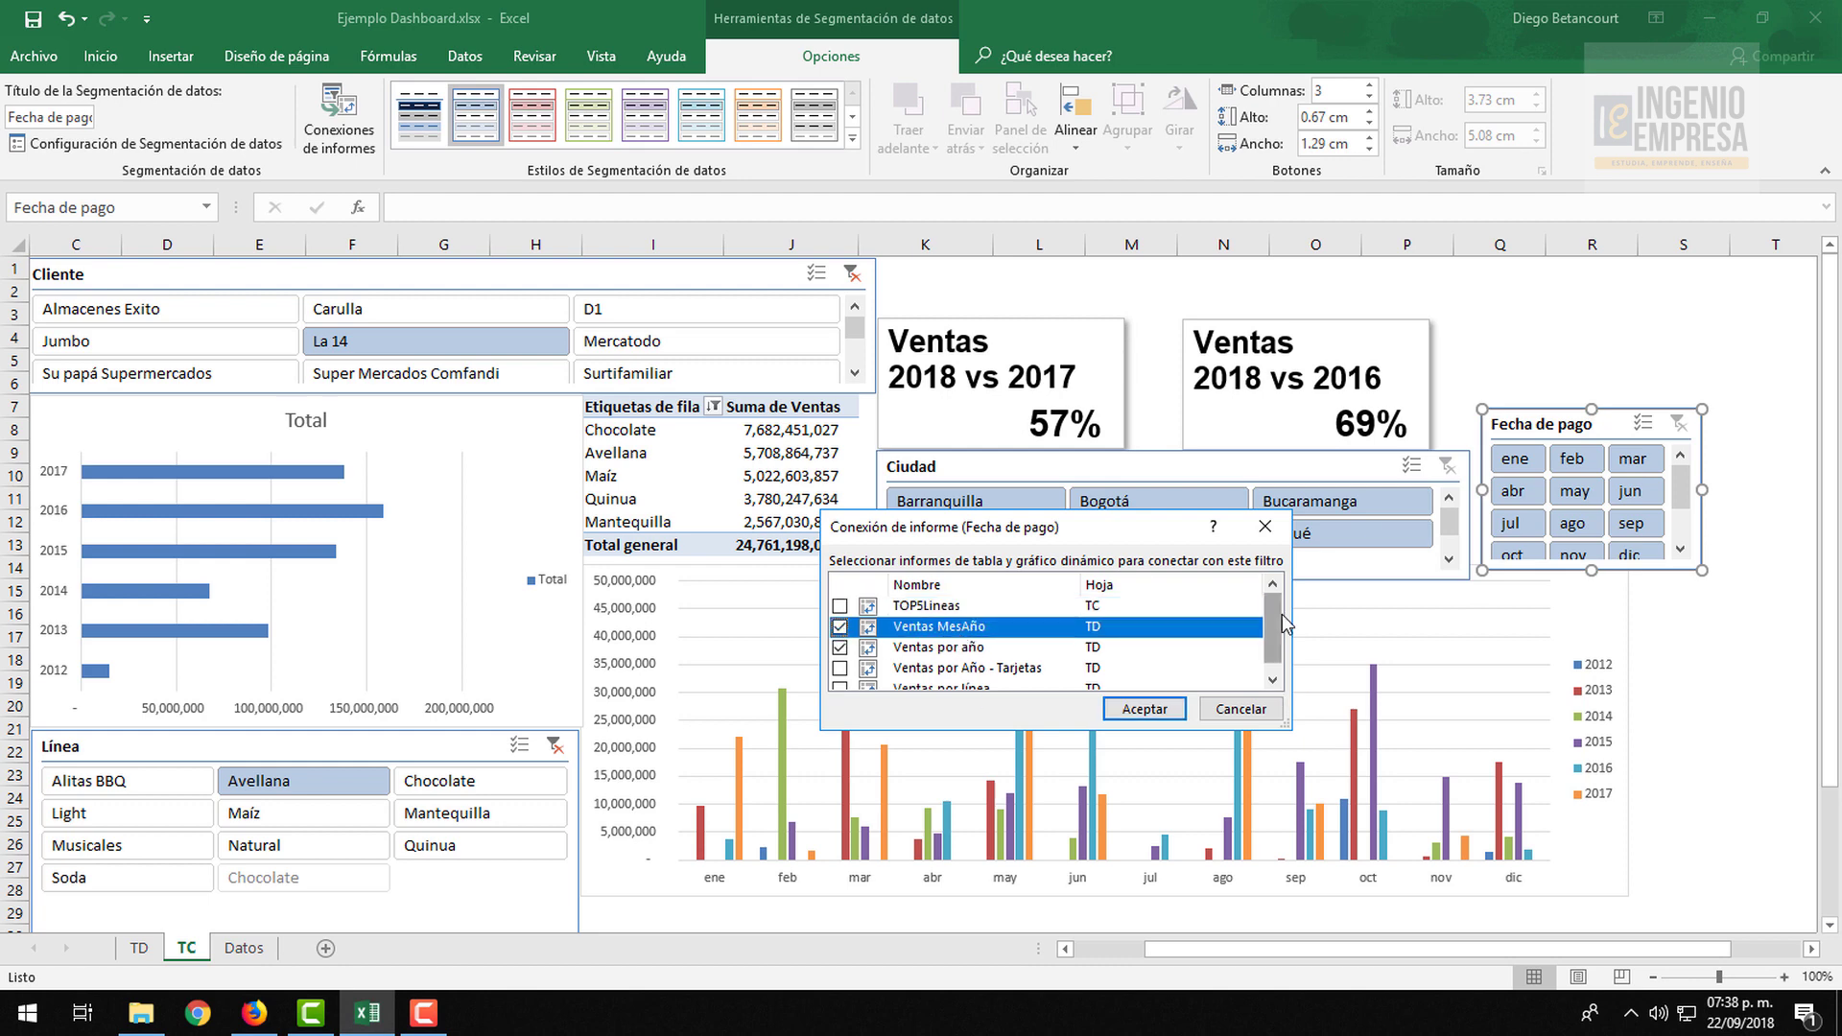
scroll(935, 662, down, 1)
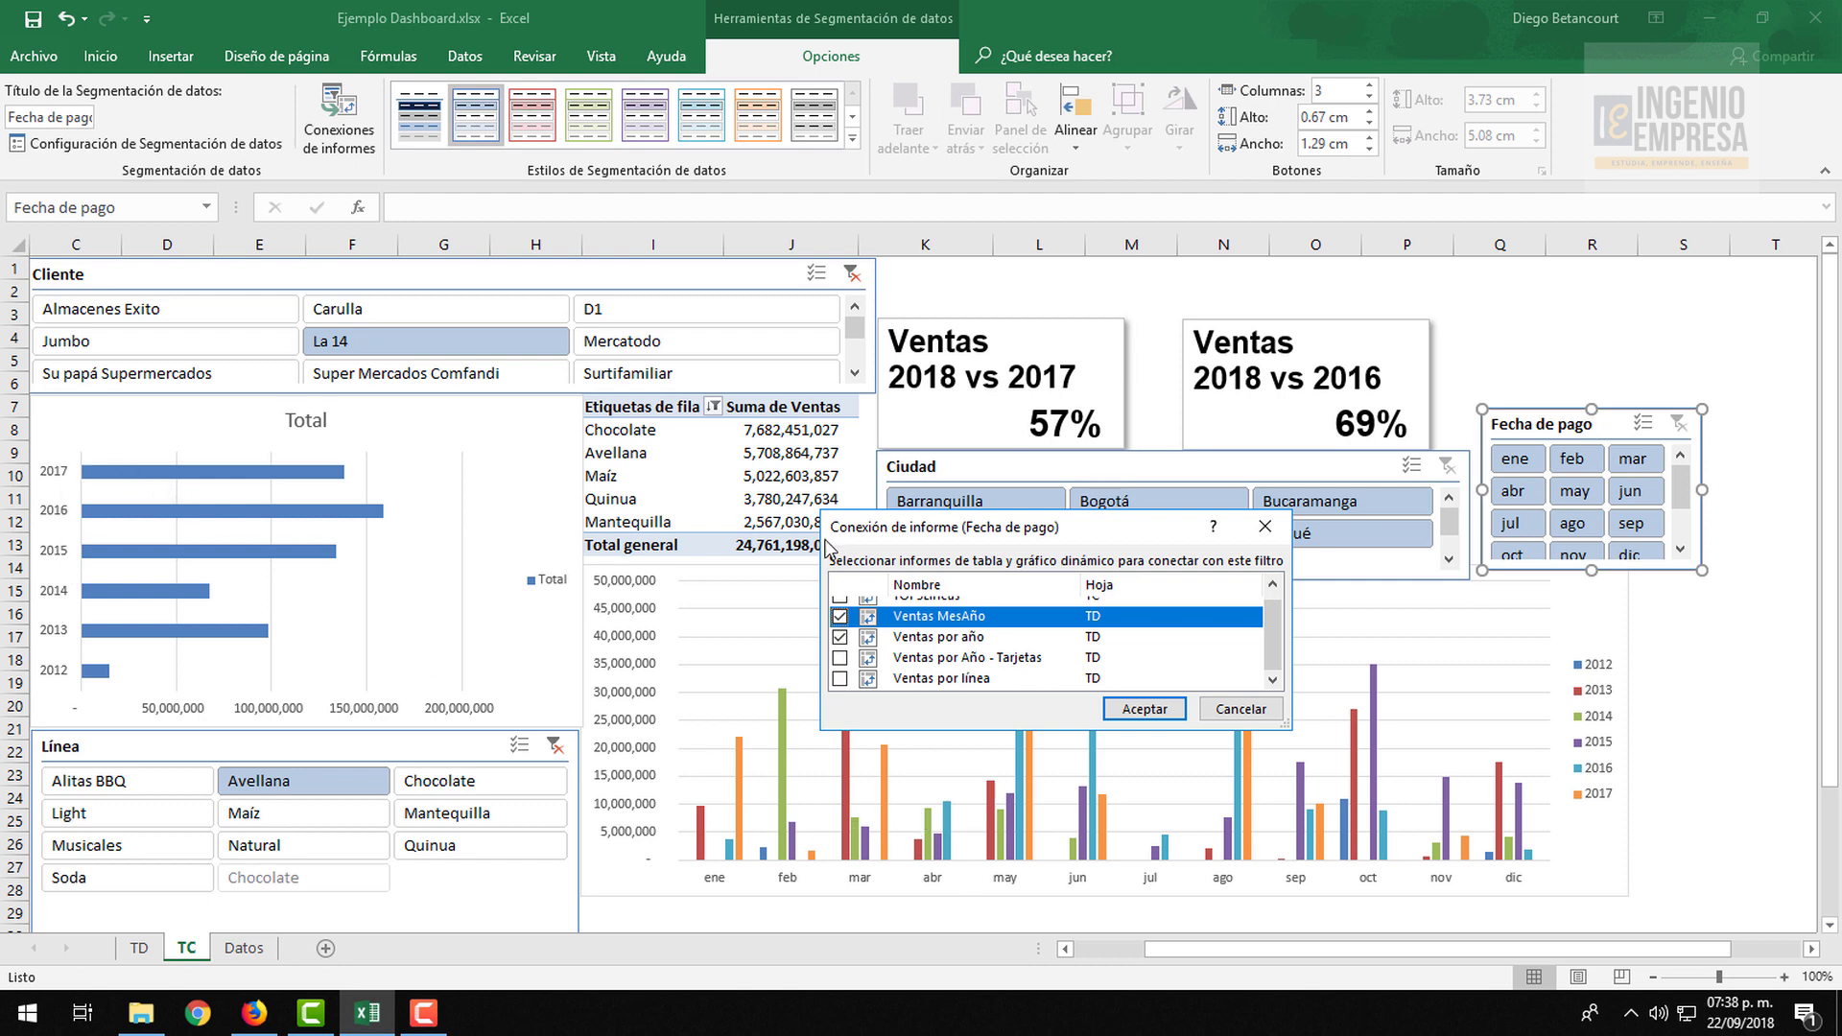
click(841, 617)
click(841, 617)
click(840, 637)
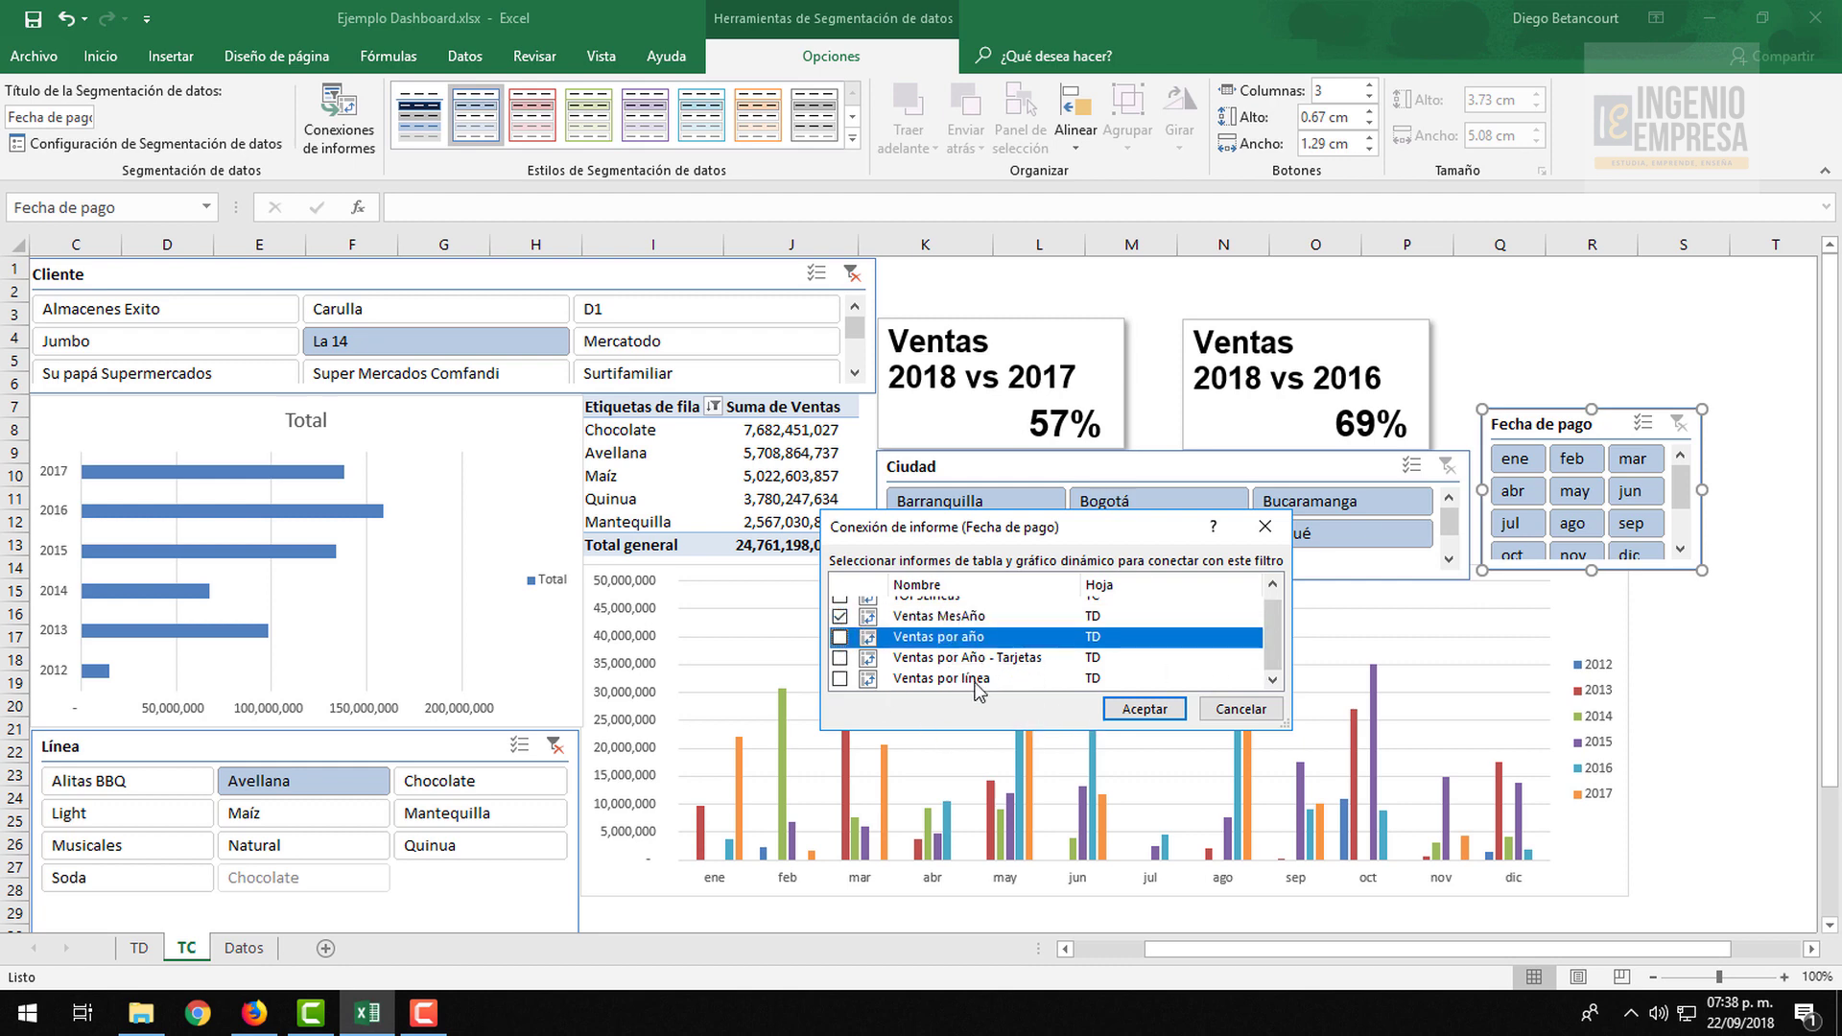
click(1145, 709)
click(1515, 459)
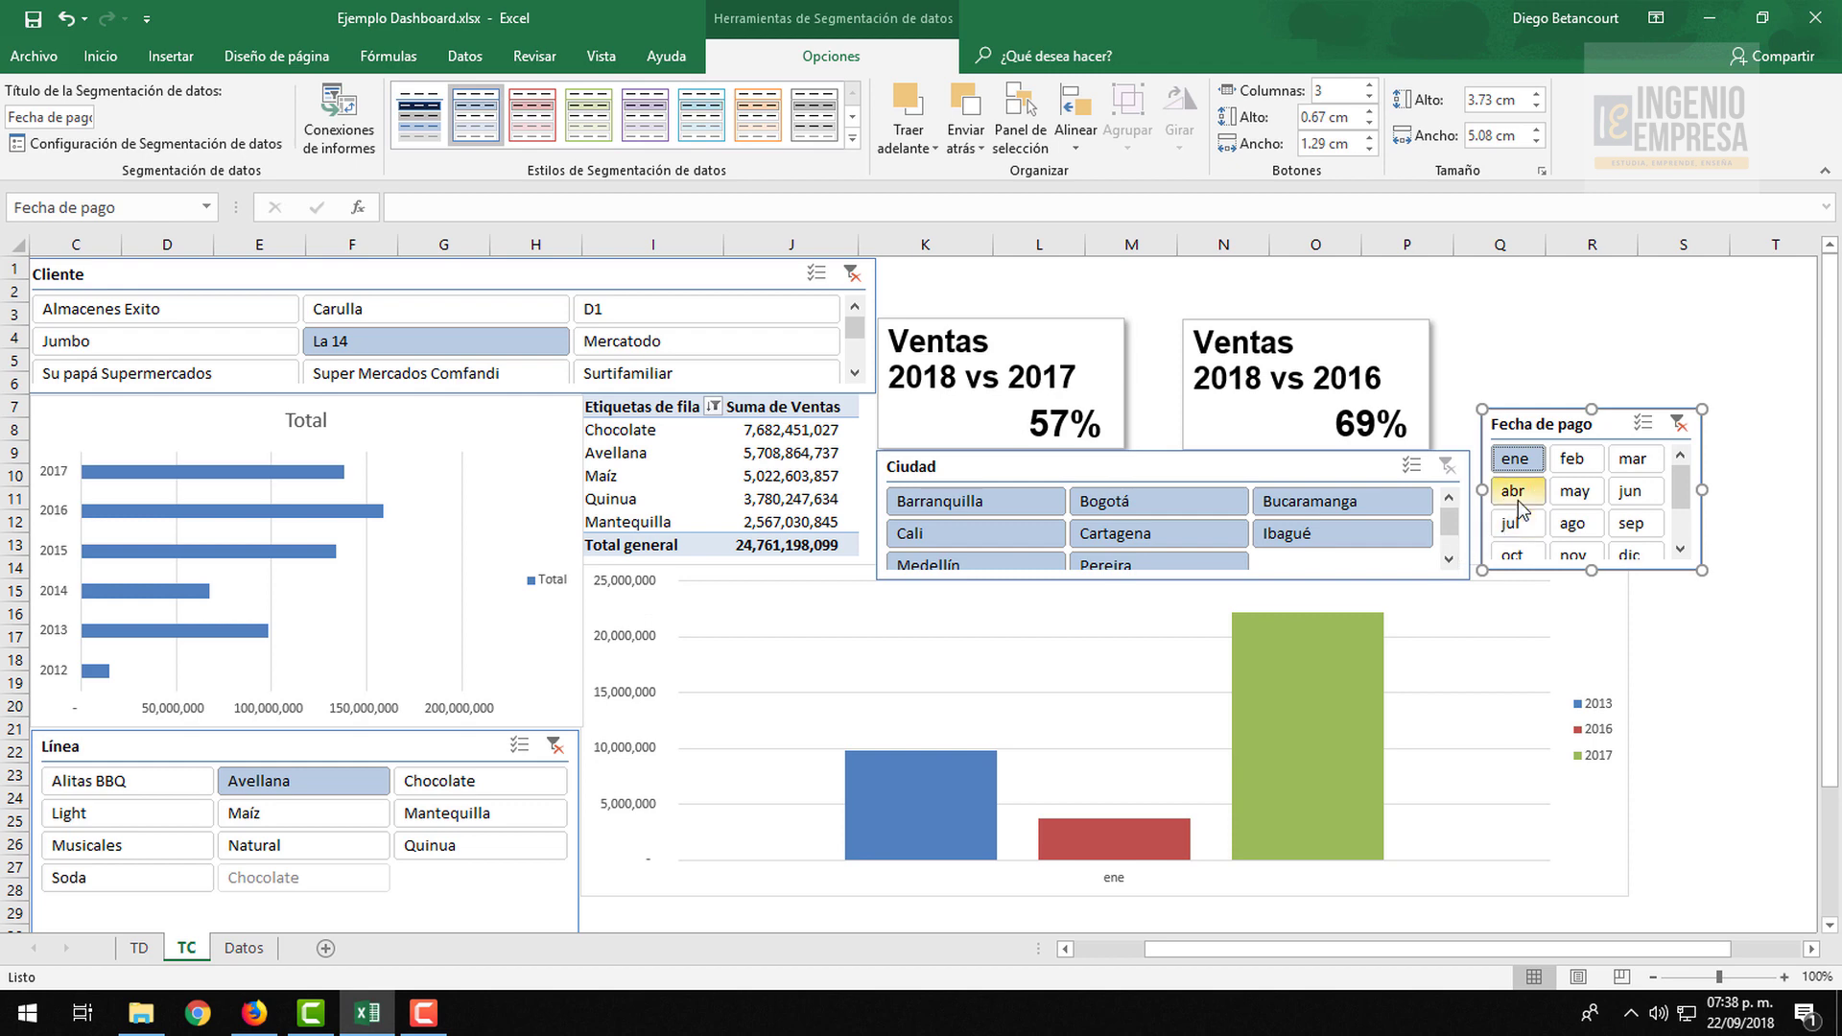
Try Fecha de pago months April, May, June, September and November, ending on oct
click(1513, 490)
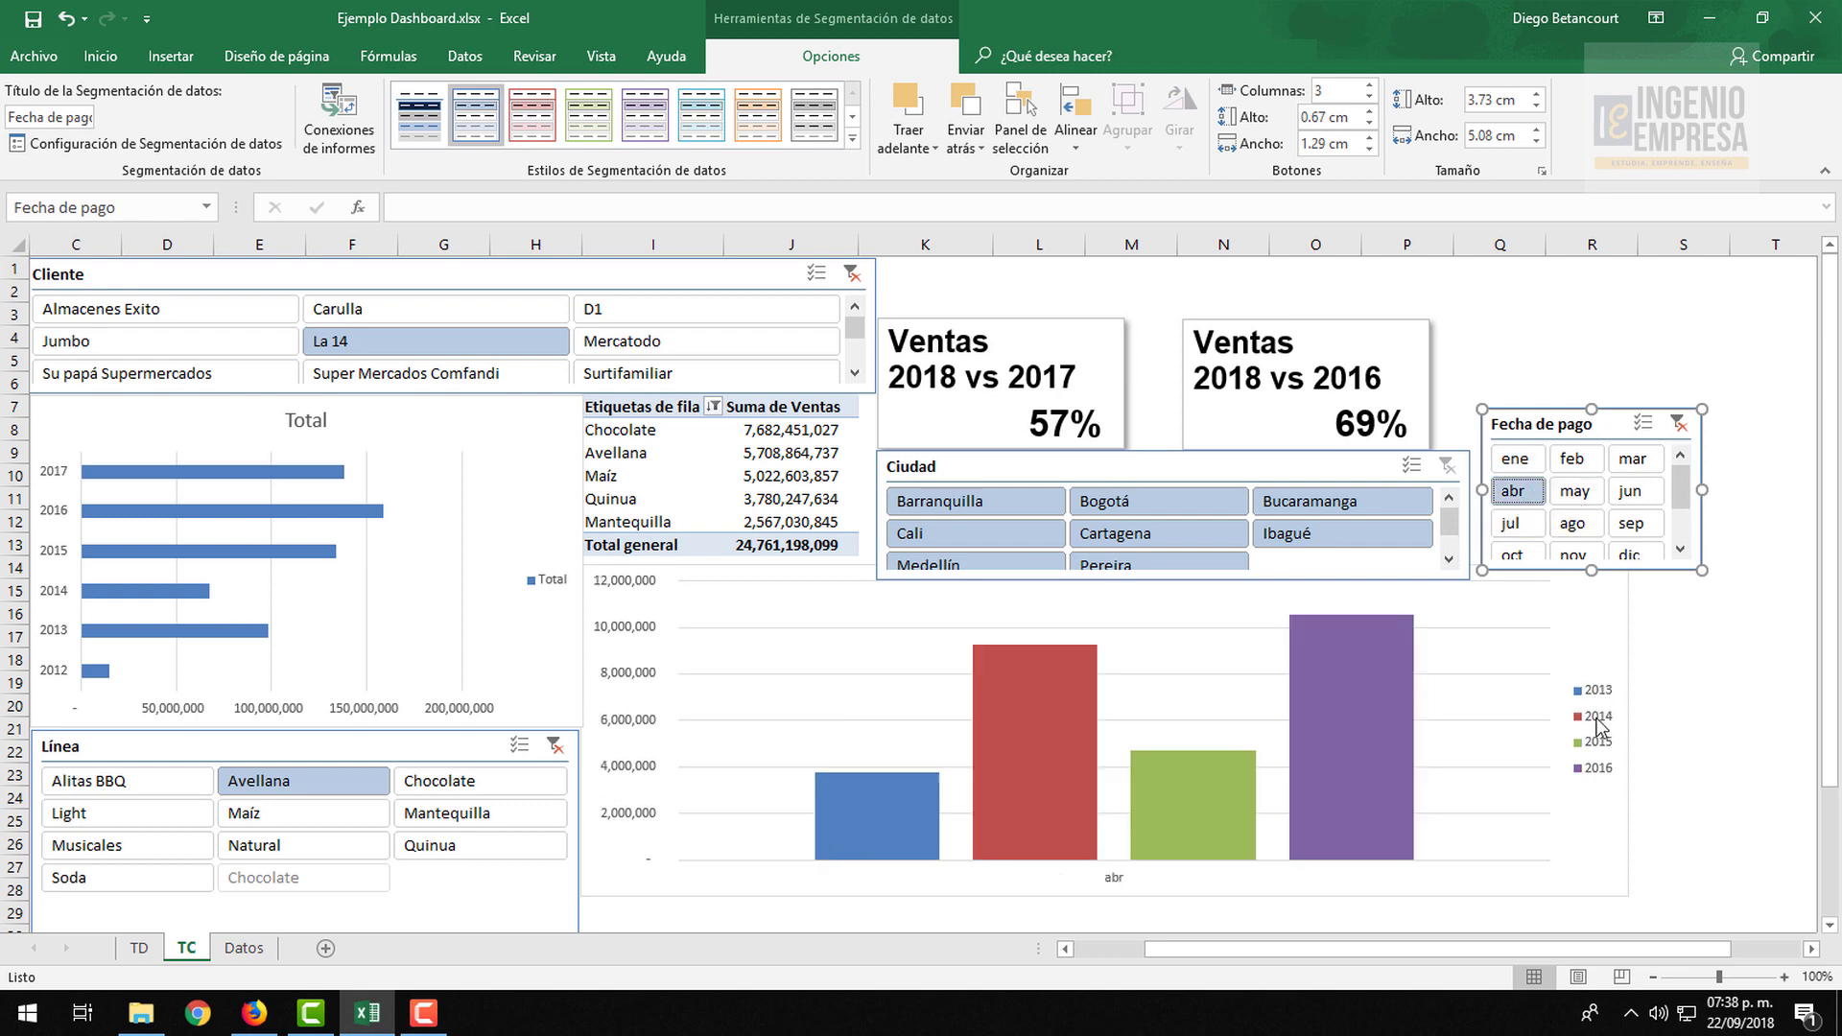
click(1575, 490)
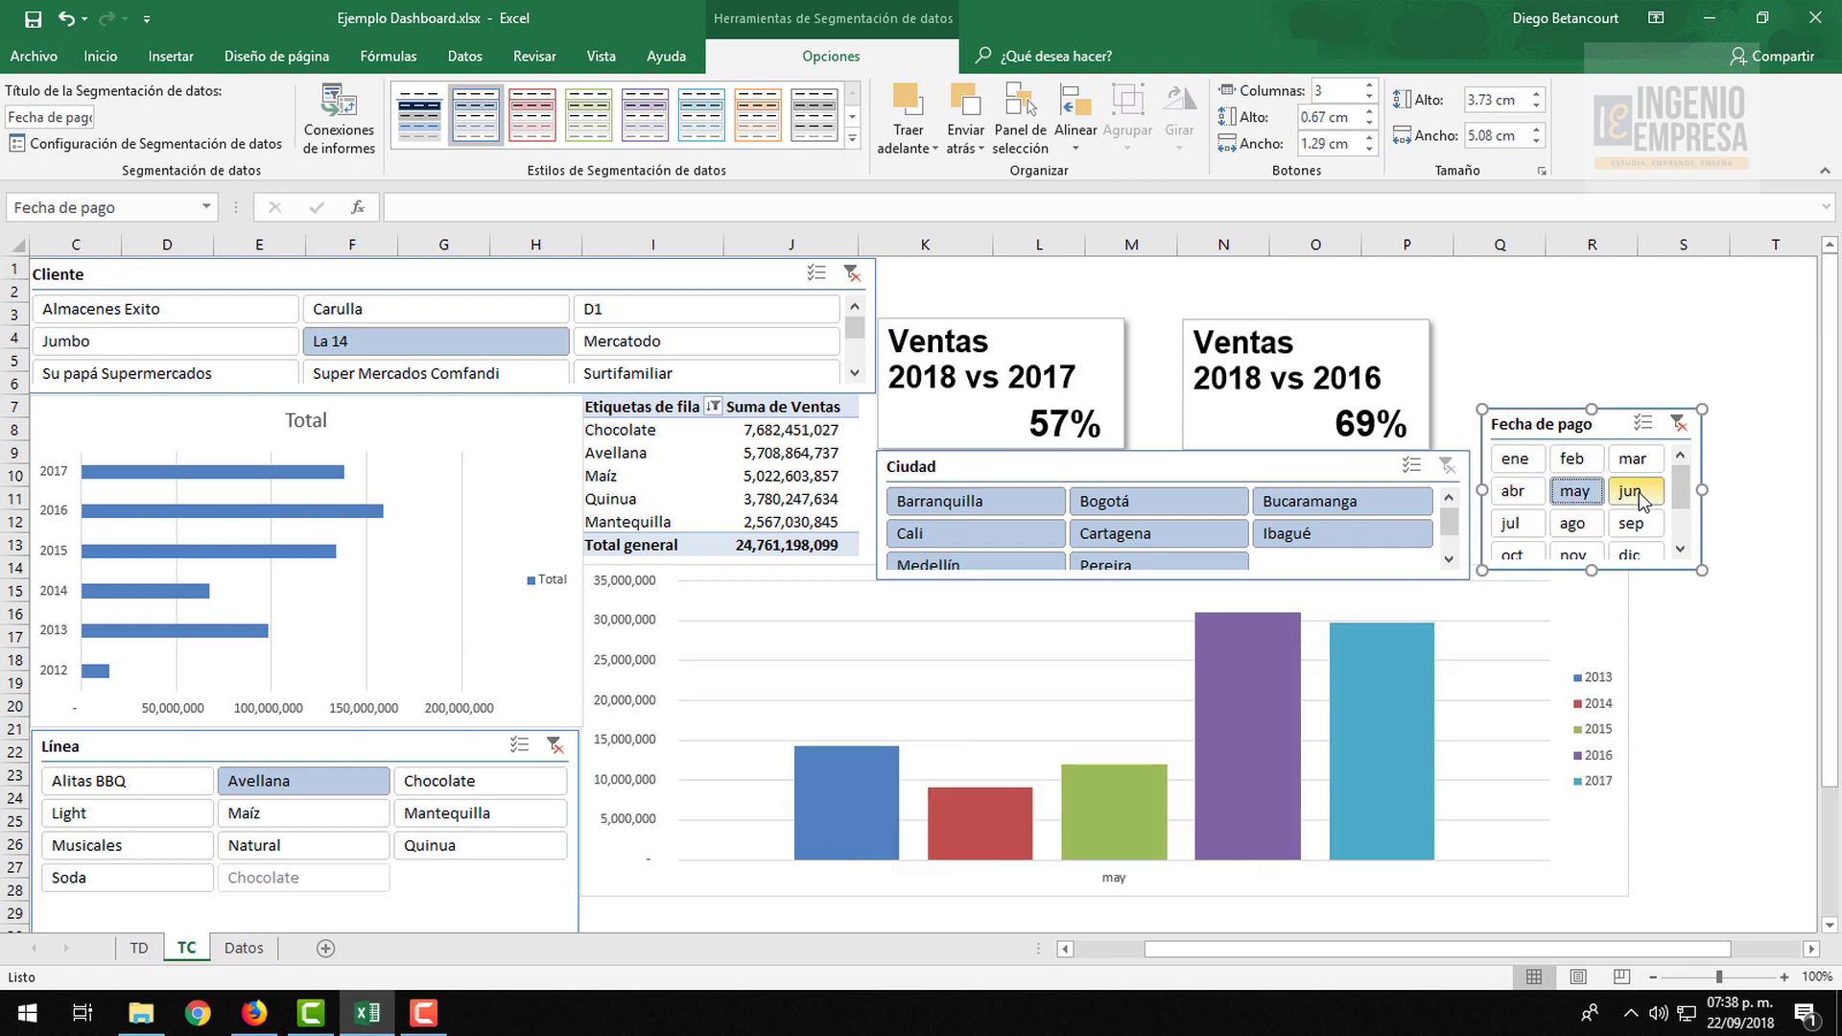
click(1630, 491)
click(1632, 523)
scroll(1691, 522, down, 2)
click(1573, 490)
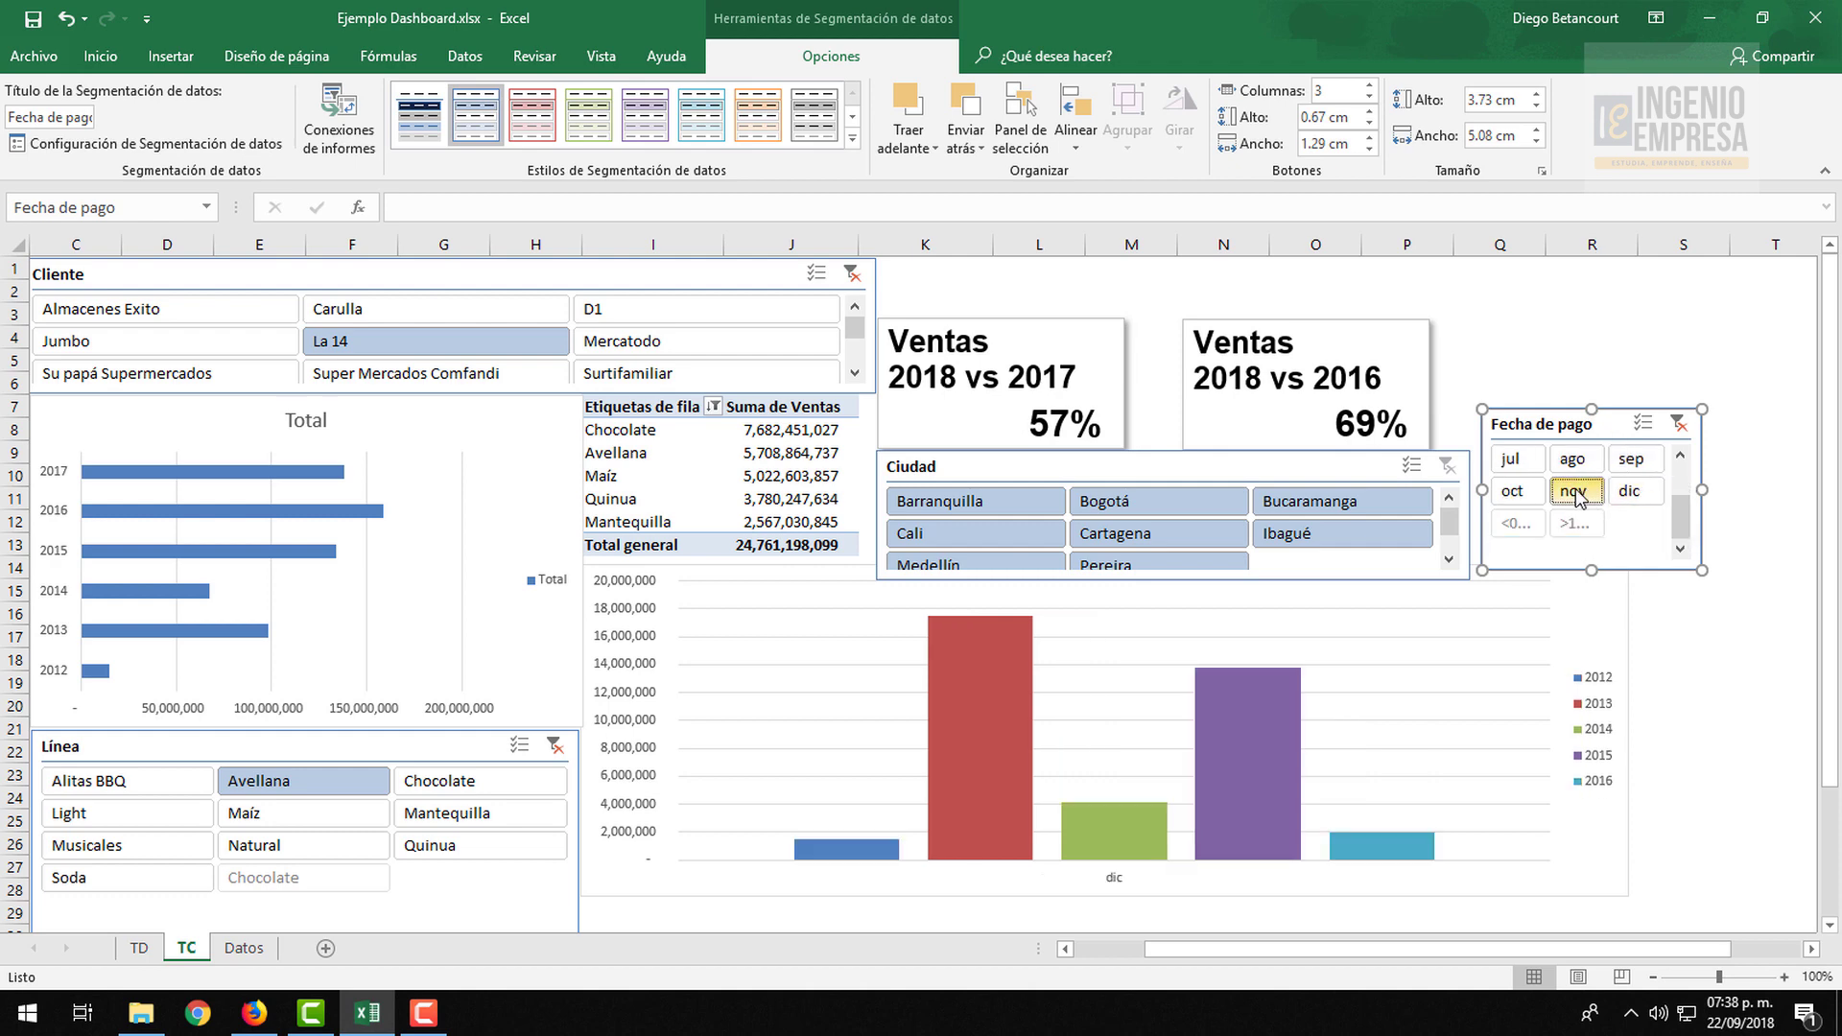
click(1513, 490)
Try the Quinua, Natural and Light lines in the Línea slicer, ending on Maíz
click(322, 816)
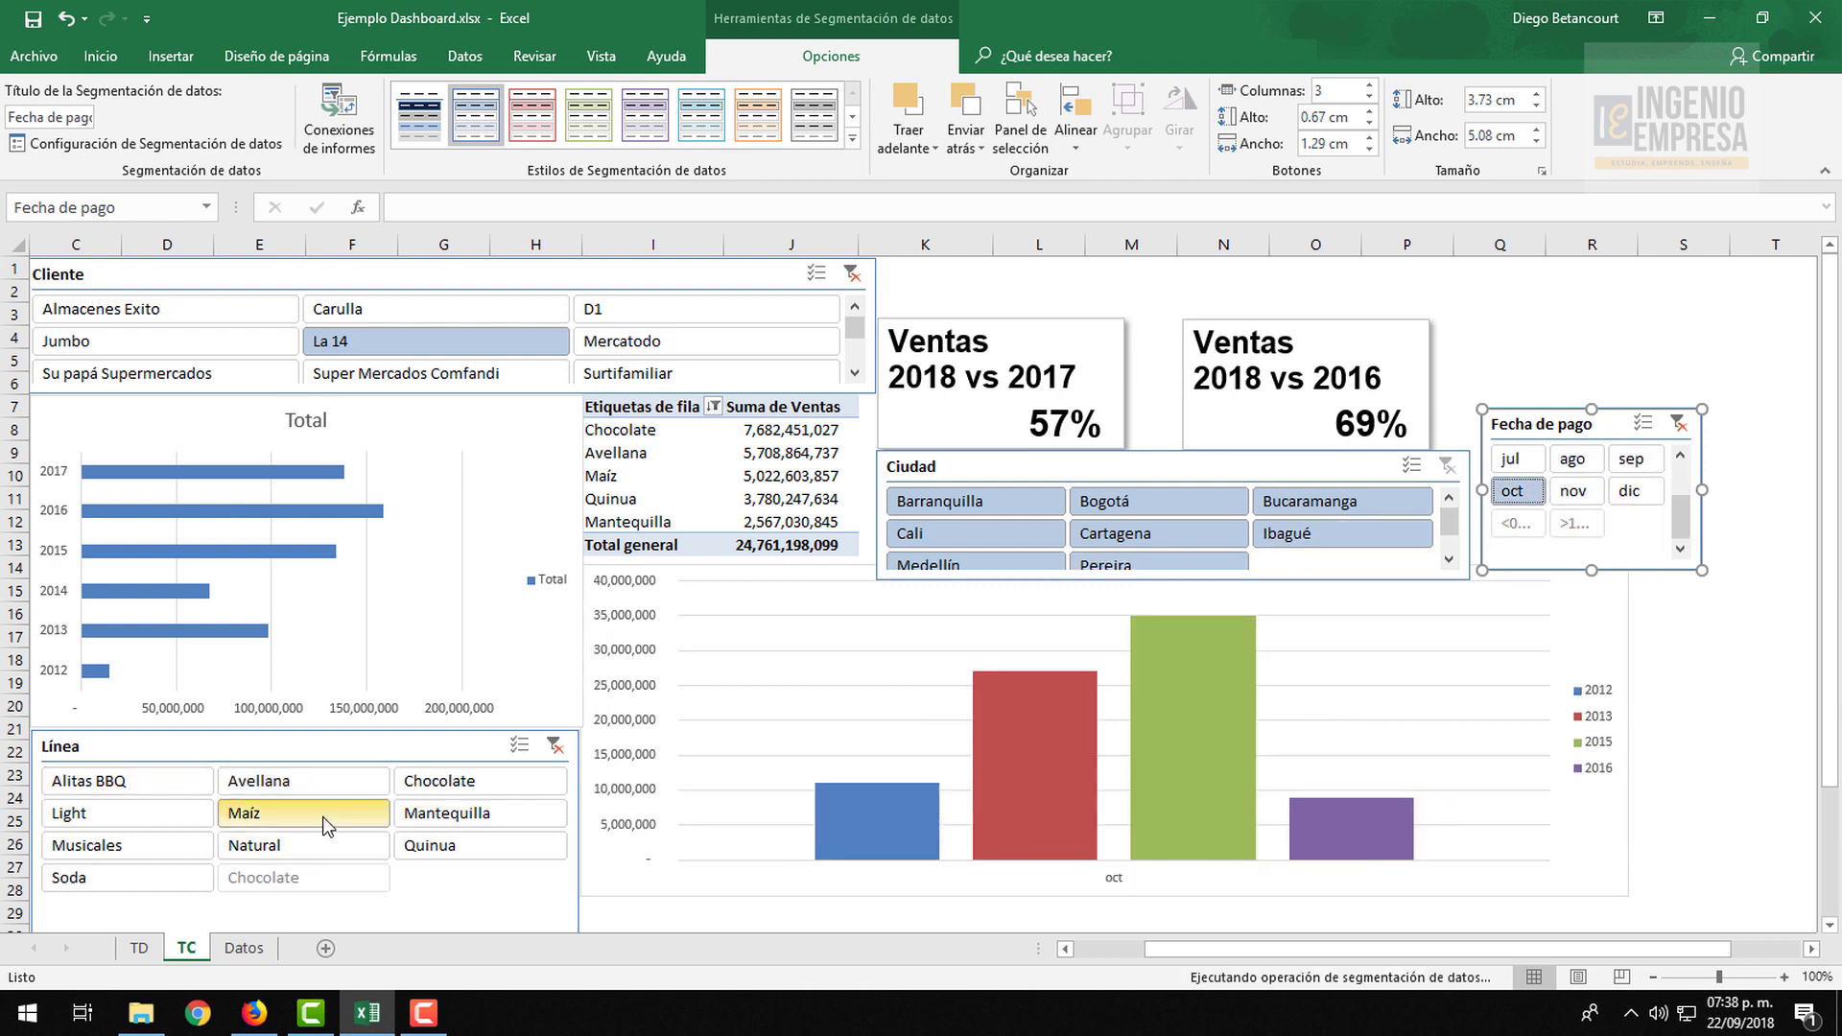
click(462, 842)
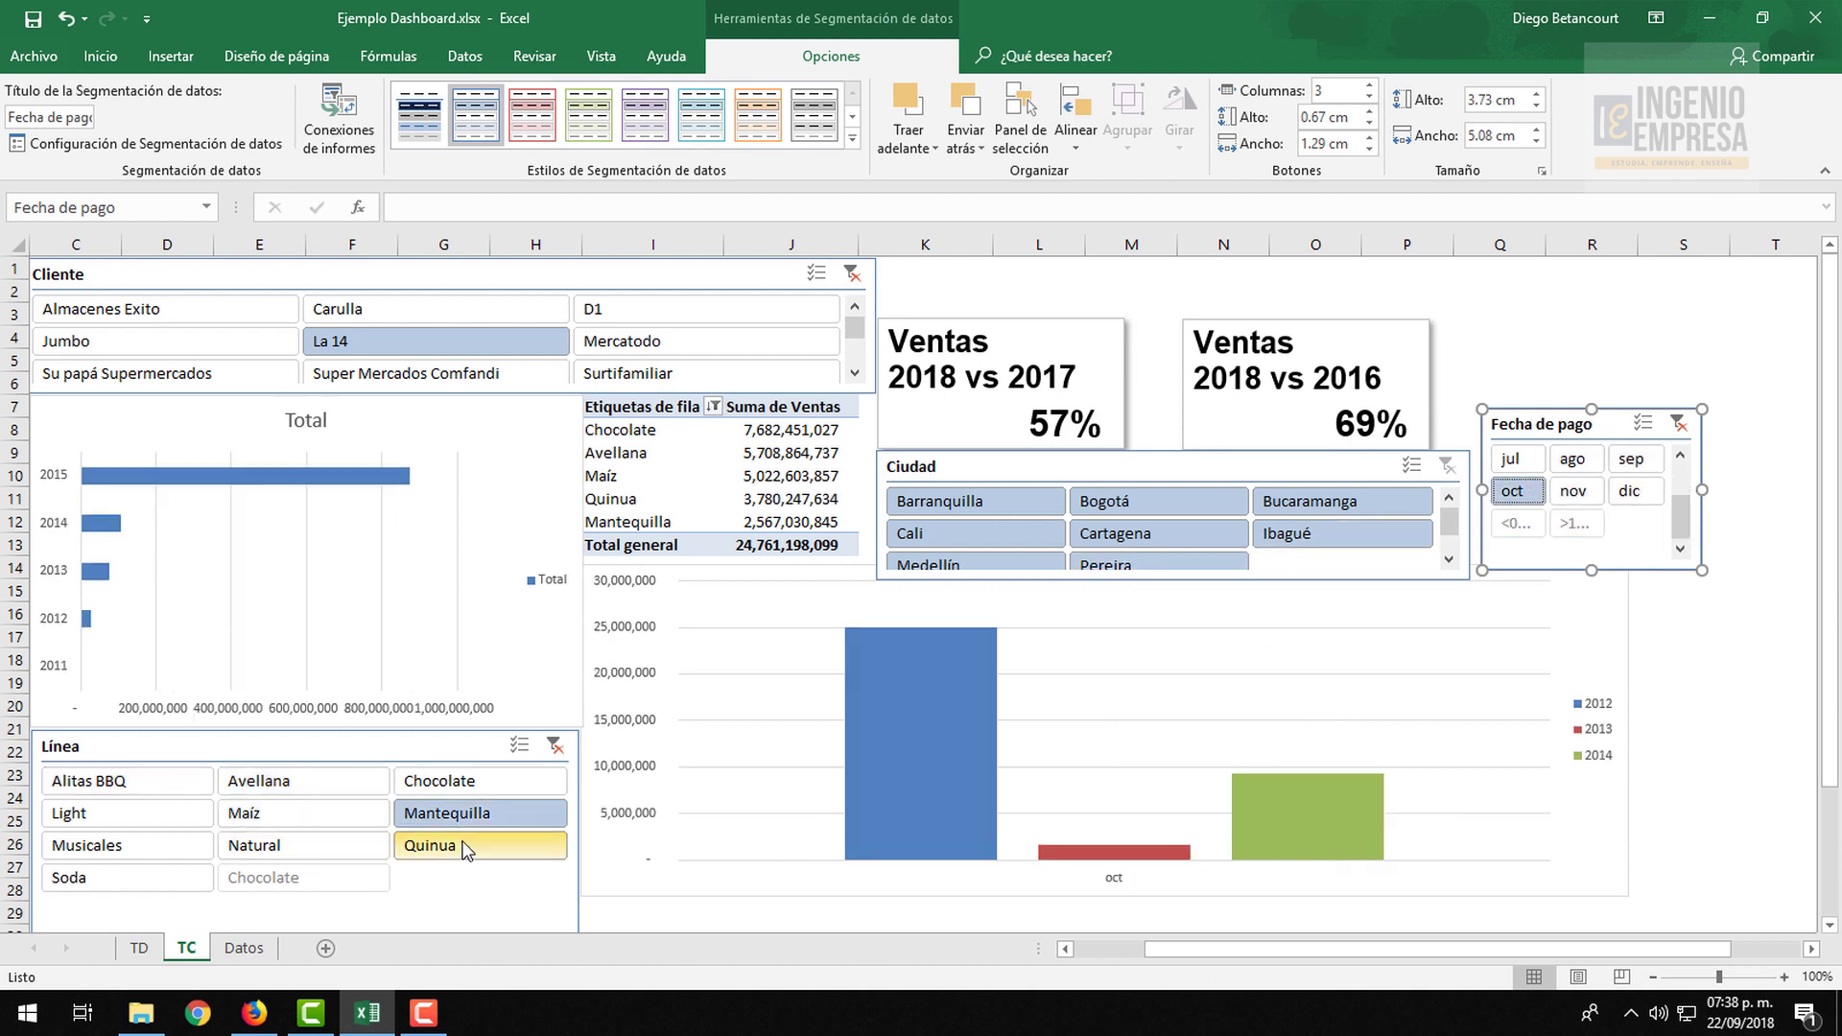
click(321, 843)
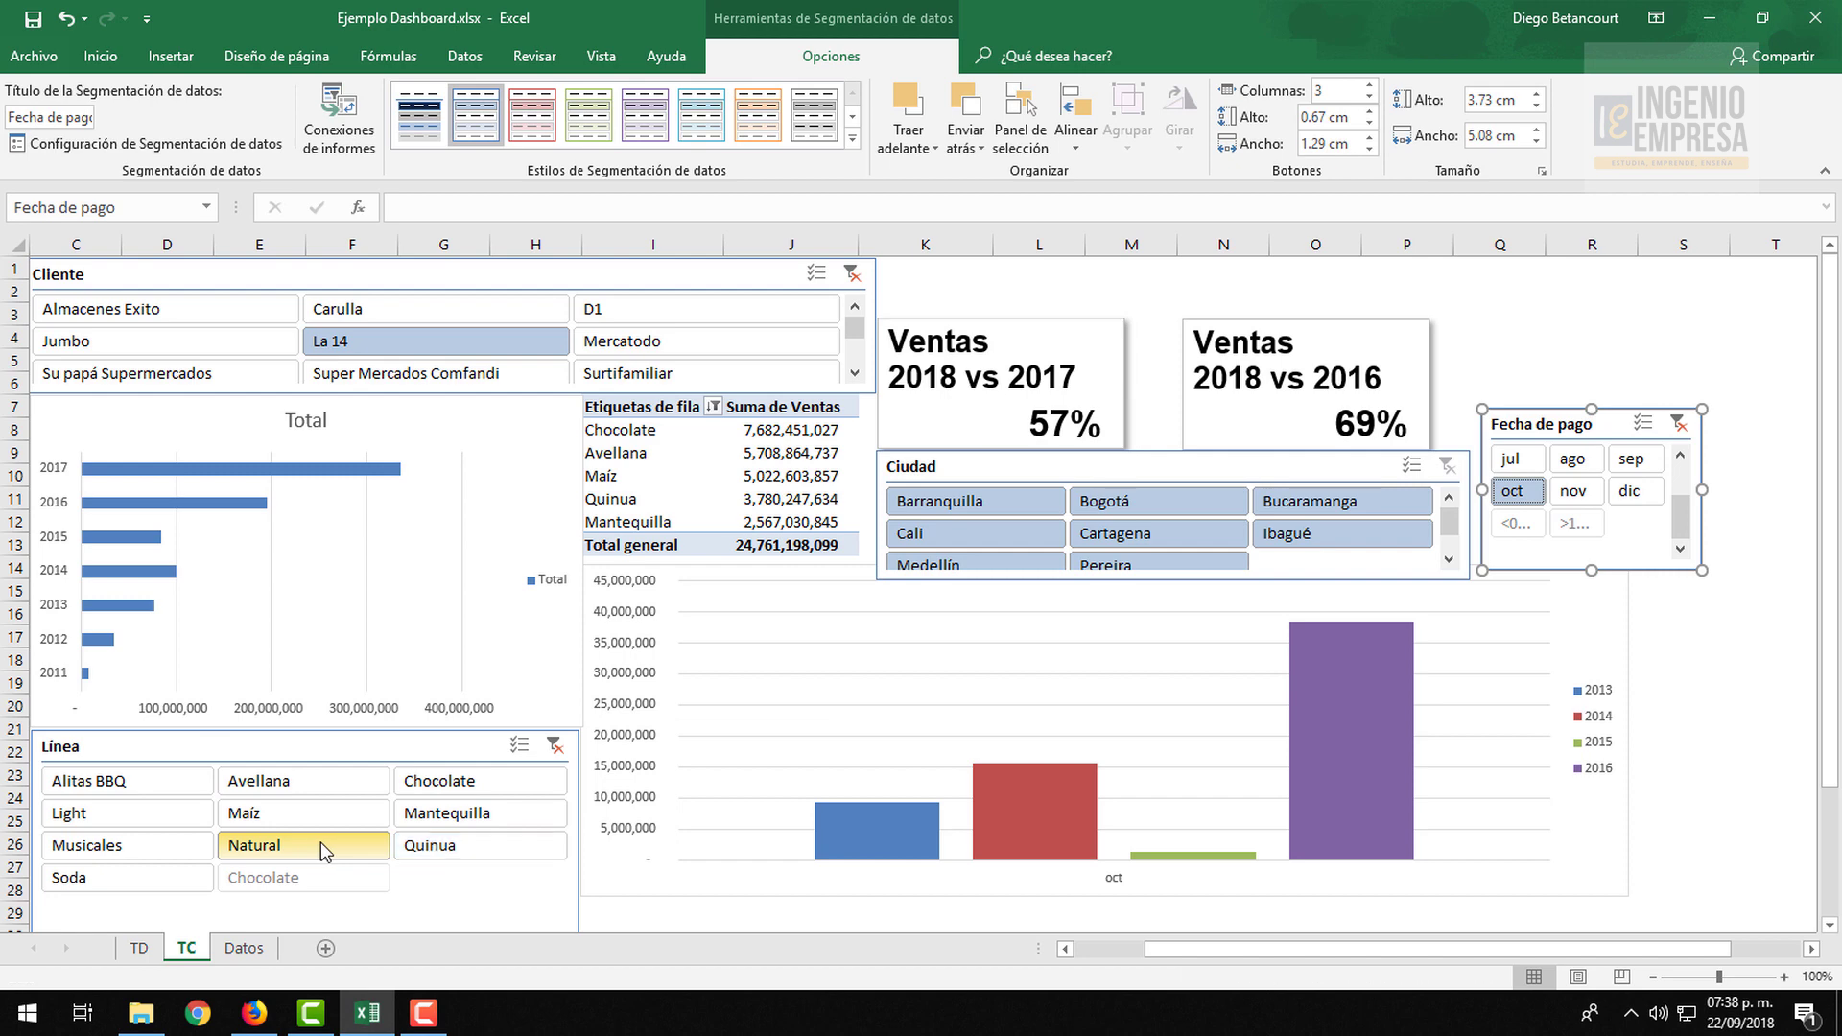
click(183, 816)
click(252, 813)
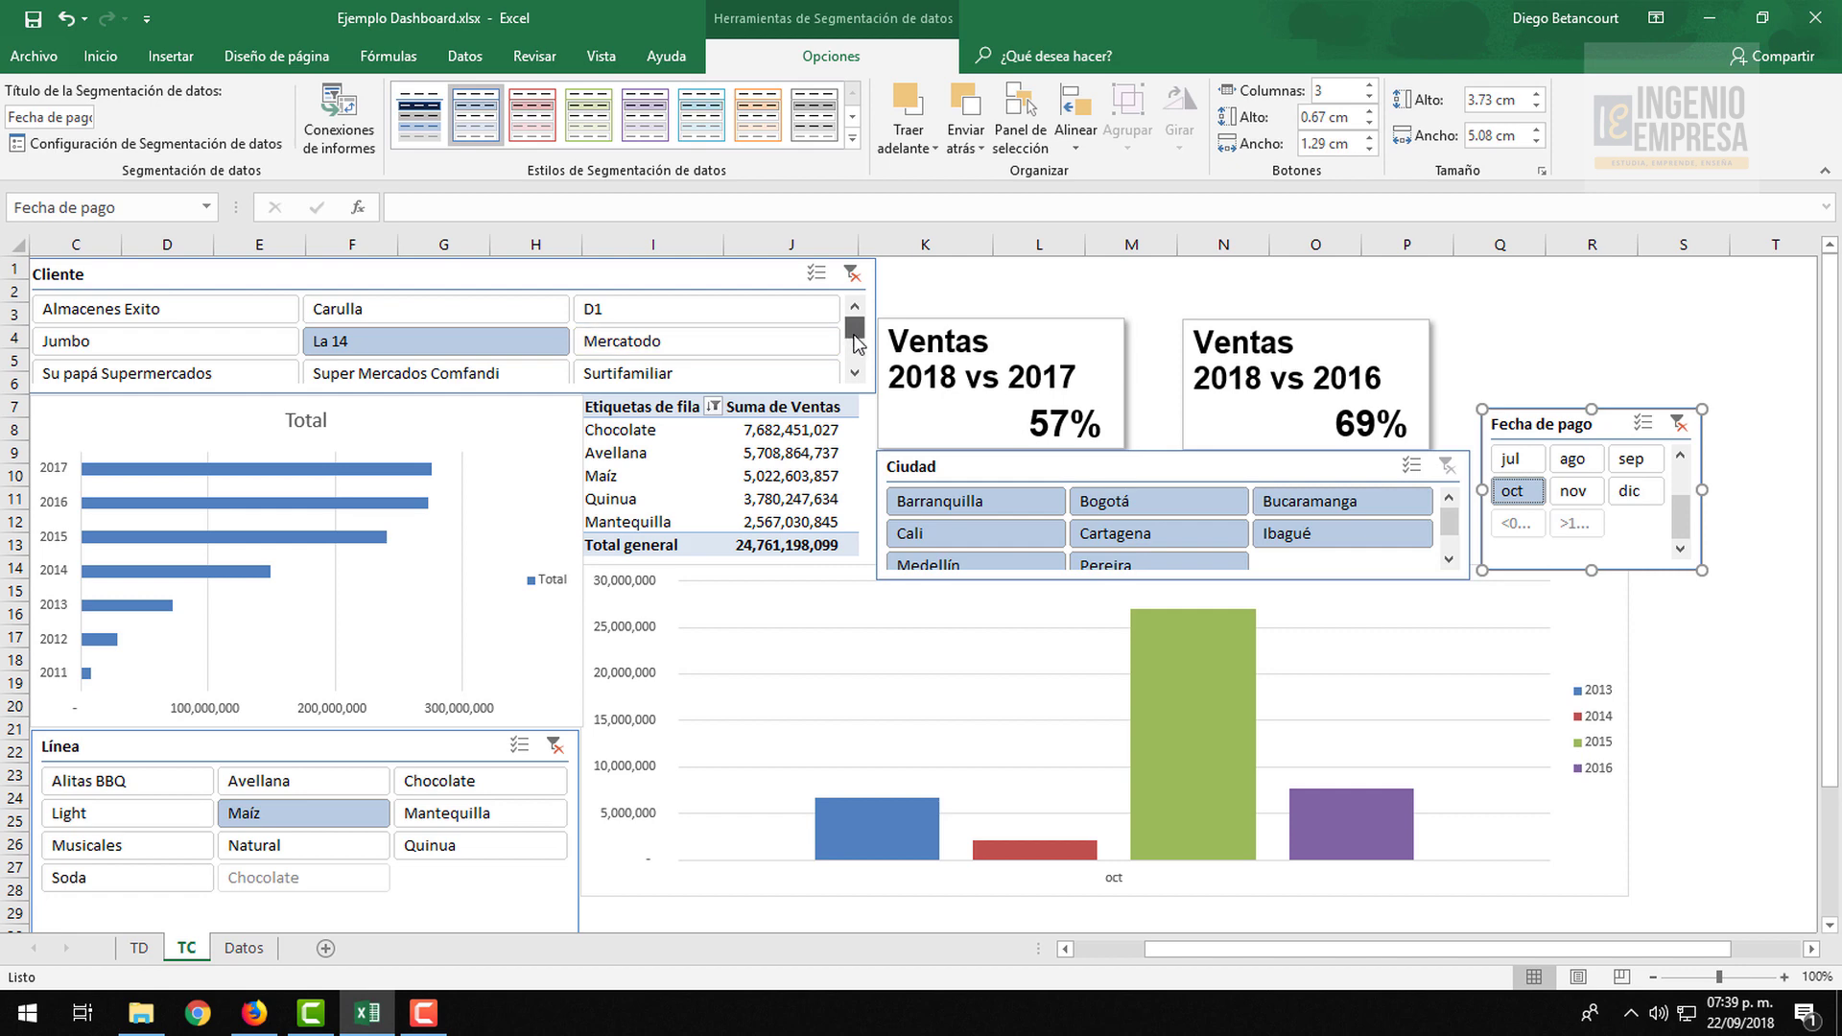
Try clients such as Surtifamiliar, Jumbo, Mercatodo and Carulla, ending on Almacenes Exito
scroll(787, 336, down, 1)
click(630, 340)
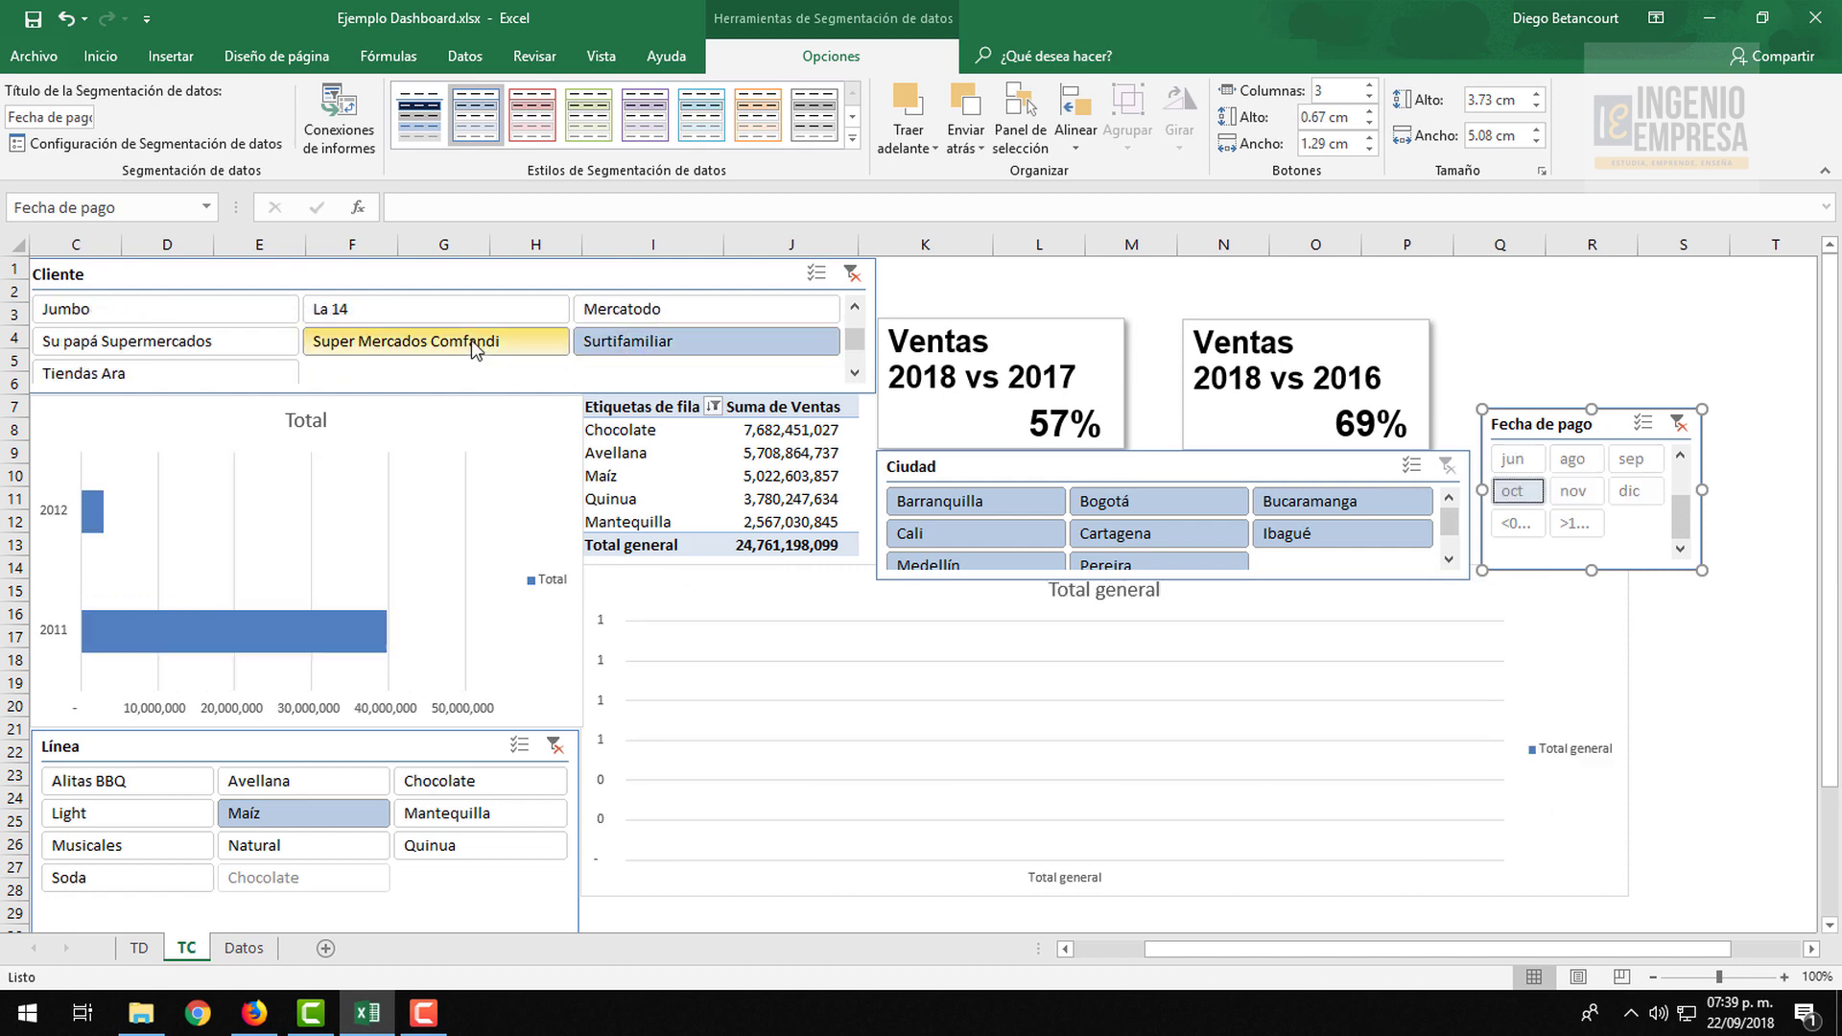
click(470, 340)
click(225, 340)
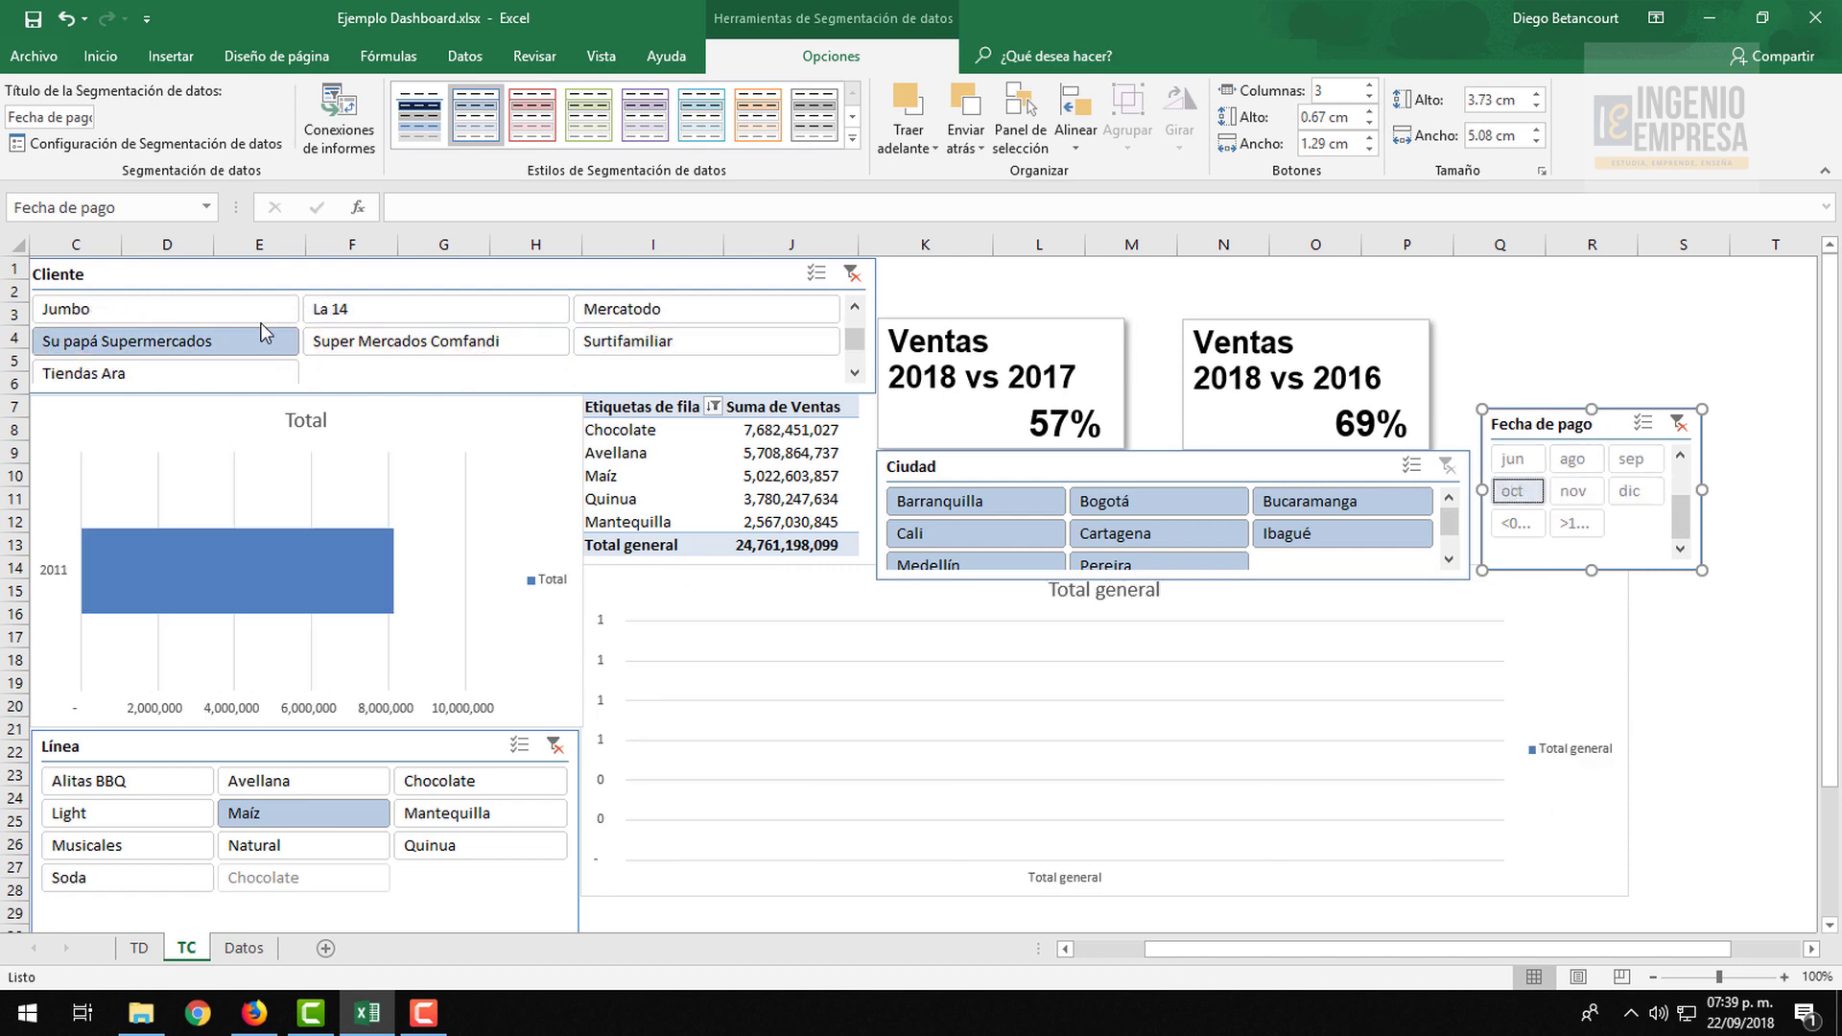
click(163, 308)
click(614, 310)
click(77, 309)
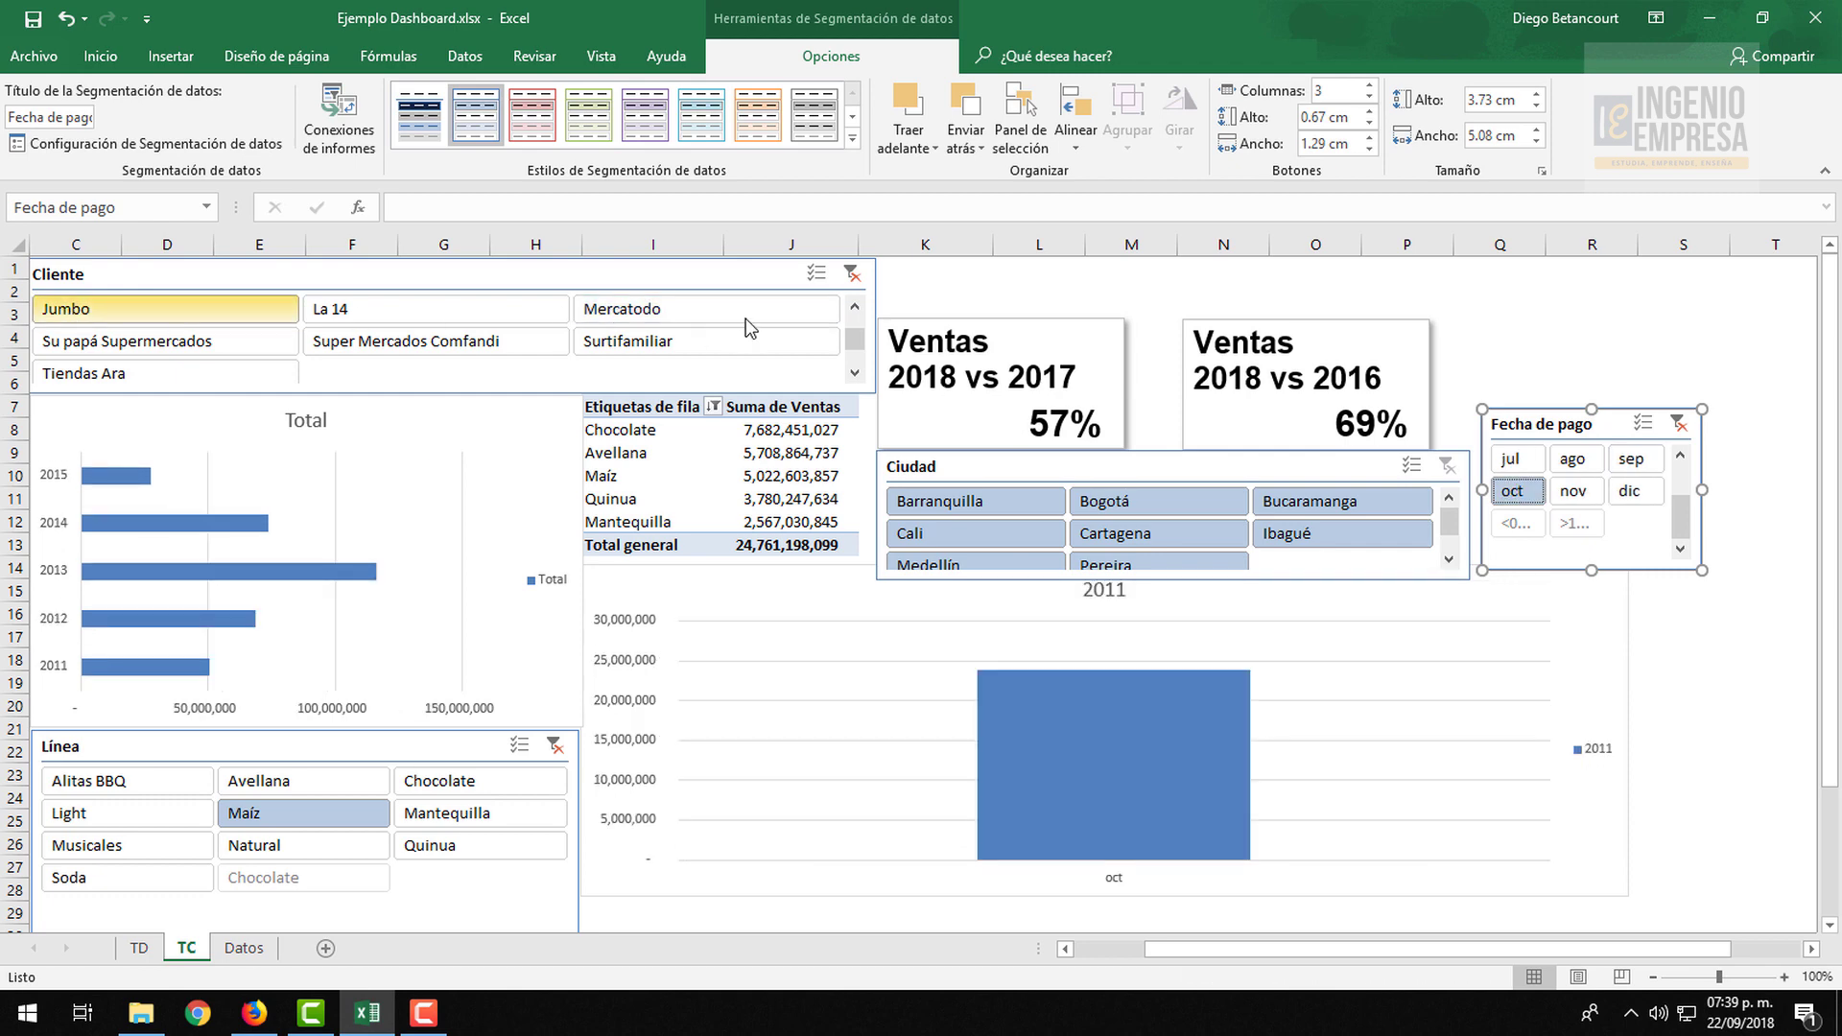
scroll(857, 331, up, 1)
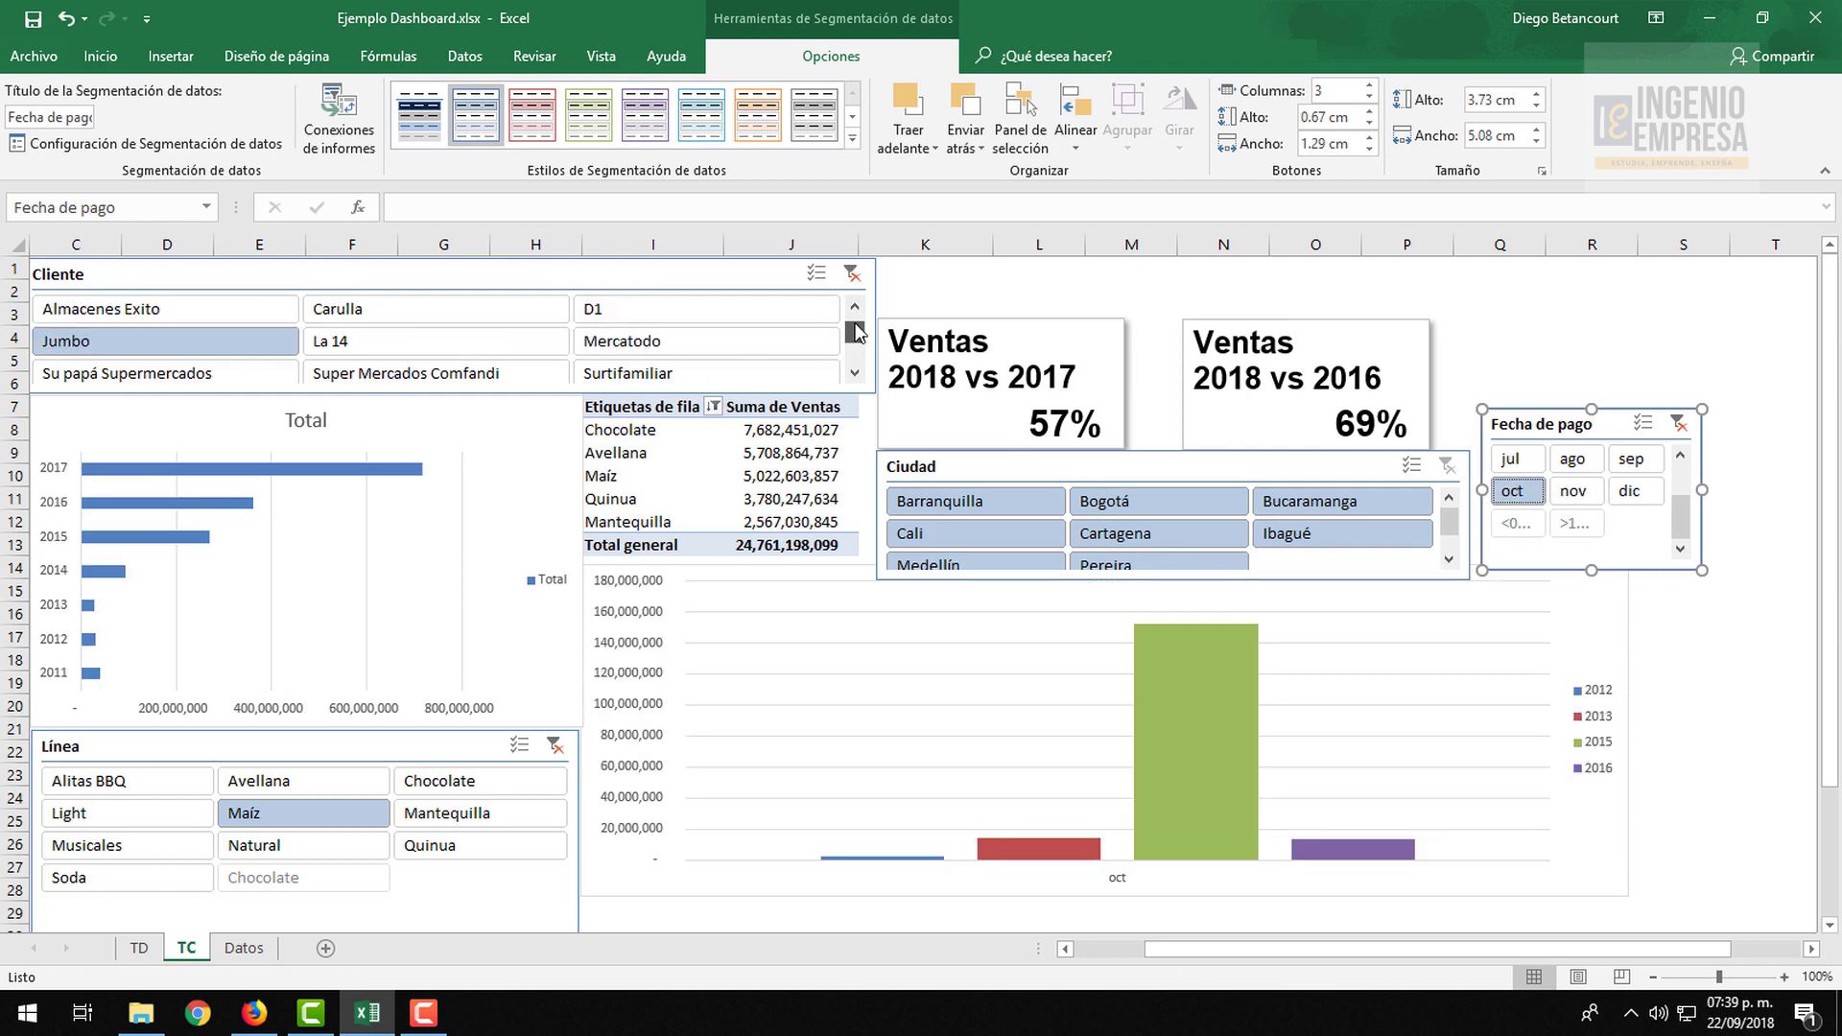
click(494, 309)
click(141, 305)
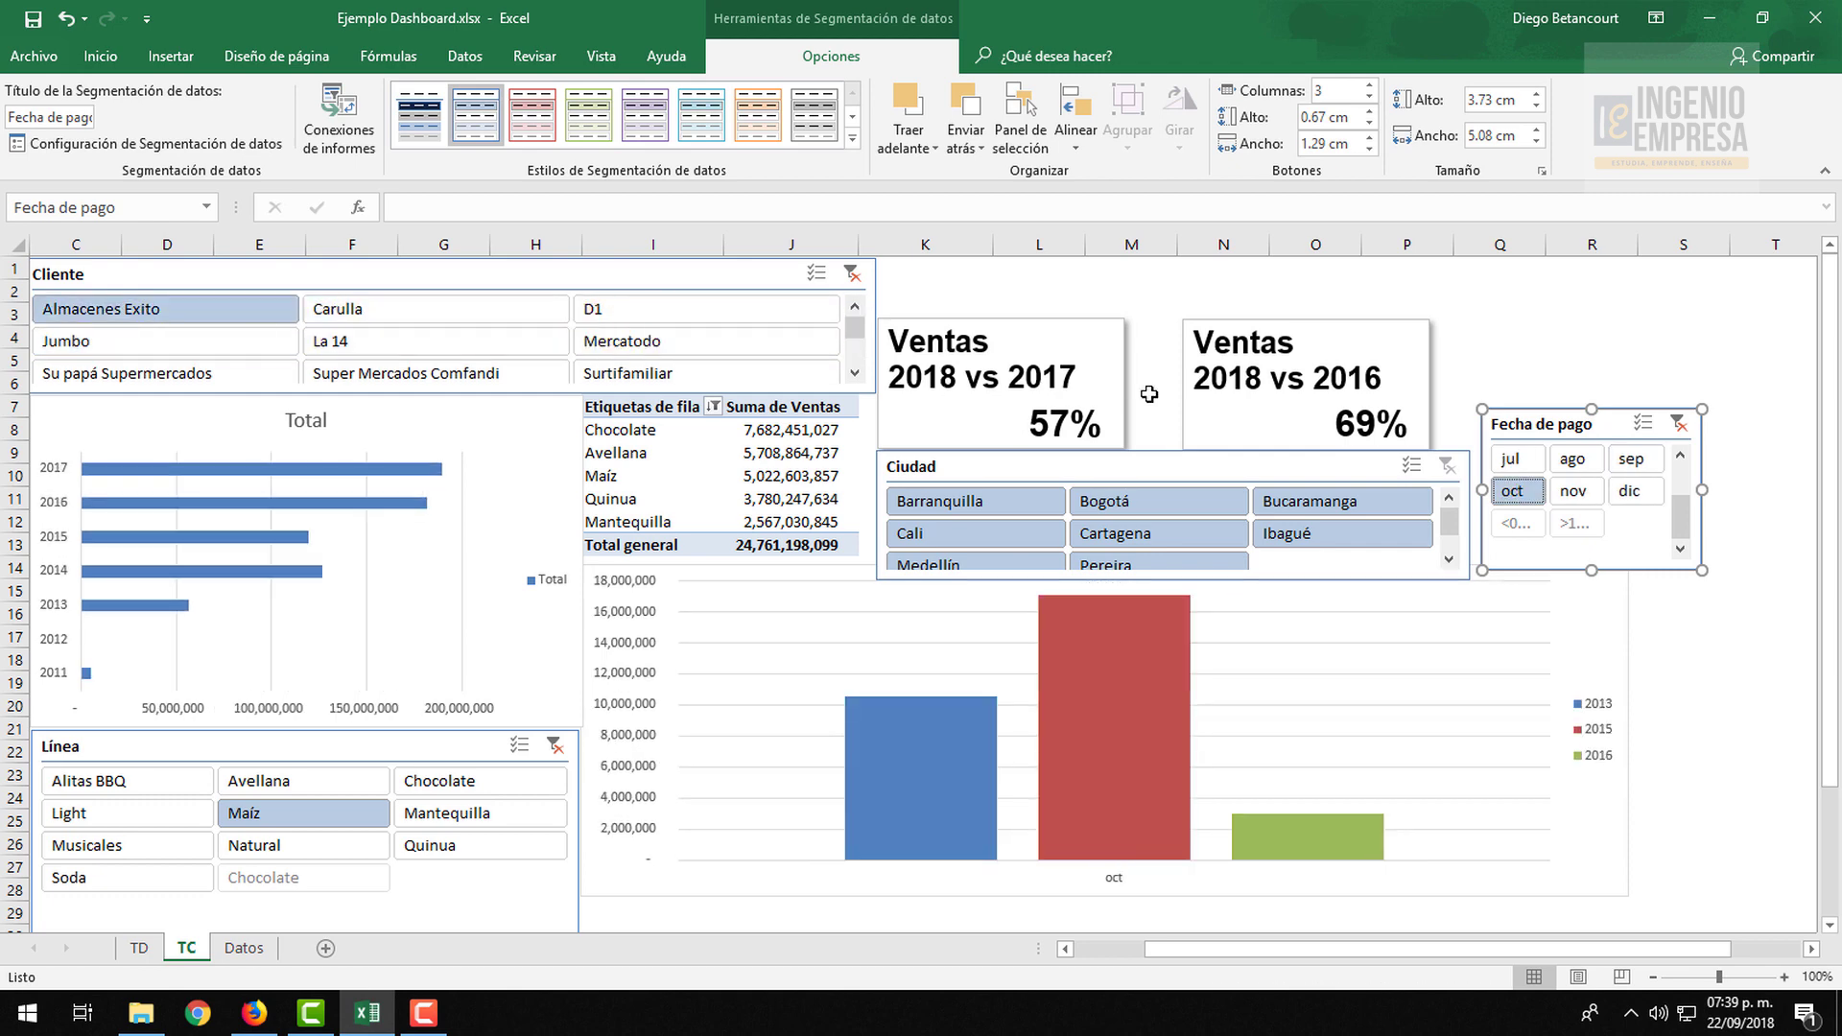
click(1132, 276)
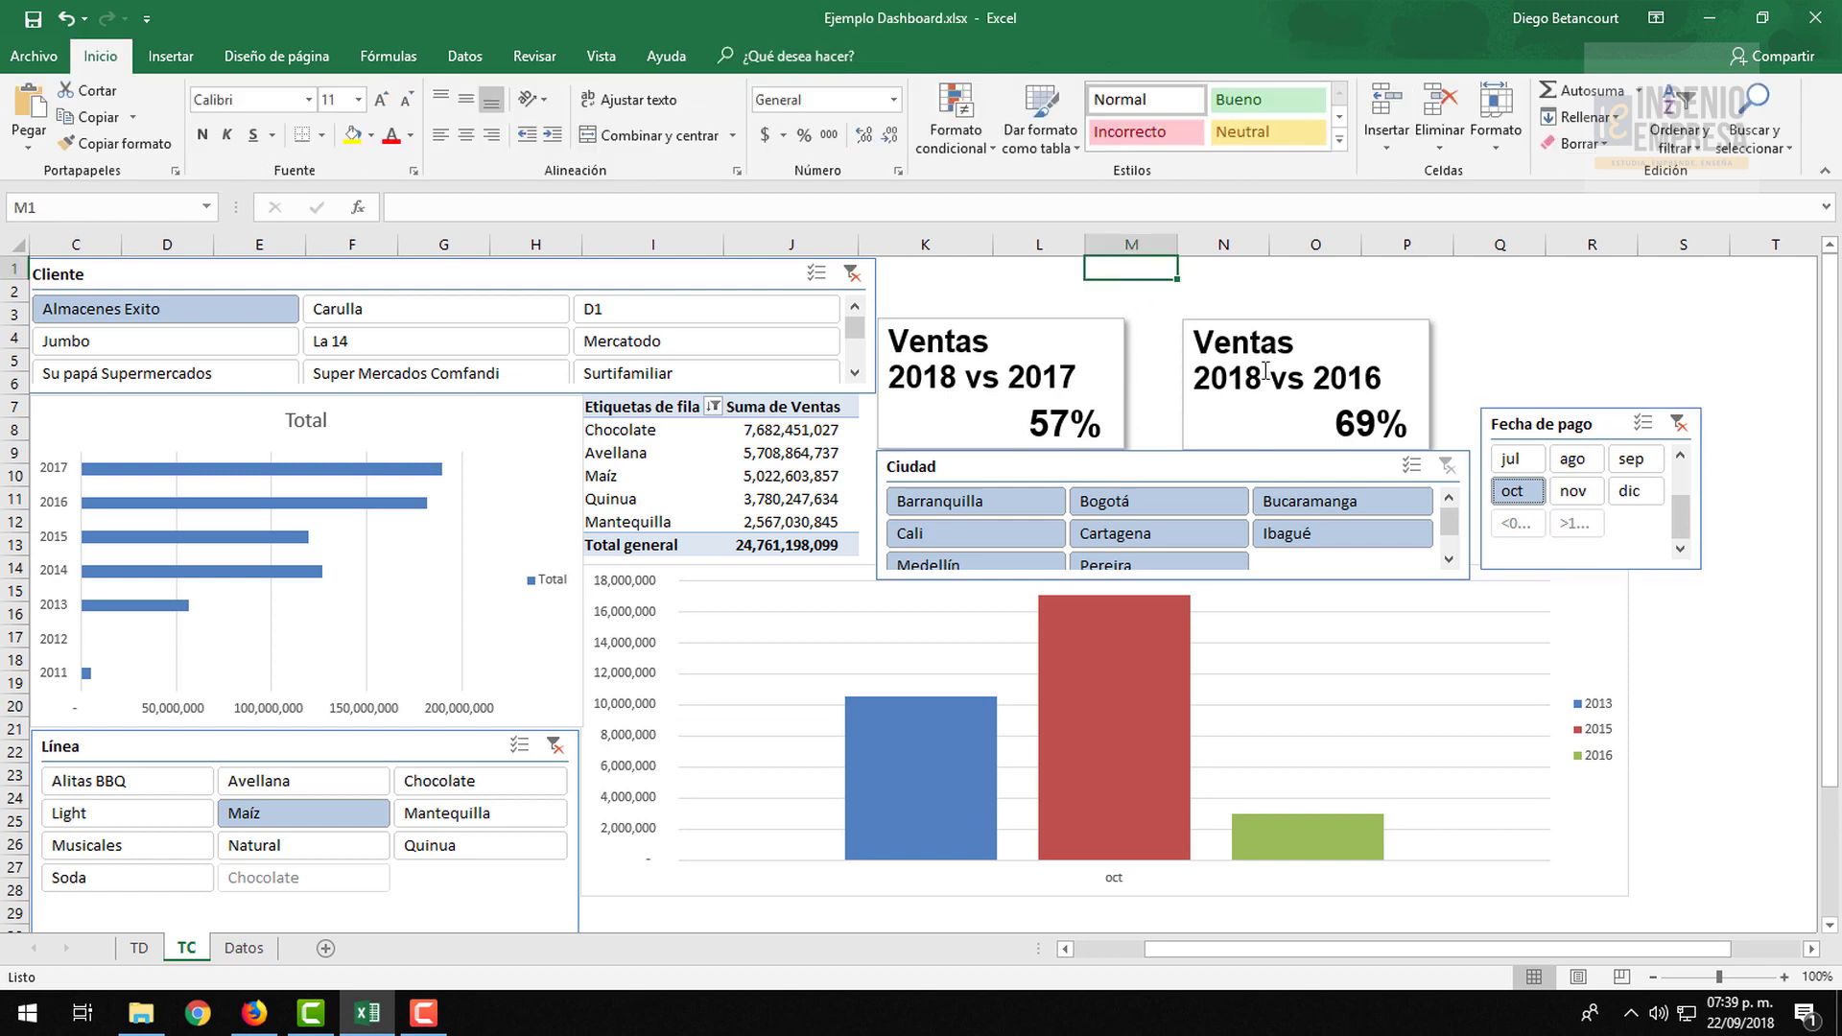
click(1716, 323)
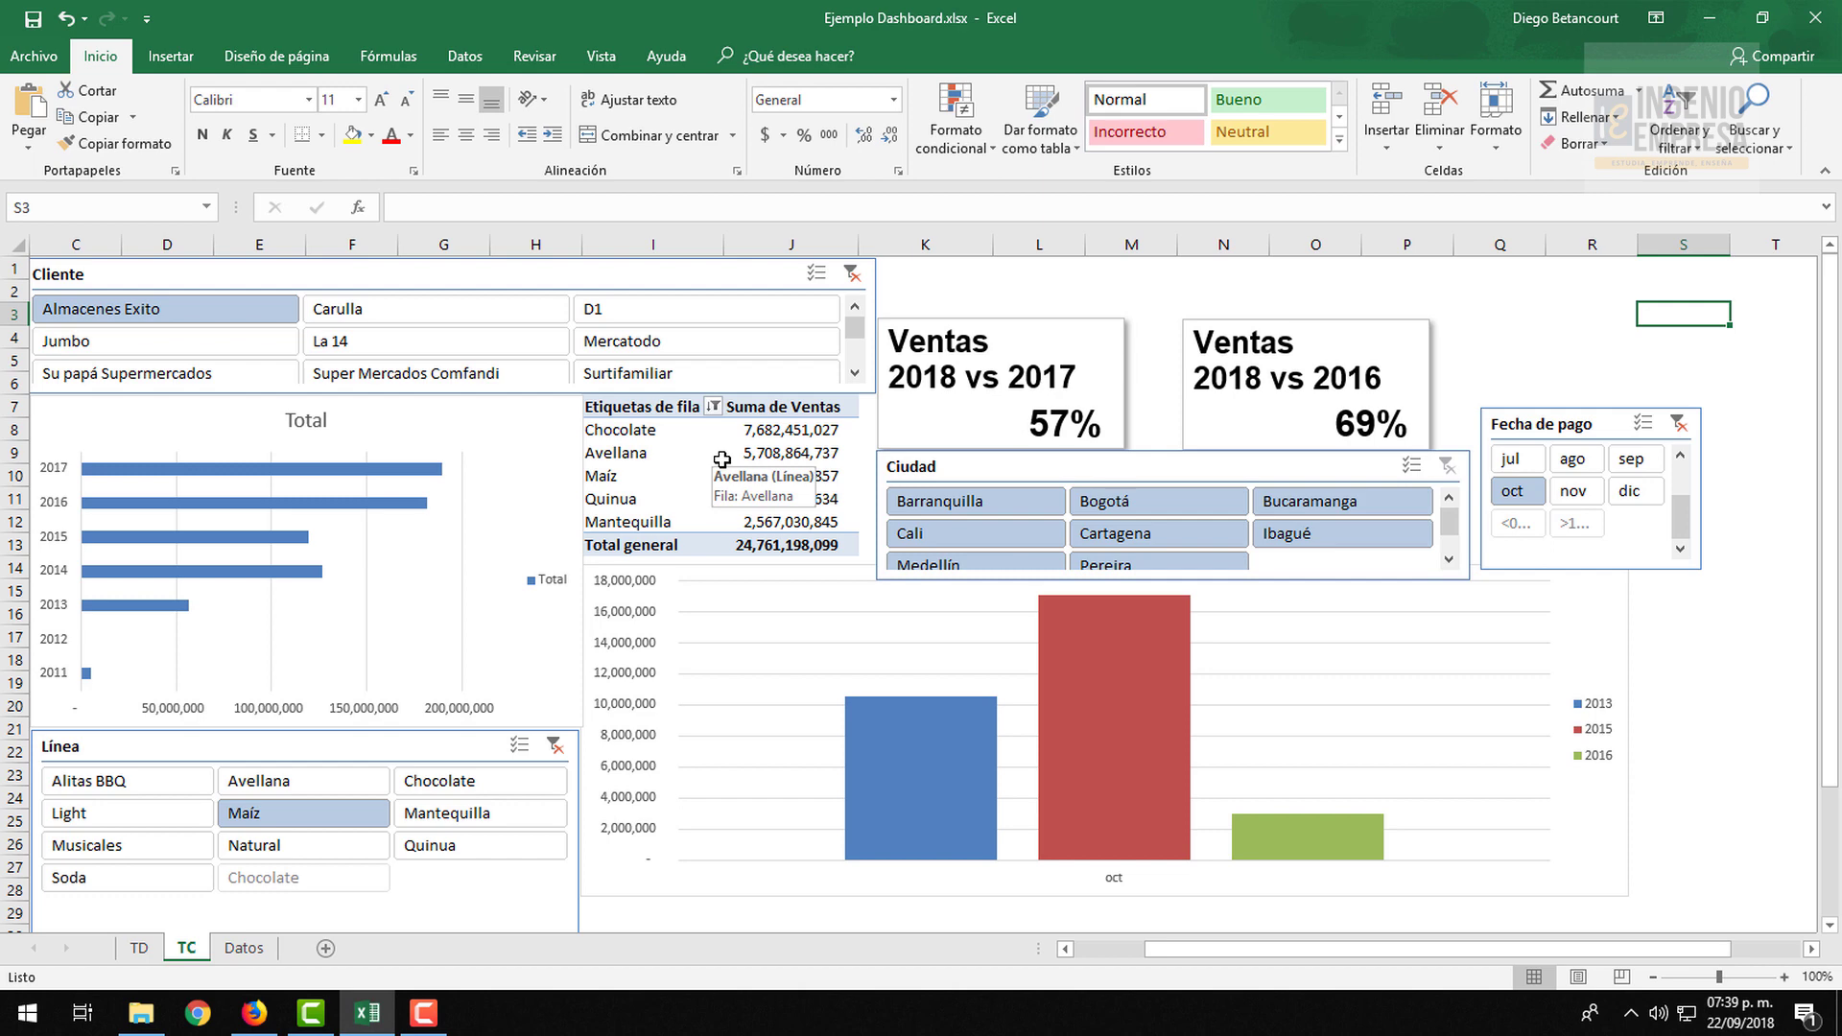
click(1135, 292)
mouse_move(1829, 344)
mouse_down()
mouse_move(1838, 386)
mouse_move(1833, 316)
mouse_up()
click(1502, 290)
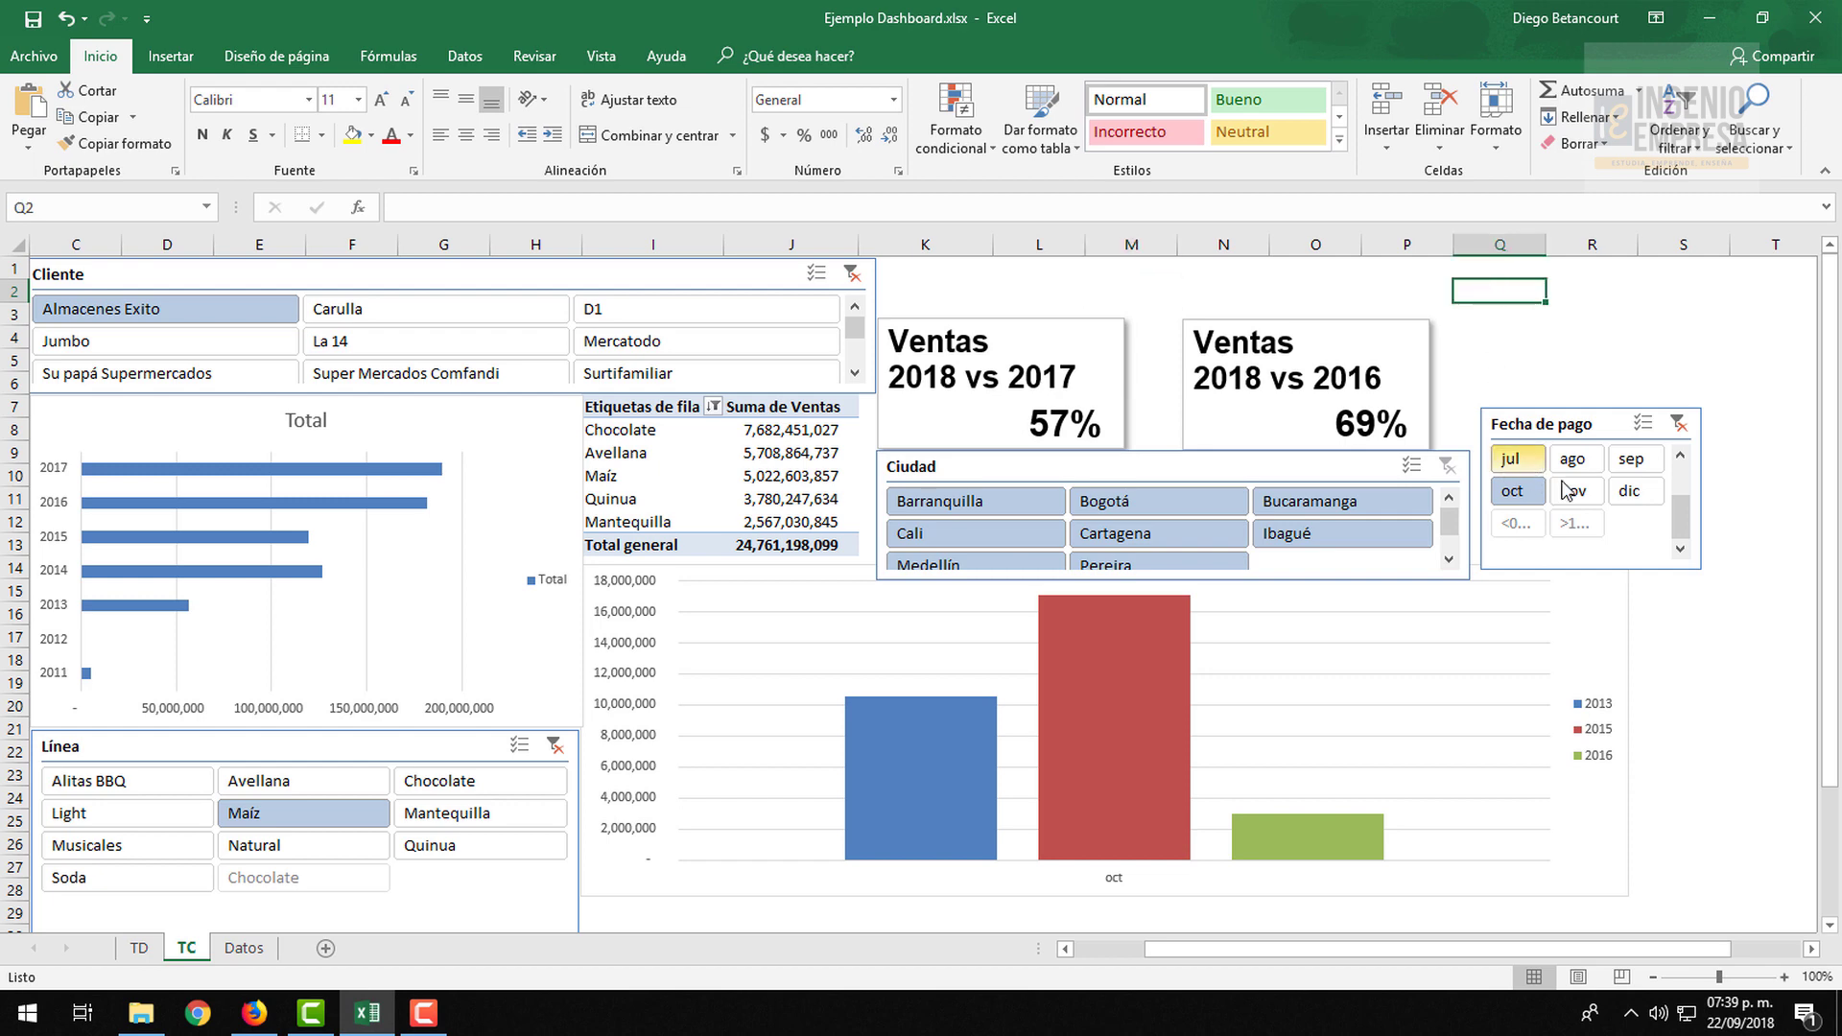
click(1573, 607)
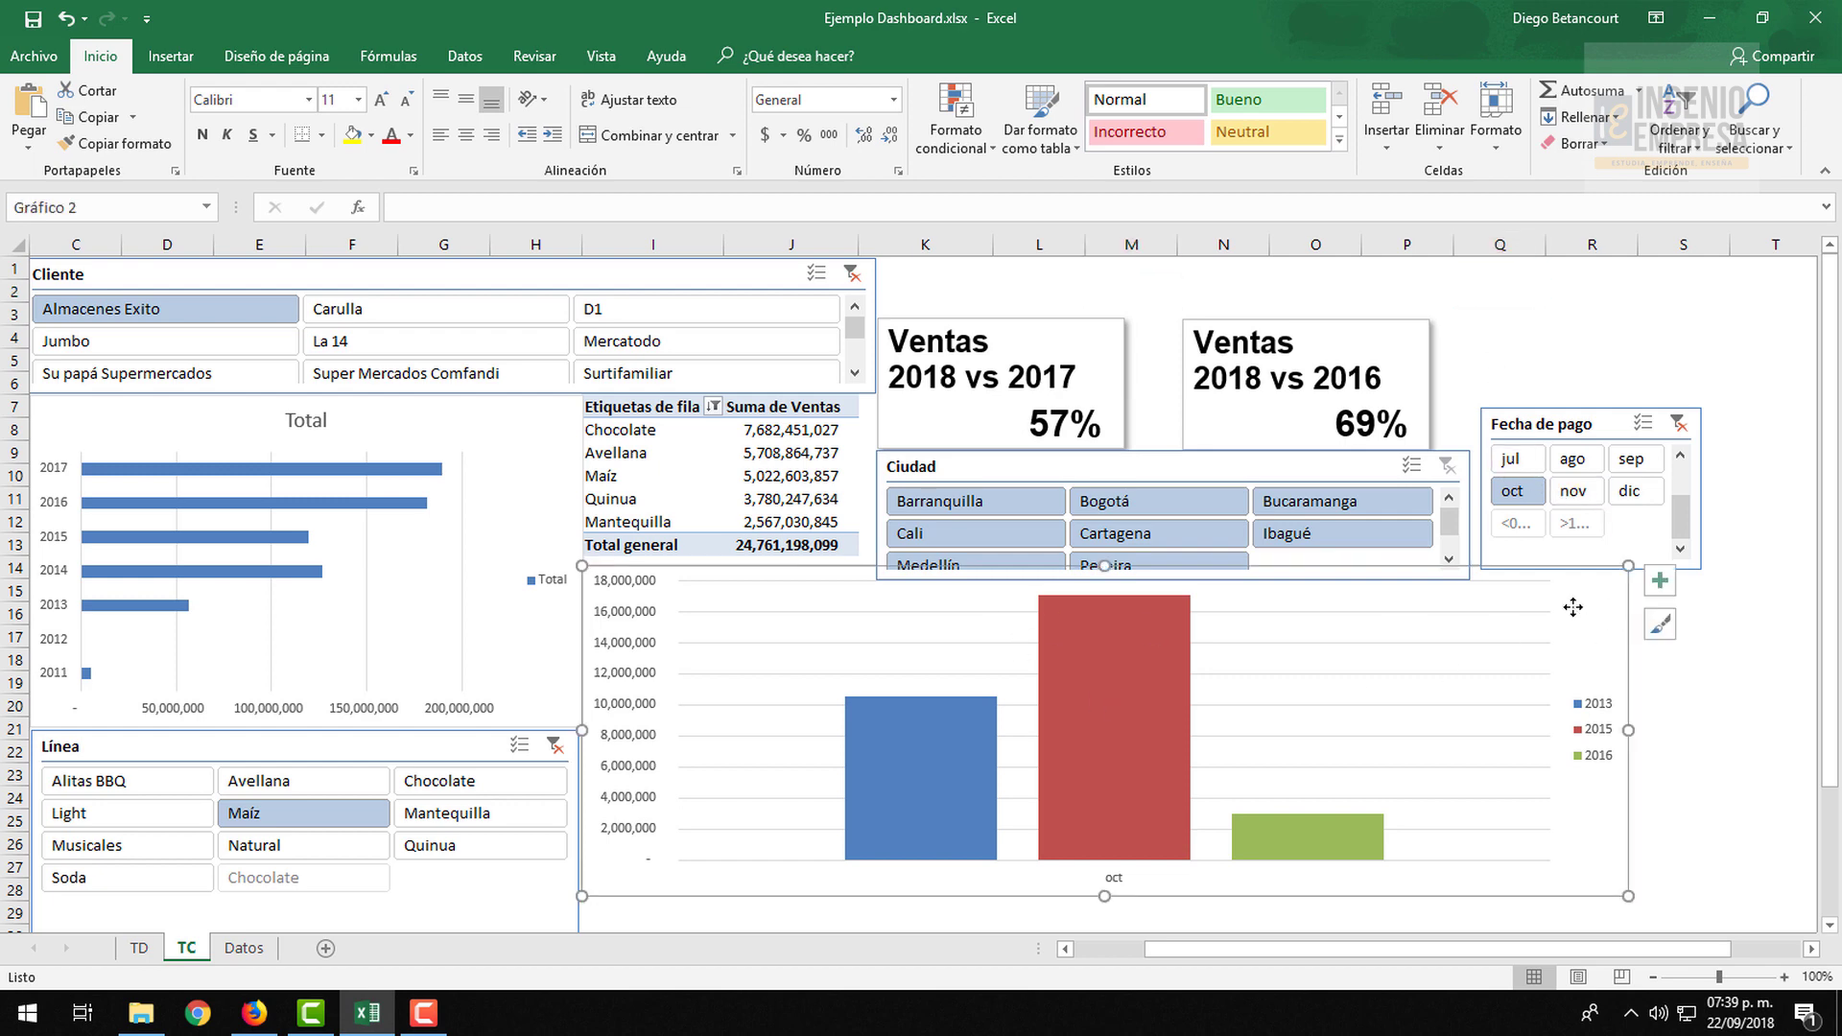
scroll(1631, 580, down, 1)
scroll(1559, 573, up, 1)
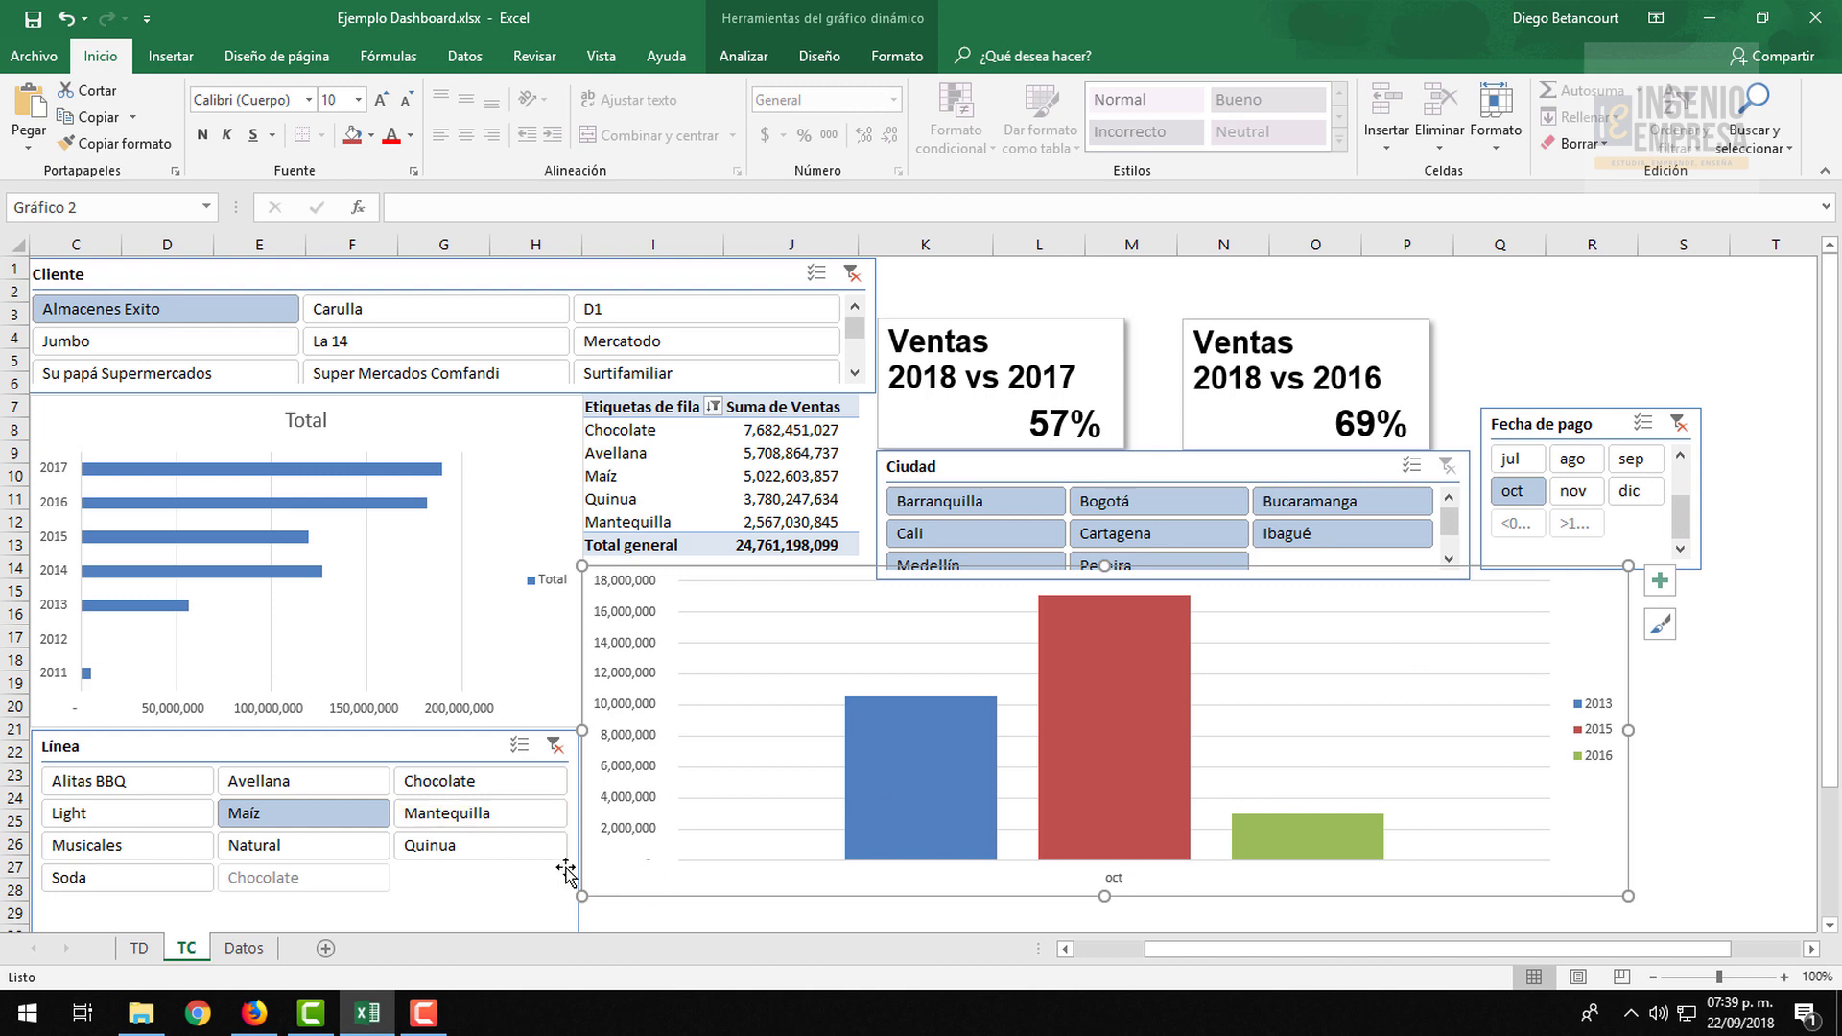
click(438, 755)
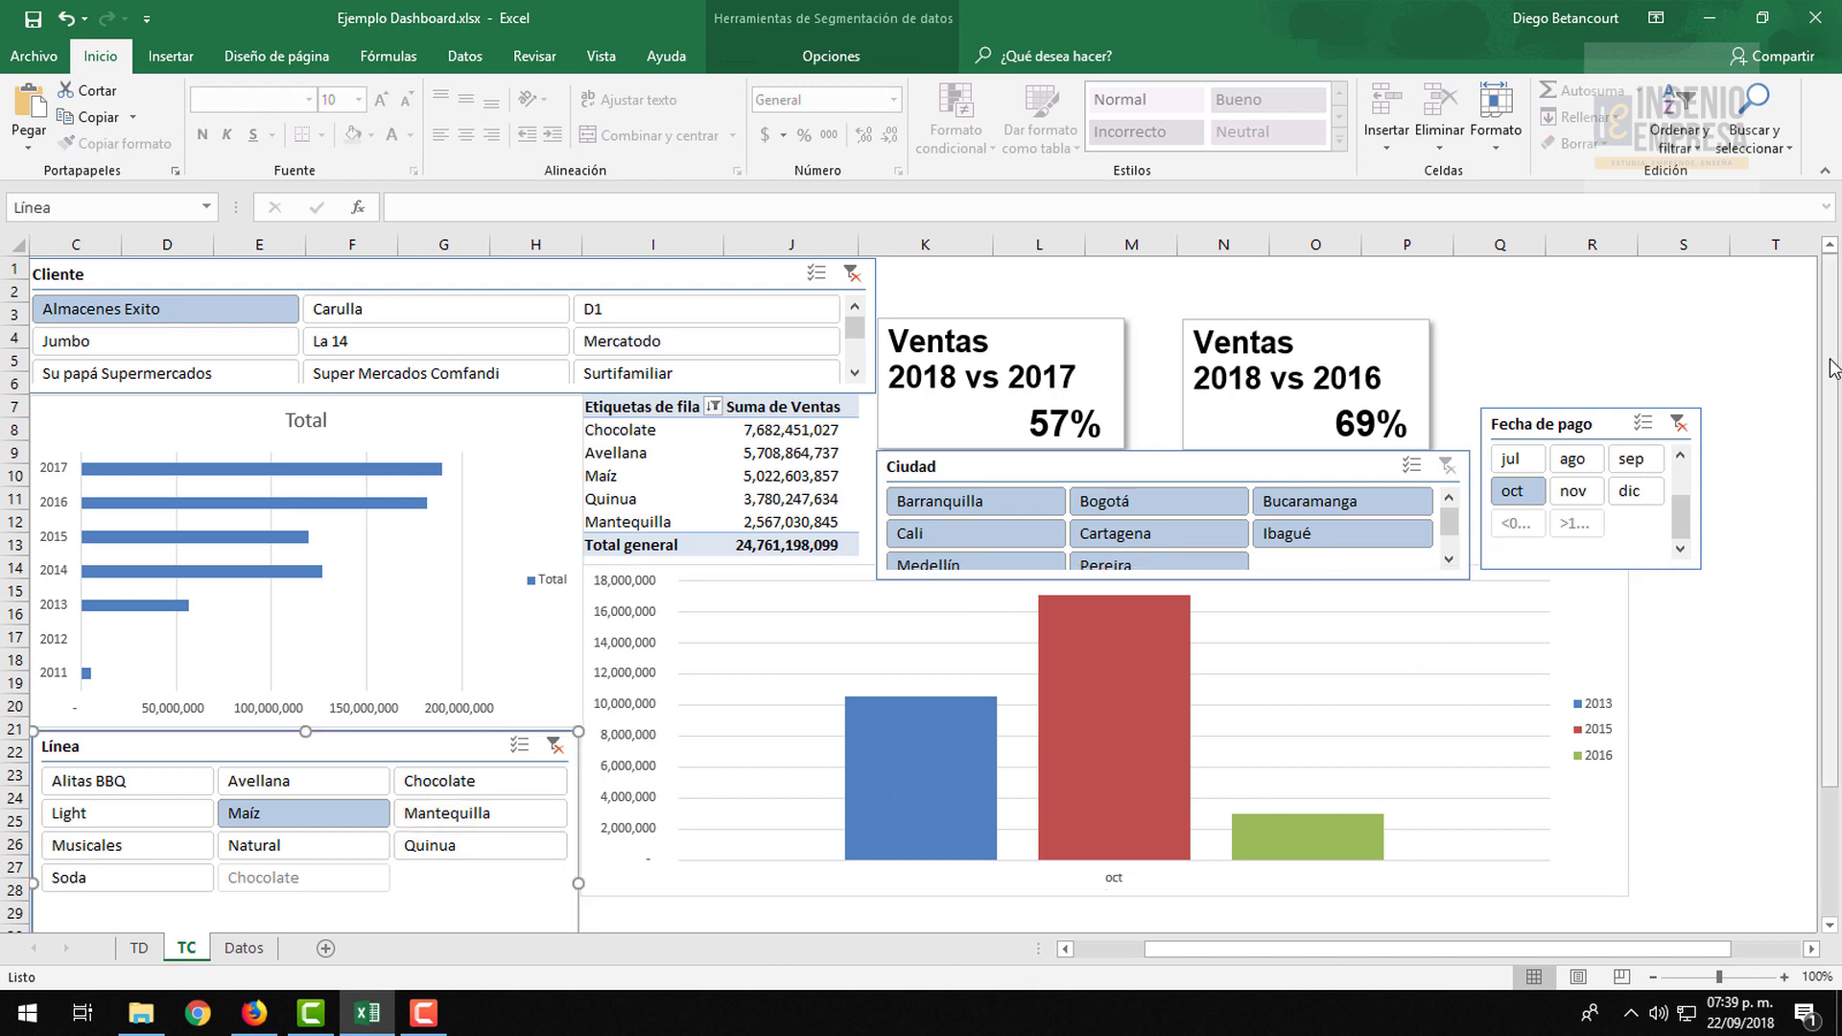
drag(1830, 336, 1833, 335)
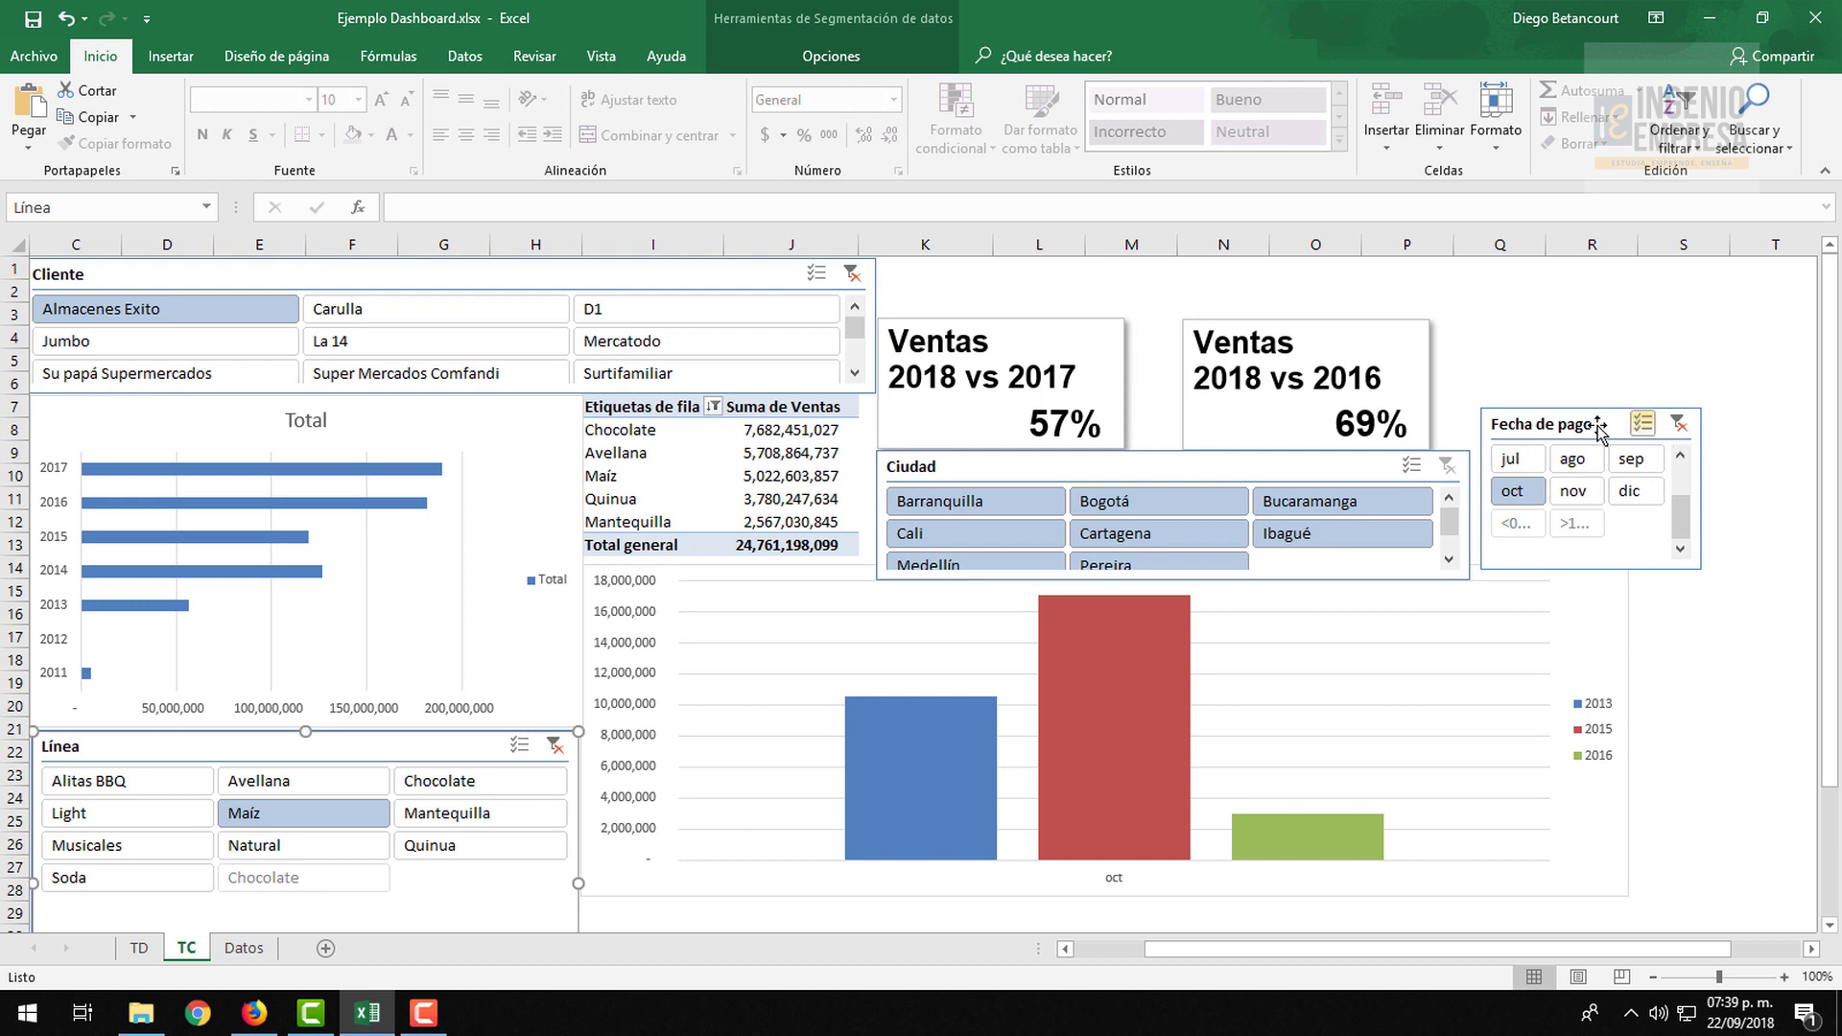
scroll(1671, 499, up, 1)
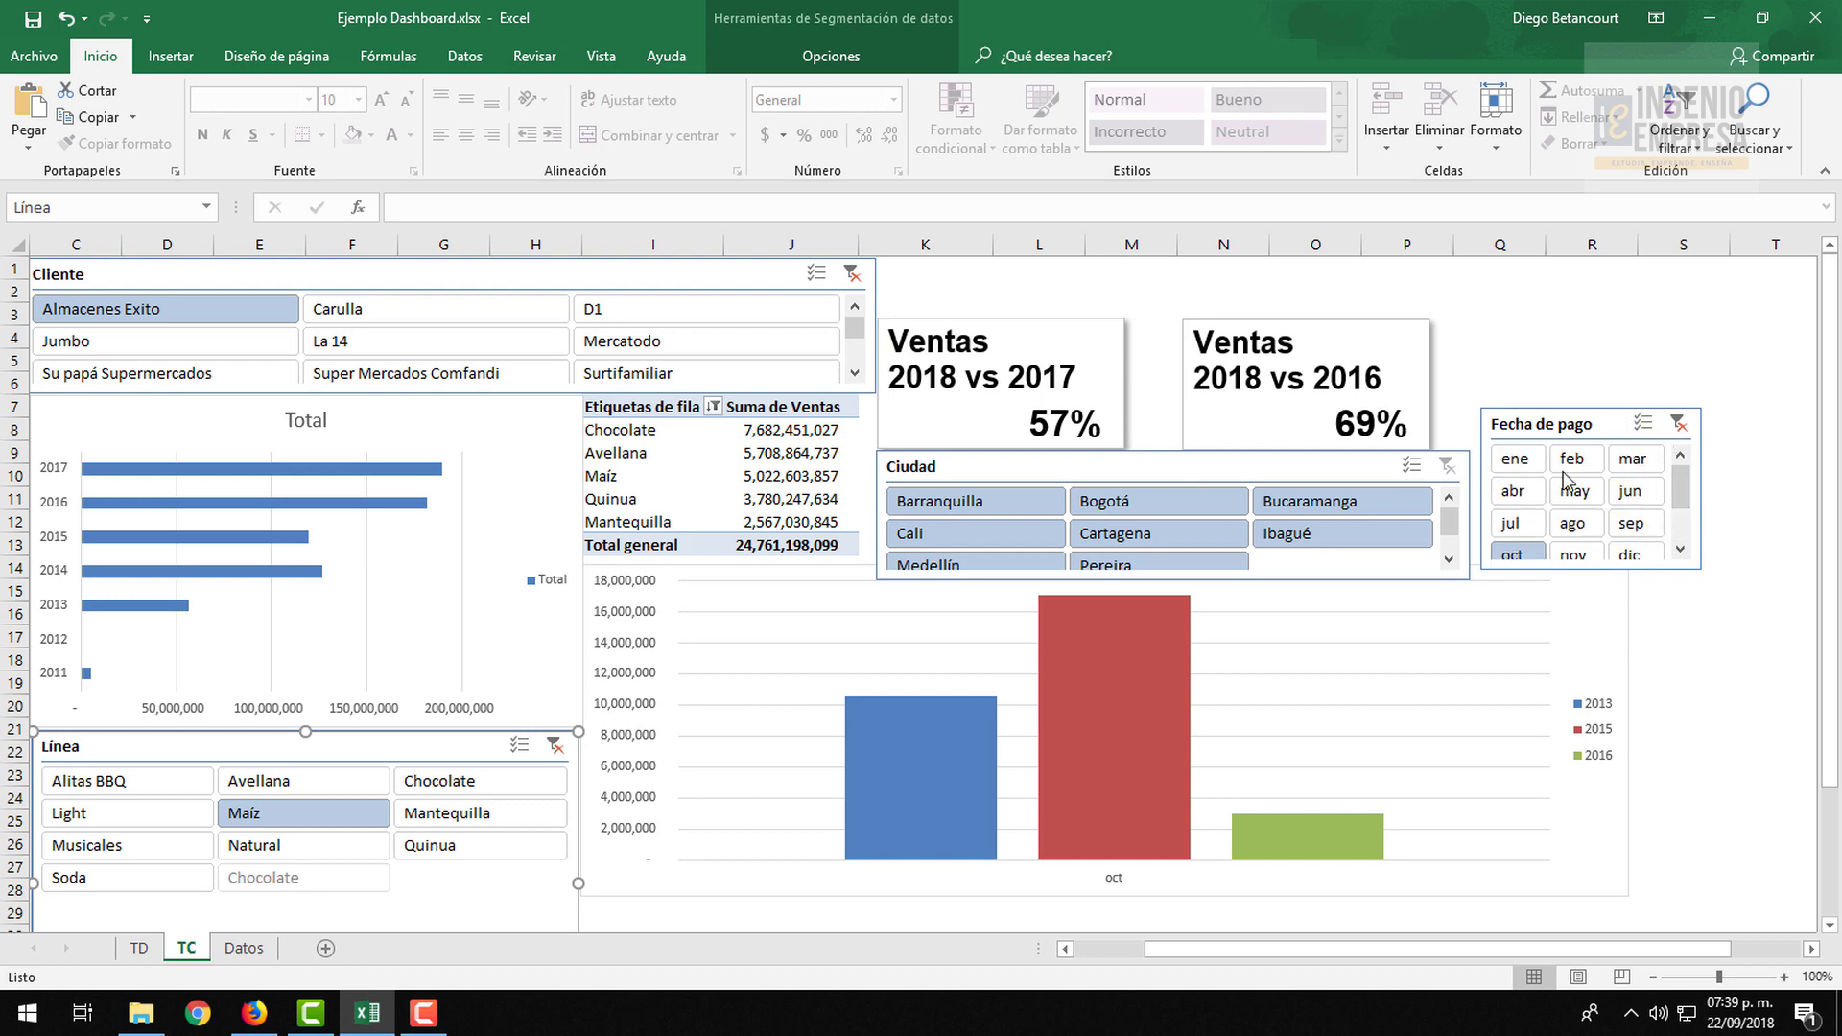
scroll(1671, 499, up, 1)
click(1574, 335)
drag(1829, 345, 1827, 289)
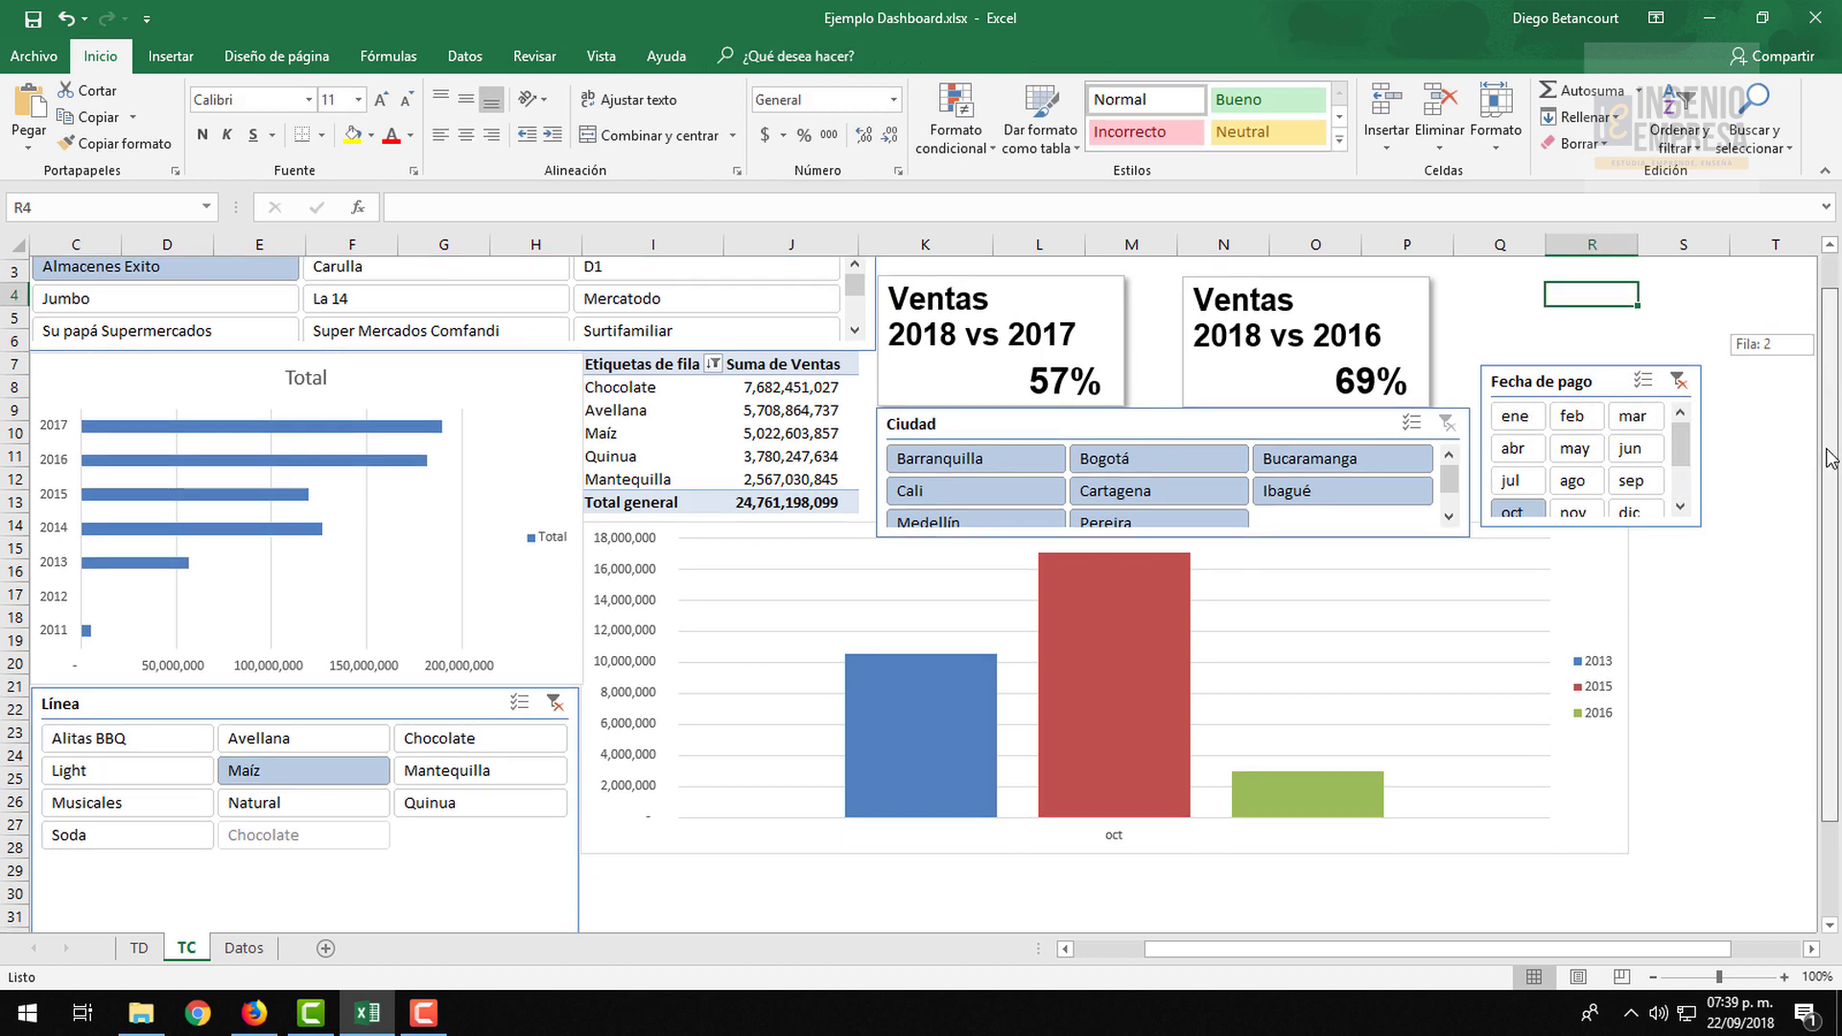